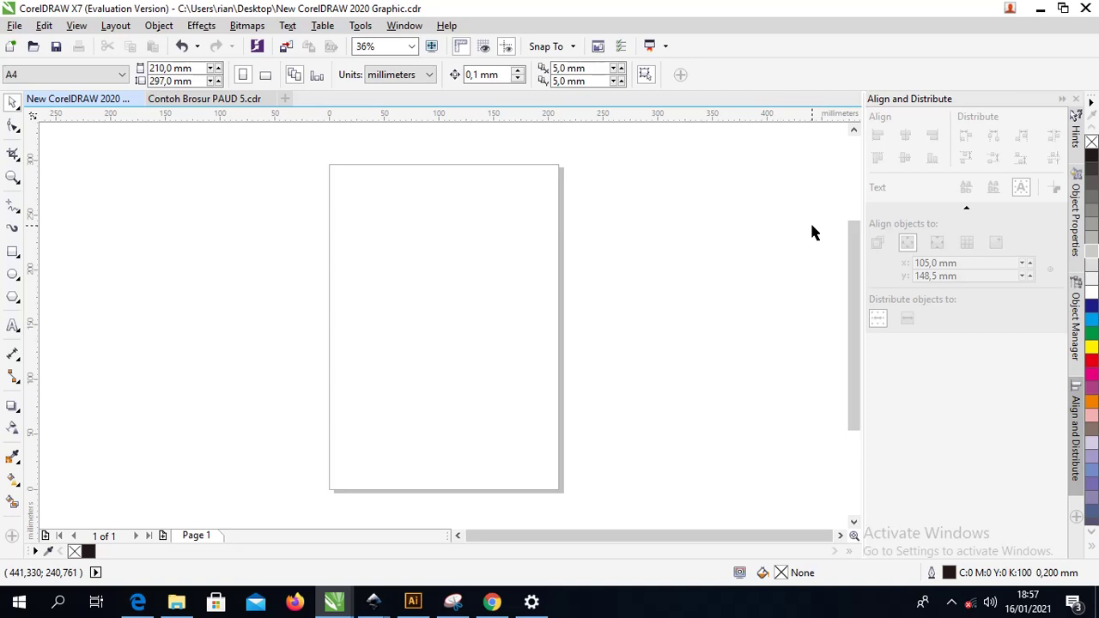
- Set the document units to centimeters and switch the page to landscape orientation
click(400, 75)
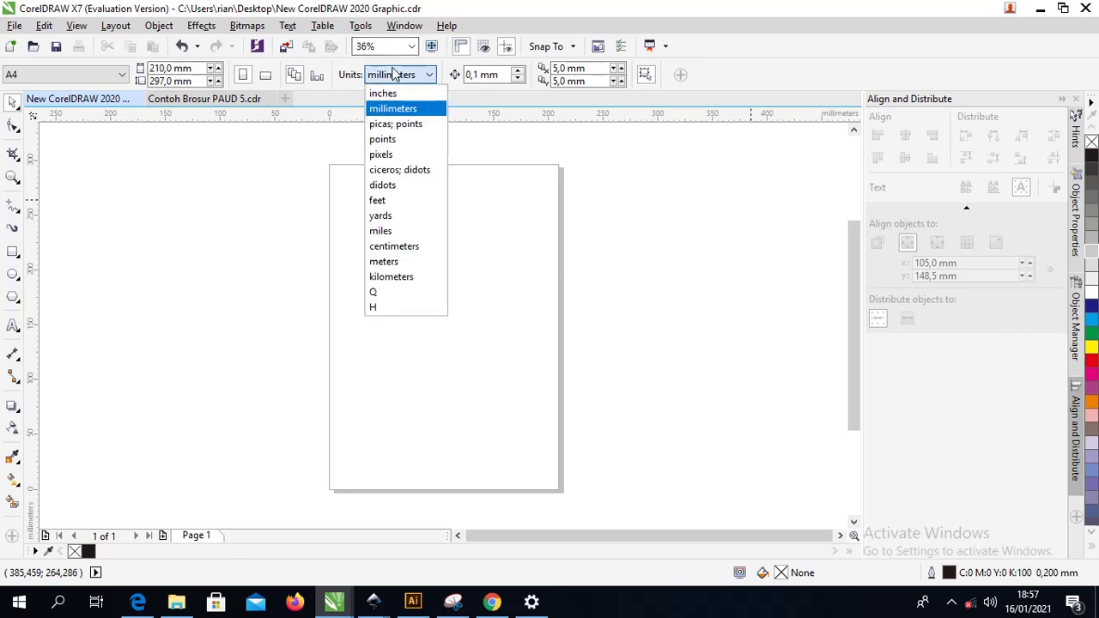
click(411, 246)
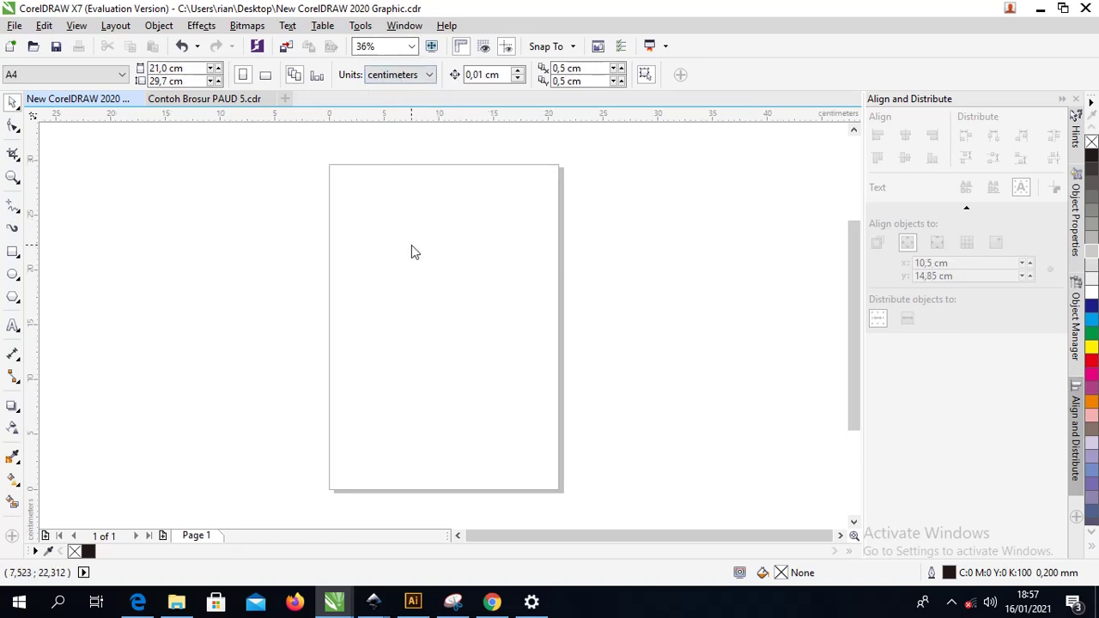
click(267, 74)
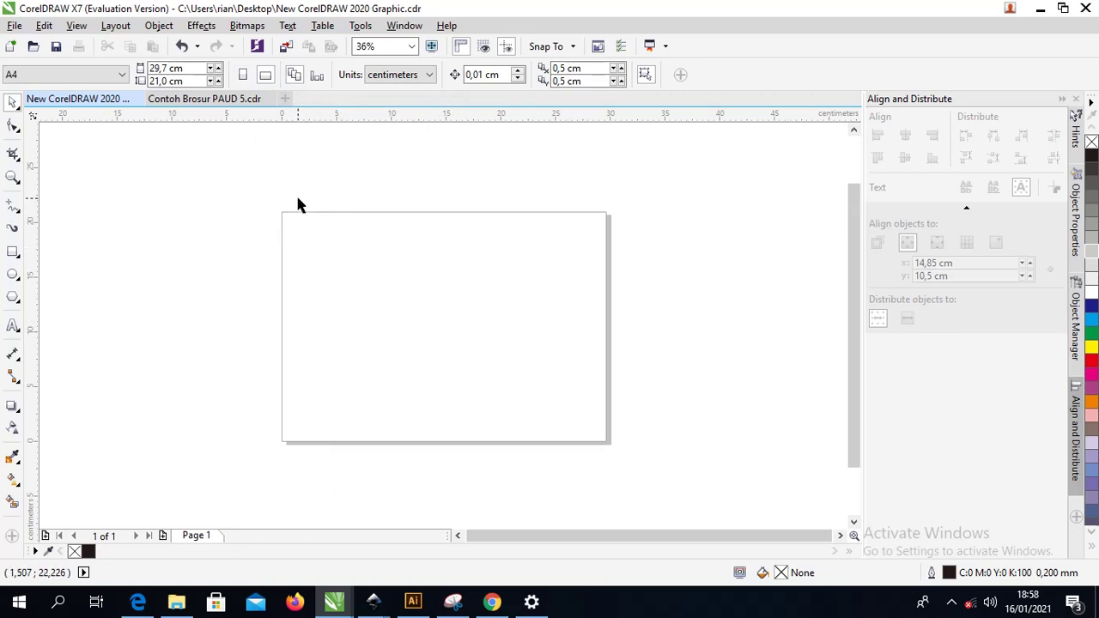
- Create a 29.7 × 21 cm rectangle that exactly matches the page
scroll(296, 204, right, 1)
scroll(224, 249, down, 2)
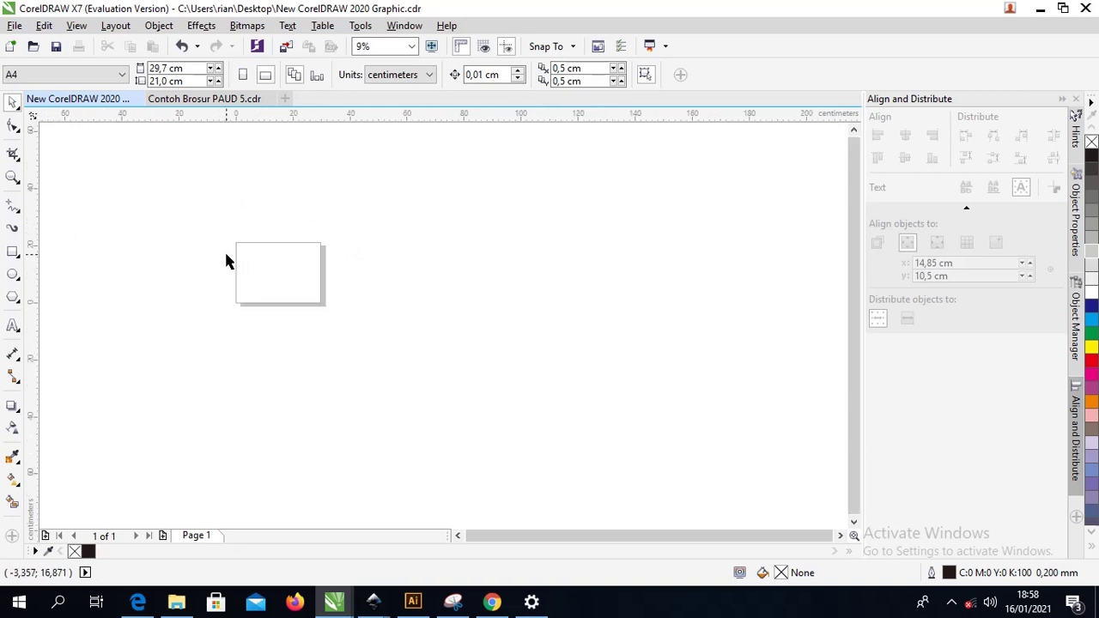
scroll(224, 250, up, 1)
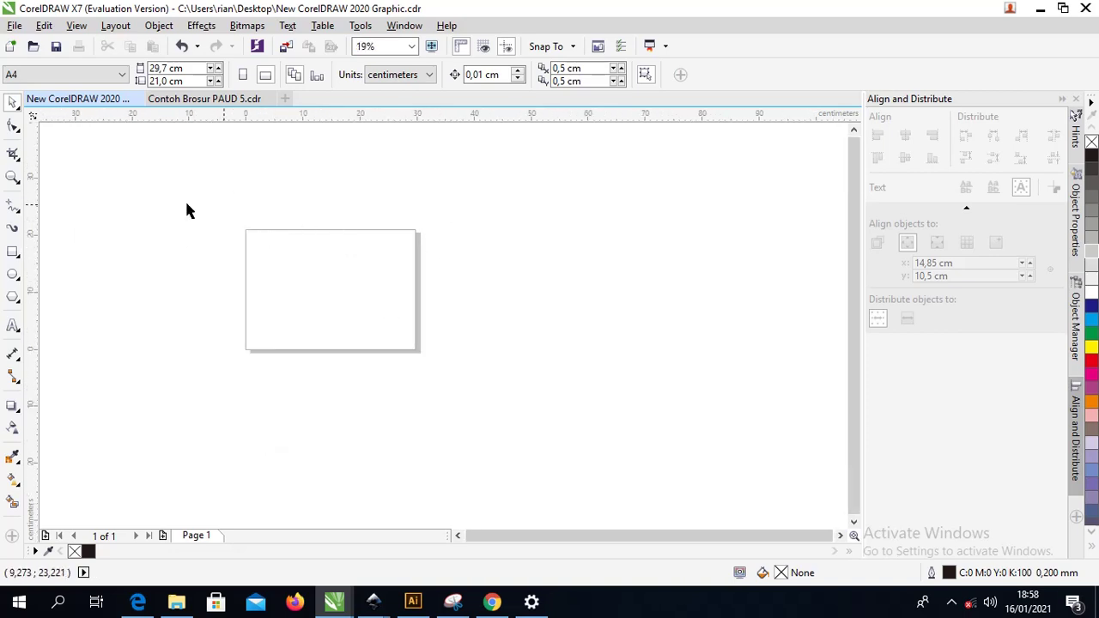
double_click(19, 256)
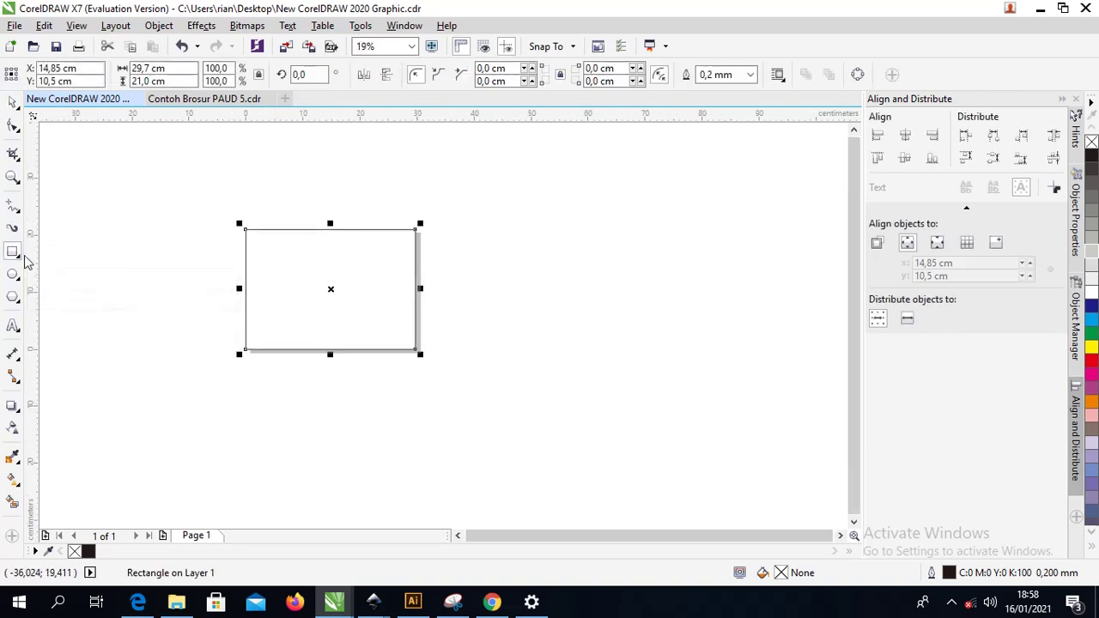
drag(258, 236, 462, 233)
key(ctrl+z)
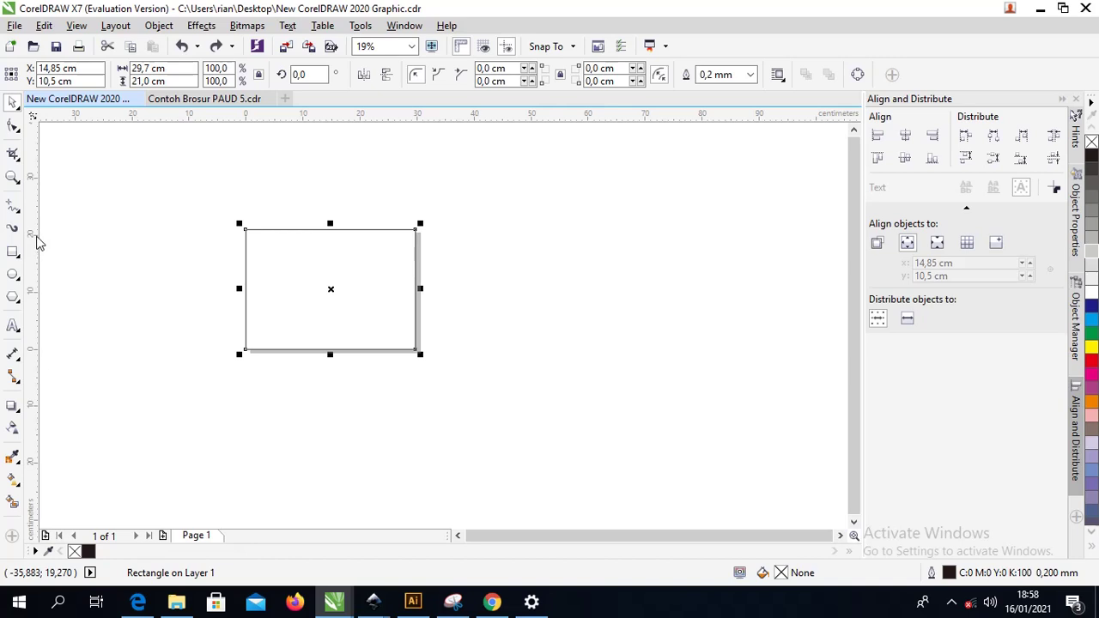
- Draw a vertical 2-Point Line about 25.3 cm long just outside the rectangle's left edge, extending beyond its height
click(12, 208)
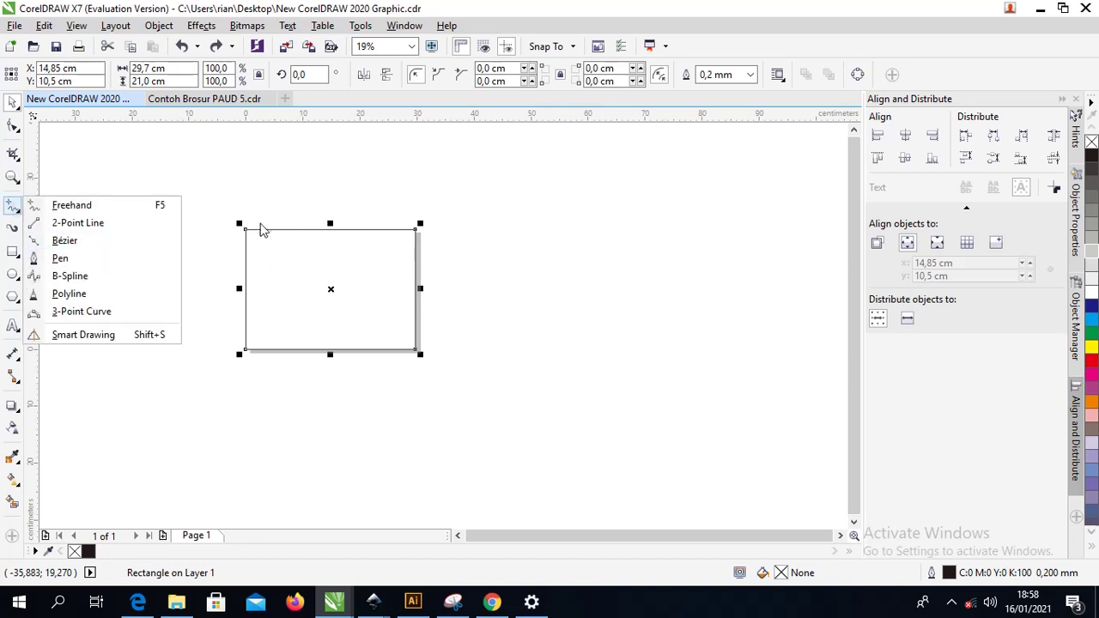
click(245, 240)
scroll(246, 240, up, 2)
scroll(372, 250, up, 2)
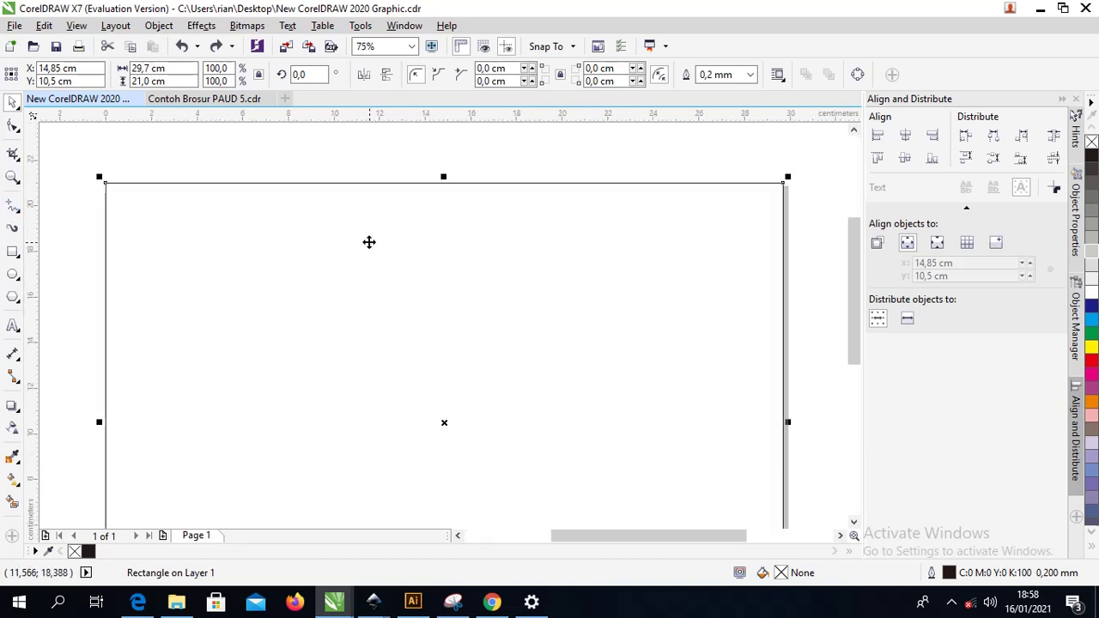
scroll(368, 241, down, 2)
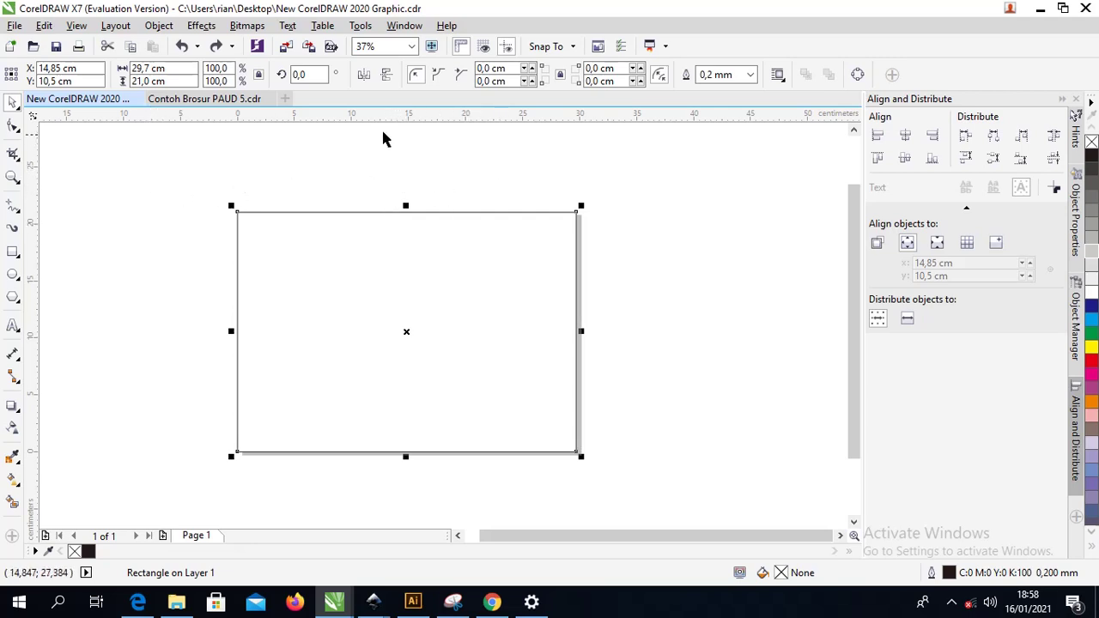
click(7, 210)
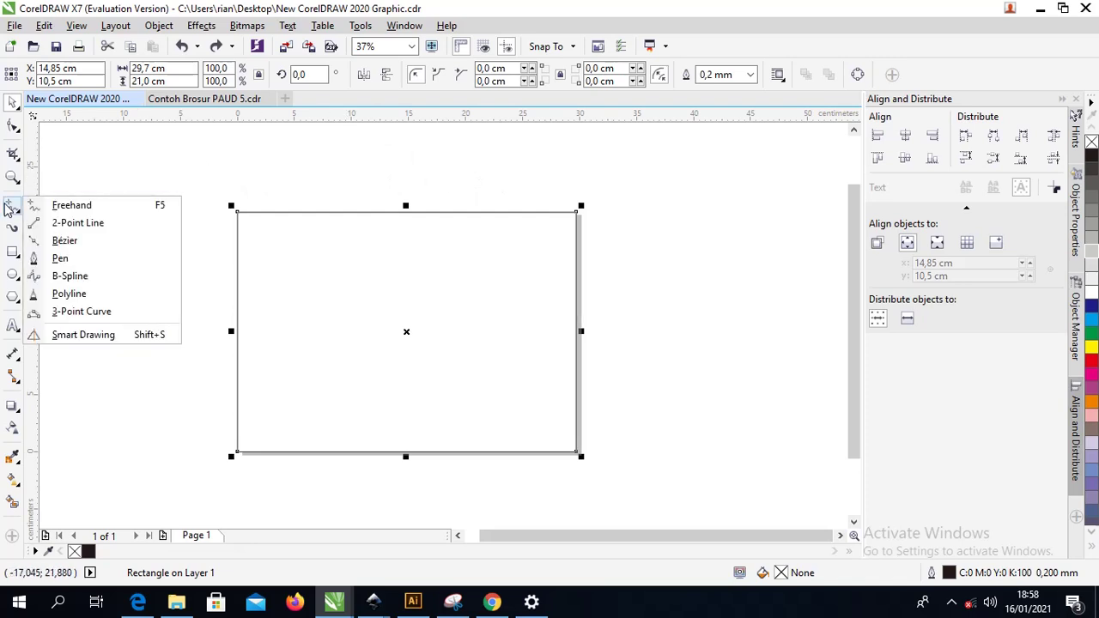
click(69, 223)
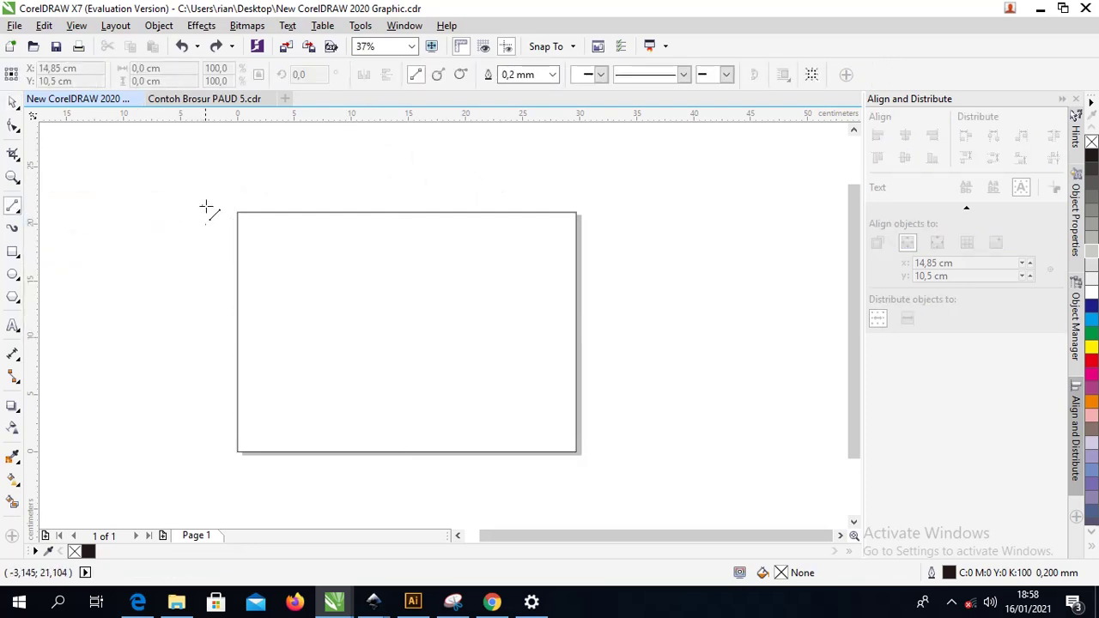
drag(210, 195, 211, 486)
click(13, 102)
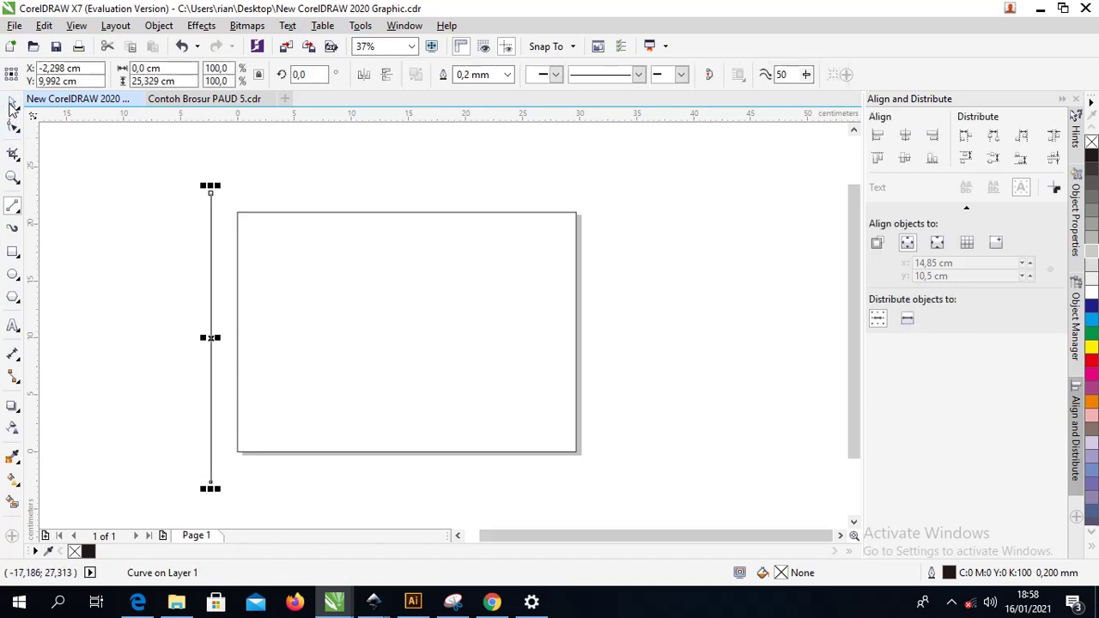
- Align the vertical line to the left edge of the rectangle
shift+click(272, 212)
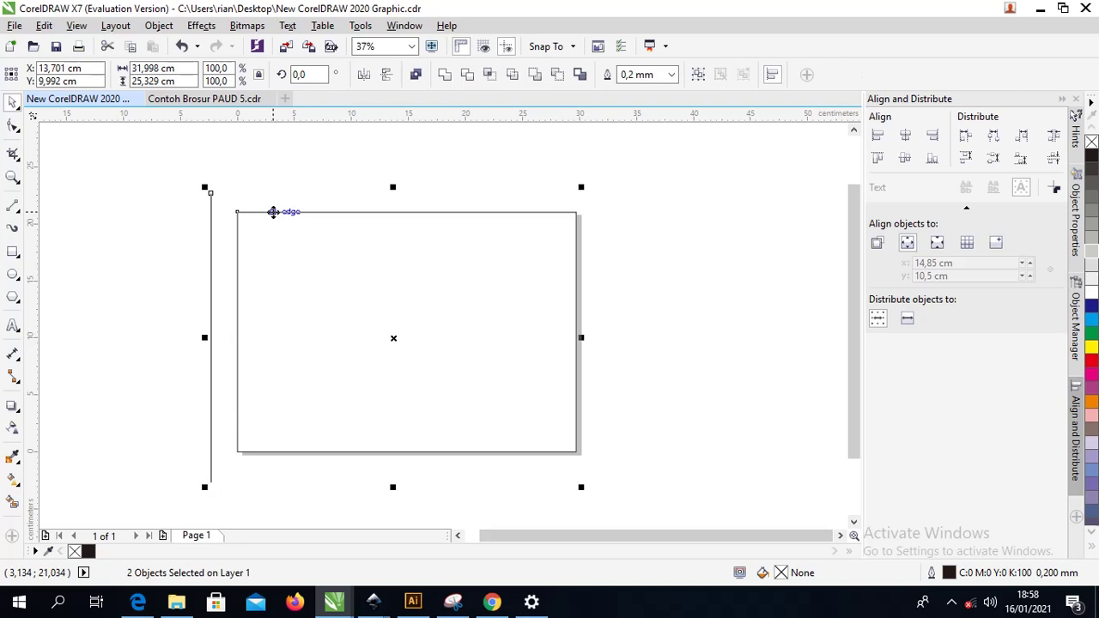
key(l)
click(245, 192)
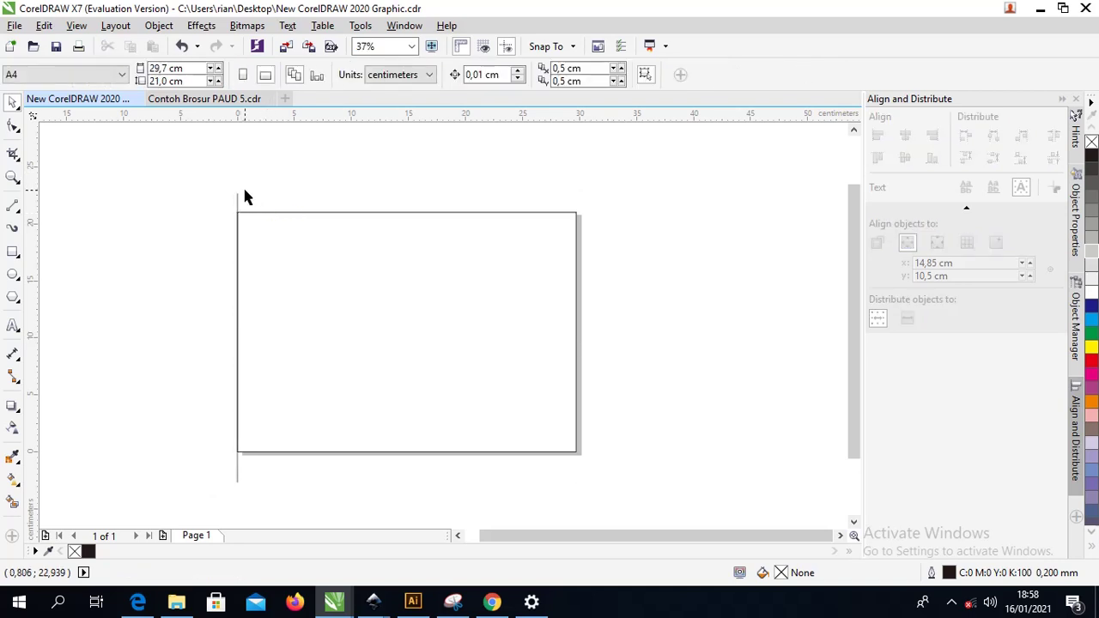
- Duplicate the vertical line and align the copy to the right edge of the rectangle
click(237, 195)
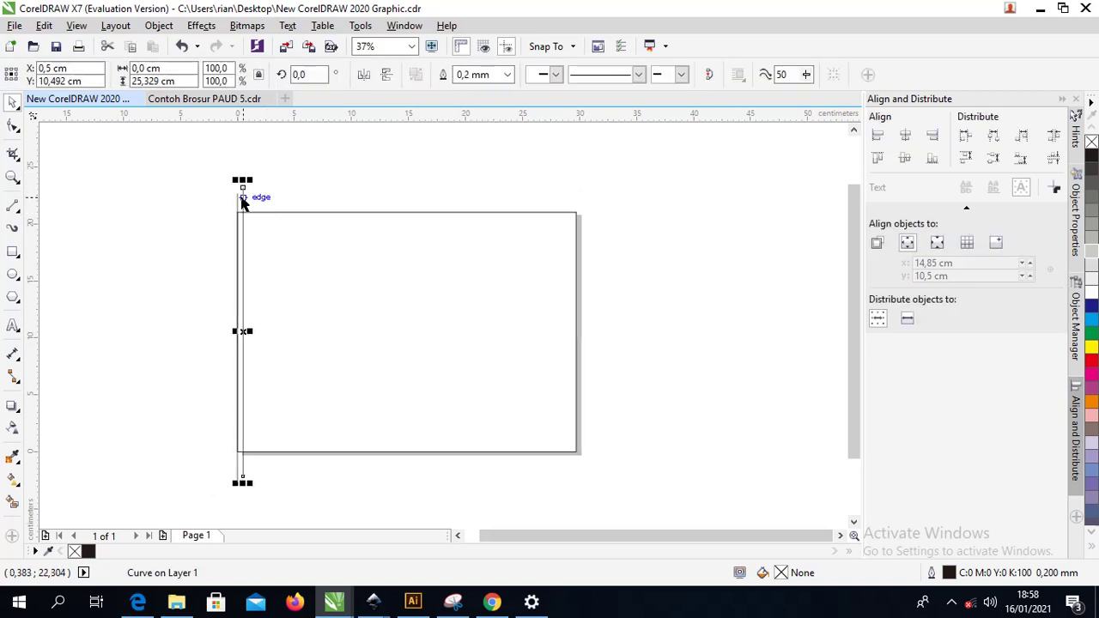
shift+click(264, 212)
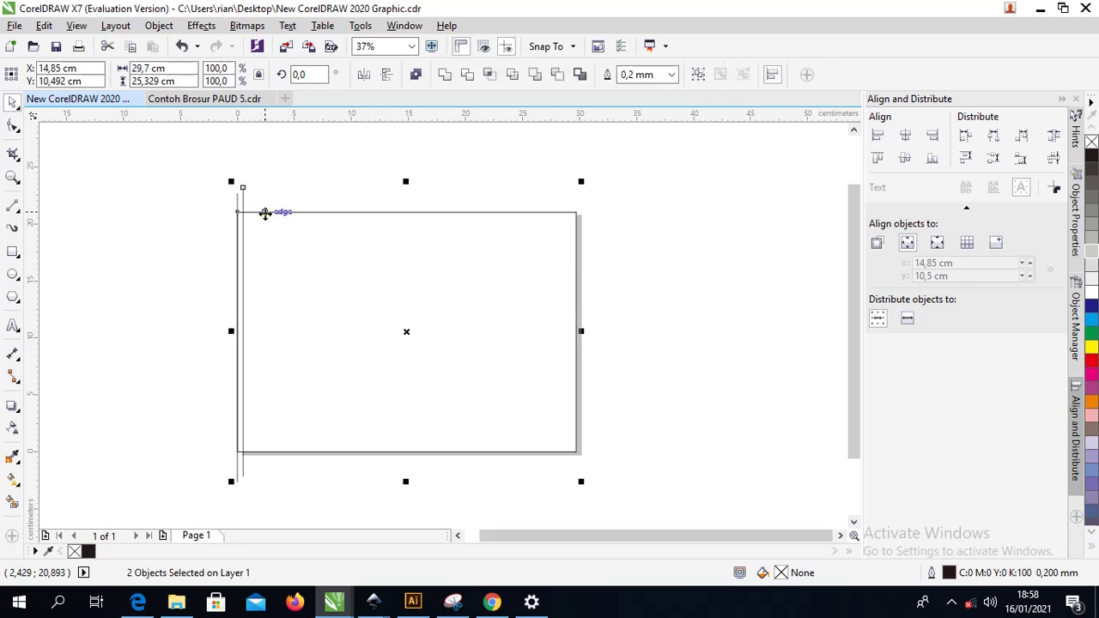
key(r)
click(255, 176)
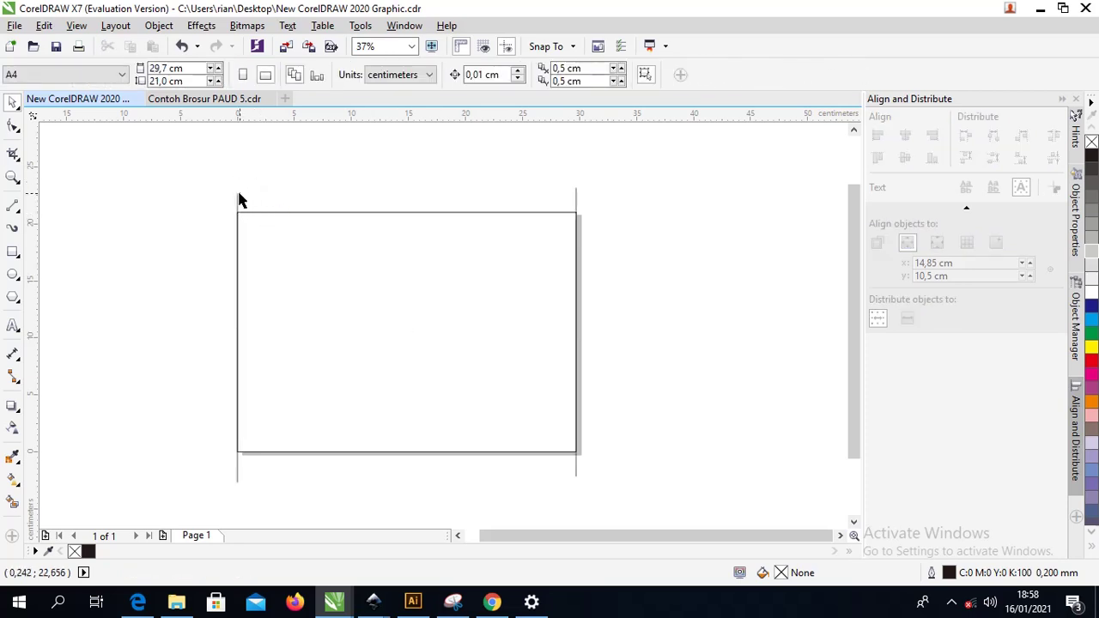
- Make two more copies of the left line and distribute all four vertical lines with equal horizontal spacing
click(238, 196)
mouse_move(238, 193)
mouse_down()
mouse_move(247, 221)
mouse_move(248, 199)
mouse_up()
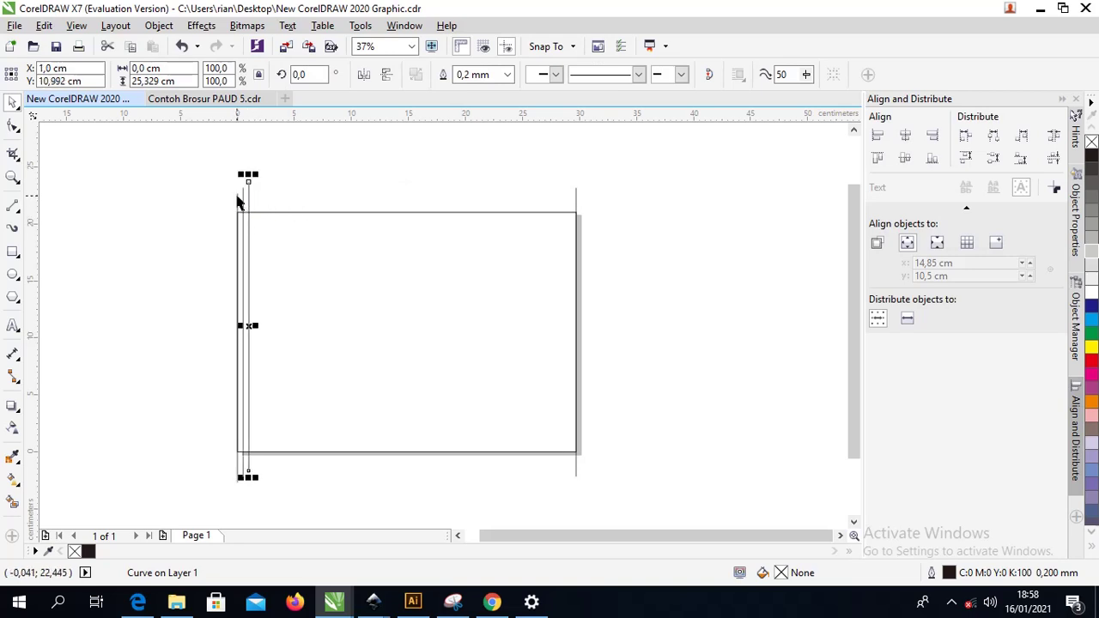
shift+click(240, 201)
click(245, 201)
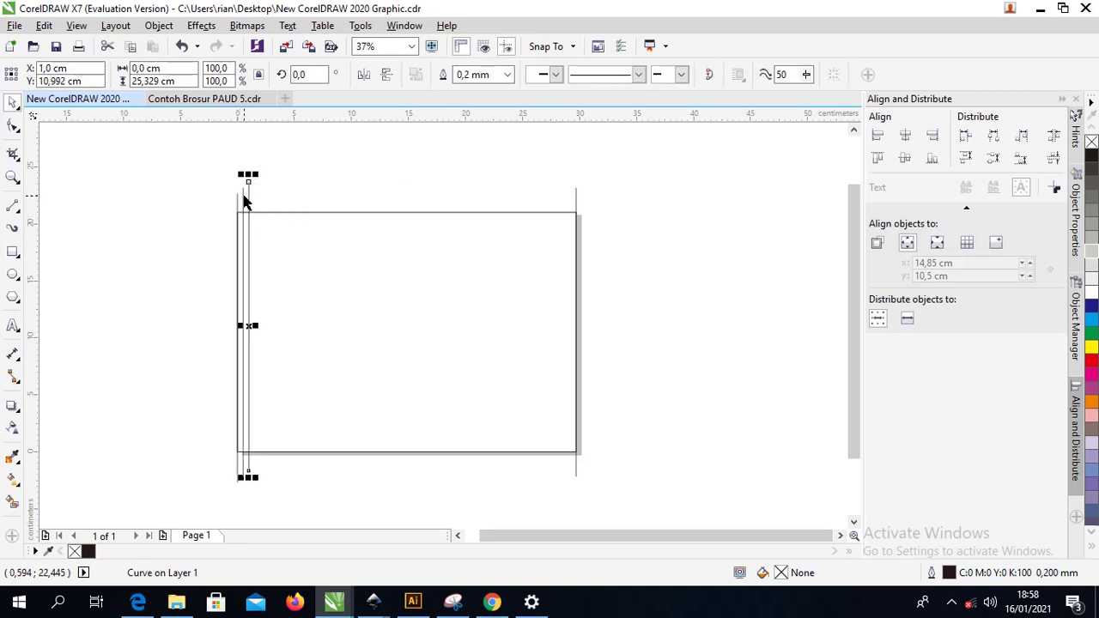
shift+click(242, 197)
shift+click(237, 203)
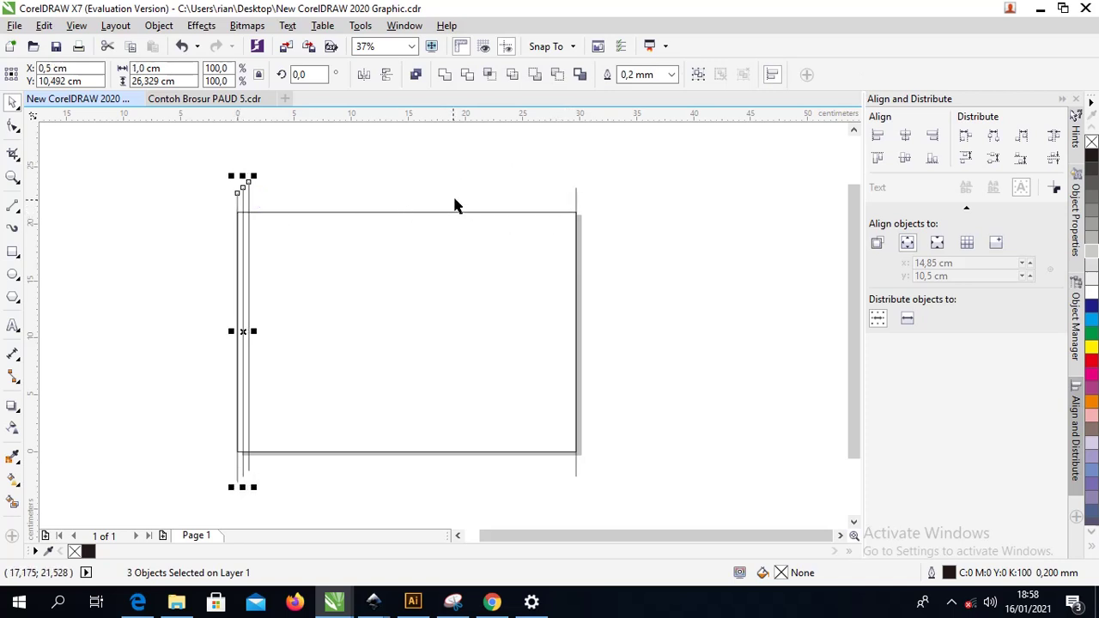
shift+click(577, 204)
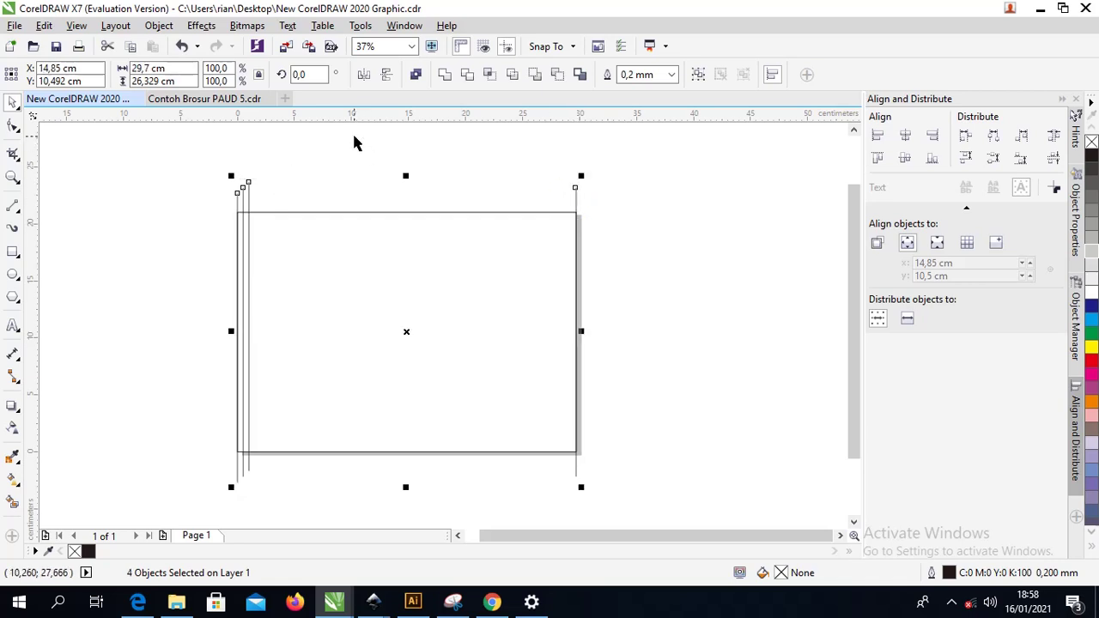
click(1053, 136)
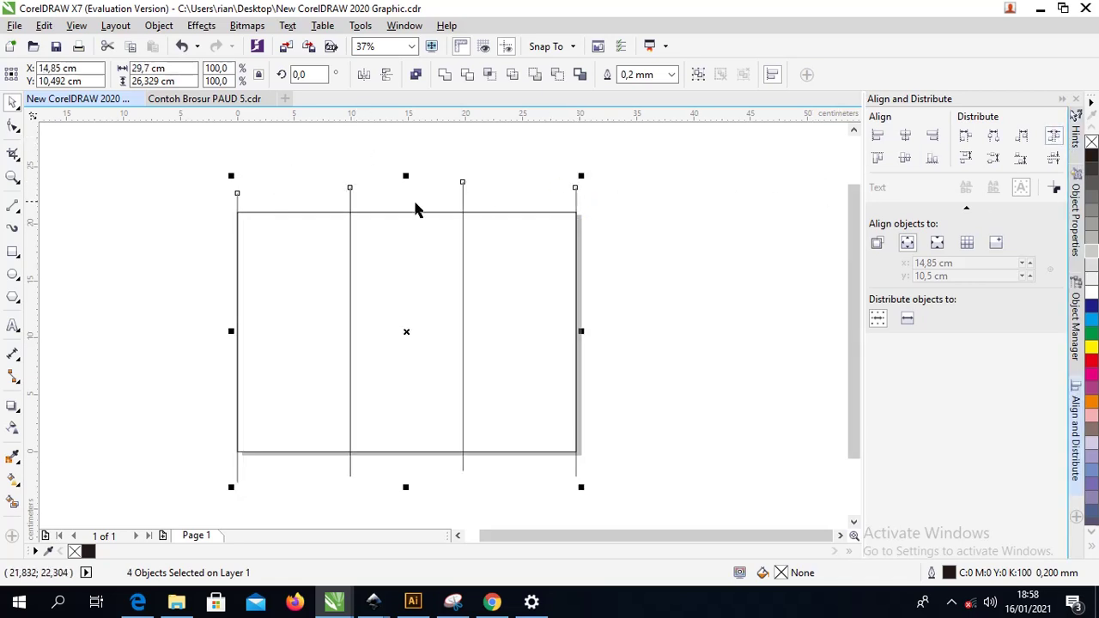
- Align the tops of the four vertical lines and combine them into a single curve
scroll(375, 259, up, 3)
scroll(369, 249, down, 3)
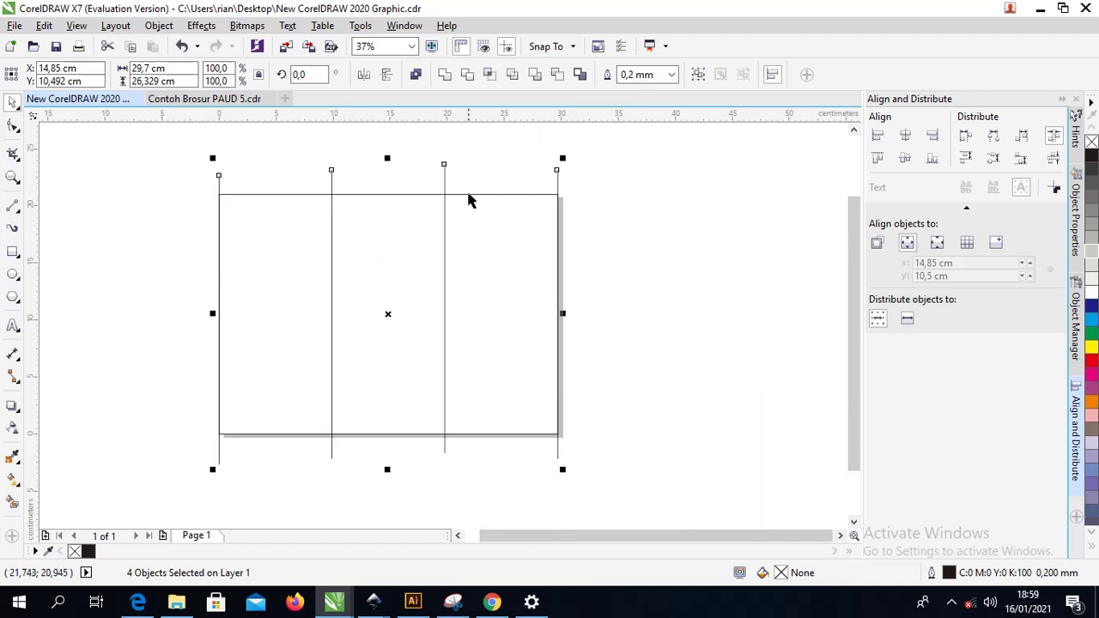
key(t)
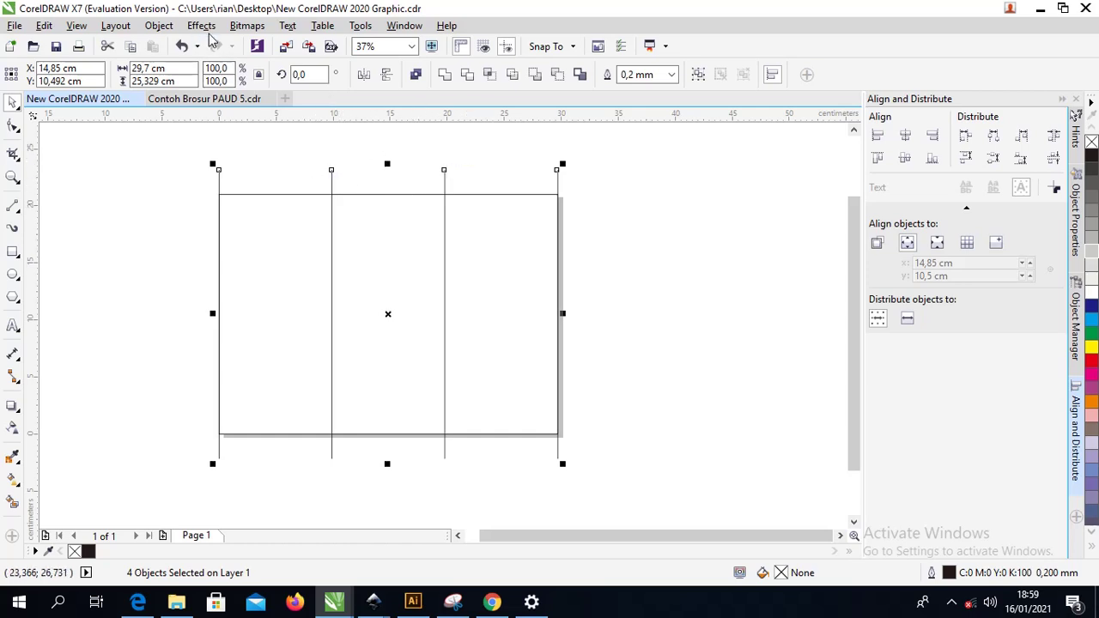
click(160, 25)
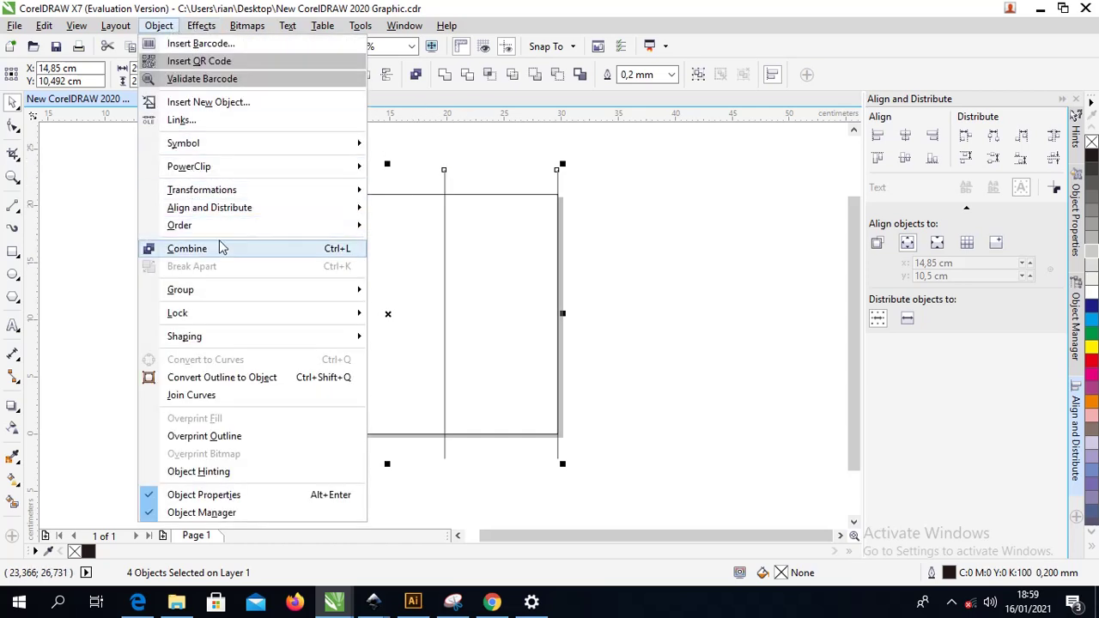
click(323, 250)
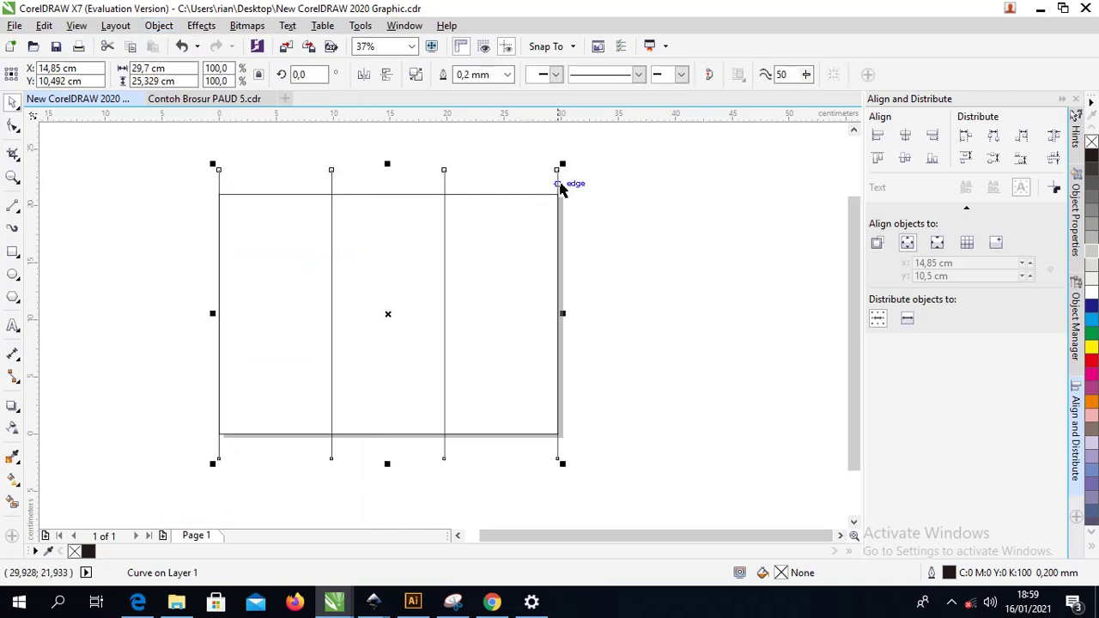
drag(564, 184, 550, 184)
key(ctrl+z)
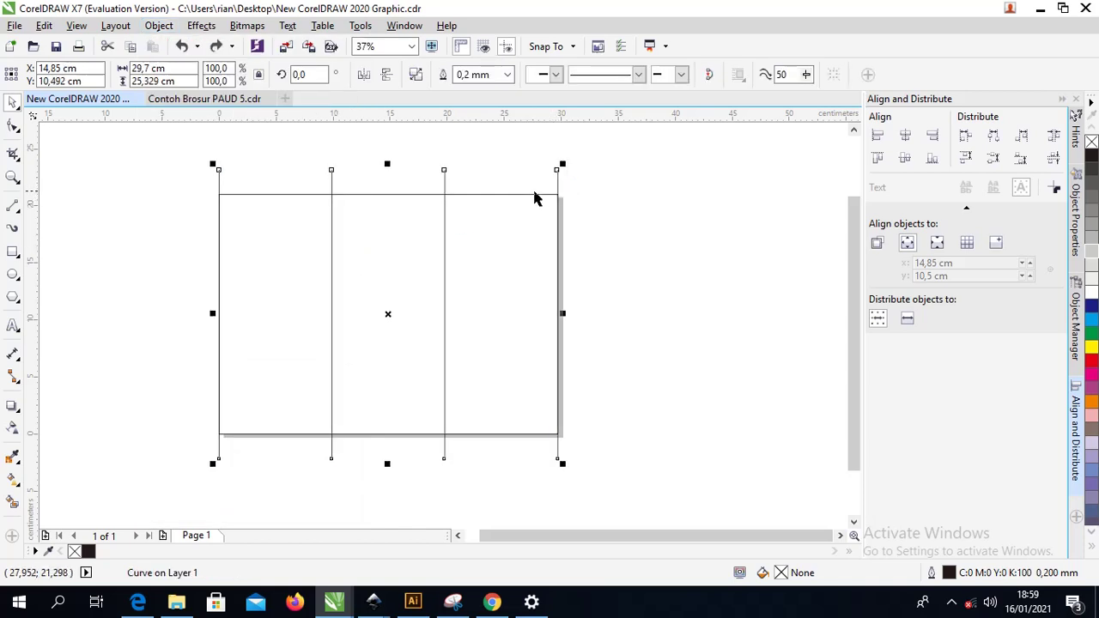
- Trim the rectangle with the combined vertical lines to cut it into three panels
shift+click(532, 195)
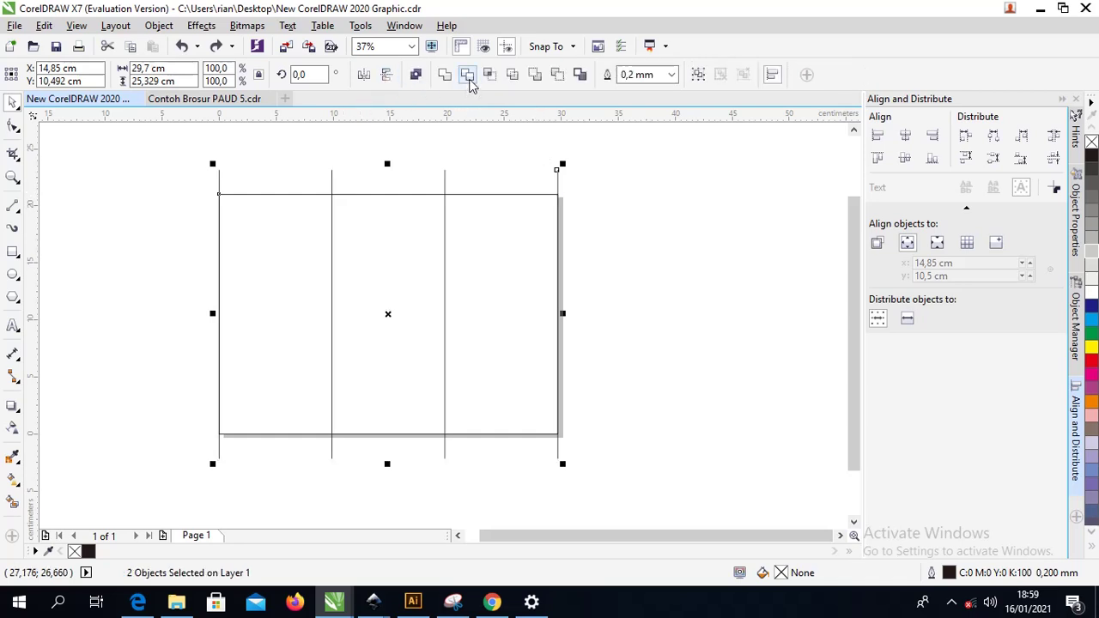
drag(479, 197, 430, 215)
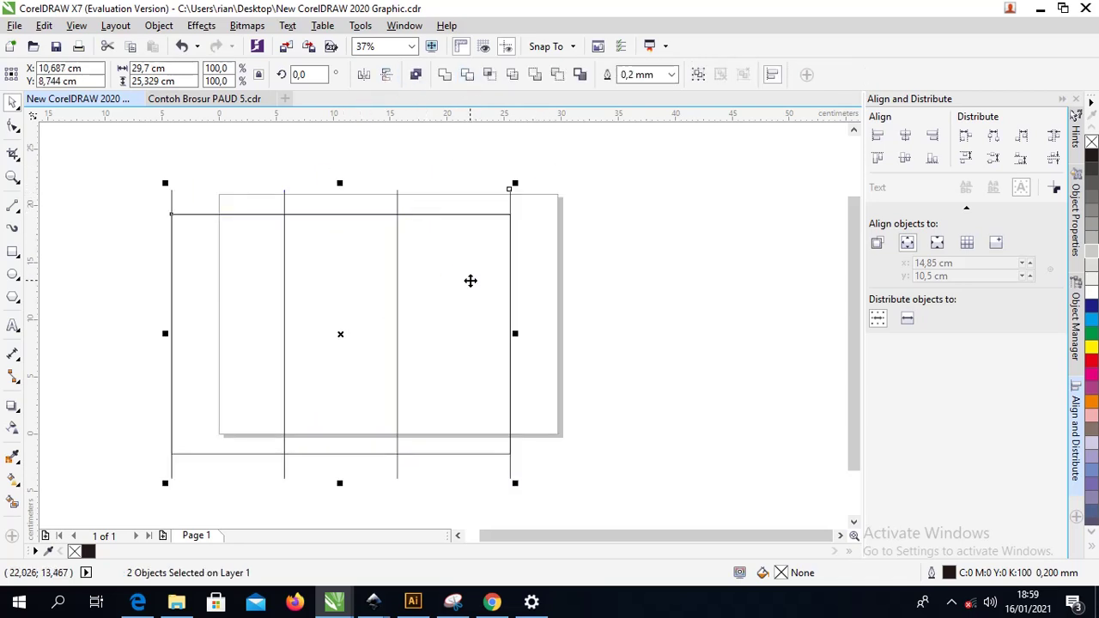
key(ctrl+z)
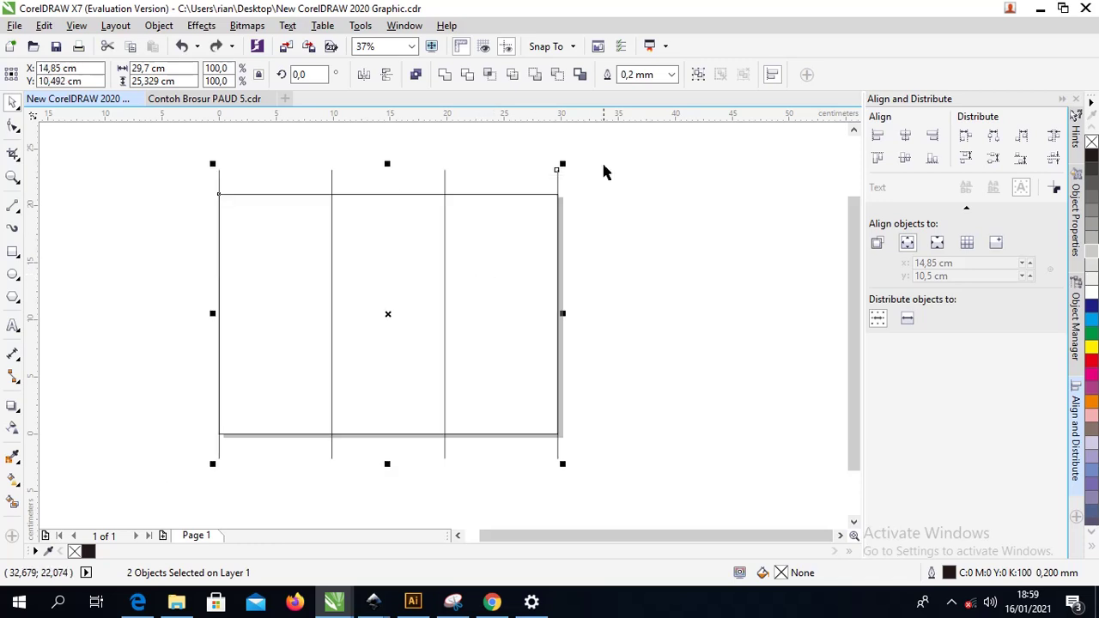
click(470, 77)
click(468, 171)
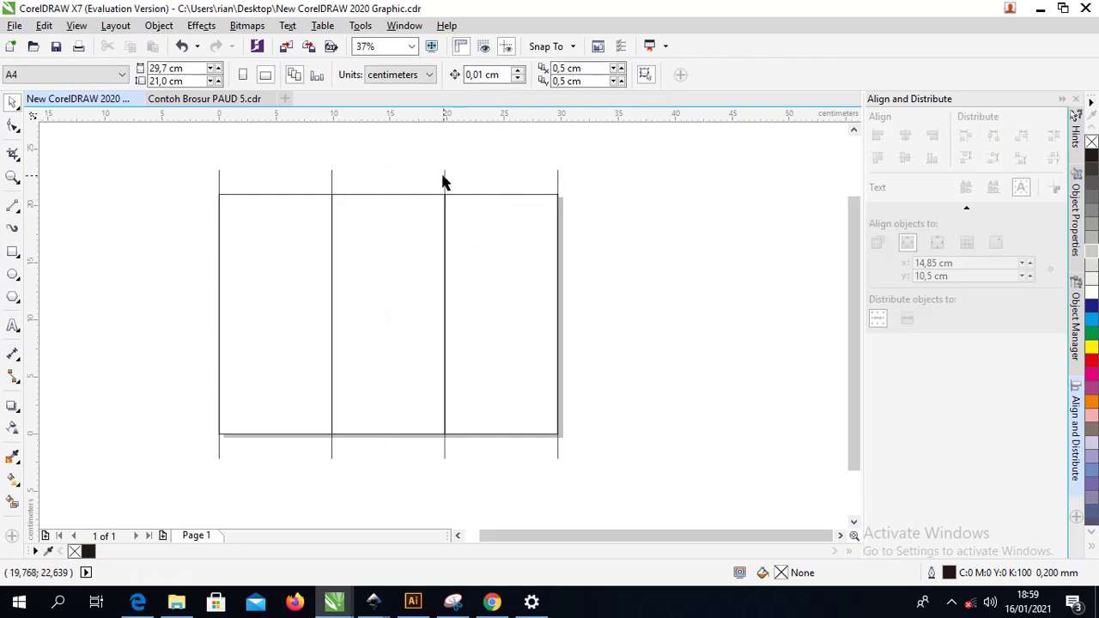
- Delete the combined vertical lines, leaving only the divided rectangle
click(445, 184)
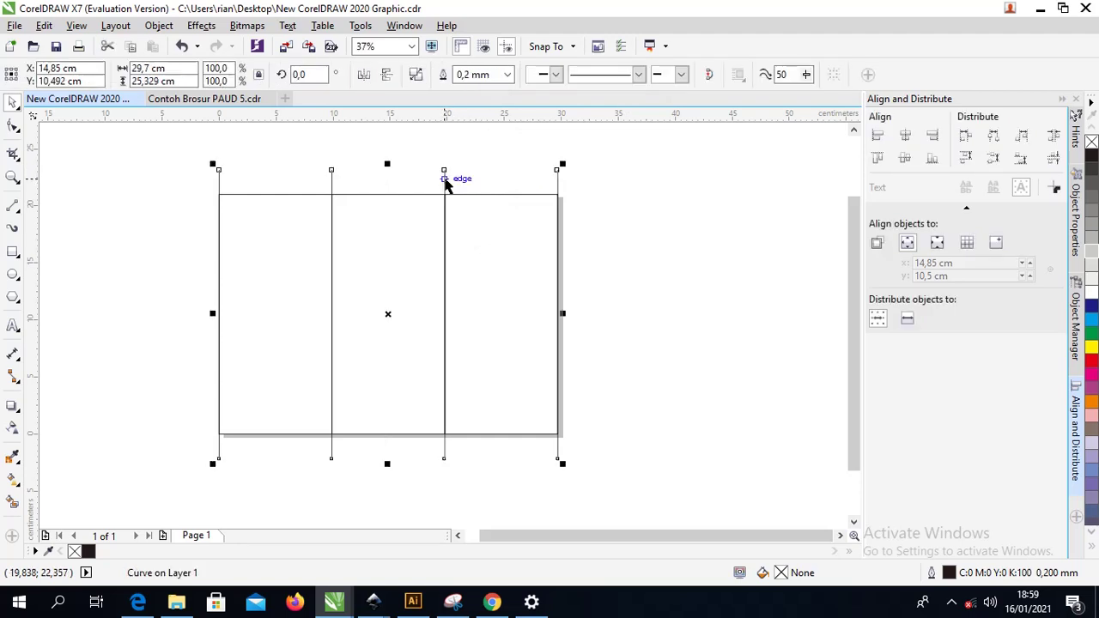
key(Escape)
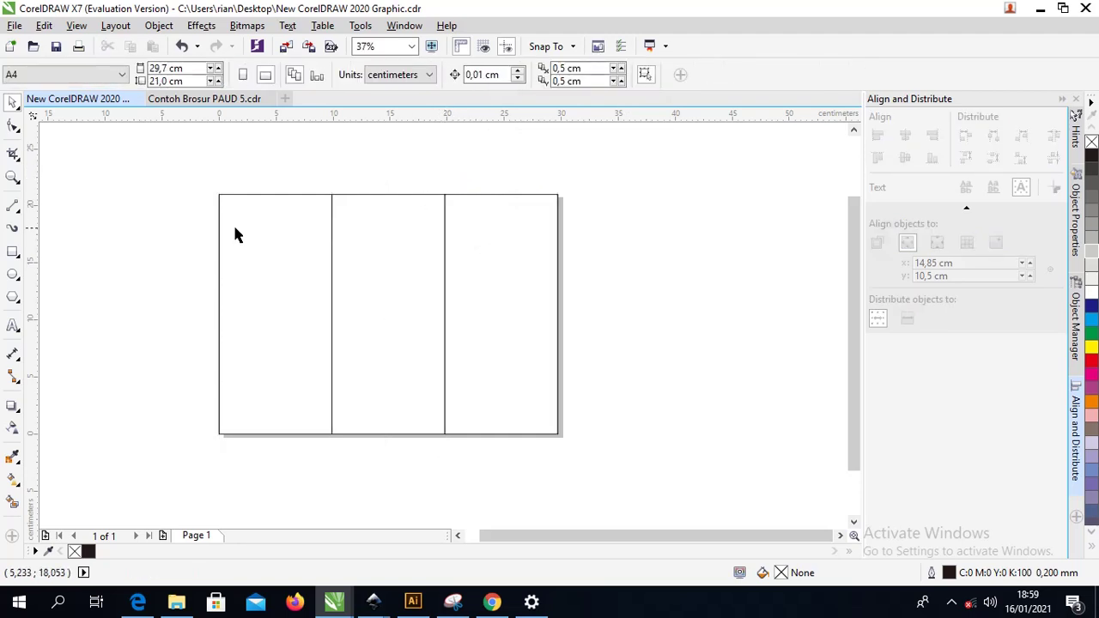
scroll(293, 221, up, 2)
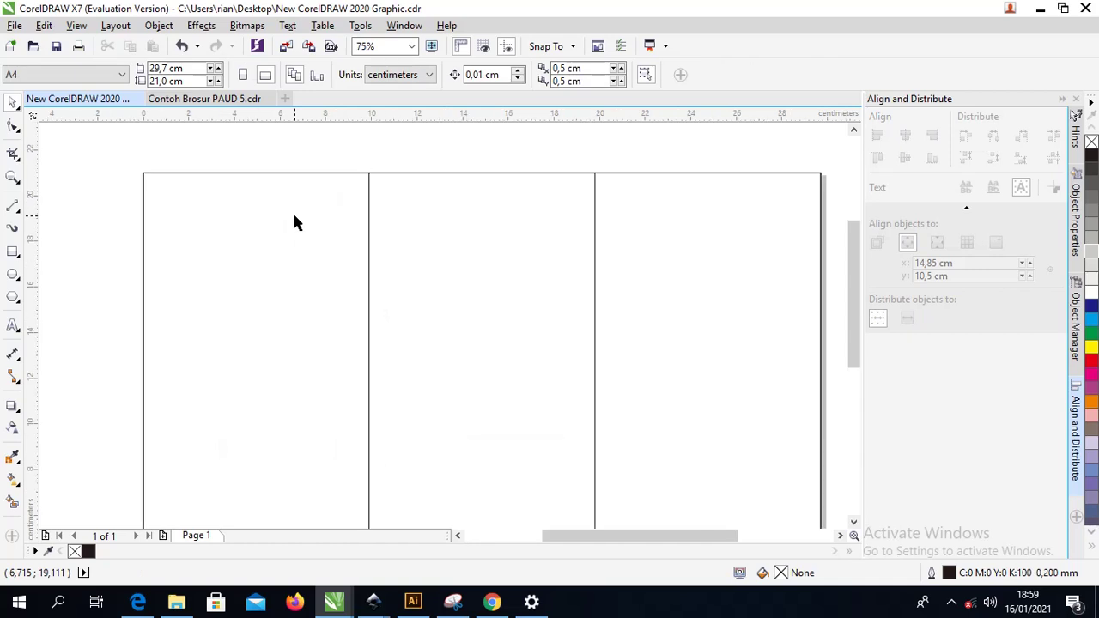
- Break the divided rectangle curve apart so its three panels become separate objects
scroll(294, 219, down, 2)
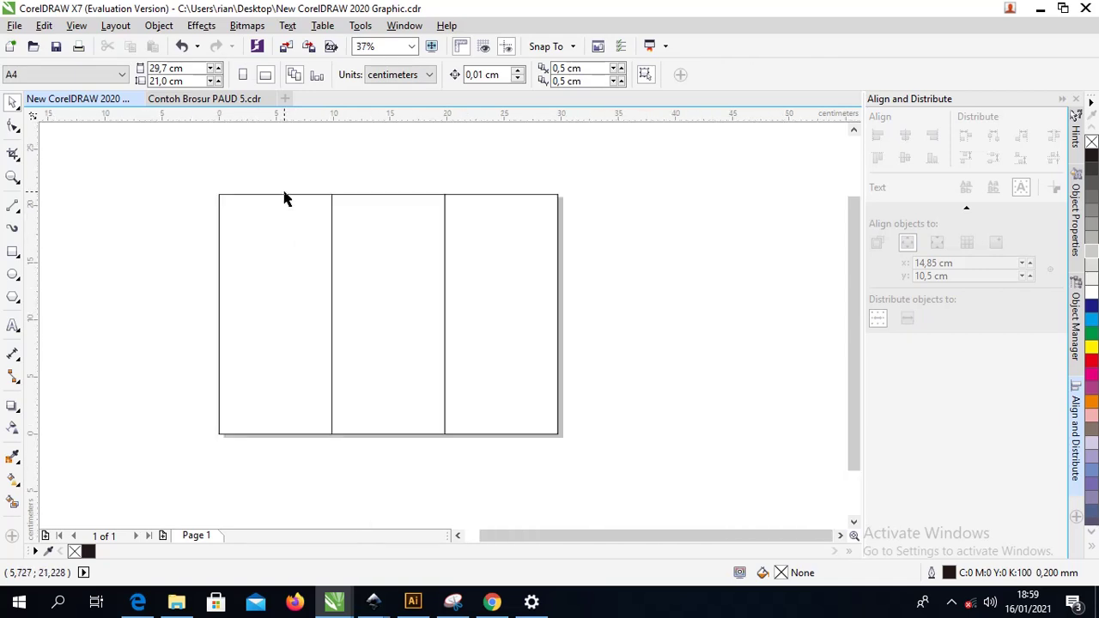
click(284, 197)
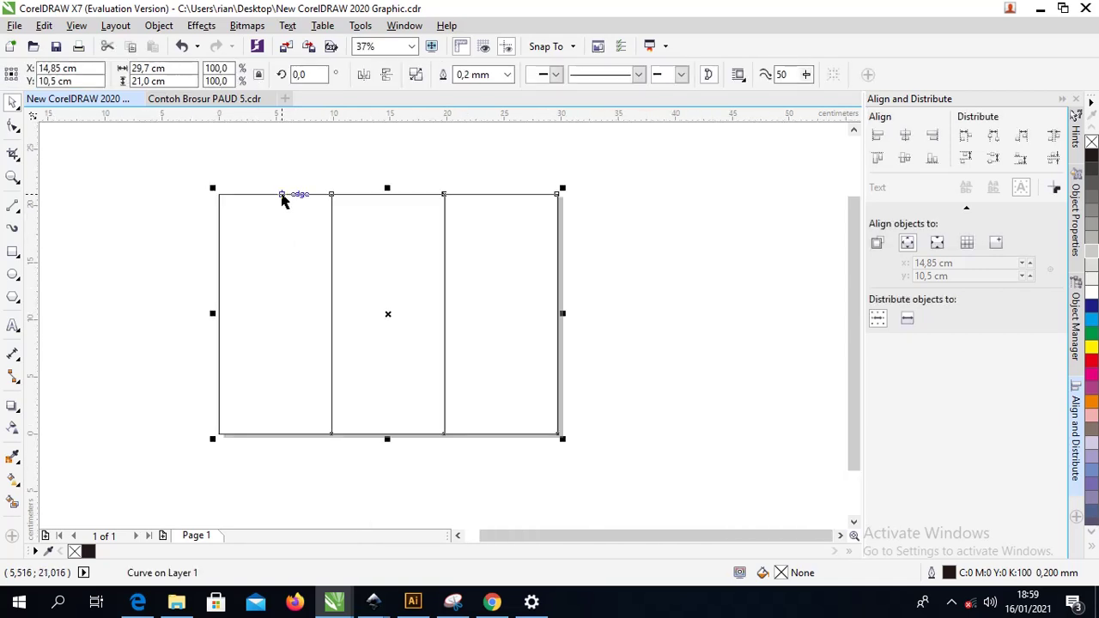
click(416, 77)
click(344, 176)
- Fill the left panel with very light grey, the middle panel with 30% black and the right panel with 40% black
click(320, 196)
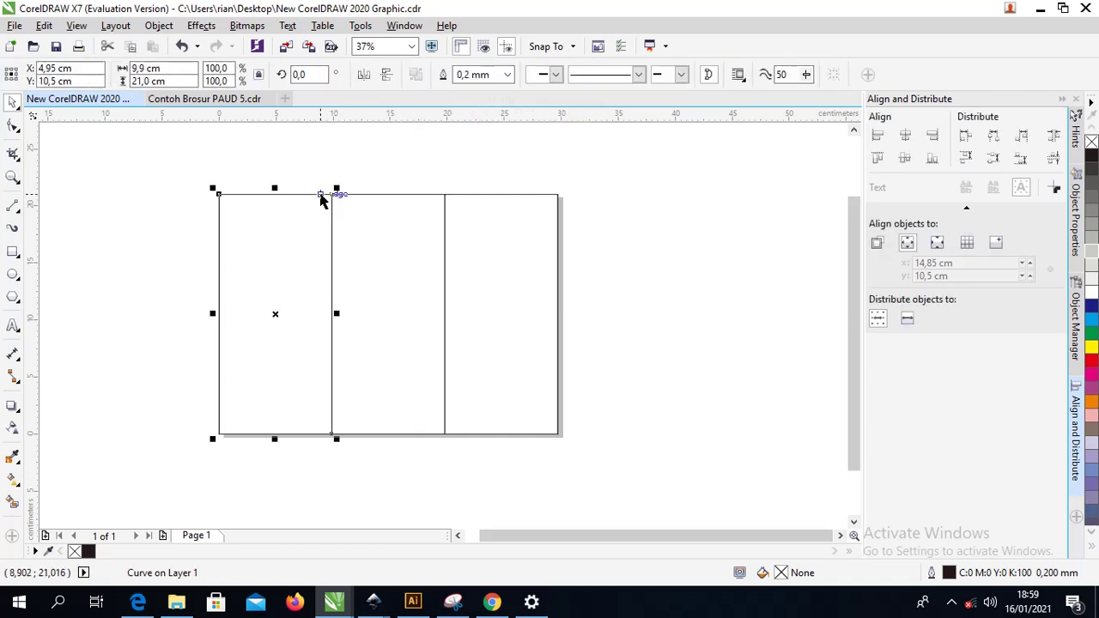
click(1091, 253)
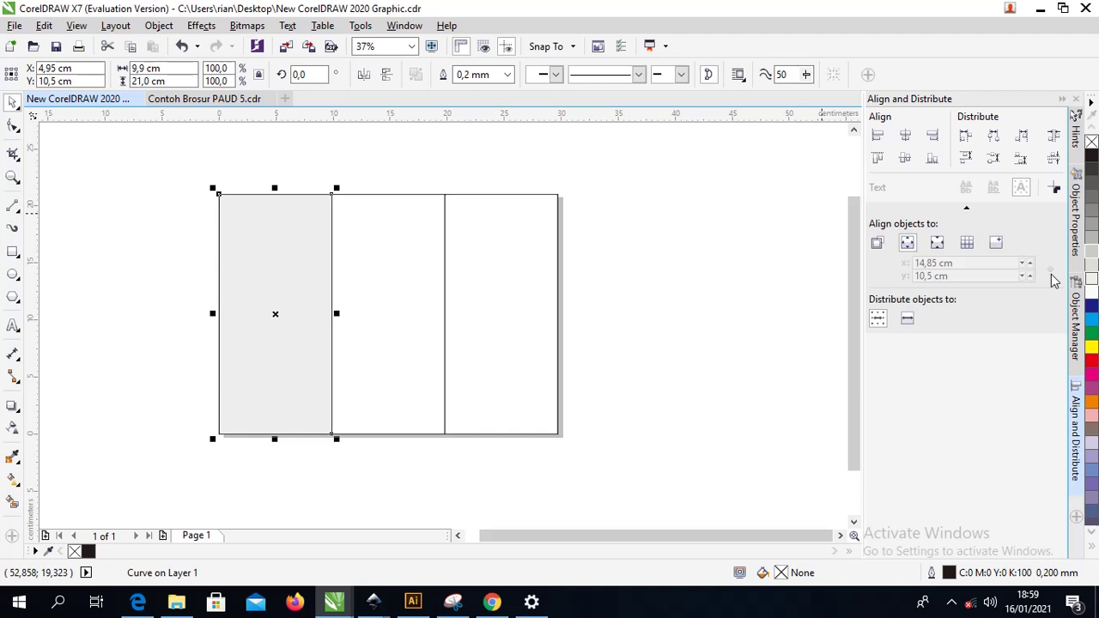
click(385, 196)
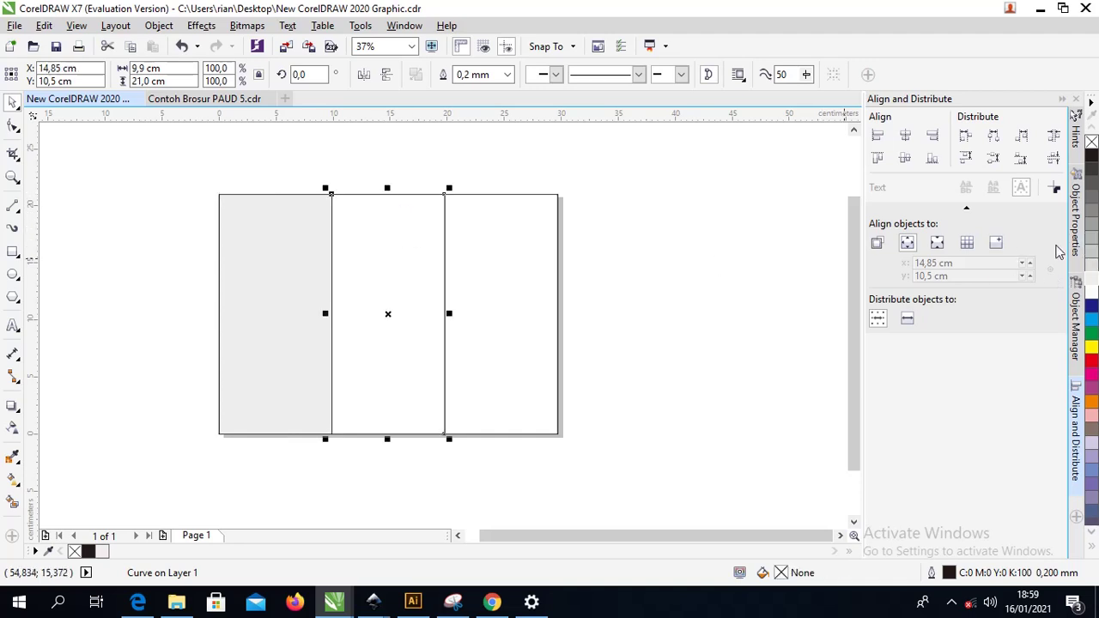
click(1091, 249)
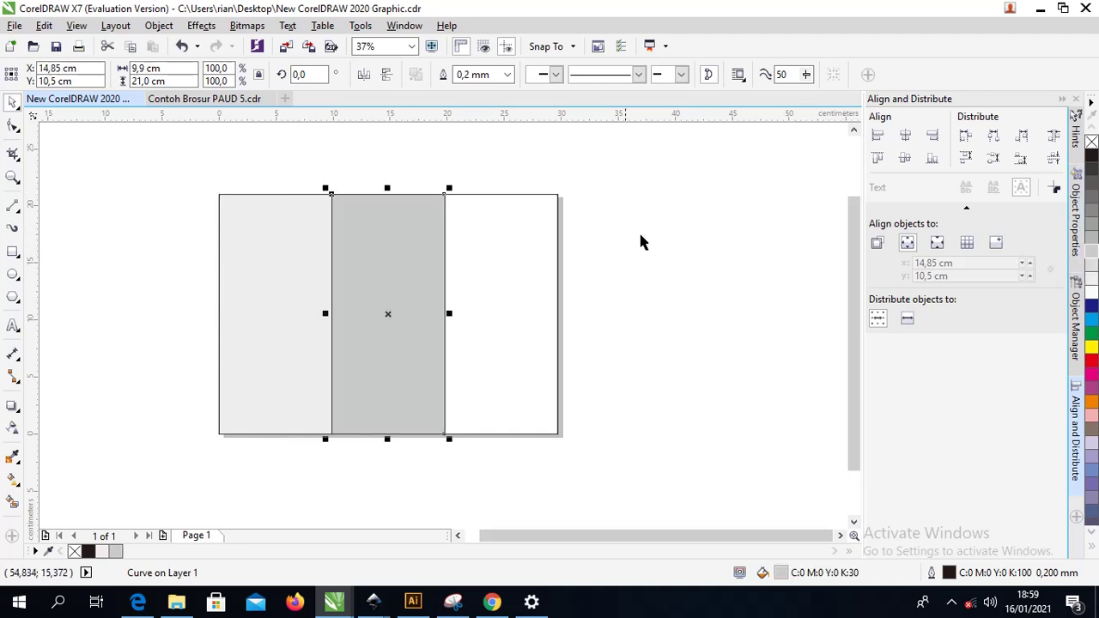
click(552, 204)
click(1091, 242)
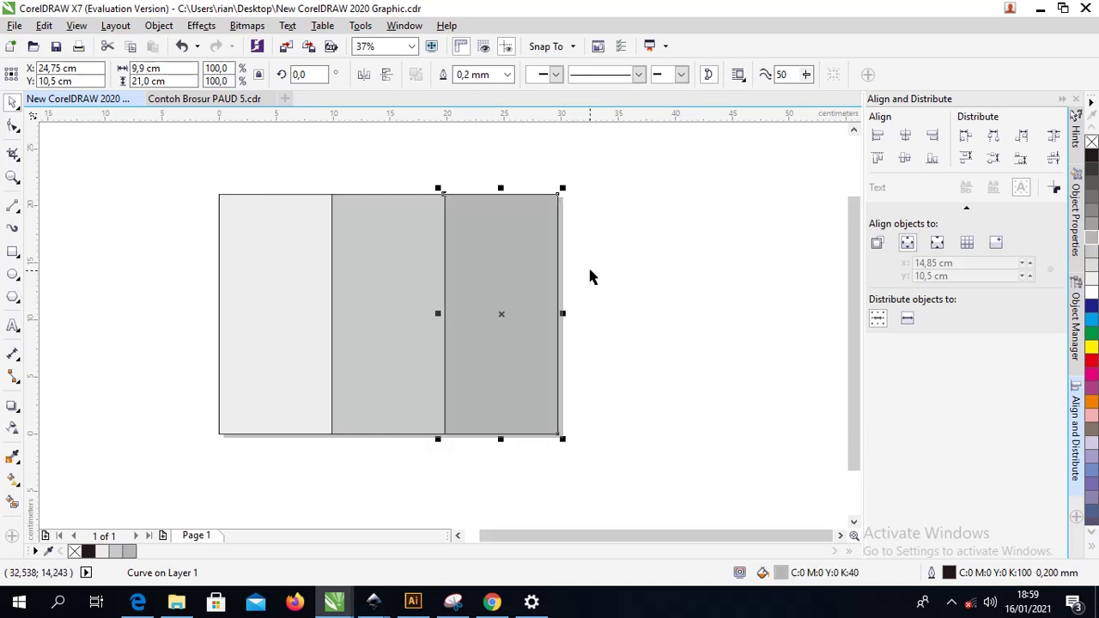
- Select all the panels together and remove their outlines
drag(649, 422, 371, 424)
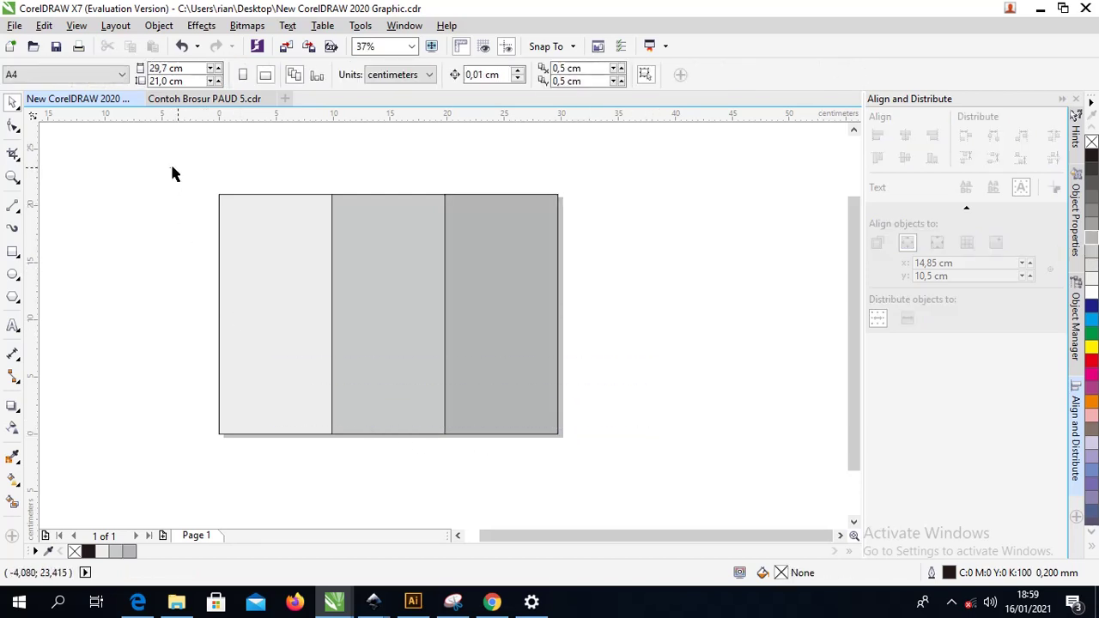
drag(172, 168, 651, 440)
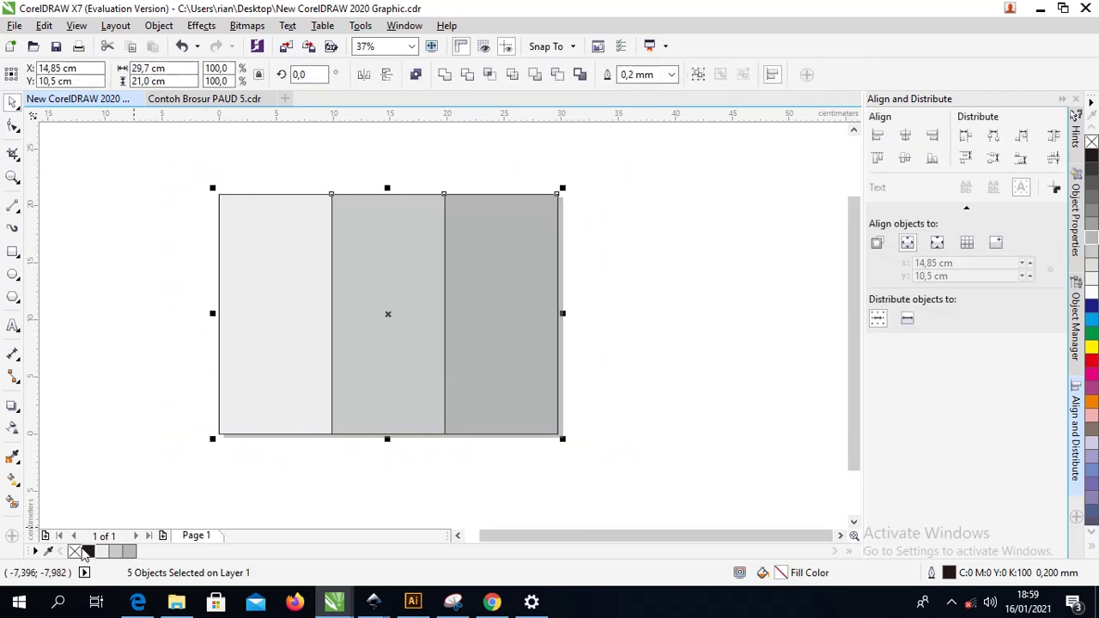
right_click(75, 551)
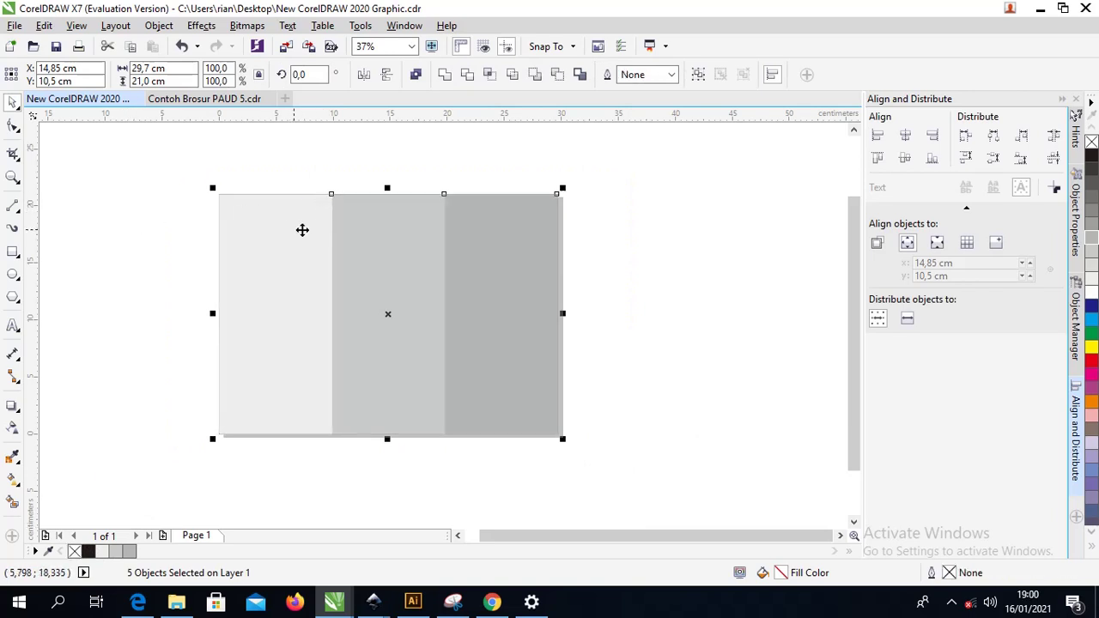
scroll(281, 213, up, 1)
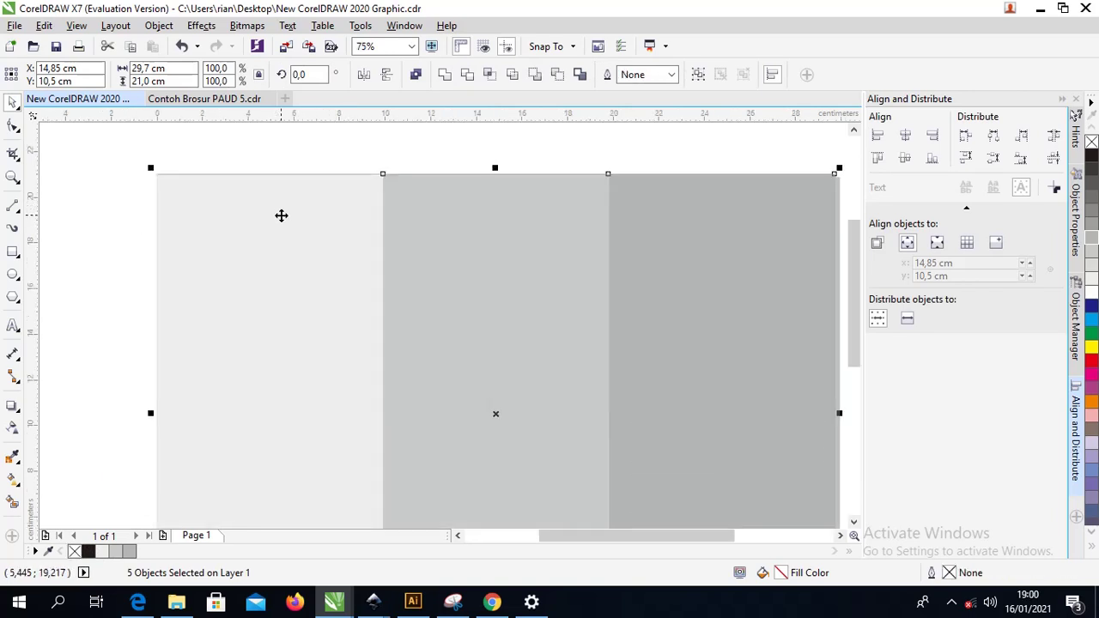
scroll(281, 214, down, 1)
scroll(331, 238, up, 1)
scroll(327, 208, down, 1)
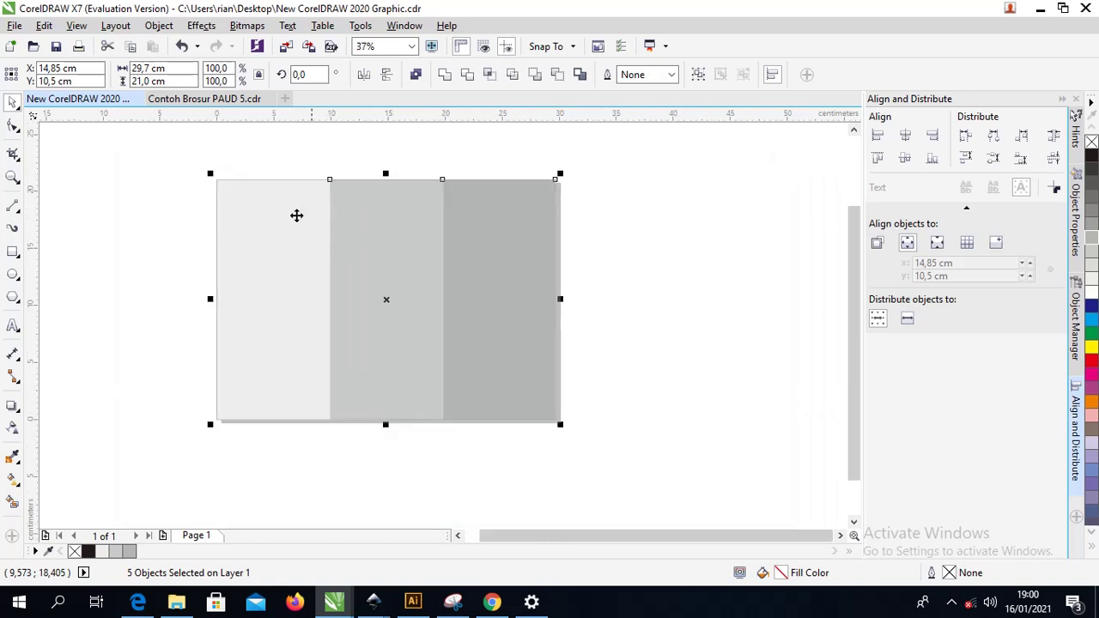
right_click(271, 217)
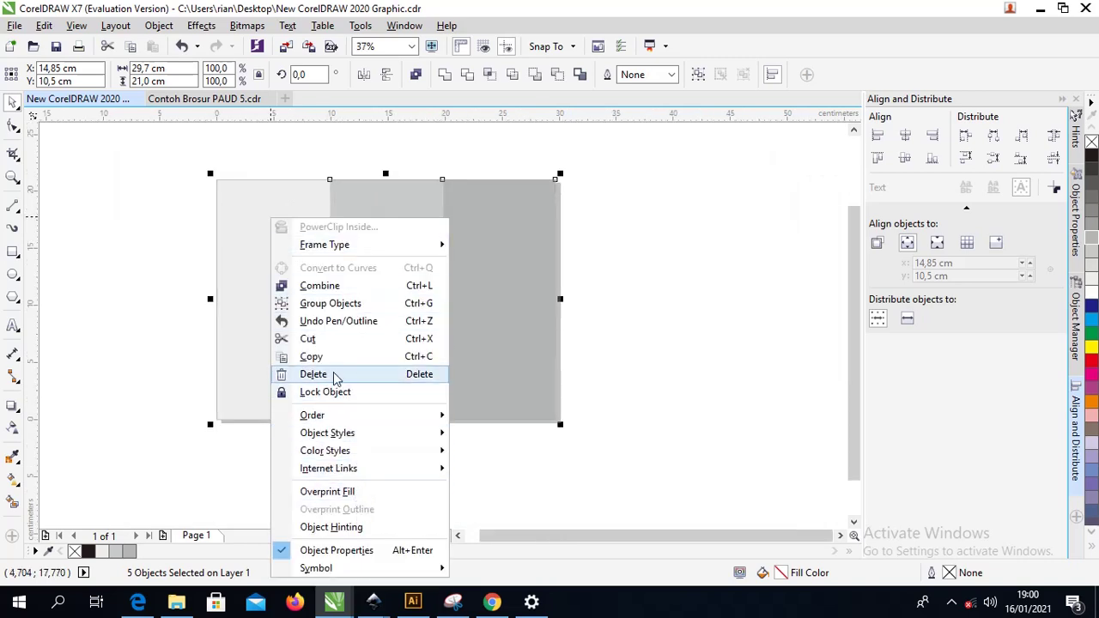
click(314, 288)
key(ctrl+z)
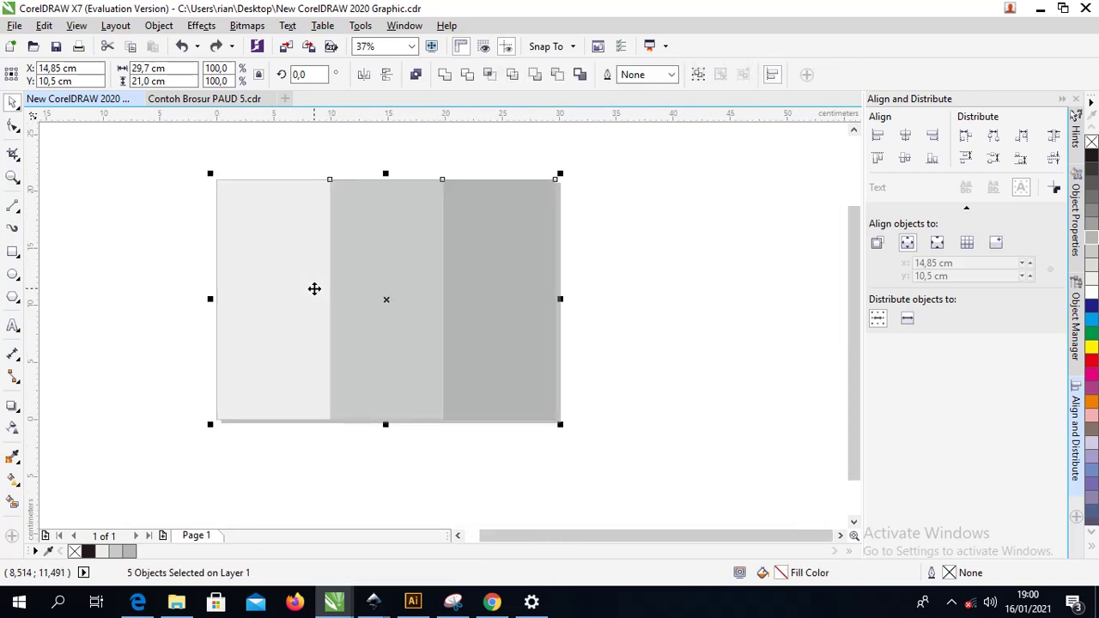
- Group the selected panel objects and lock the group in place
right_click(273, 274)
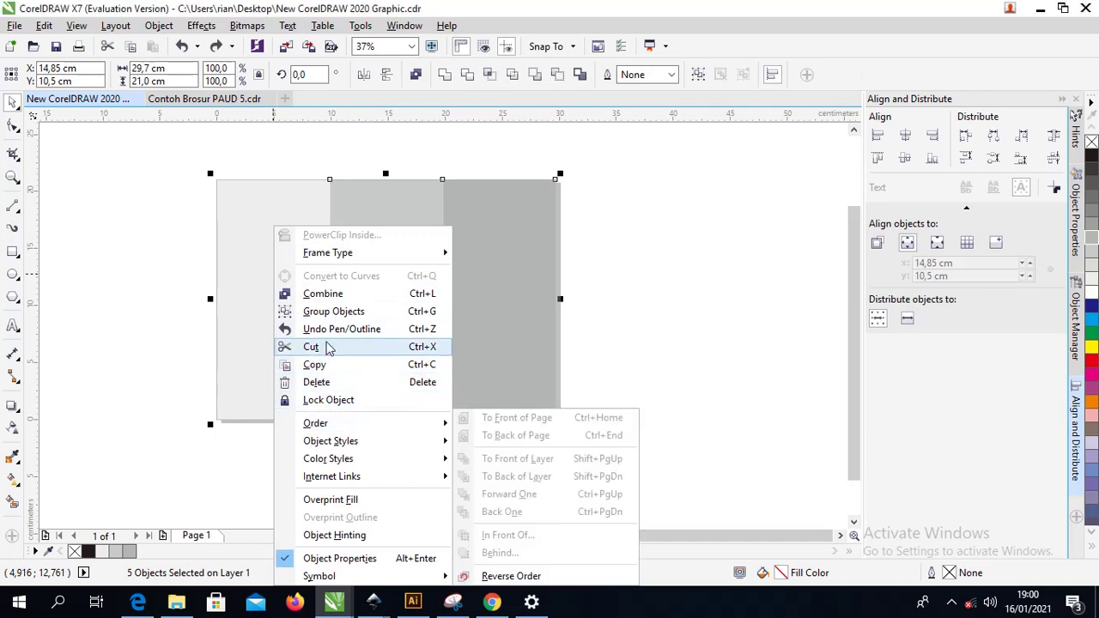
click(328, 312)
right_click(296, 303)
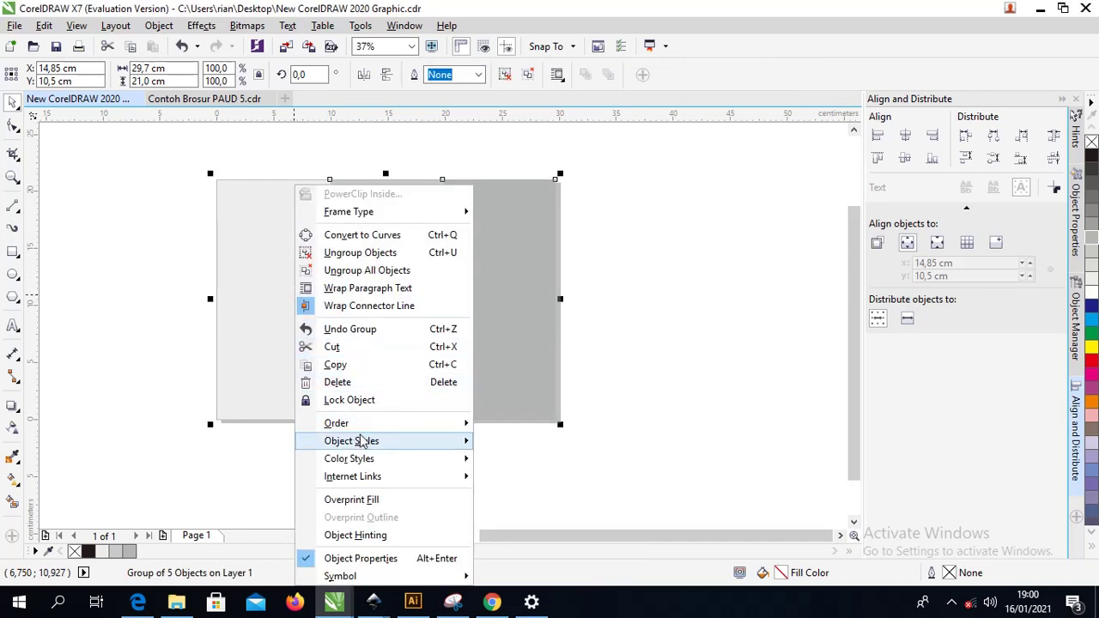
click(356, 400)
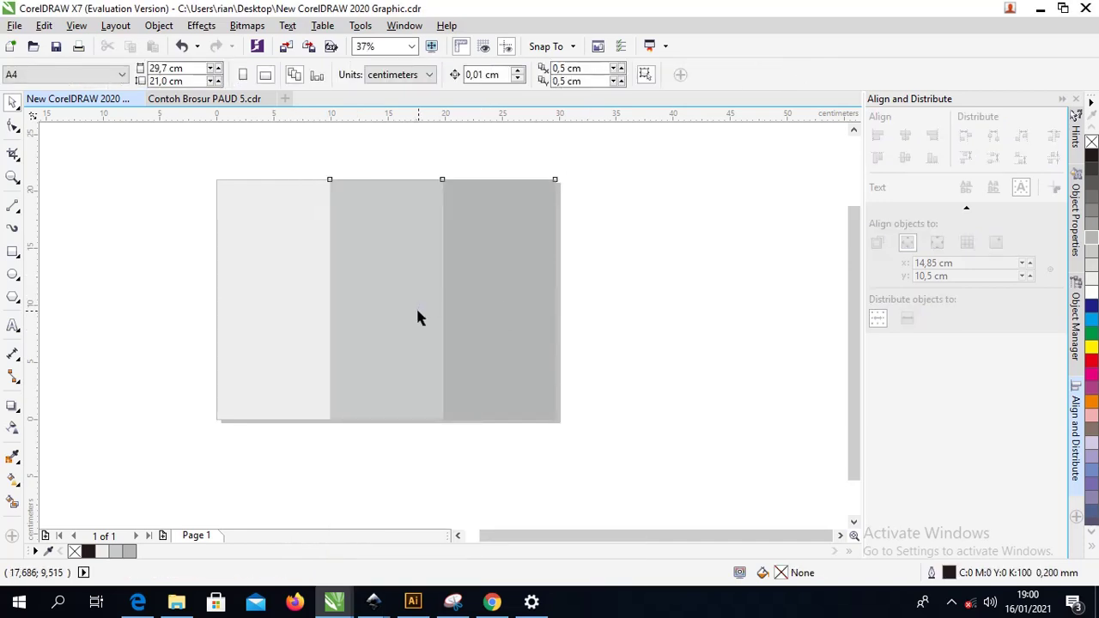
- Try a wavy Artistic Media stroke with the last tapered preset, running from left to right across the lower half of the three panels
key(z)
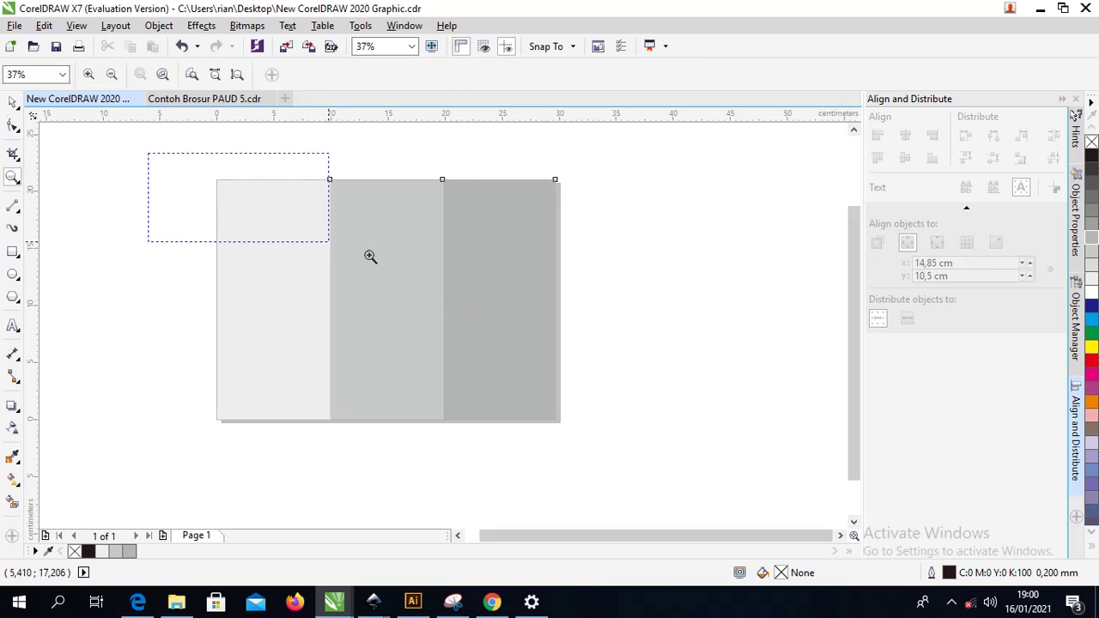
click(677, 395)
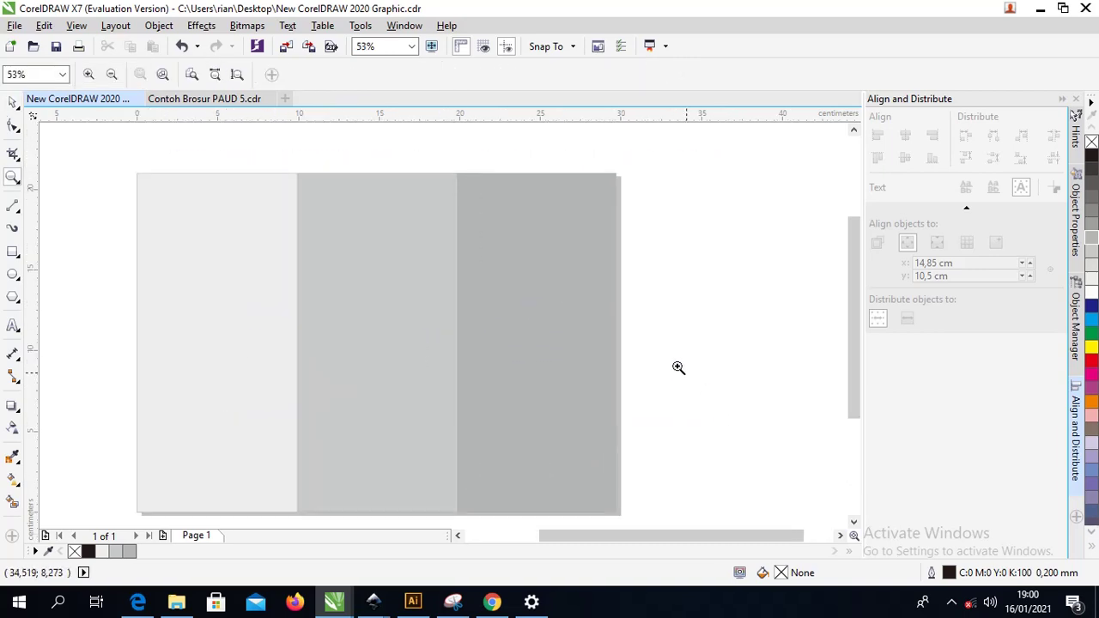
click(13, 103)
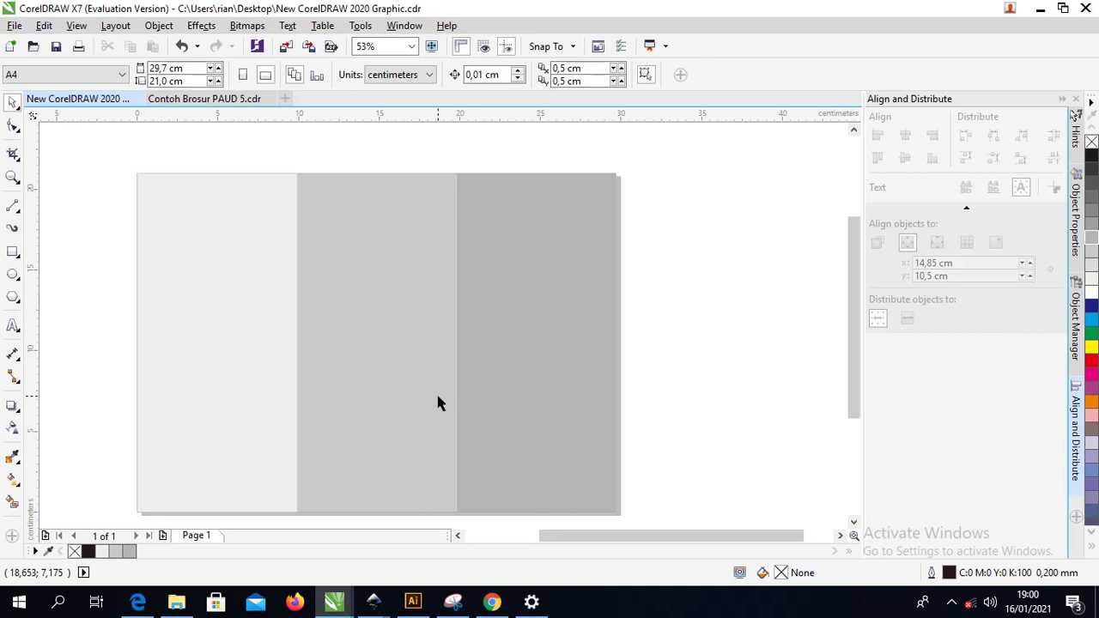
click(14, 230)
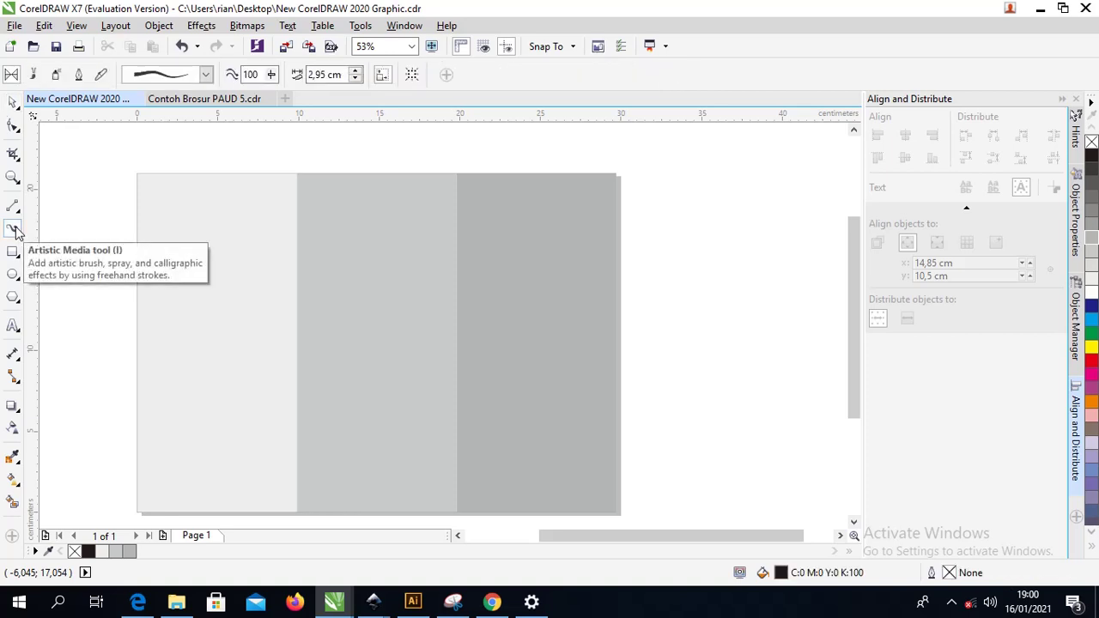
click(206, 75)
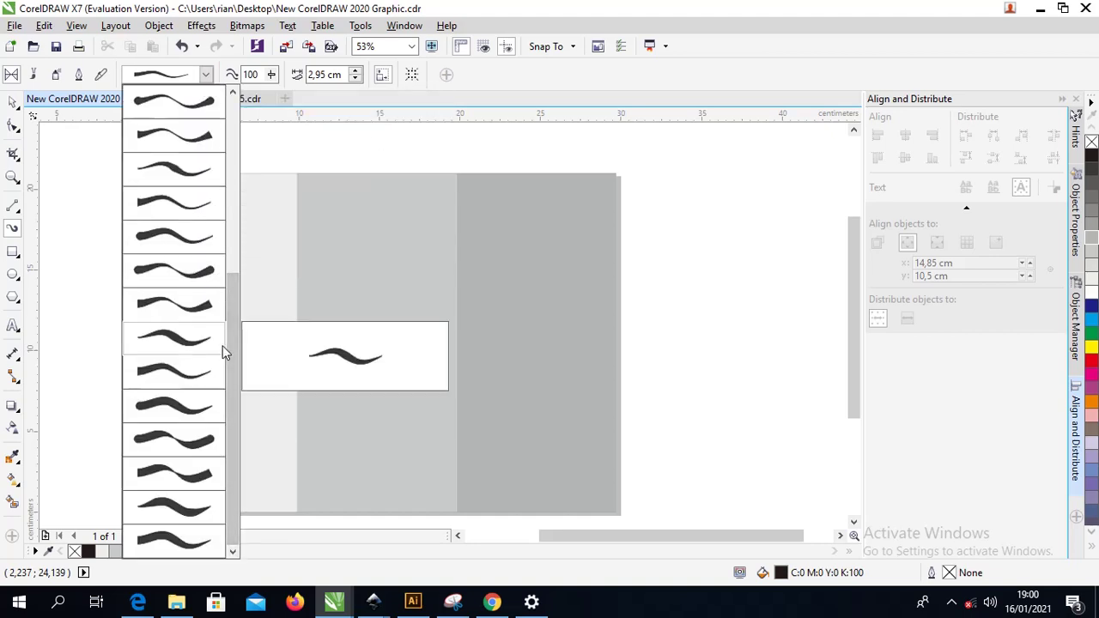
click(172, 541)
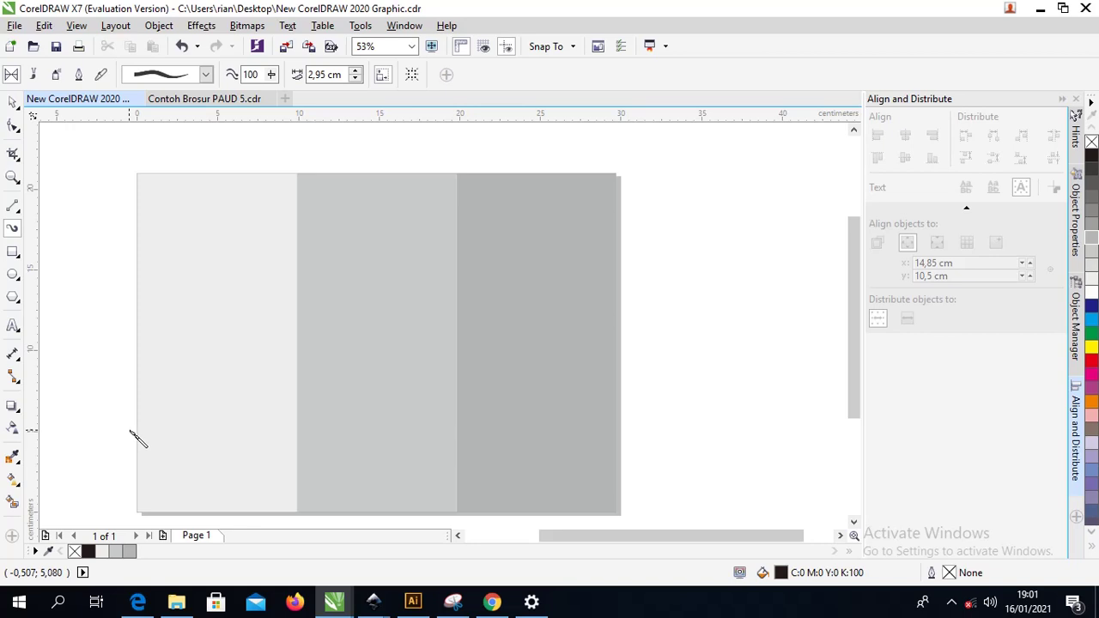
mouse_move(129, 432)
mouse_down()
mouse_move(160, 405)
mouse_move(223, 393)
mouse_up()
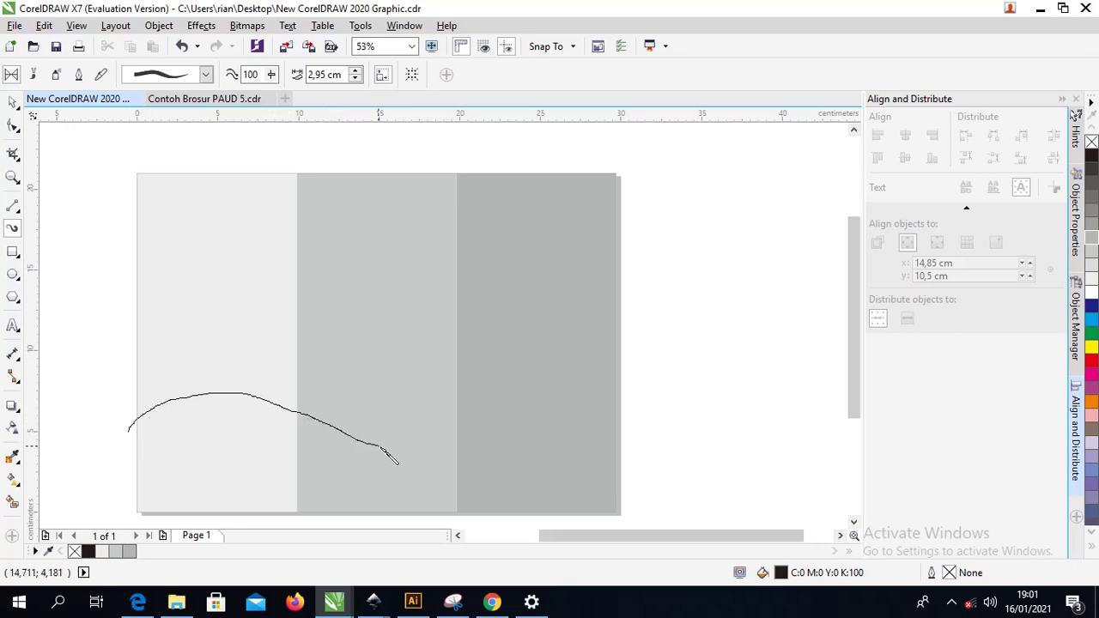
drag(468, 419, 524, 387)
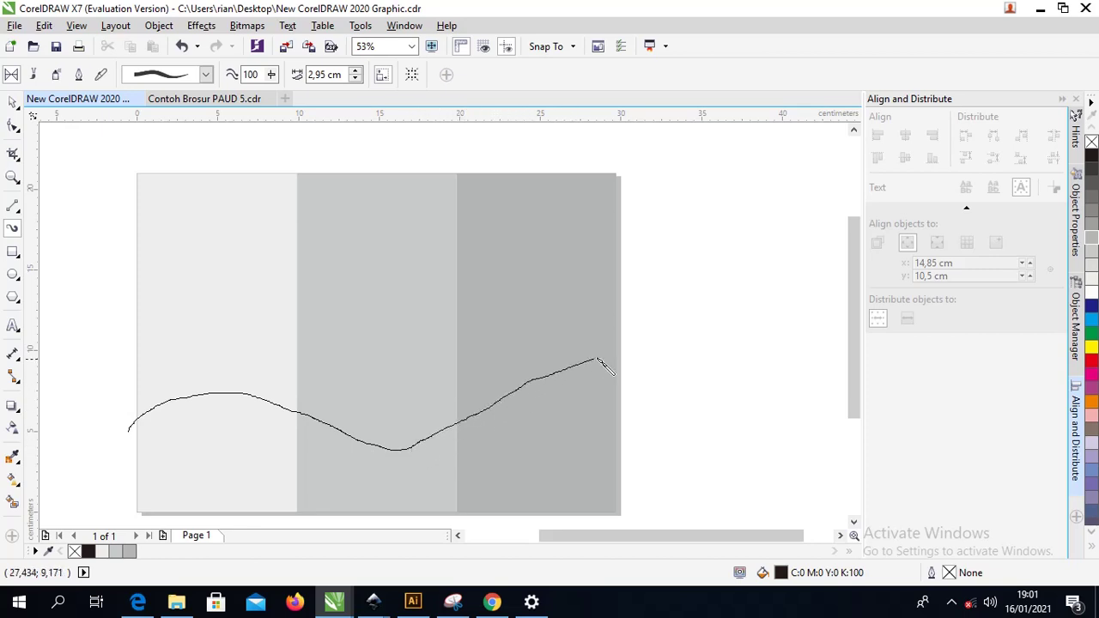
drag(697, 354, 697, 353)
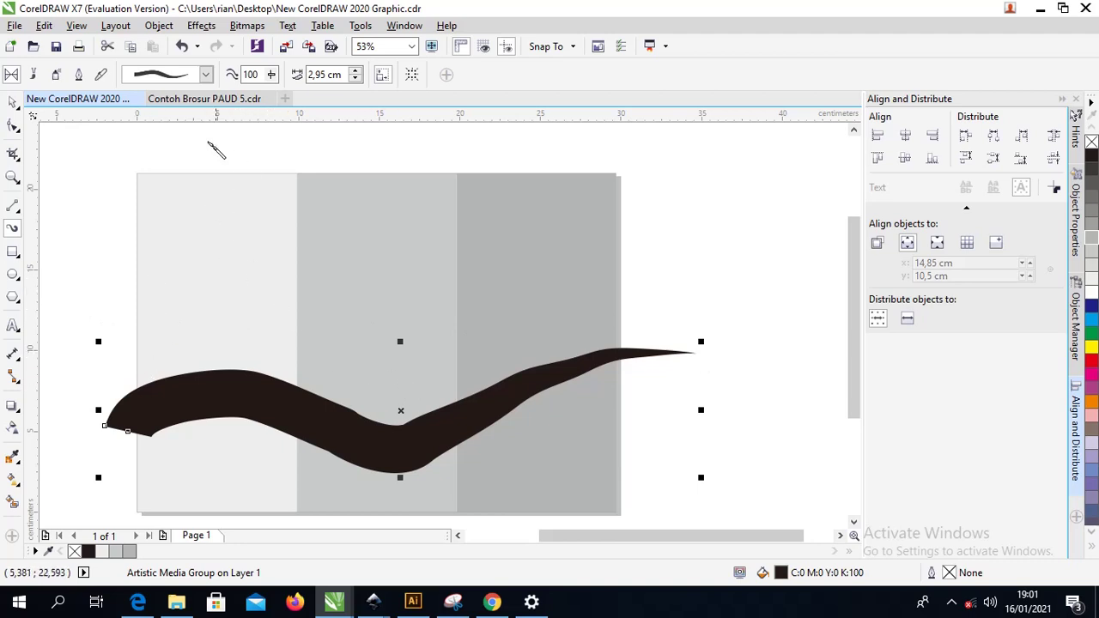
- Undo the left-to-right Artistic Media stroke
click(13, 102)
click(148, 153)
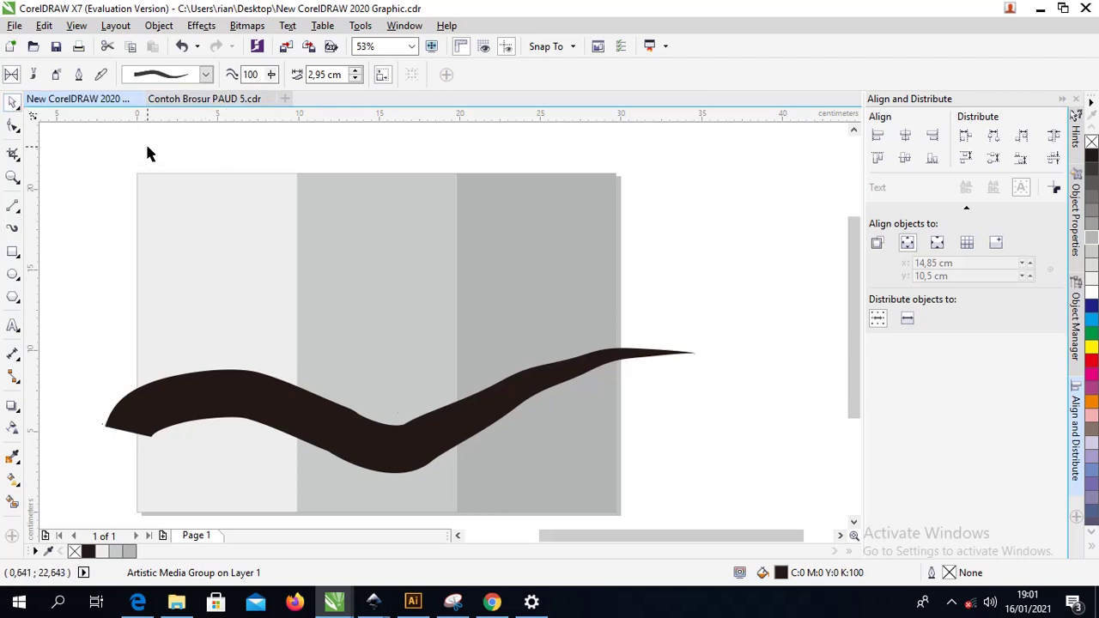
key(ctrl+z)
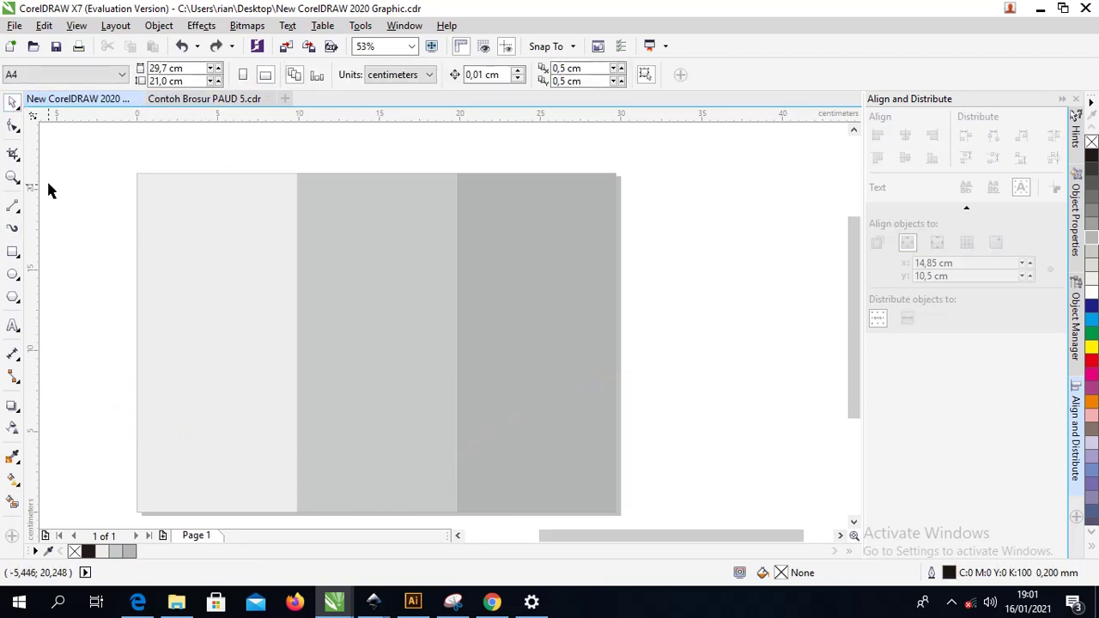
- Draw a wavy Artistic Media stroke with the last tapered preset, from just beyond the right panel's edge to past the left panel
click(13, 229)
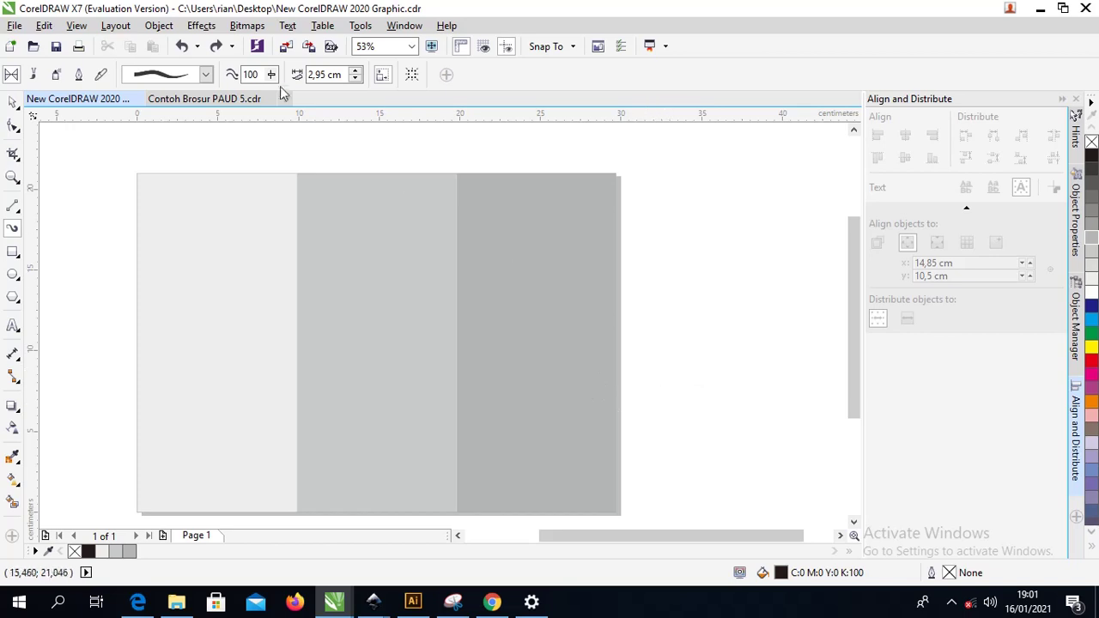
click(206, 75)
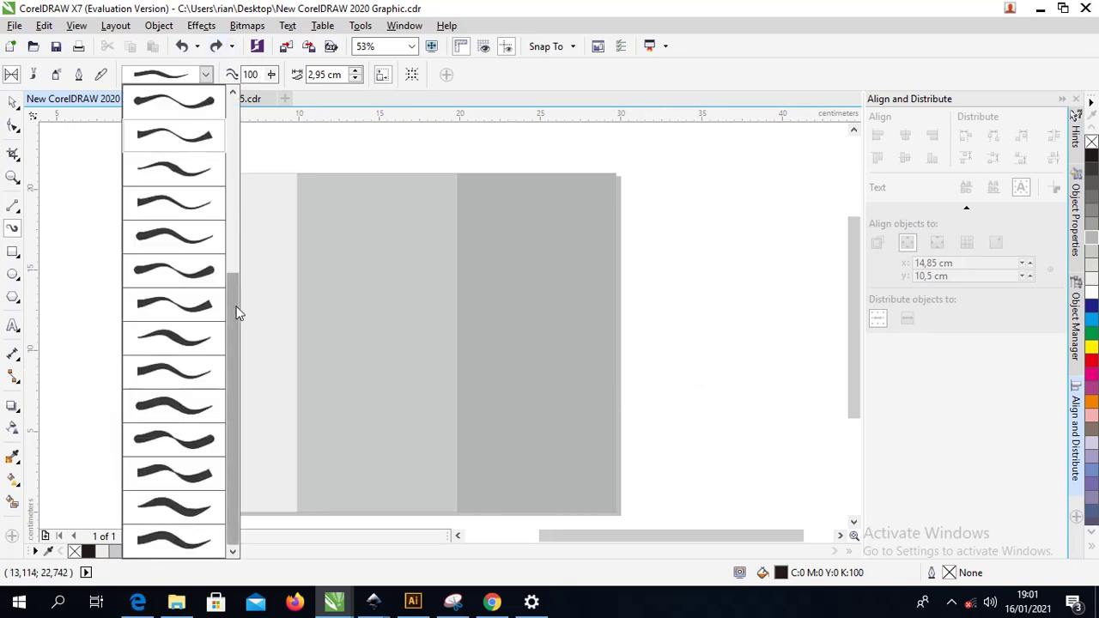
mouse_move(235, 297)
mouse_down()
mouse_move(244, 142)
mouse_move(266, 490)
mouse_up()
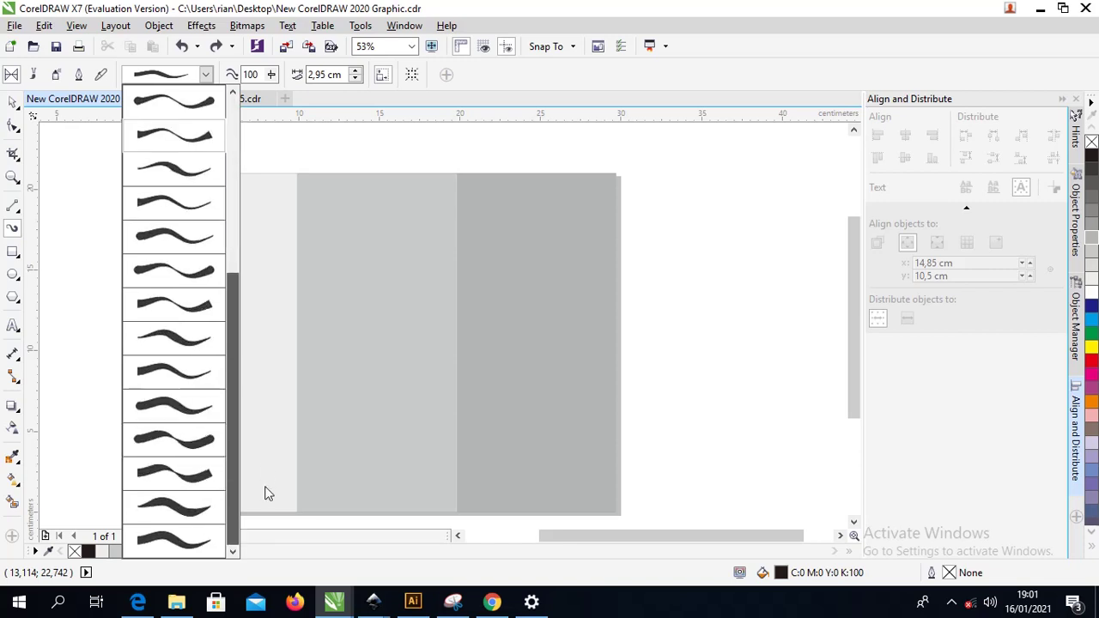
click(201, 550)
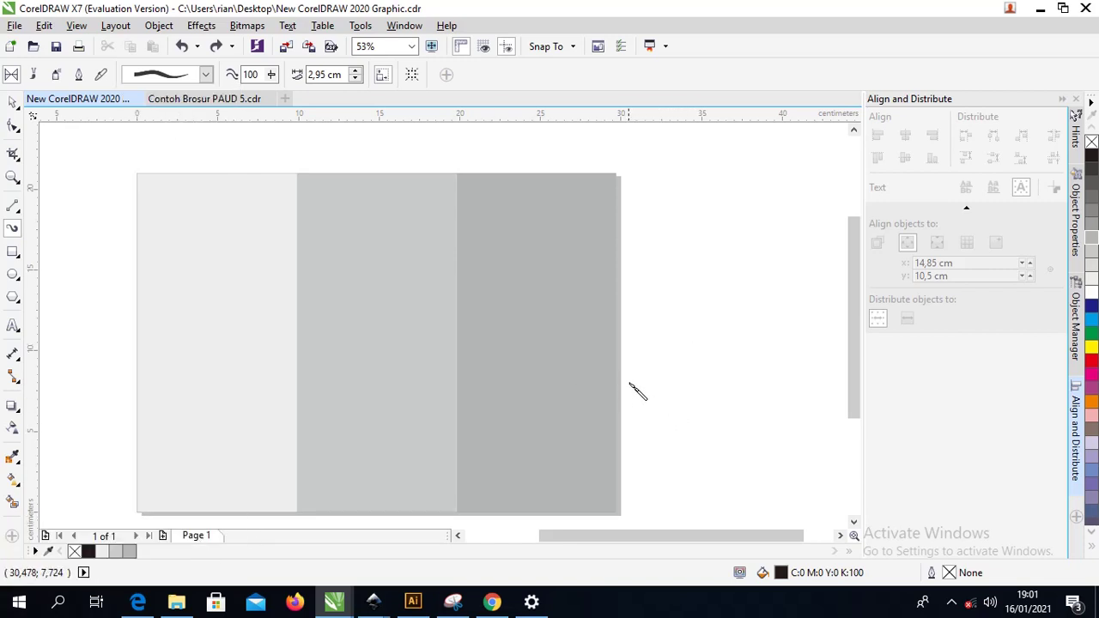
mouse_move(632, 369)
mouse_down()
mouse_move(450, 376)
mouse_move(330, 444)
mouse_move(305, 442)
mouse_move(275, 411)
mouse_move(235, 403)
mouse_move(90, 442)
mouse_up()
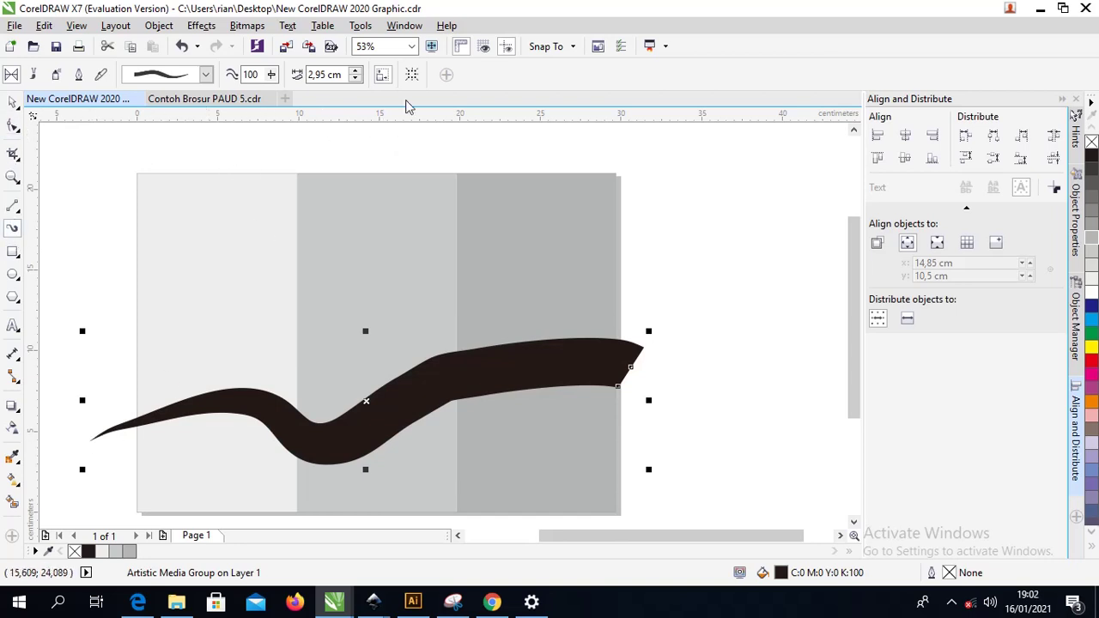
- Set freehand smoothing to 37 and reduce the Artistic Media stroke's width to 2,6 cm
click(270, 75)
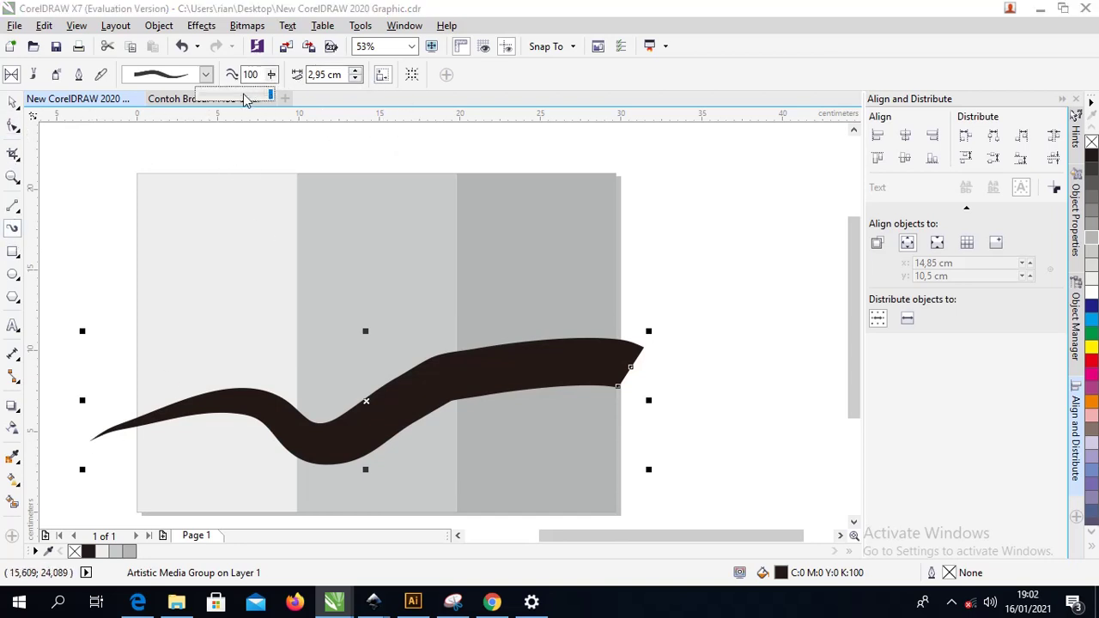
drag(271, 94, 255, 93)
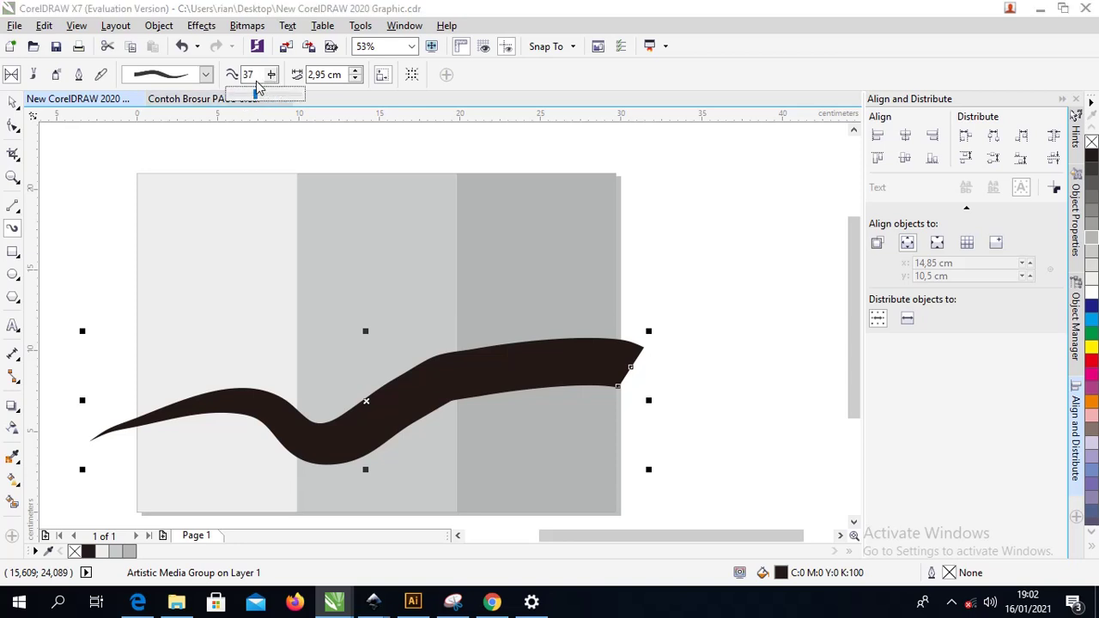
click(356, 79)
click(356, 79)
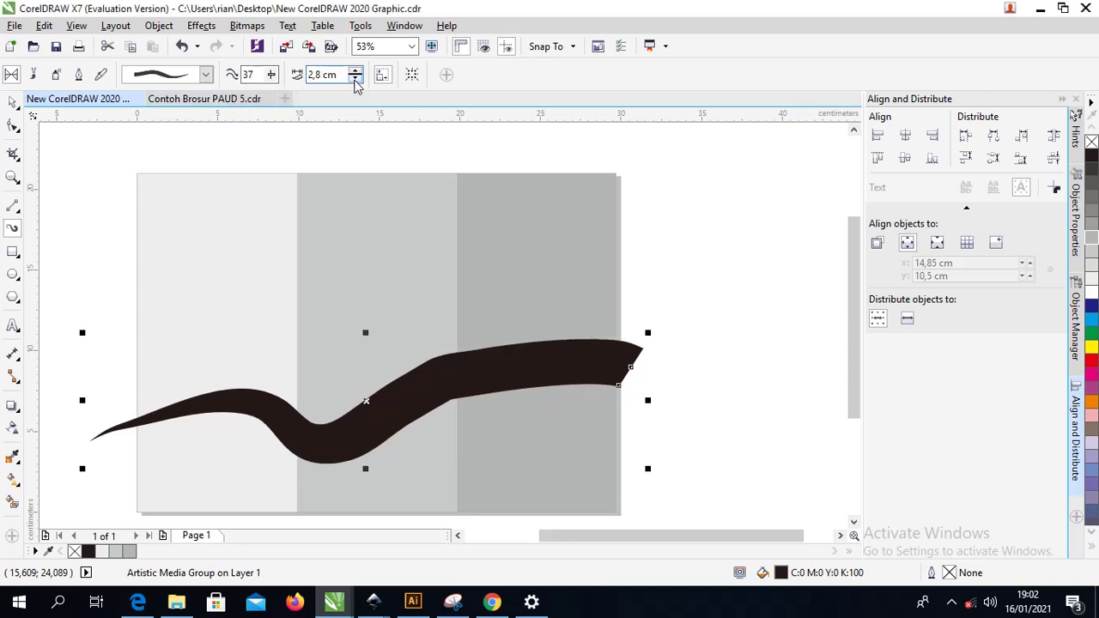
click(356, 79)
click(355, 79)
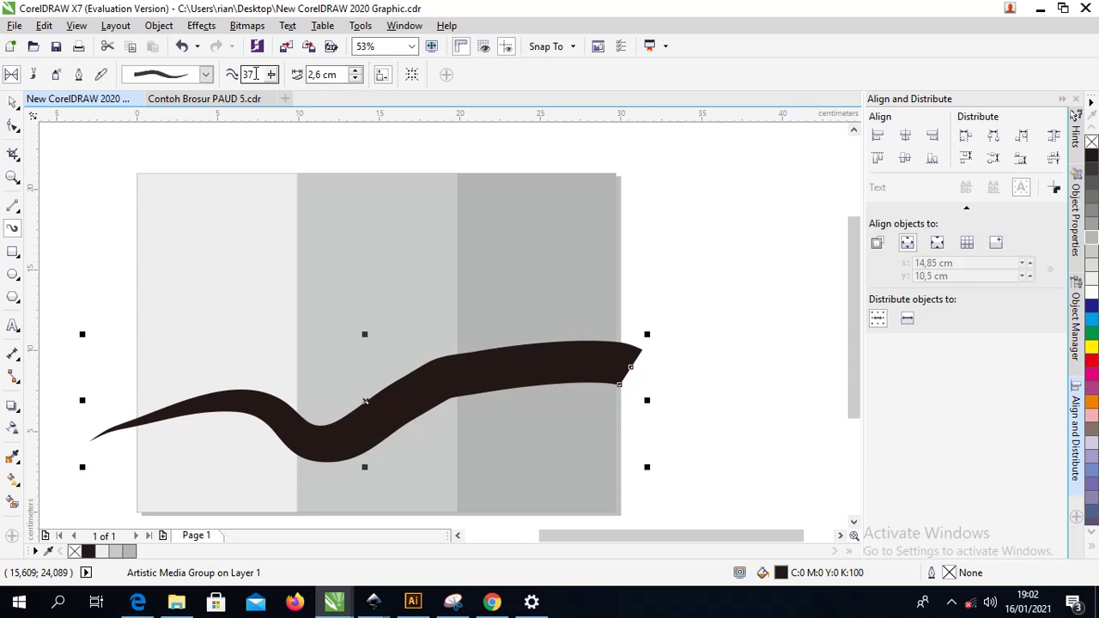
- Set the Artistic Media tool's freehand smoothing to 42 with nothing selected
key(BackSpace)
click(271, 75)
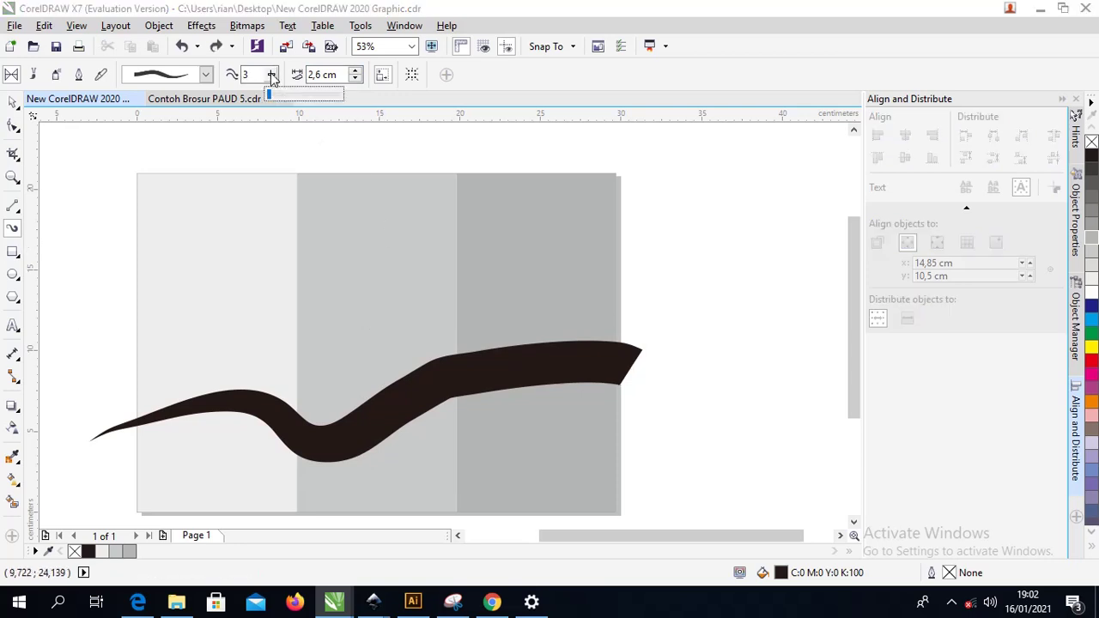
click(275, 93)
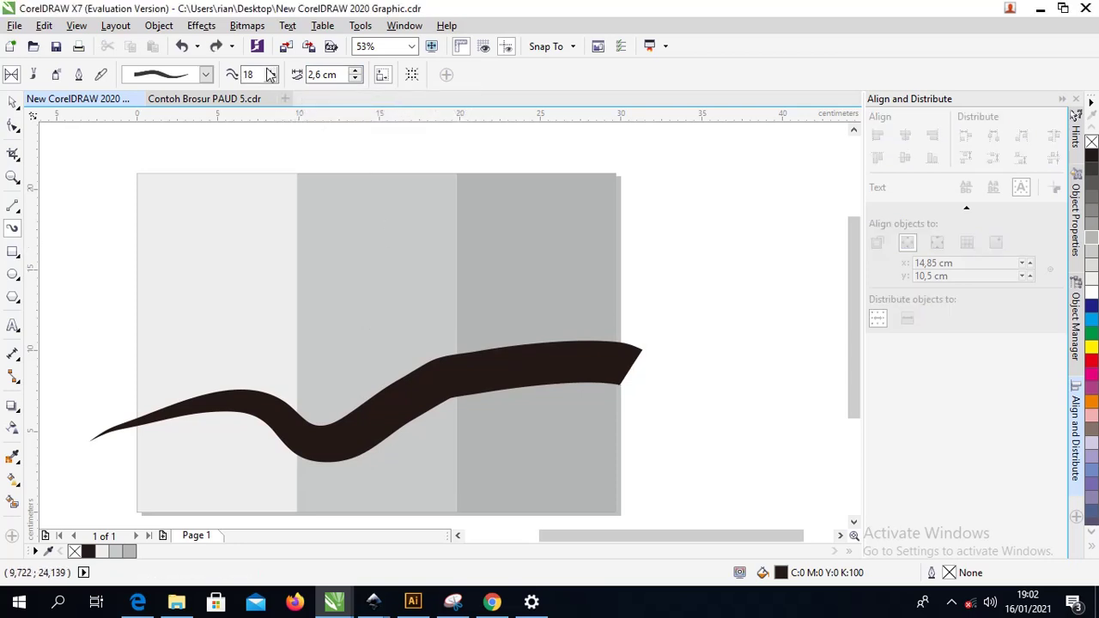
click(271, 75)
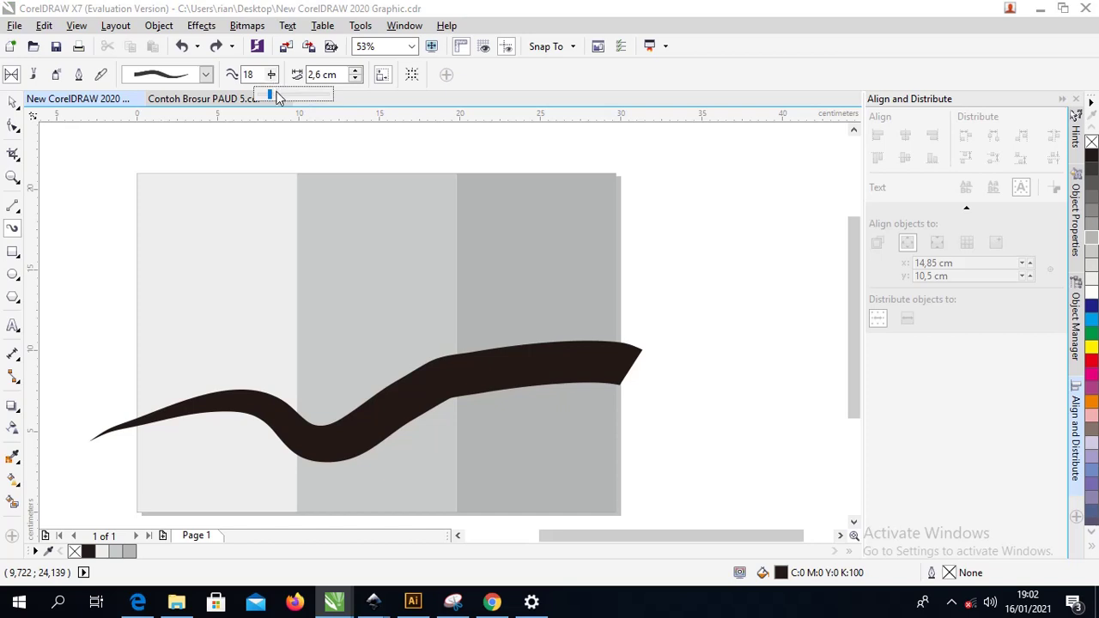
drag(270, 97, 288, 98)
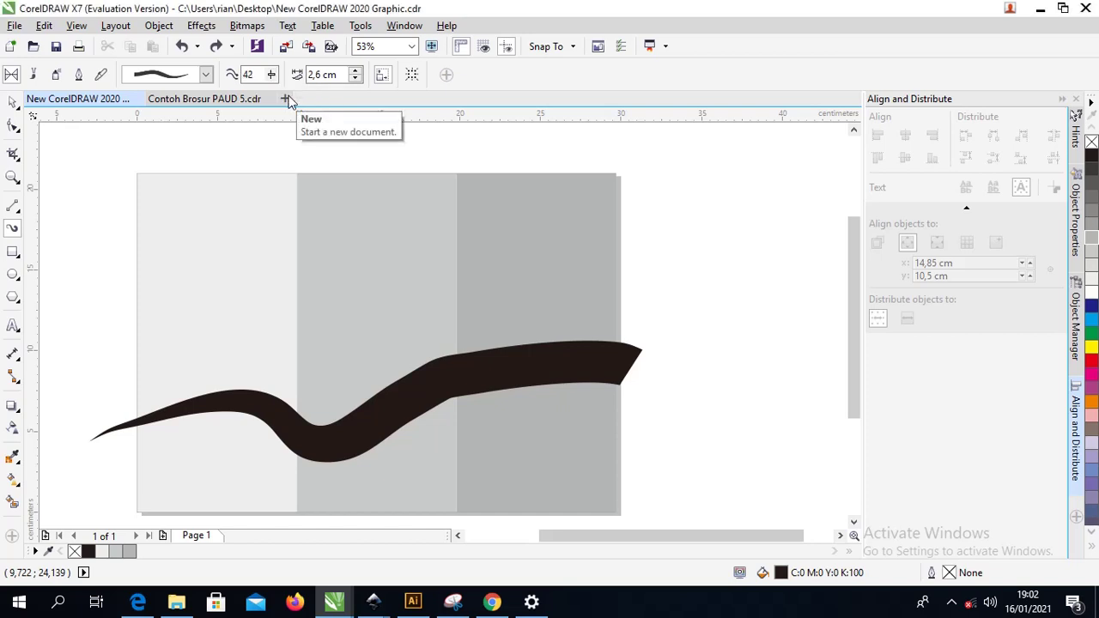
- Open the wavy stroke's path for node editing and delete the node on its rising section in the middle panel
click(13, 103)
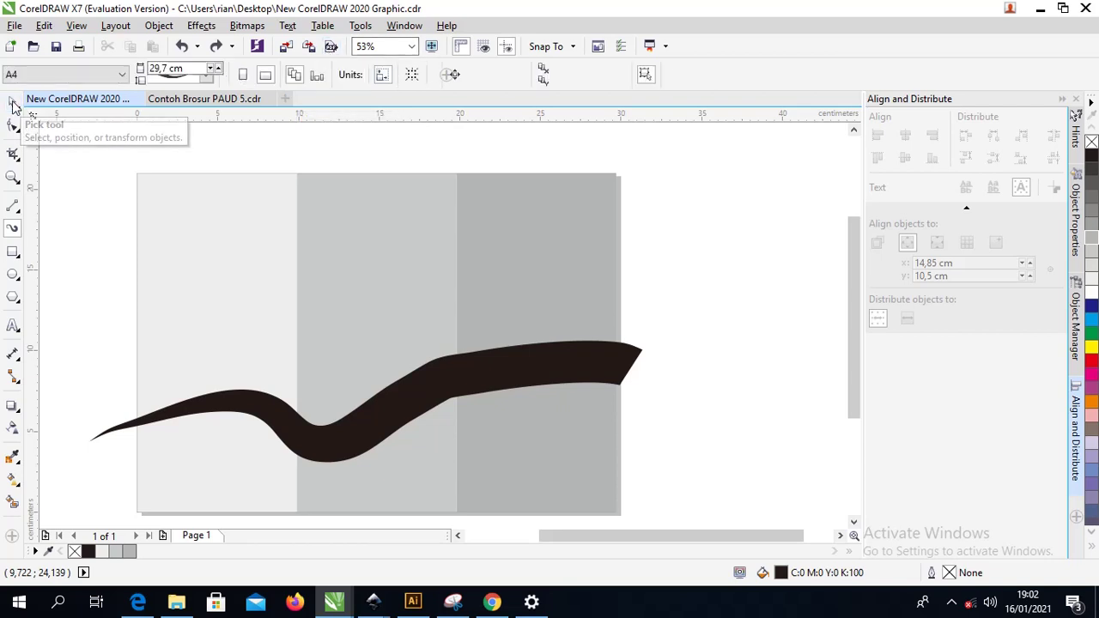
click(436, 402)
double_click(435, 400)
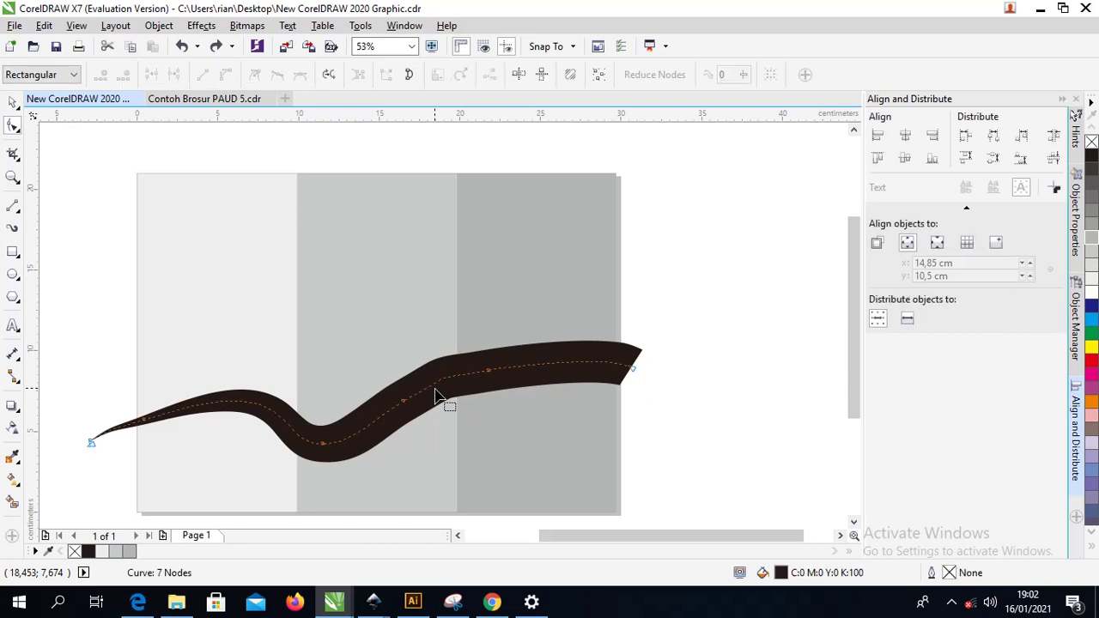
click(489, 371)
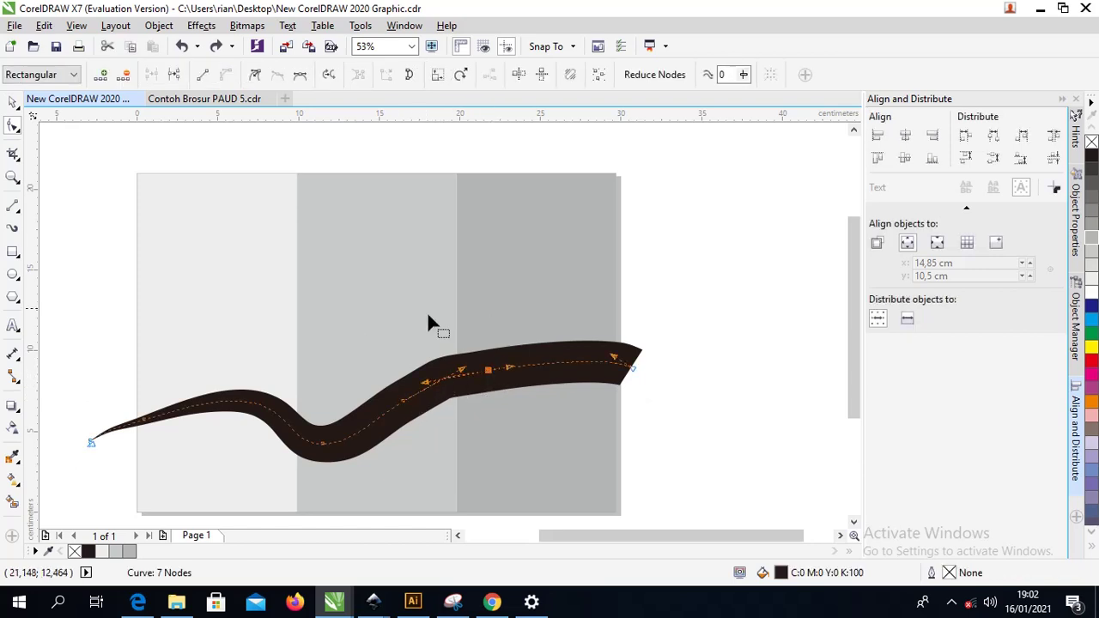
scroll(432, 378, up, 3)
scroll(535, 315, down, 3)
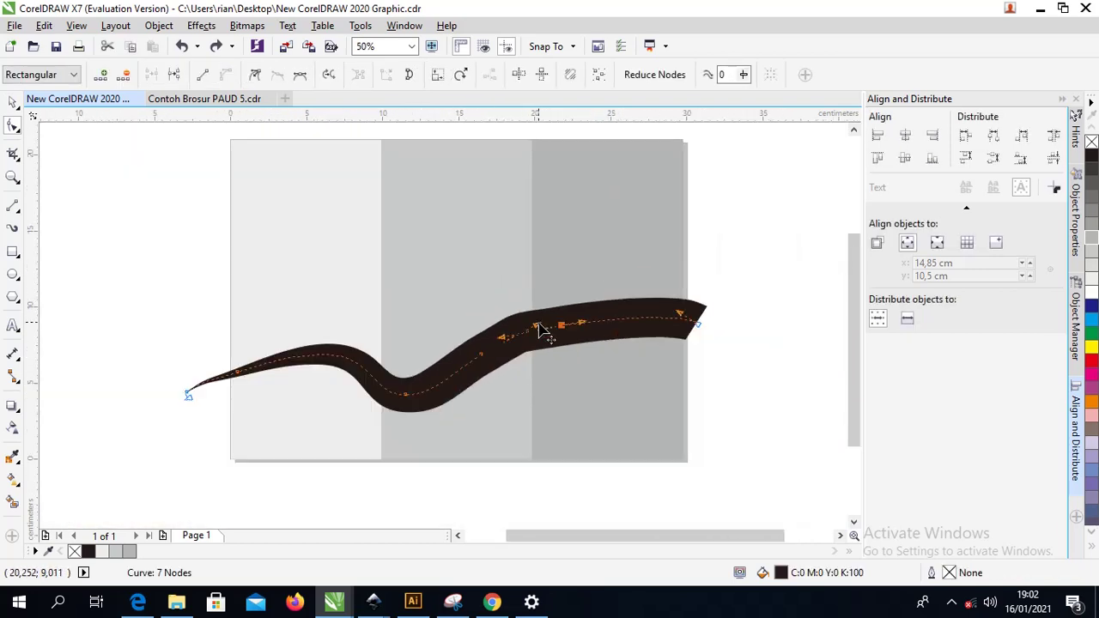
click(482, 356)
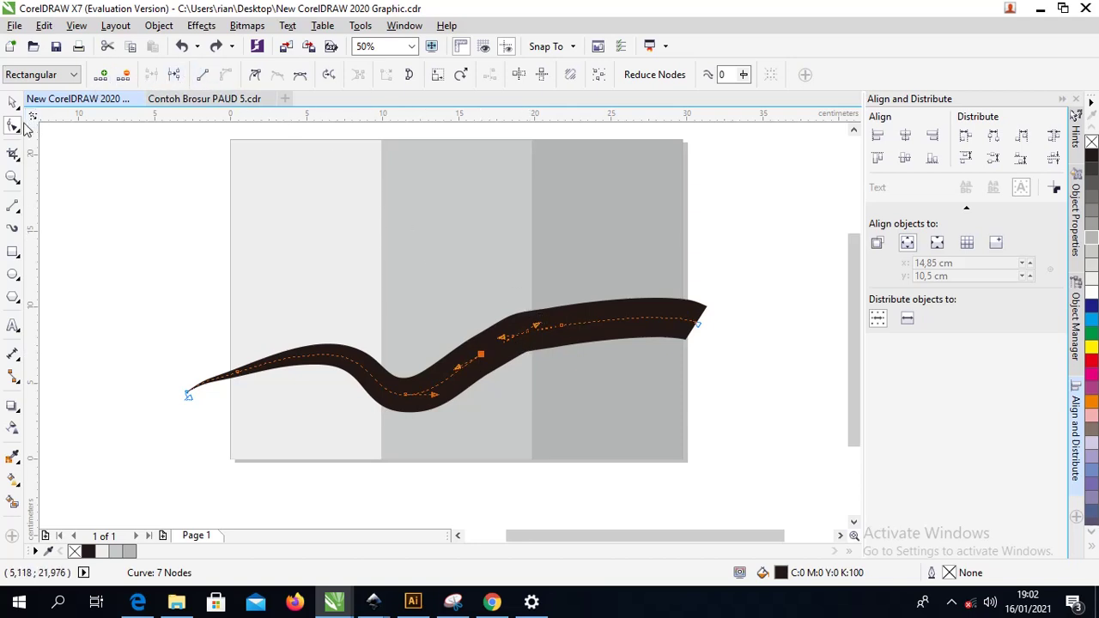
click(123, 75)
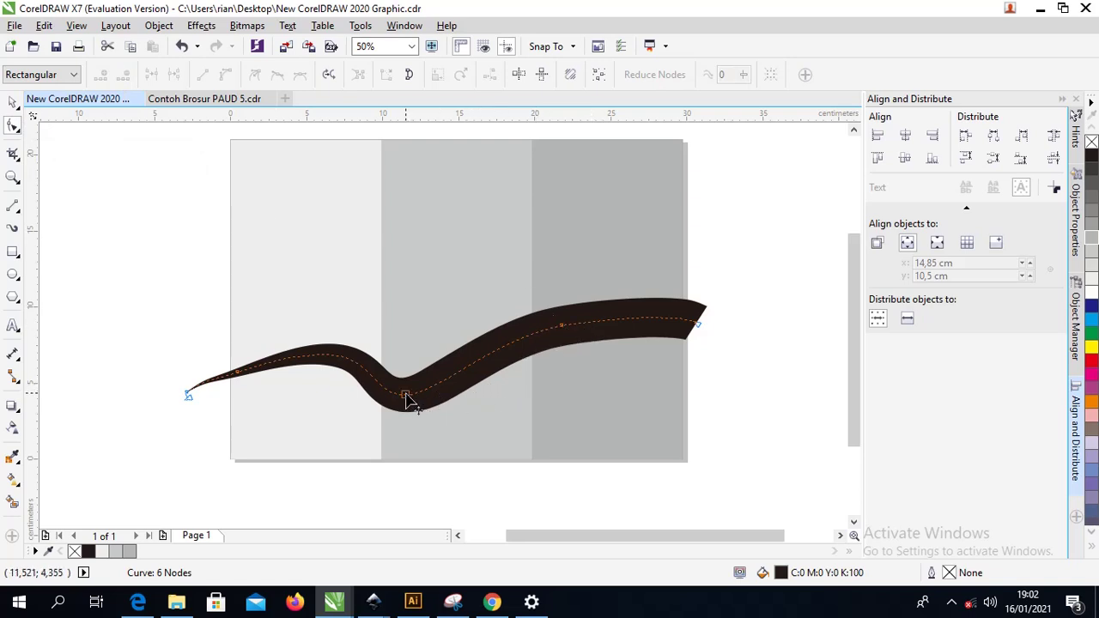
- Move the trough node farther right in the middle panel and delete the node beside the left panel's outer edge
drag(404, 396, 438, 400)
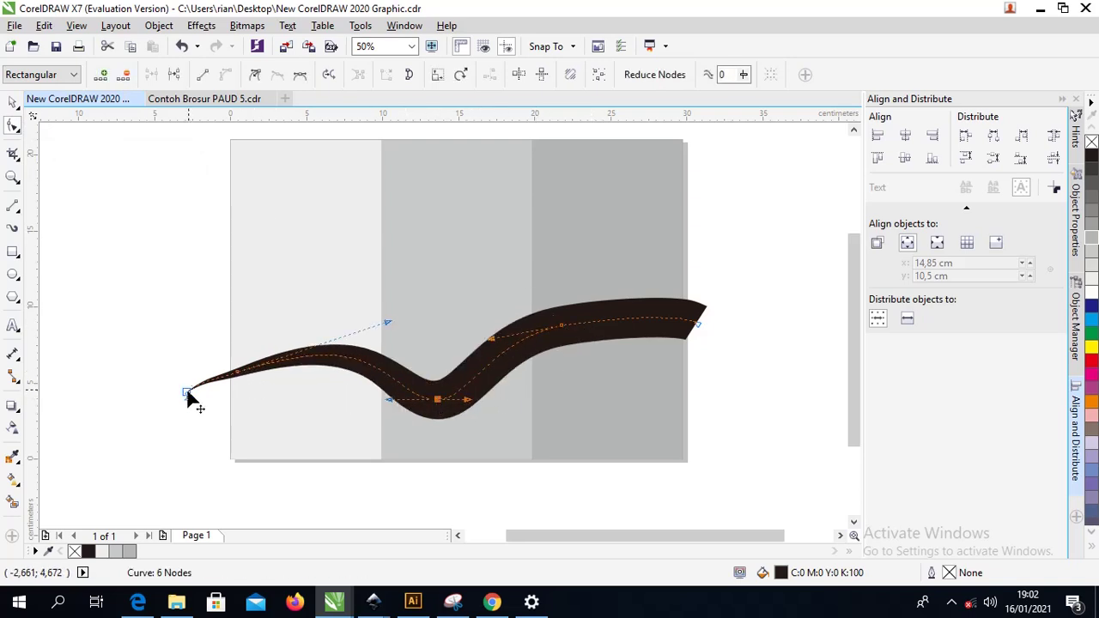
scroll(214, 385, up, 2)
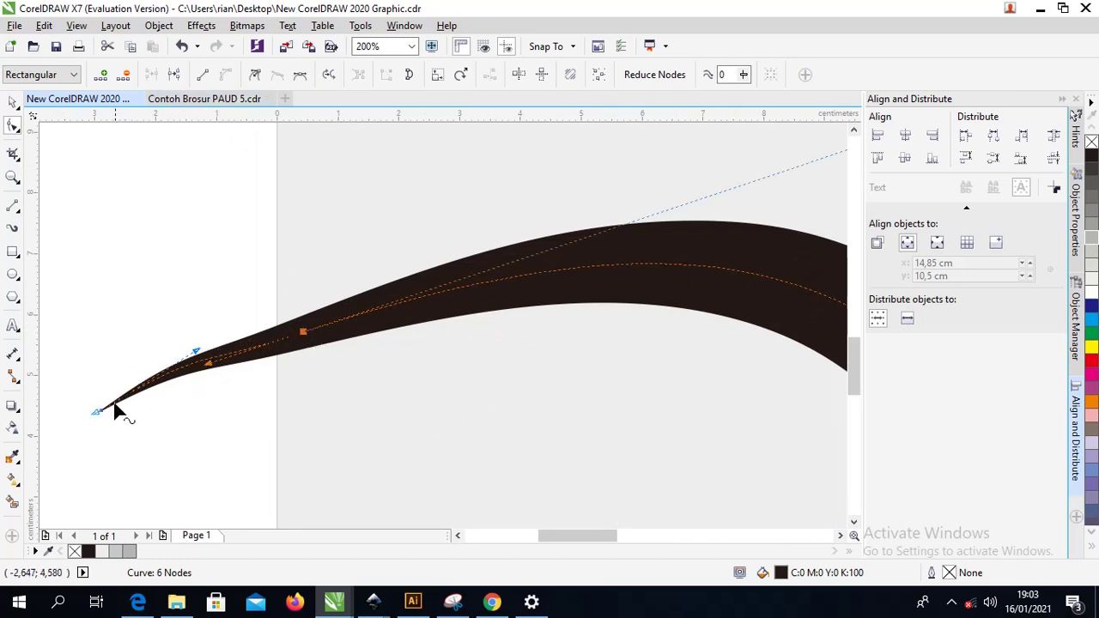
drag(211, 355, 191, 338)
key(Delete)
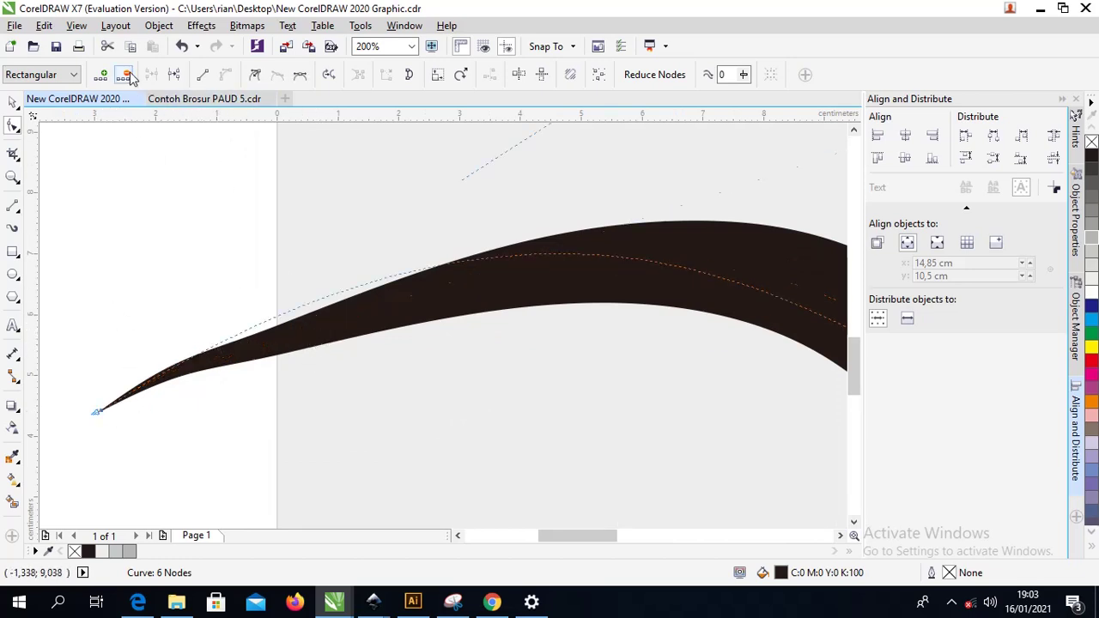
scroll(228, 188, down, 3)
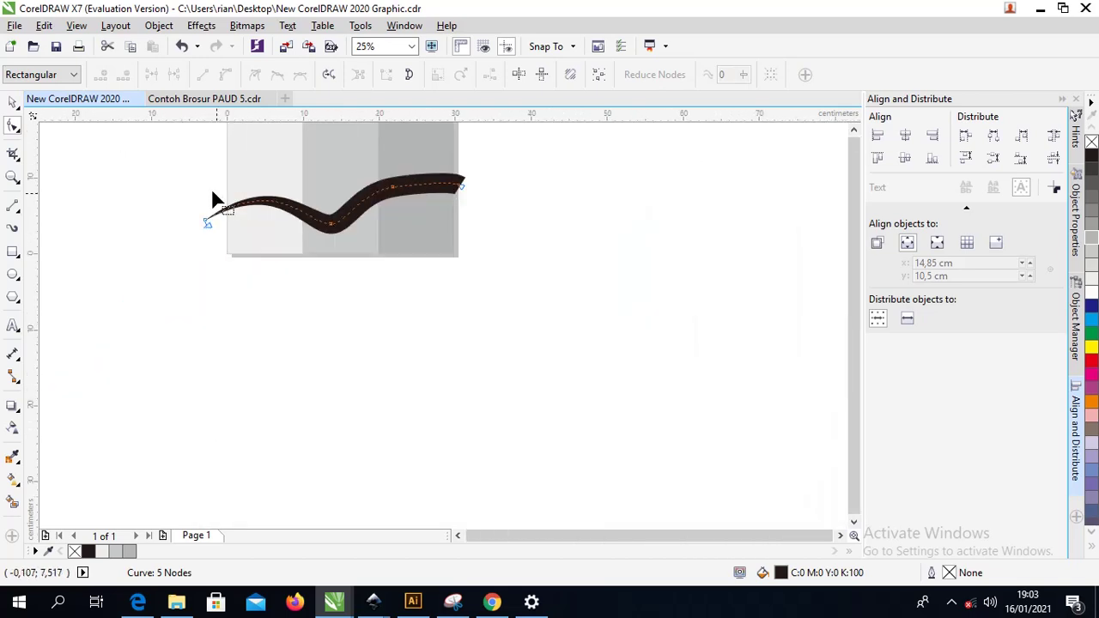
scroll(212, 197, up, 3)
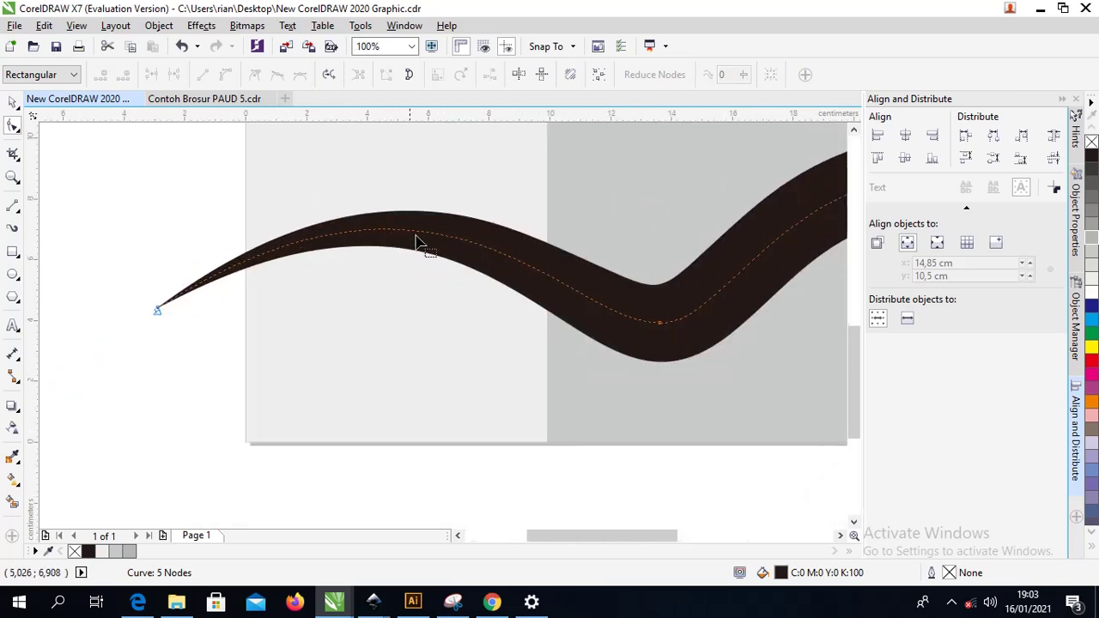
scroll(418, 238, down, 2)
- Reposition the crest node near the centre of the right panel and make it symmetrical
drag(667, 211, 726, 230)
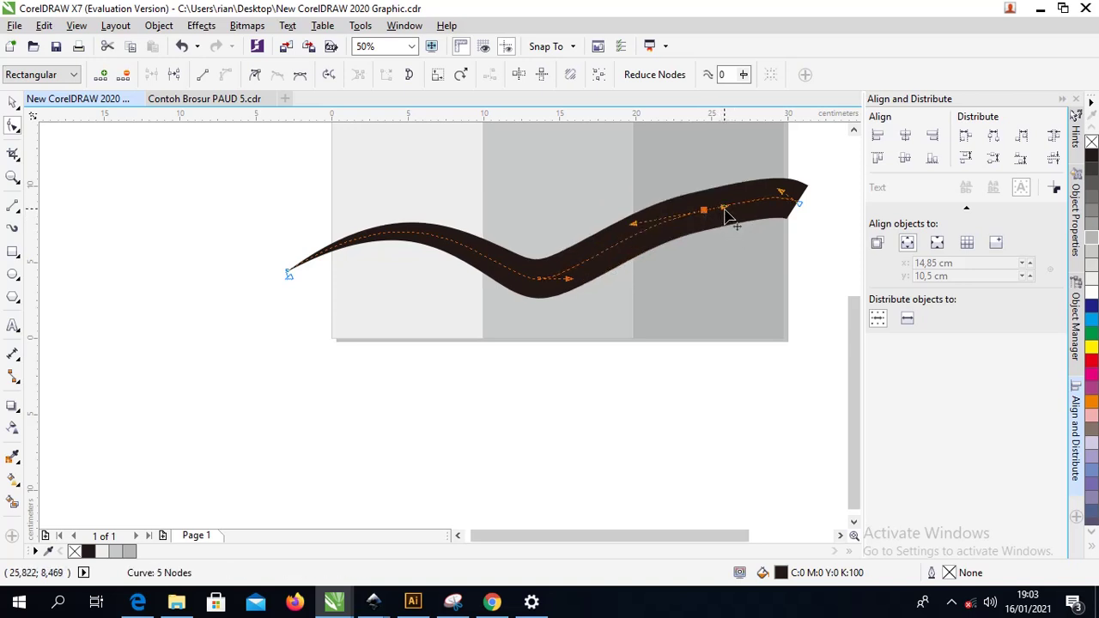
click(300, 75)
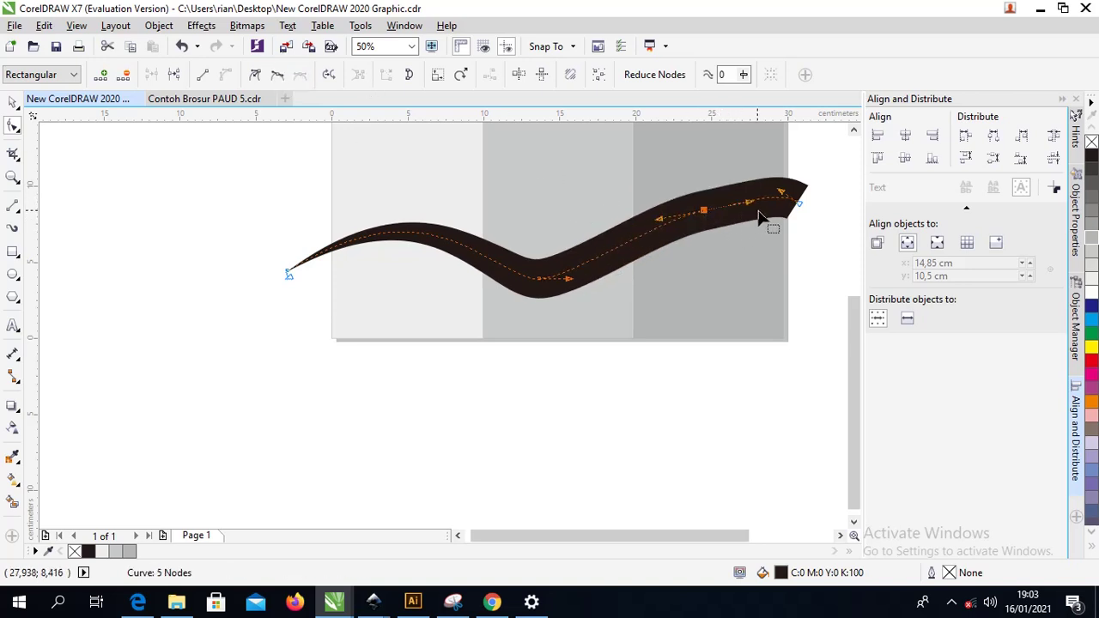
drag(703, 209, 696, 199)
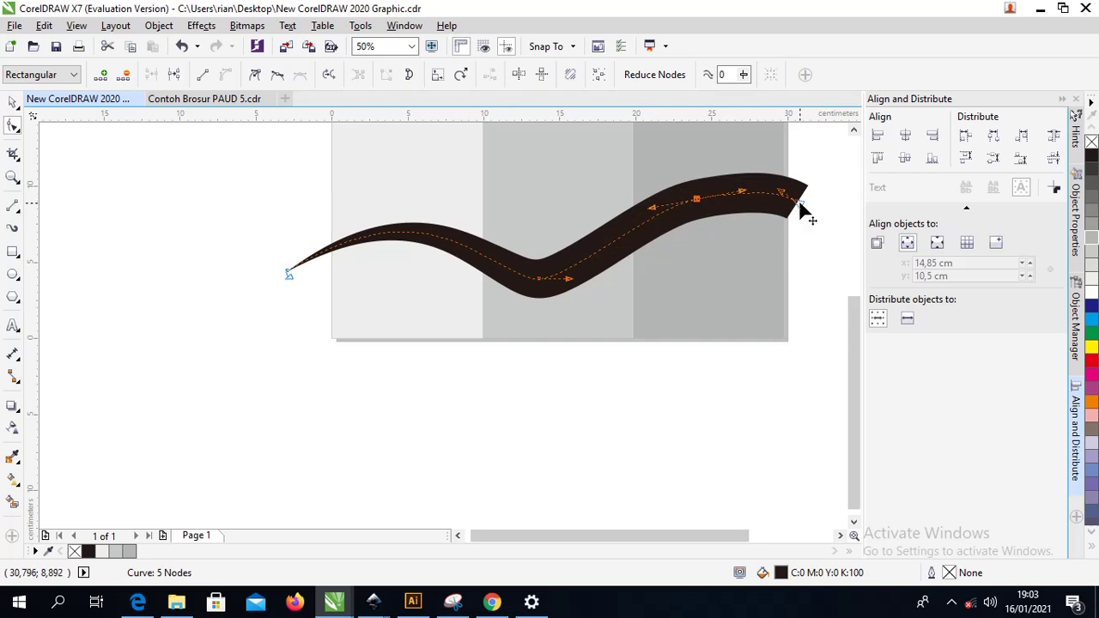
- Extend the stroke's thick end farther beyond the right panel's edge and delete the crest node in that panel
drag(800, 206, 807, 184)
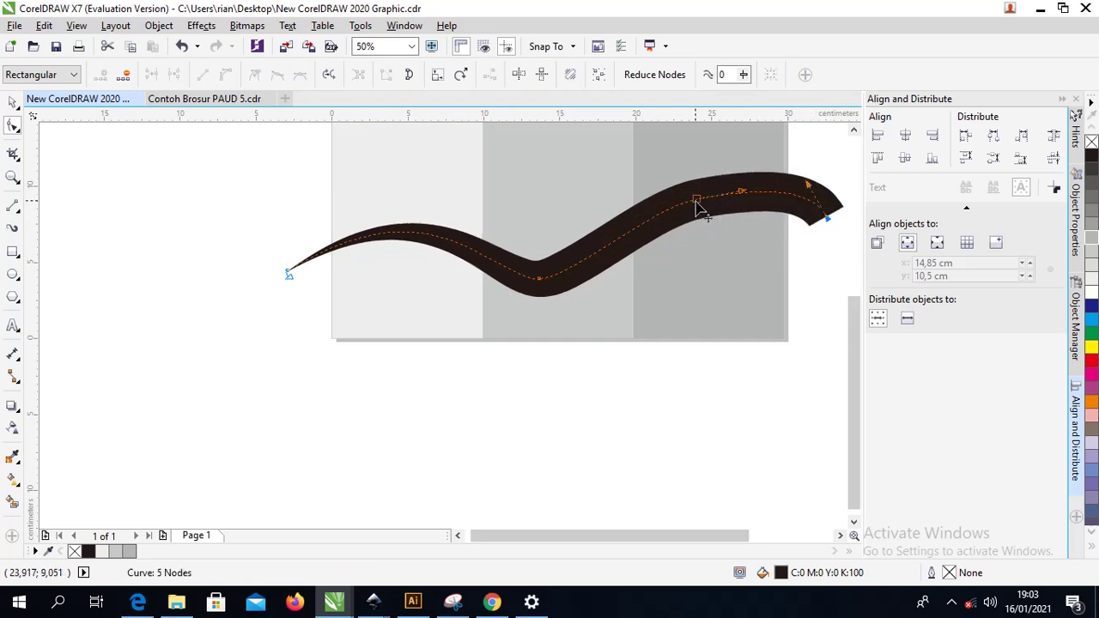
scroll(721, 213, up, 2)
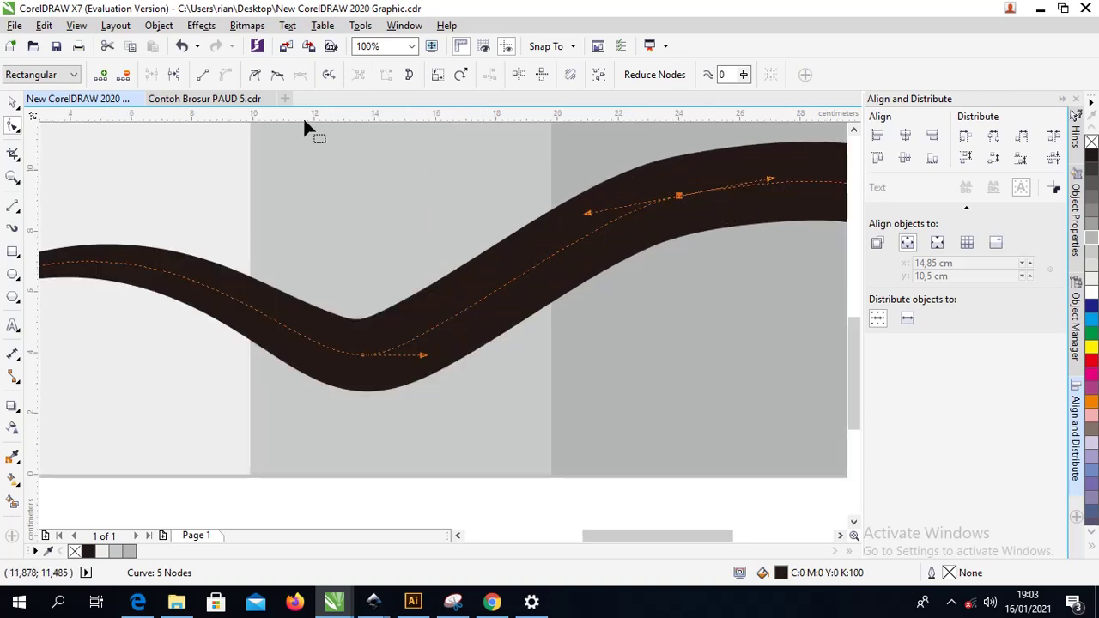
click(124, 75)
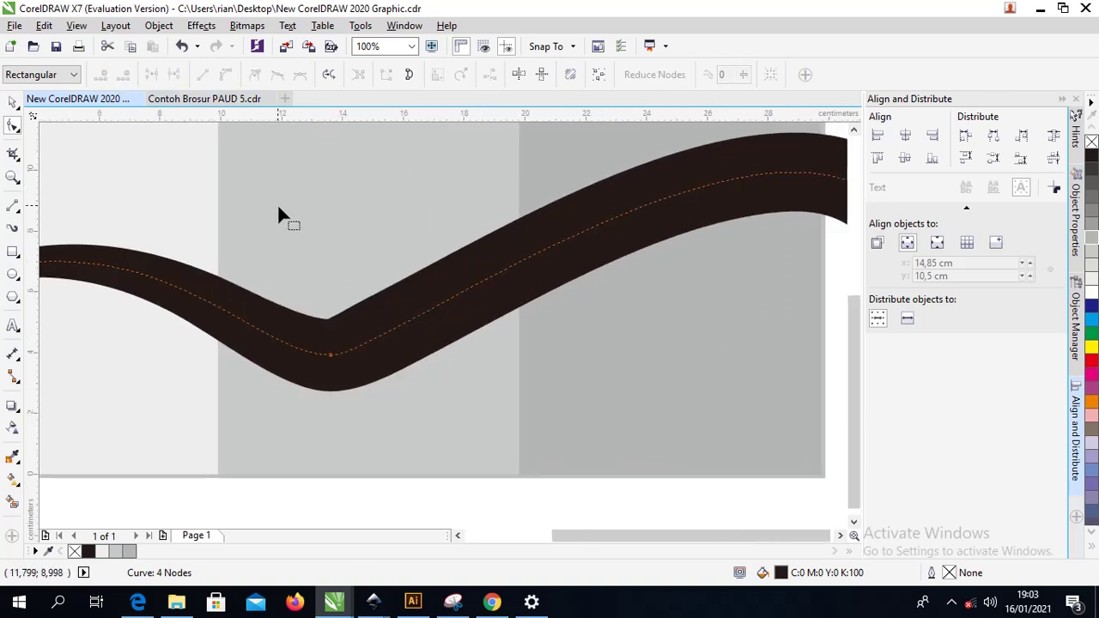
- Stretch the trough node's right handle into the right panel and pull the thick end farther out and down past the page
scroll(292, 210, down, 2)
click(300, 283)
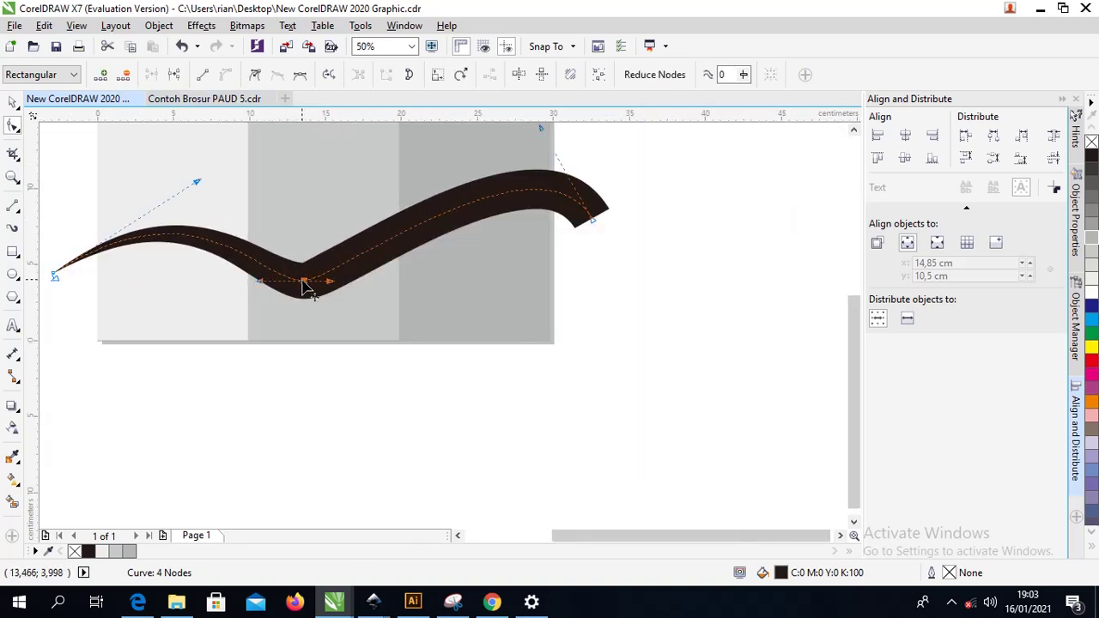
click(352, 286)
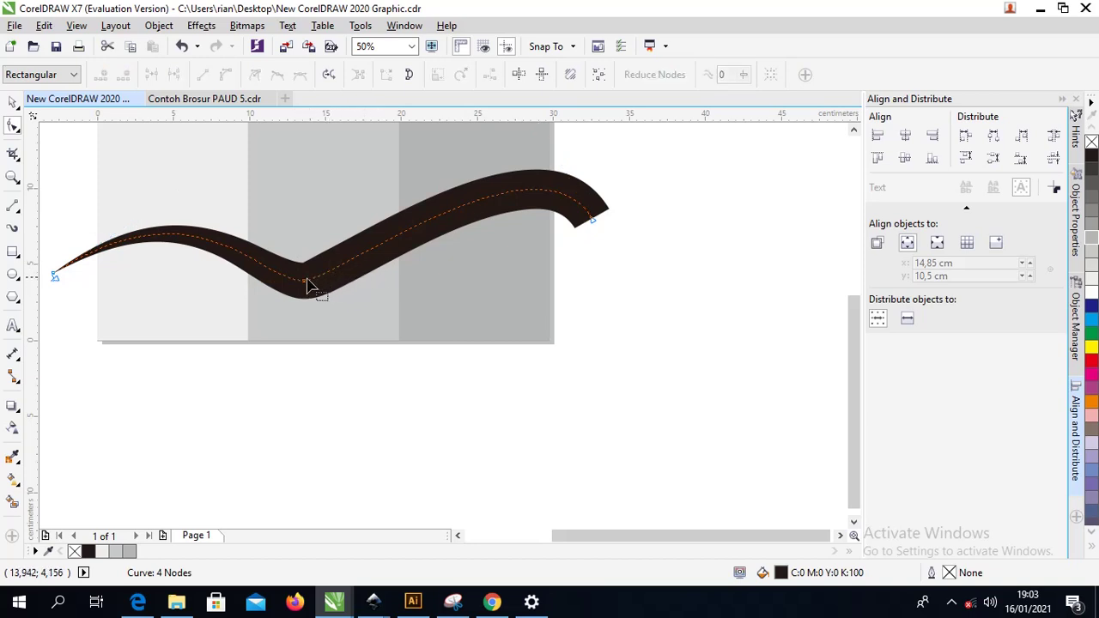
click(311, 283)
drag(329, 283, 473, 257)
drag(593, 227, 655, 253)
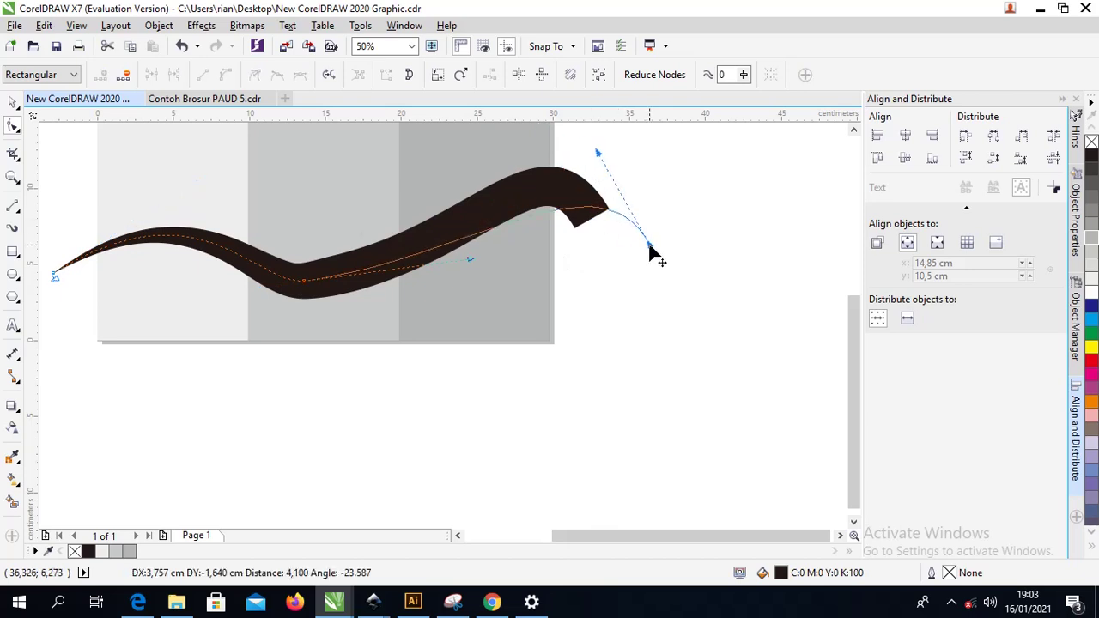
- Make the trough node symmetrical and adjust the handles at both stroke ends to smooth the wave
scroll(503, 133, up, 1)
drag(499, 125, 477, 155)
drag(311, 335, 306, 343)
click(302, 76)
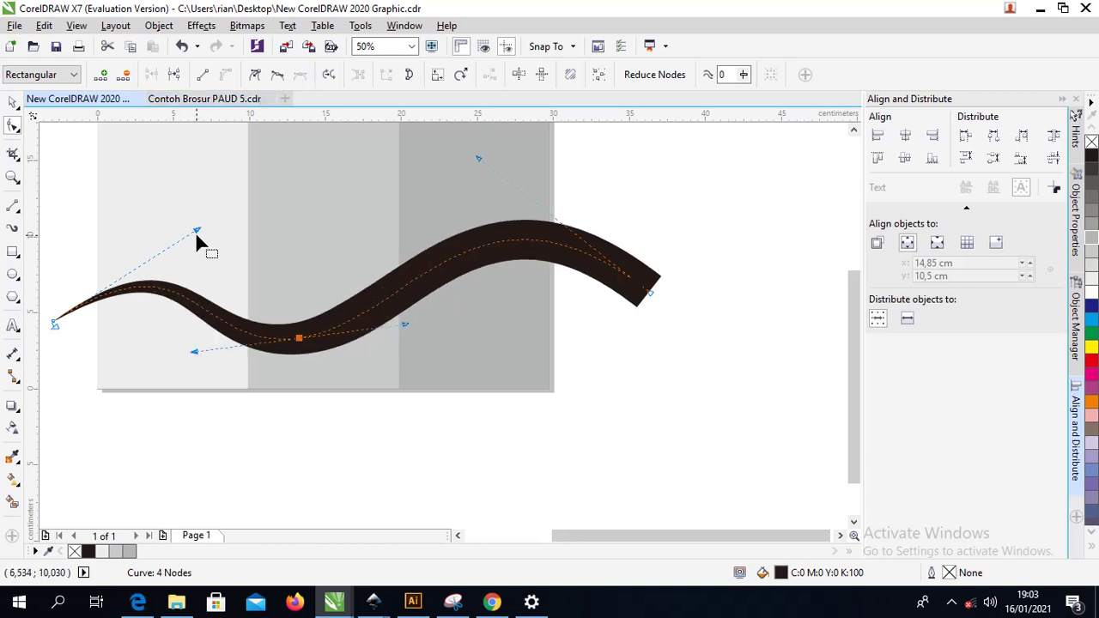
drag(196, 233, 195, 221)
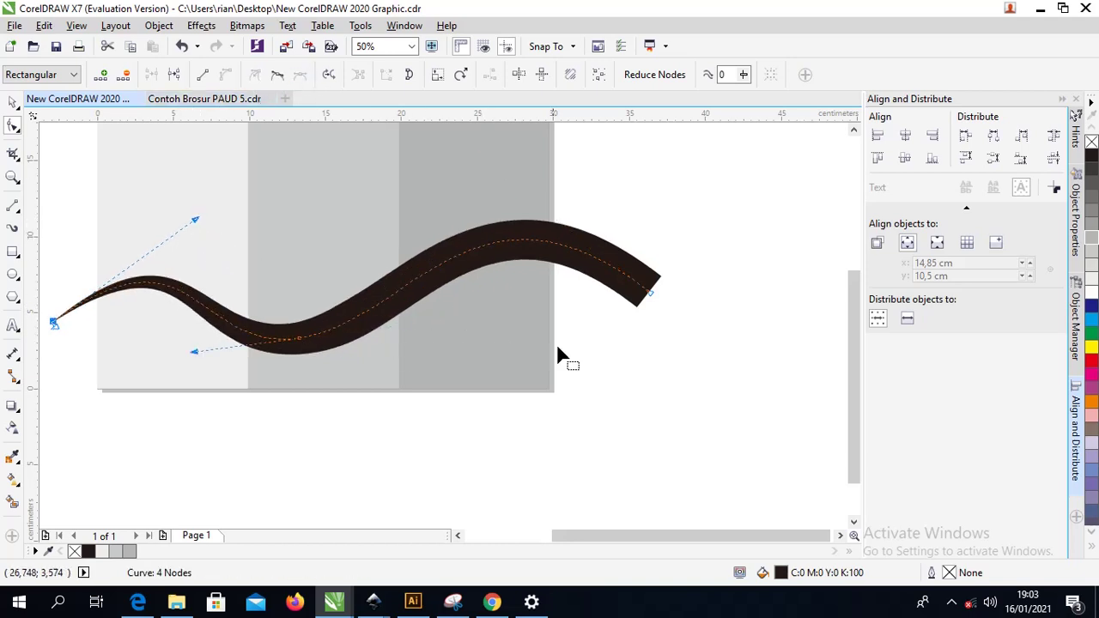
- Nudge the trough node slightly right, lower the thick end a little and raise its handle to refine the crest
click(650, 297)
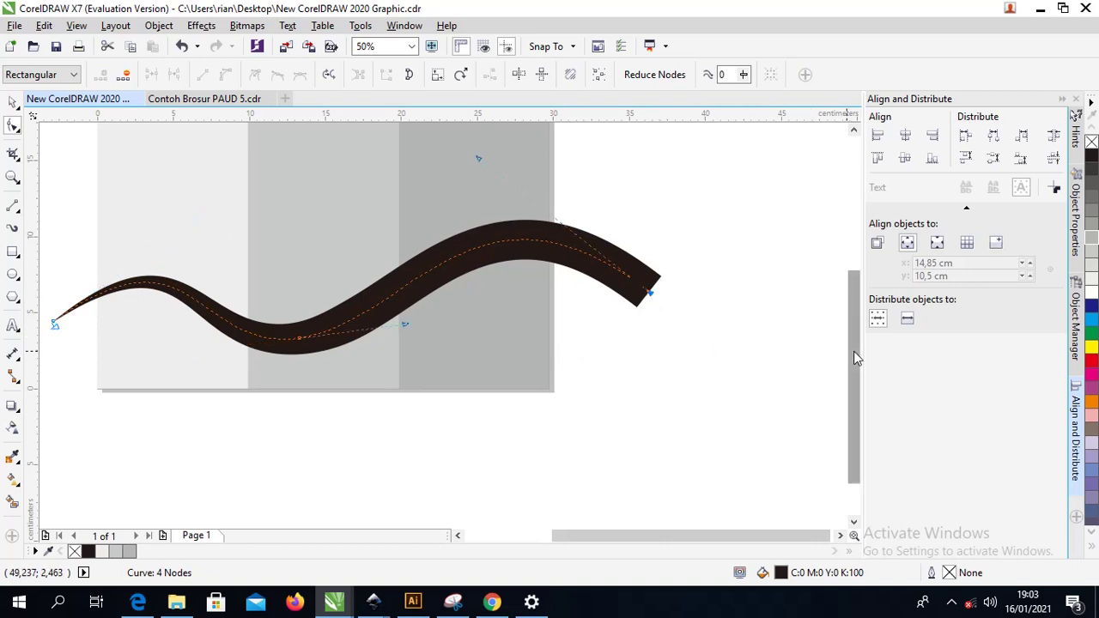
drag(854, 357, 855, 316)
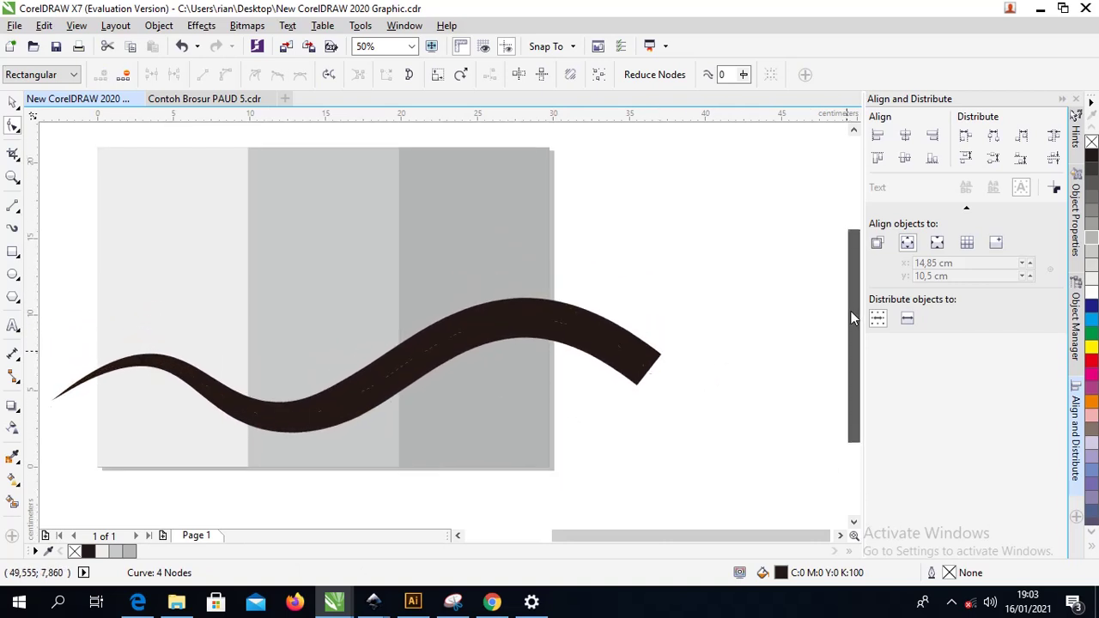
mouse_move(403, 401)
mouse_down()
mouse_move(441, 405)
mouse_move(415, 399)
mouse_up()
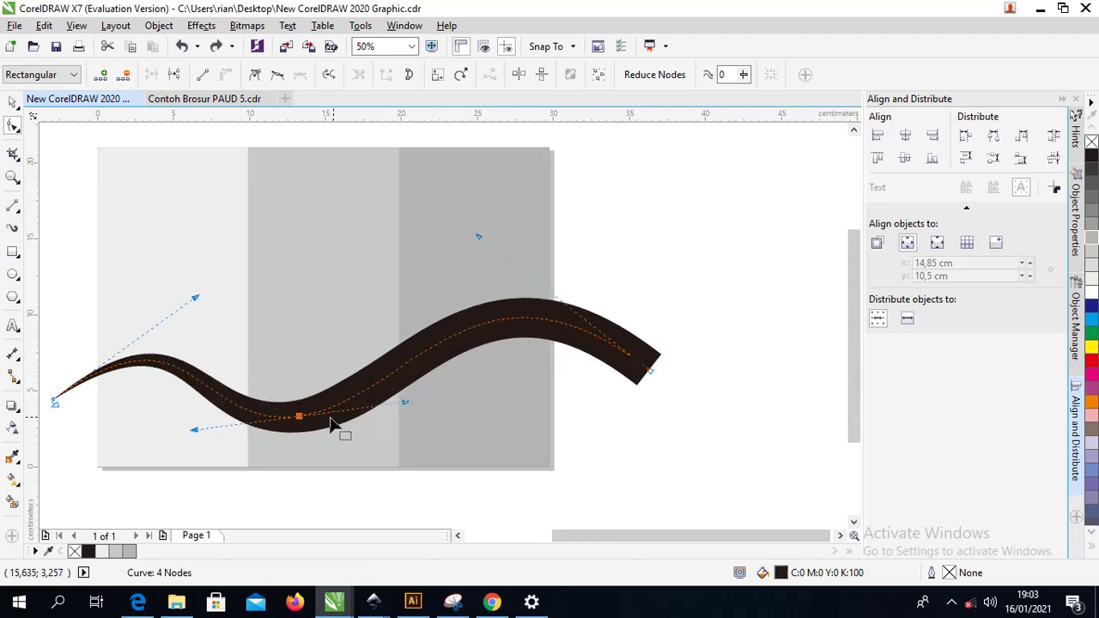
drag(300, 416, 307, 413)
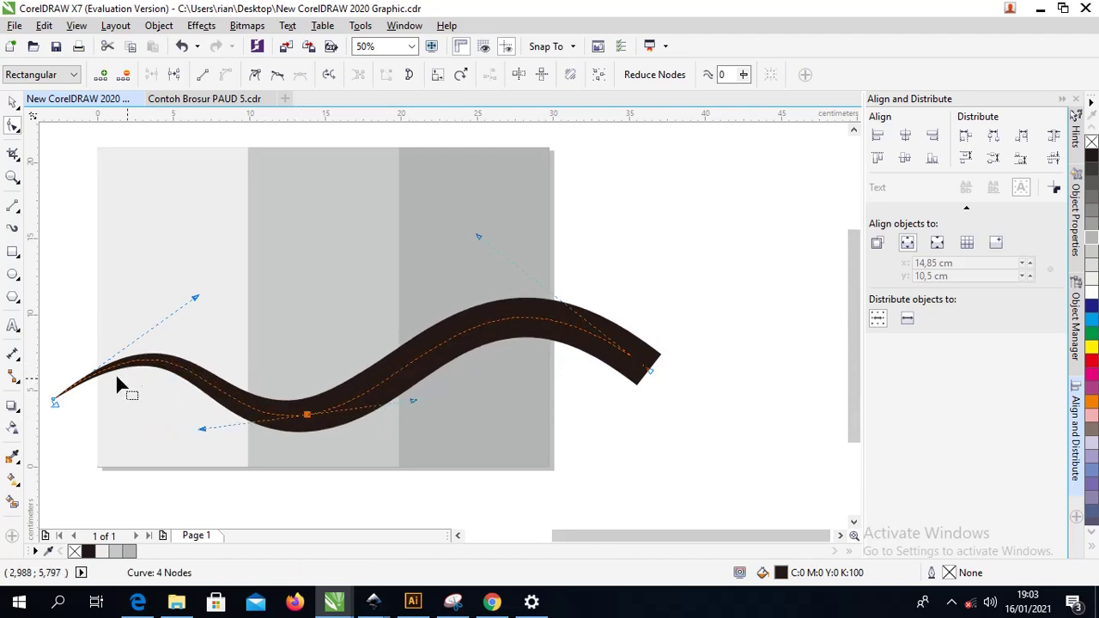
drag(646, 374, 652, 386)
drag(481, 248, 478, 225)
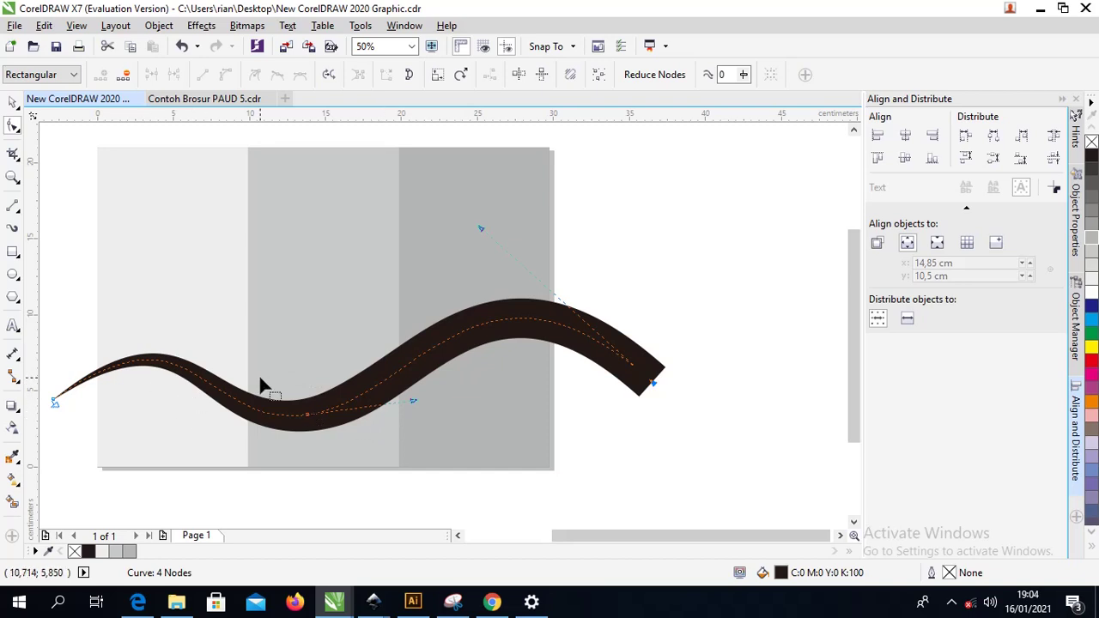
- Place the black wave's thin tip on the page's left edge and stretch its handle up and right to widen the first crest
drag(51, 409, 98, 421)
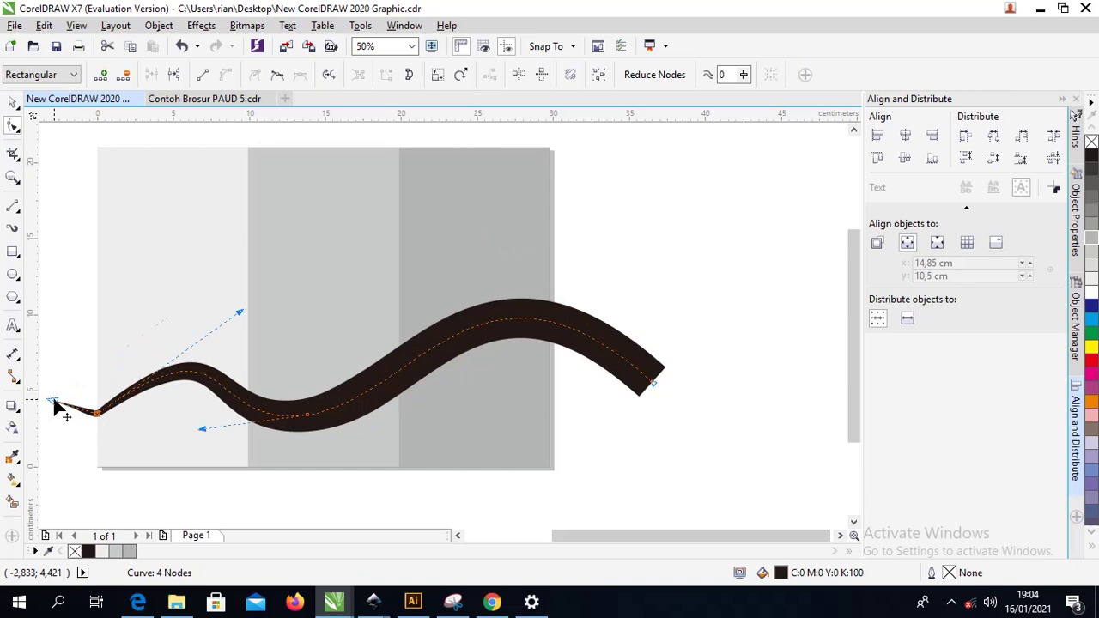
key(ctrl+z)
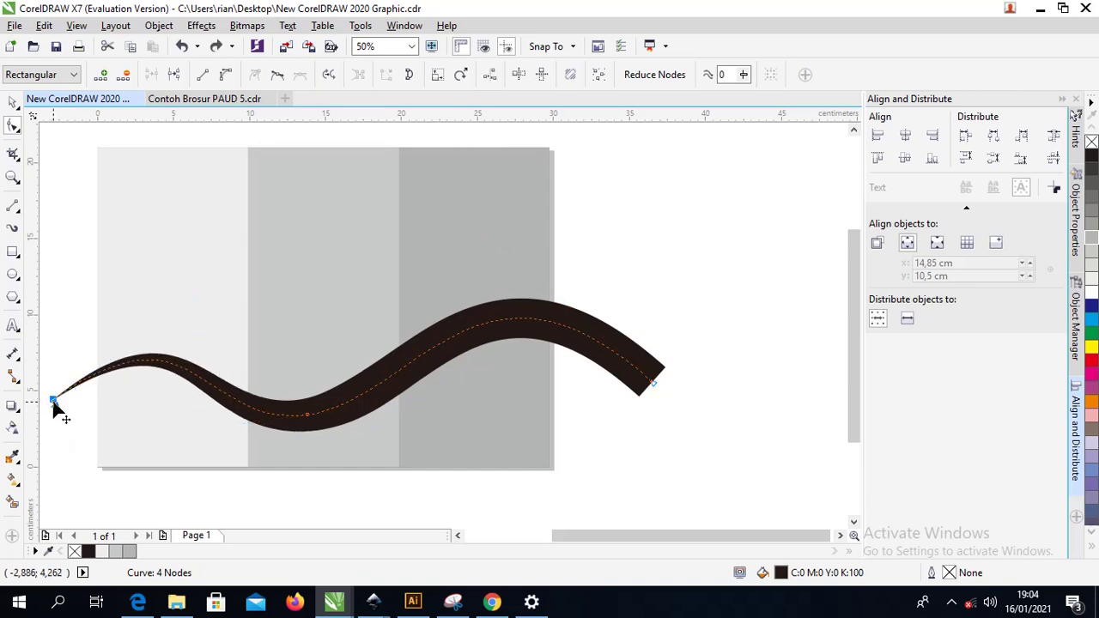
drag(53, 406, 98, 422)
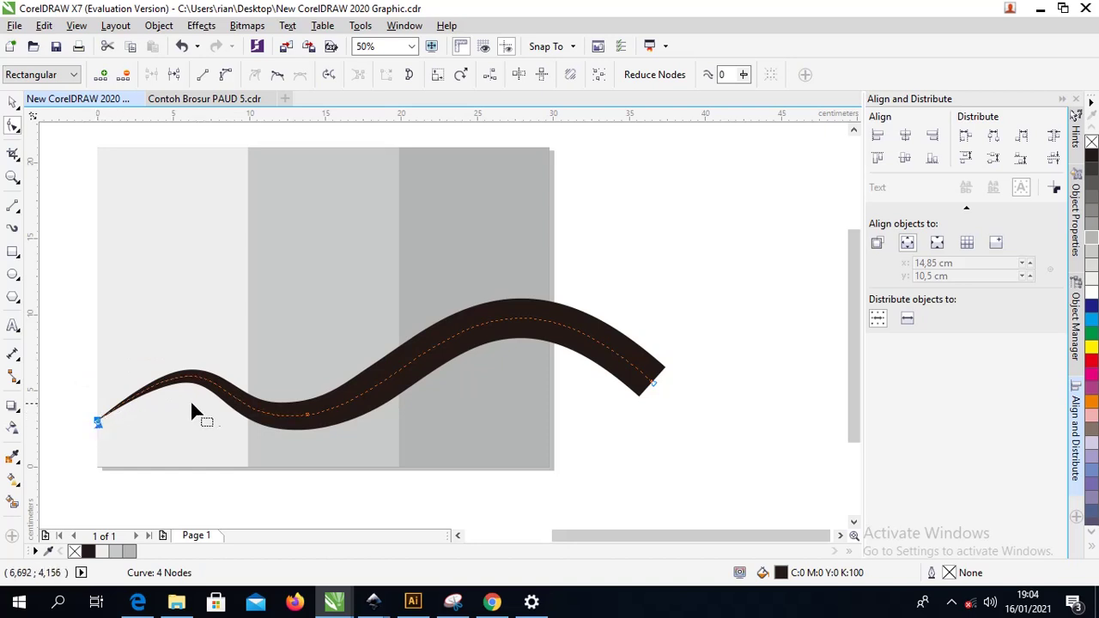
click(96, 415)
click(97, 422)
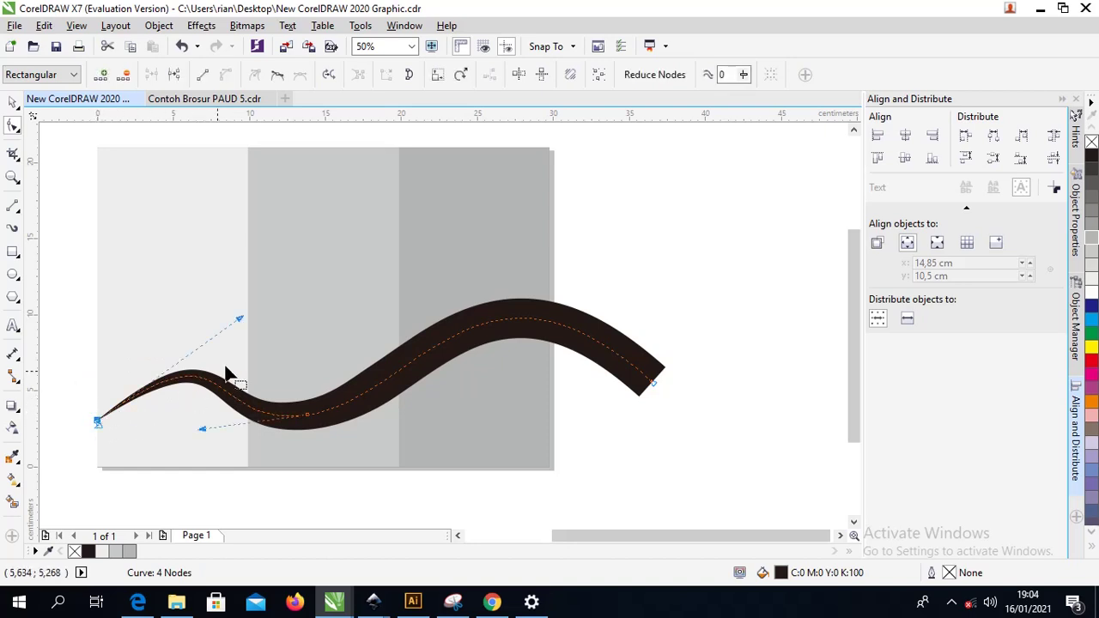
drag(237, 321, 271, 290)
- Shift the black wave's trough node right and slightly down, then lower its thick end beyond the page and adjust that end's handle
click(313, 417)
drag(318, 420, 347, 424)
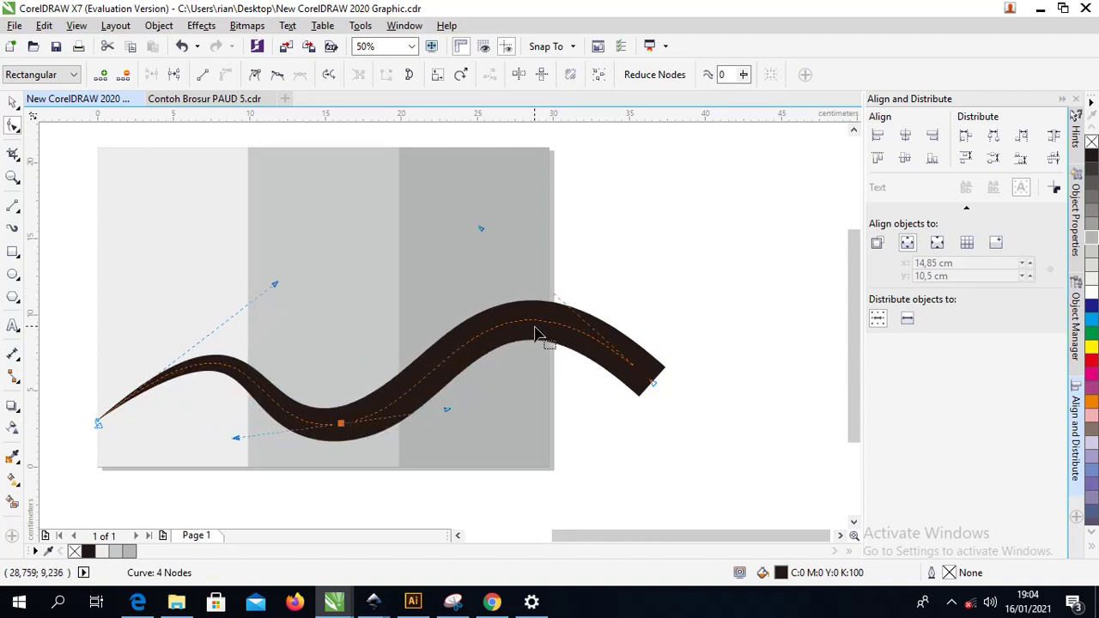
drag(652, 387, 654, 438)
drag(480, 282, 477, 260)
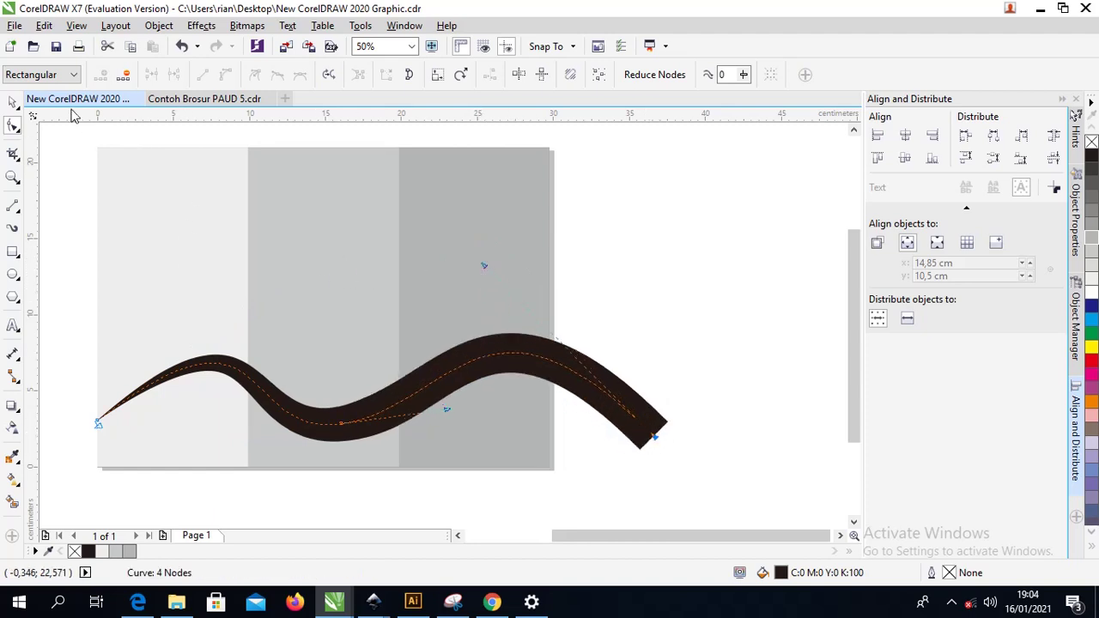
click(13, 102)
click(606, 322)
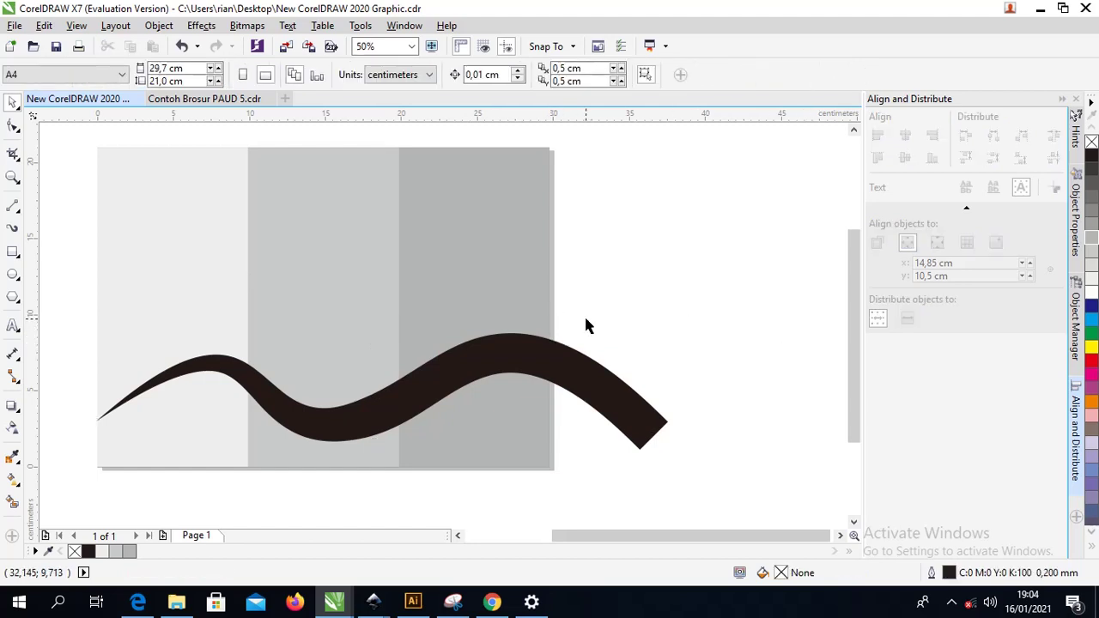
- Duplicate the black wave in place and fill the copy with 70% black
scroll(393, 363, down, 2)
key(z)
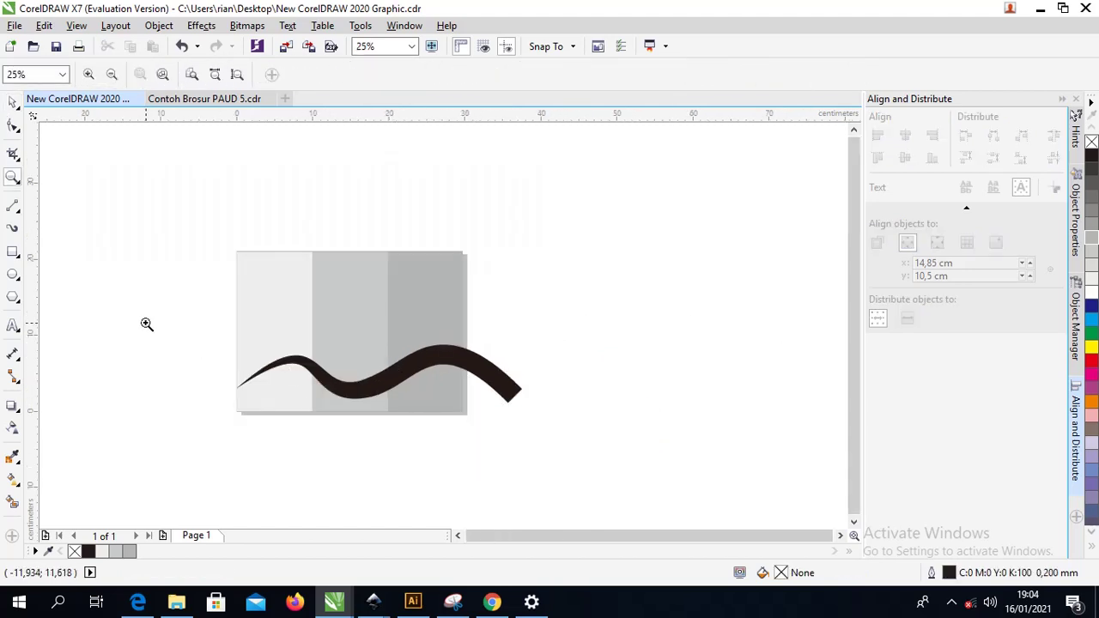
drag(154, 328, 625, 453)
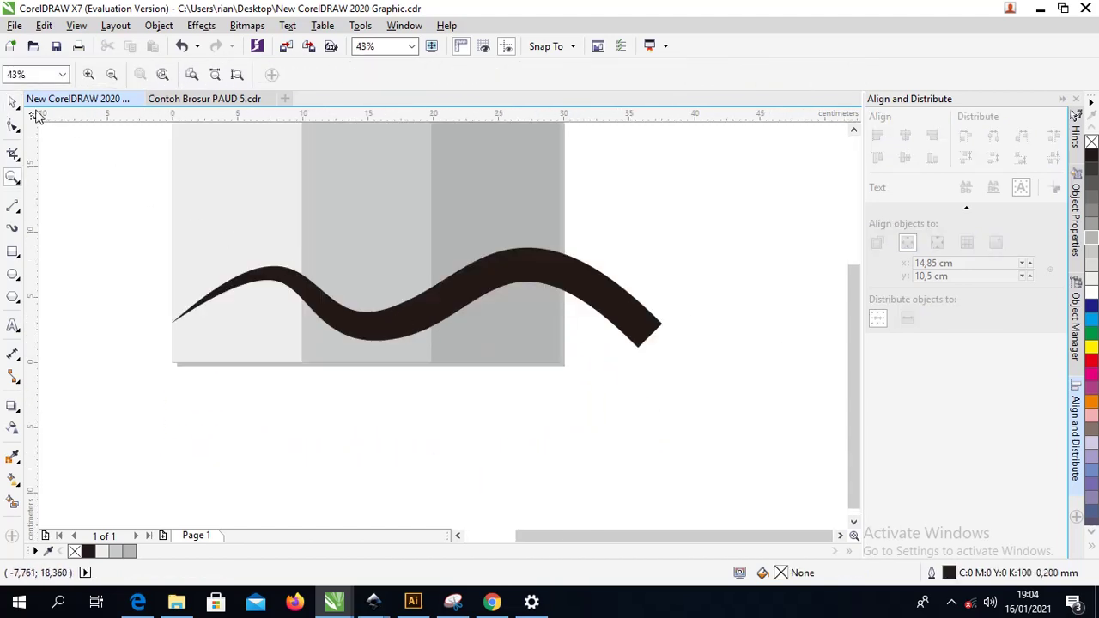
key(space)
click(336, 315)
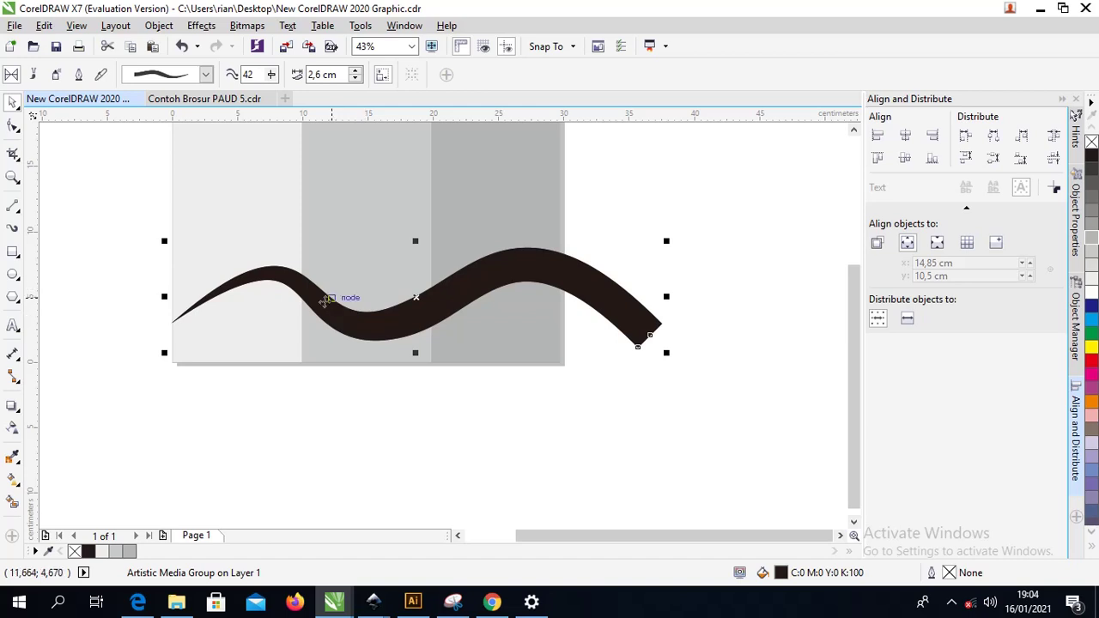
mouse_move(329, 299)
mouse_down()
mouse_move(286, 289)
mouse_move(318, 314)
mouse_move(303, 331)
mouse_up()
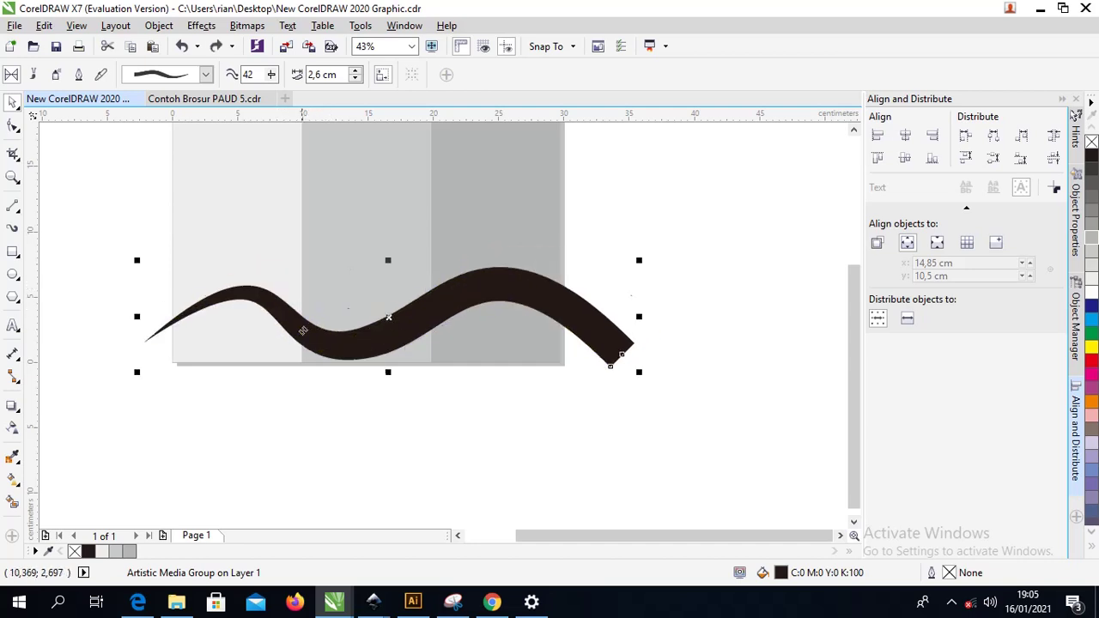
key(ctrl+z)
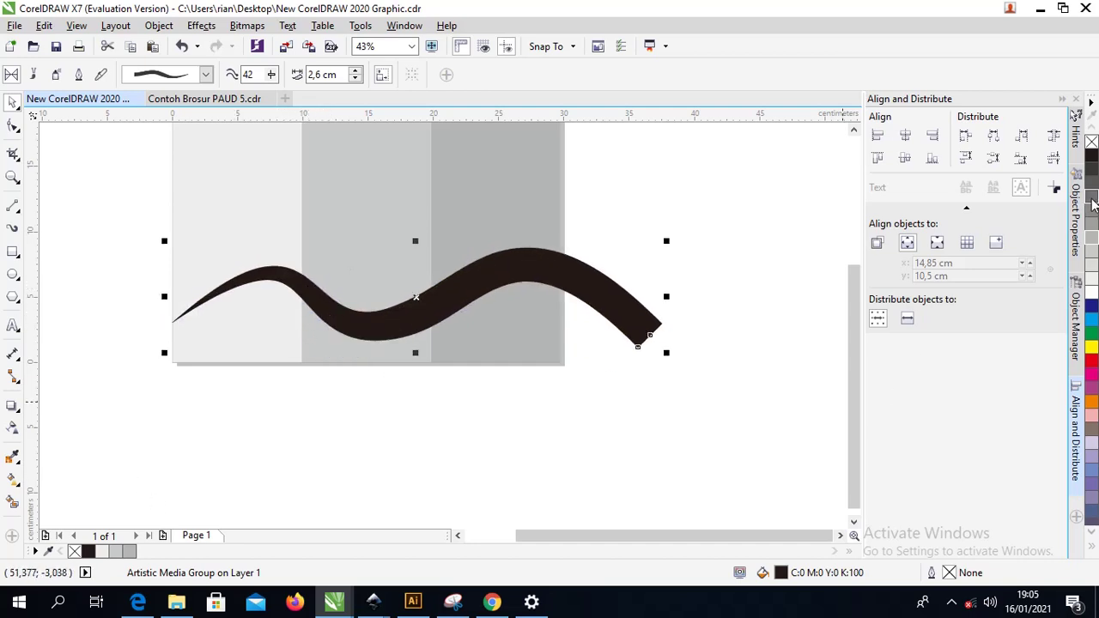
click(1092, 203)
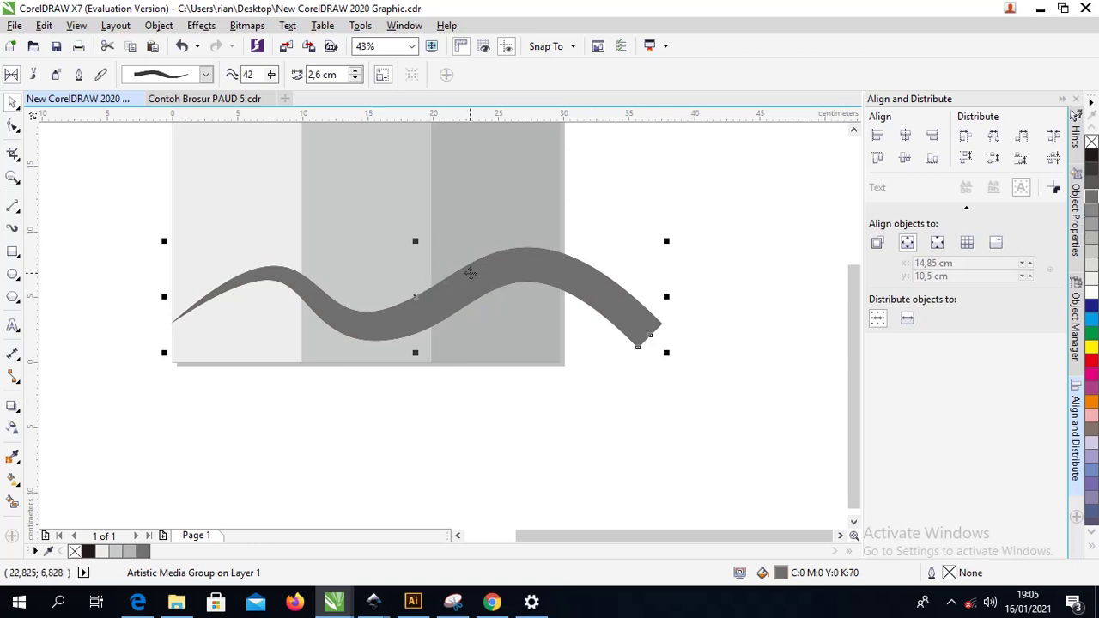
key(ctrl+z)
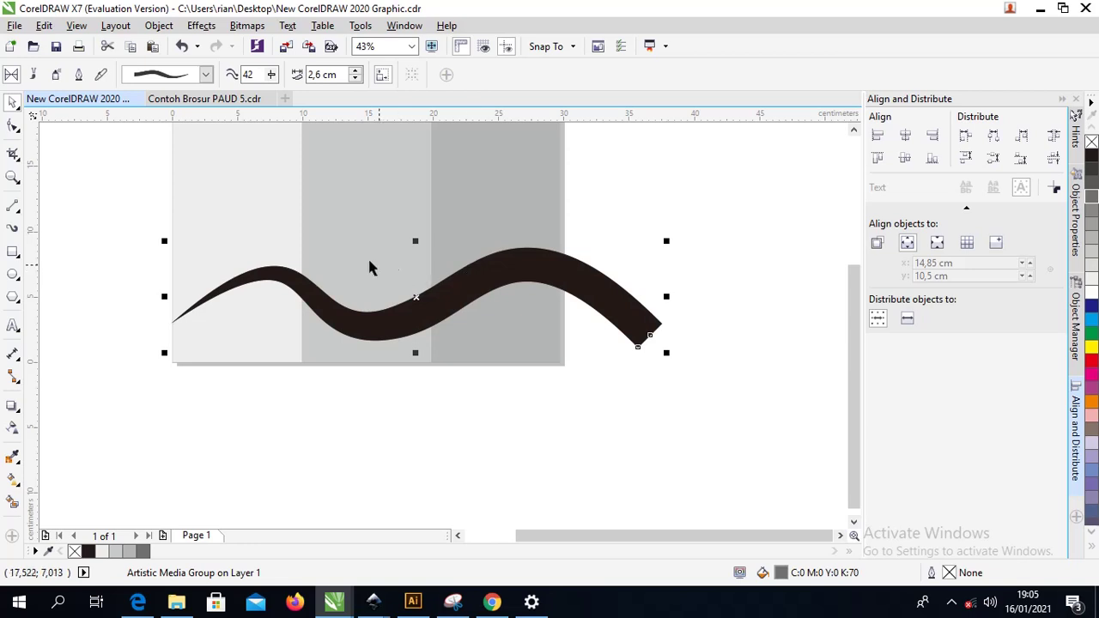
click(14, 127)
key(space)
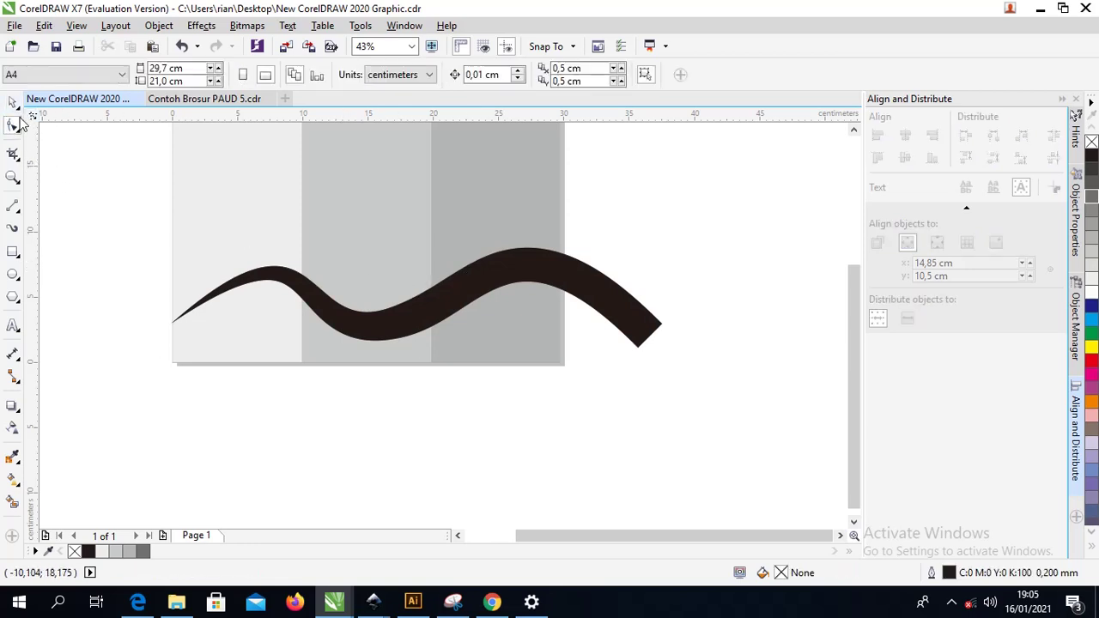
key(ctrl+z)
- Shift the grey wave's trough node toward the middle panel's right edge and shorten the thin end's handle to flatten the first crest
click(344, 315)
key(space)
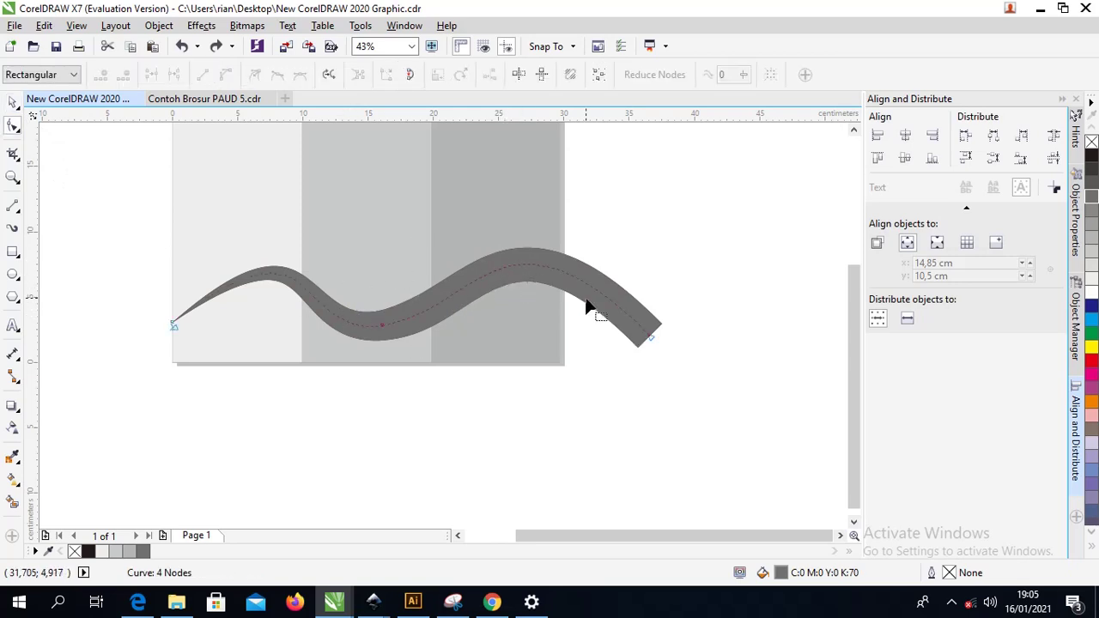
drag(384, 332, 422, 362)
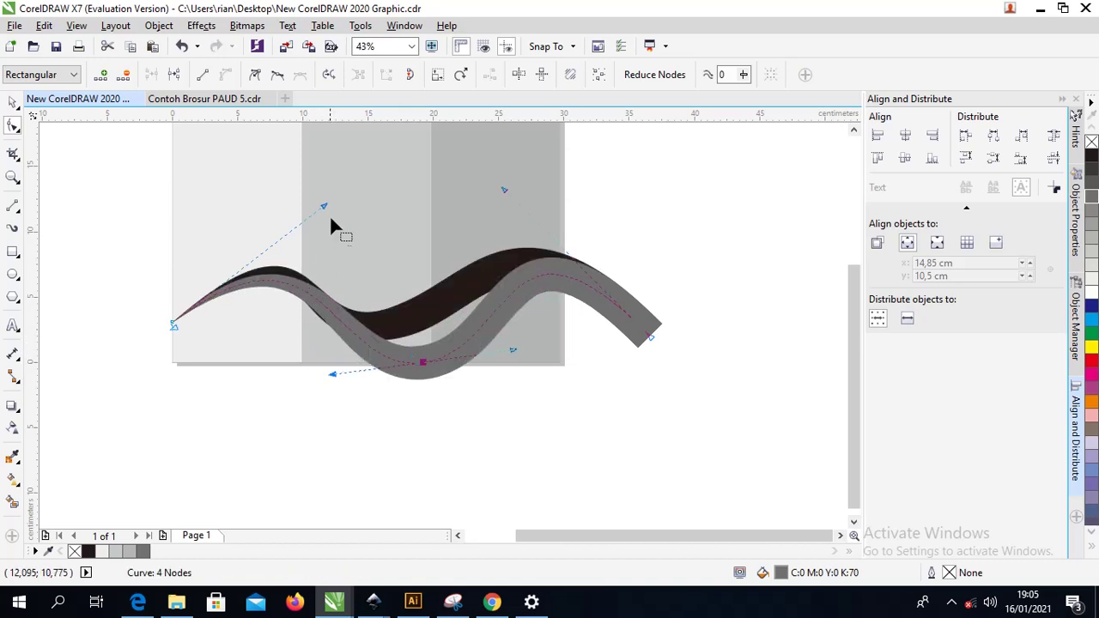
drag(324, 208, 300, 227)
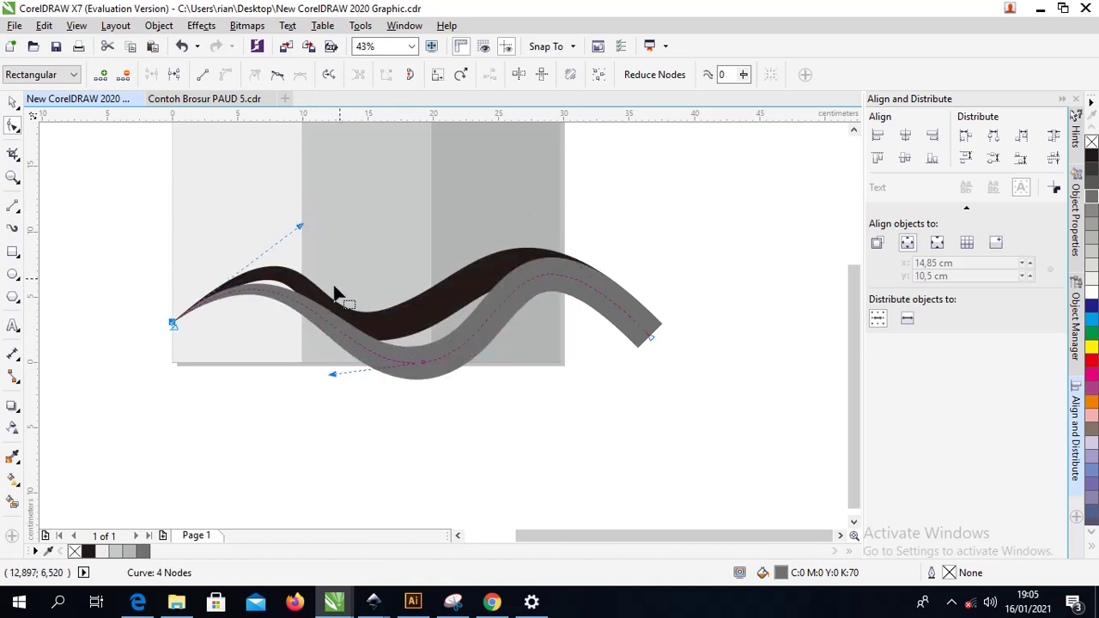
click(429, 361)
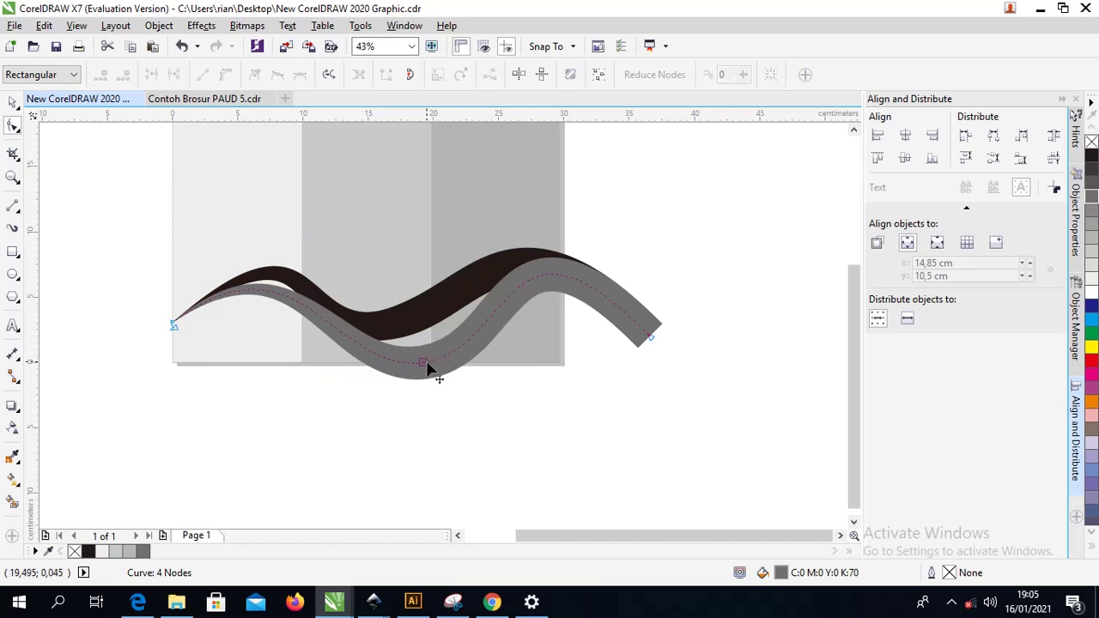
drag(425, 368, 419, 326)
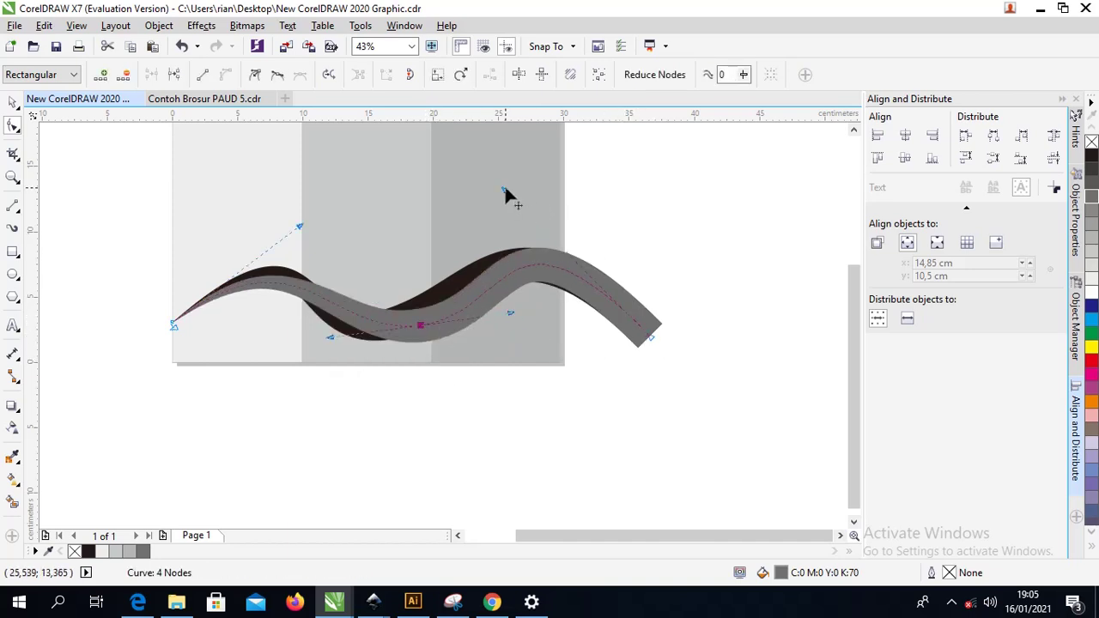
- Lower the grey wave's second crest and thick end, then shorten the trough node's right handle and raise the node slightly
drag(504, 189, 496, 244)
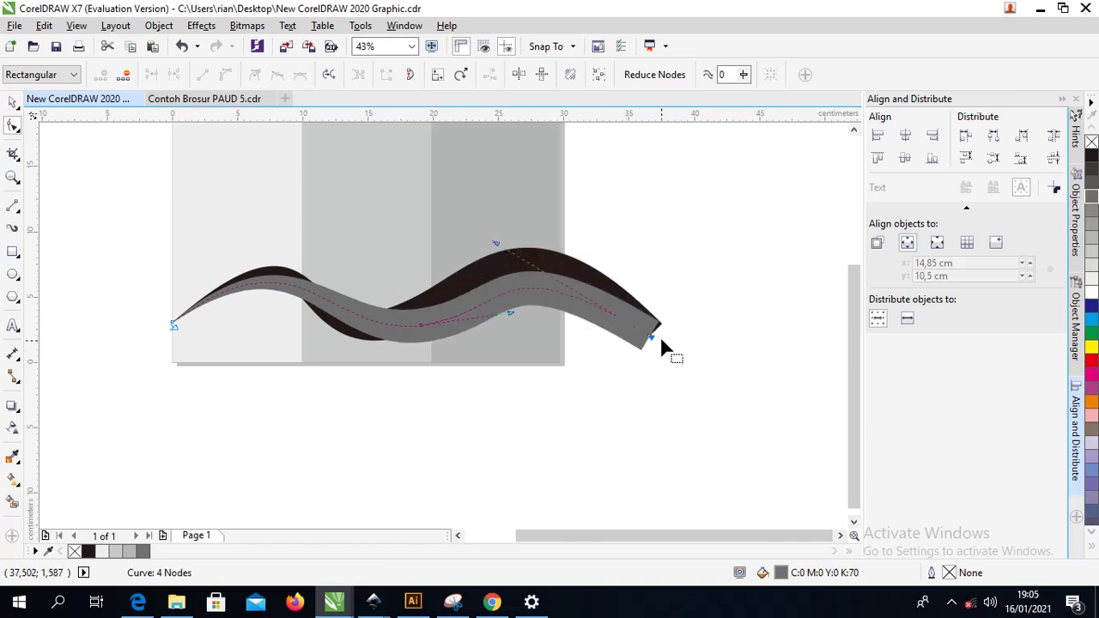
drag(649, 343, 643, 352)
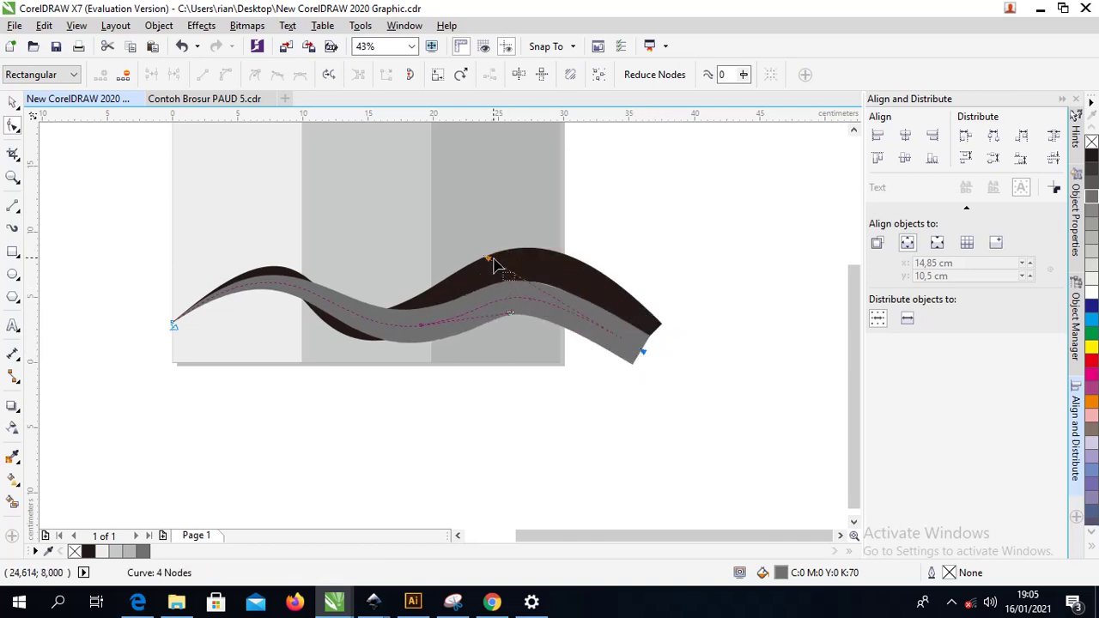
drag(494, 266, 496, 248)
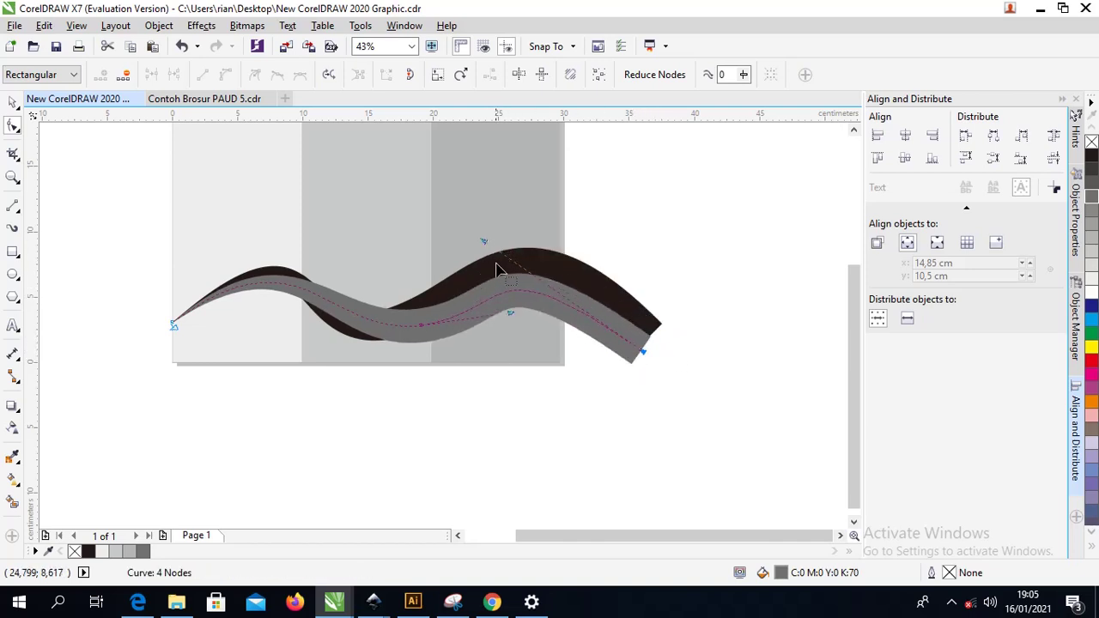
drag(518, 321, 497, 304)
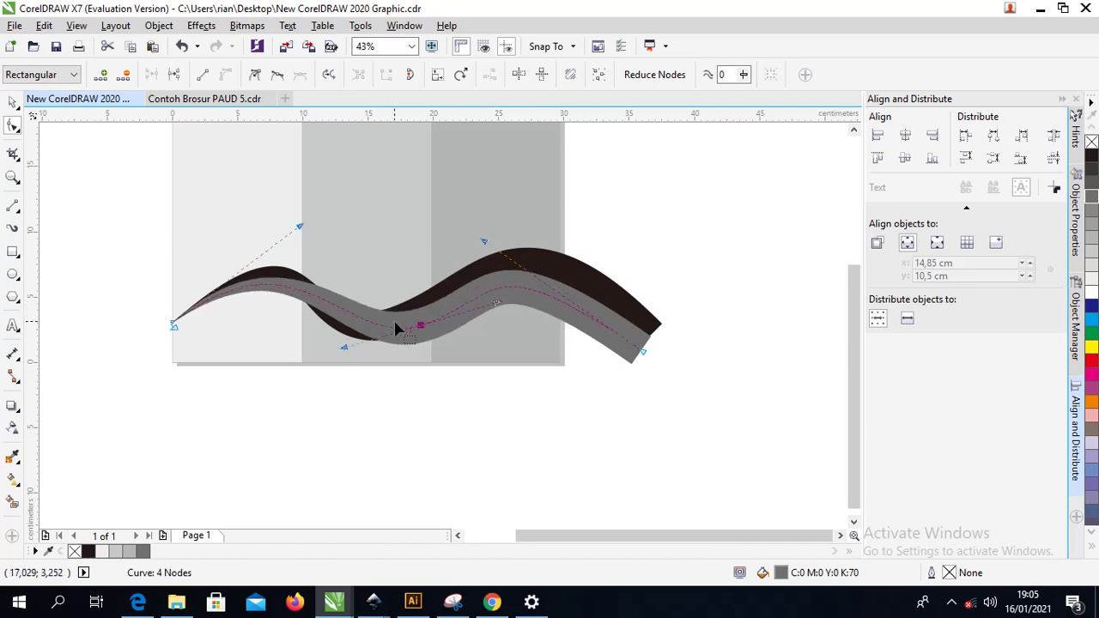
drag(417, 325, 420, 311)
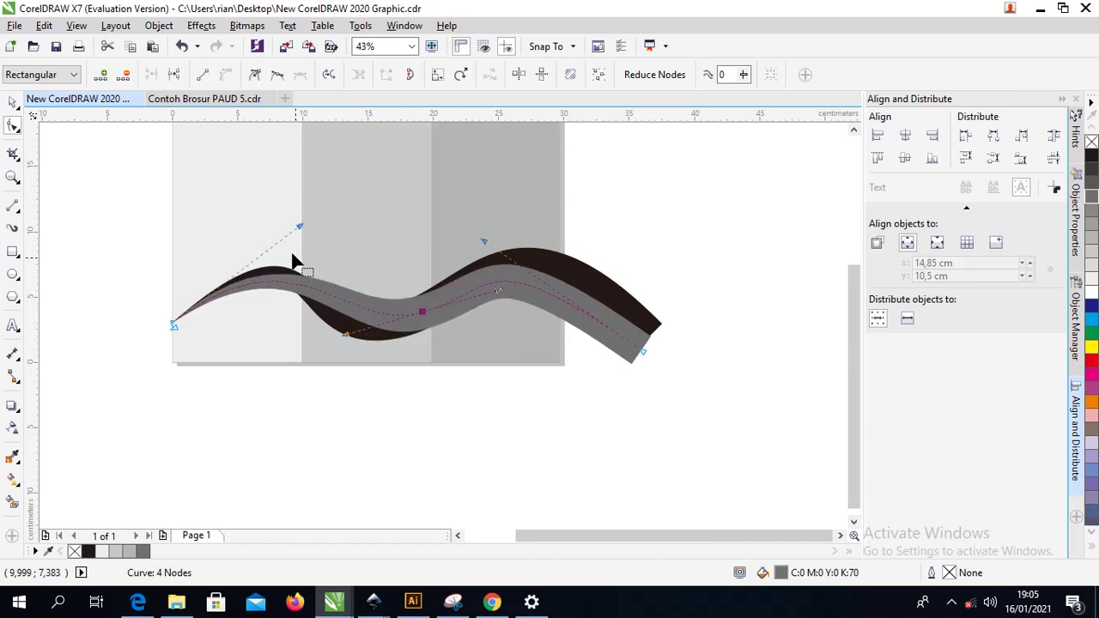
- Lower the grey wave's thin-end handle, pull the thick end slightly down and inward, and shift its handle right to round the second crest
click(299, 227)
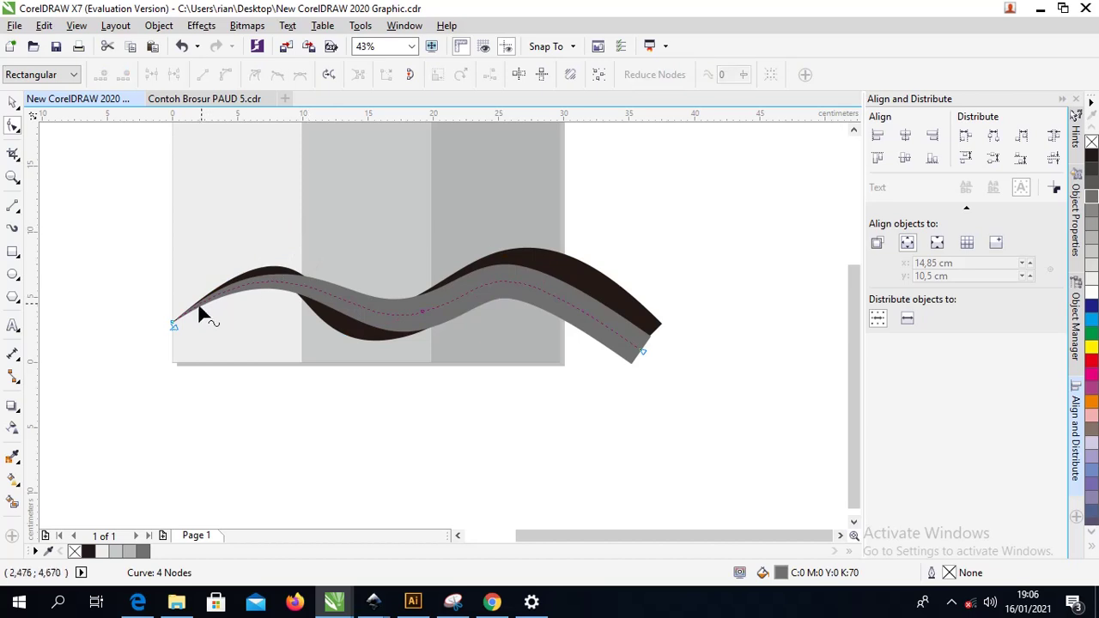
click(174, 324)
drag(300, 228, 312, 239)
drag(644, 351, 635, 359)
drag(480, 249, 526, 252)
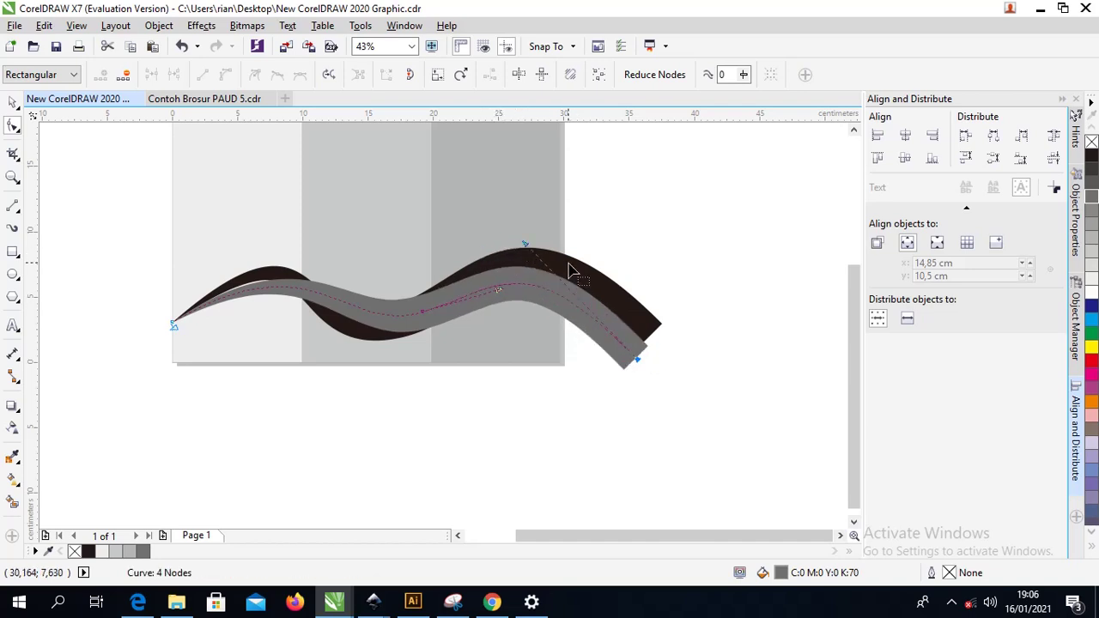
click(13, 103)
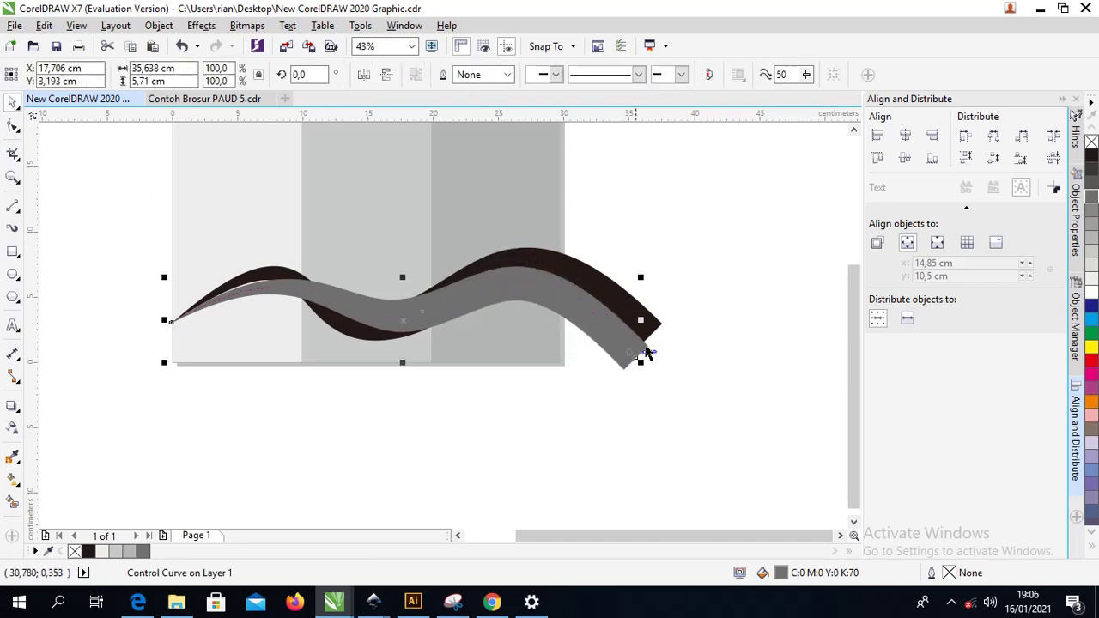
click(695, 215)
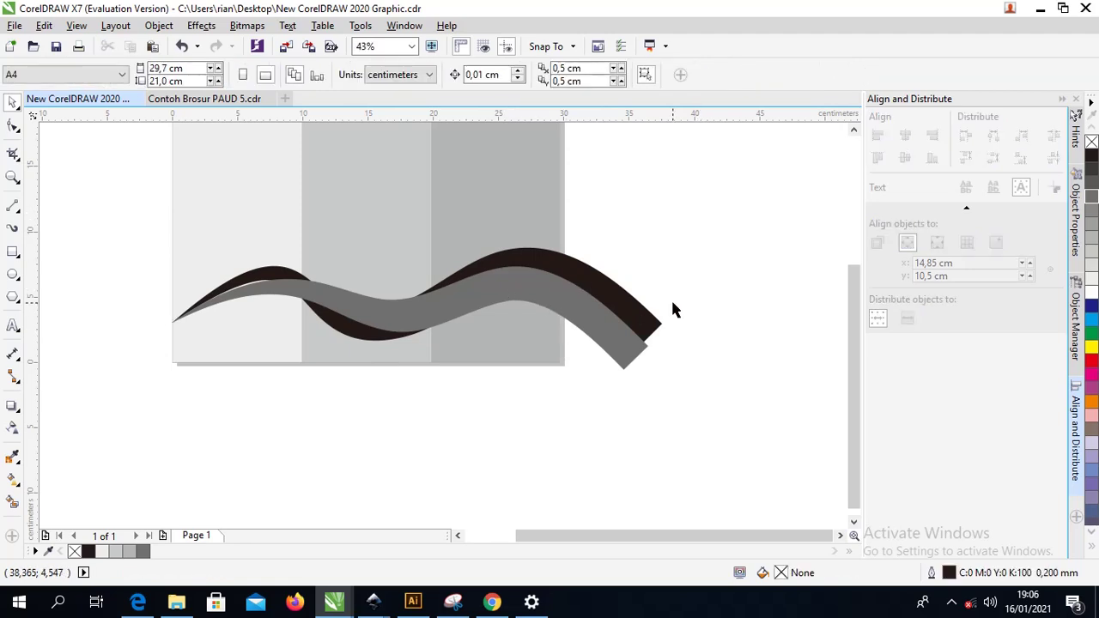
- Unlock the guide panel group and place a copy of the panels with both waves to the right of the page
scroll(387, 285, down, 2)
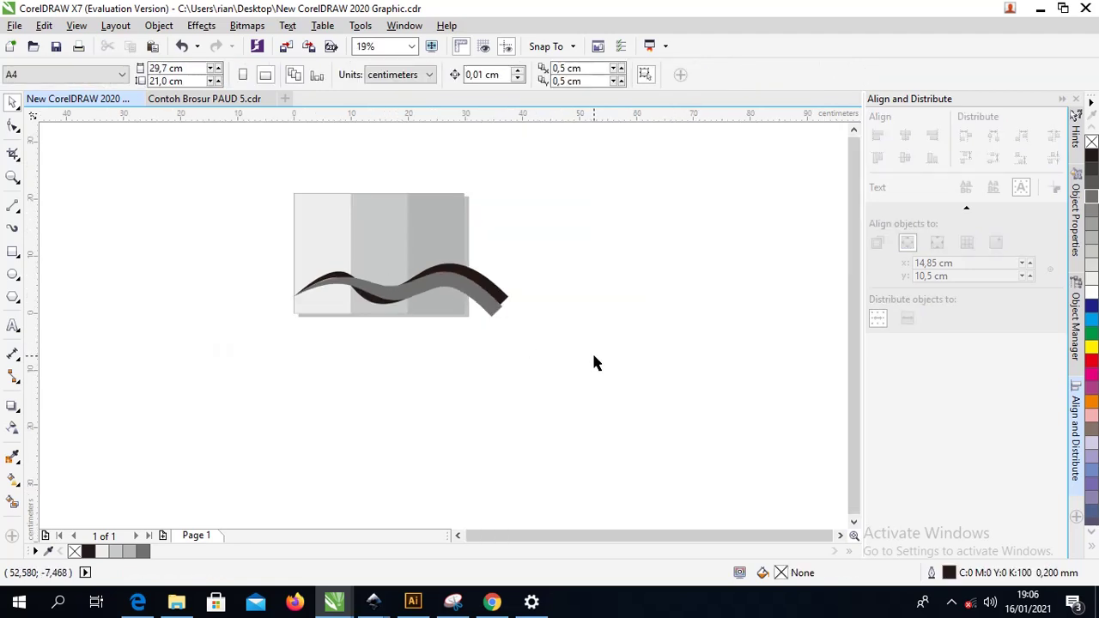
right_click(302, 211)
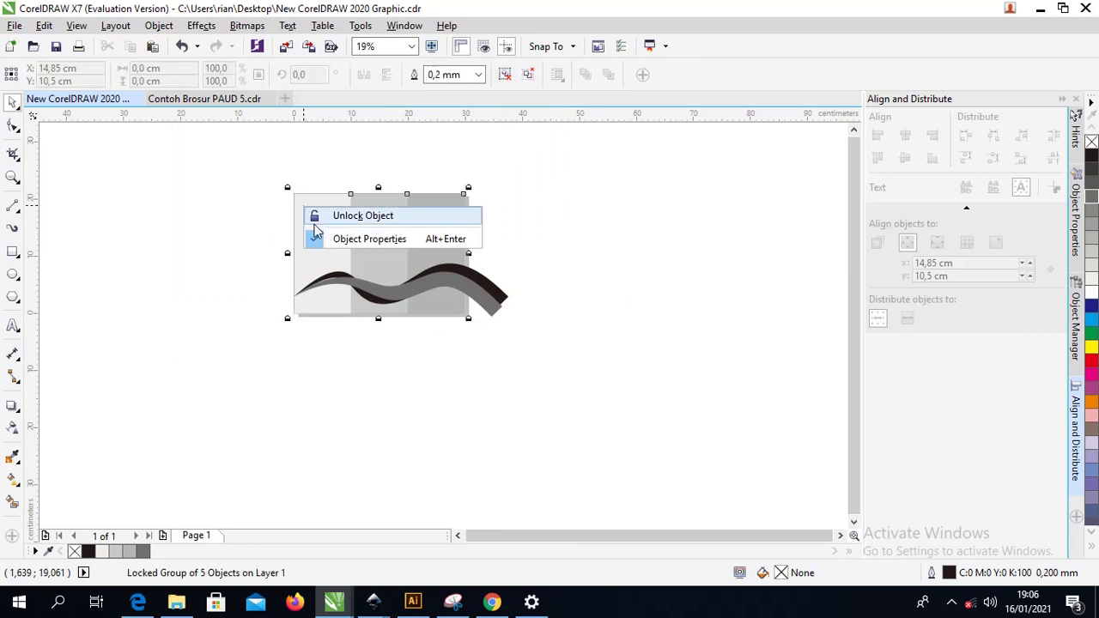
click(350, 216)
drag(599, 381, 206, 175)
drag(347, 241, 702, 242)
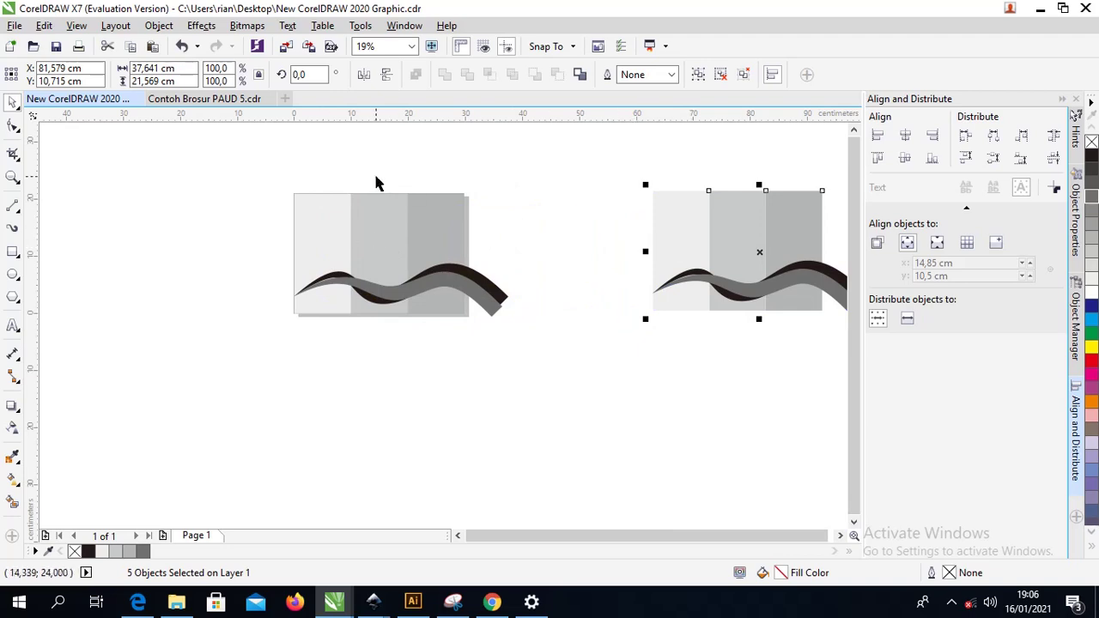
- Break the black wave's Artistic Media group apart on the brochure page
key(z)
drag(238, 177, 586, 360)
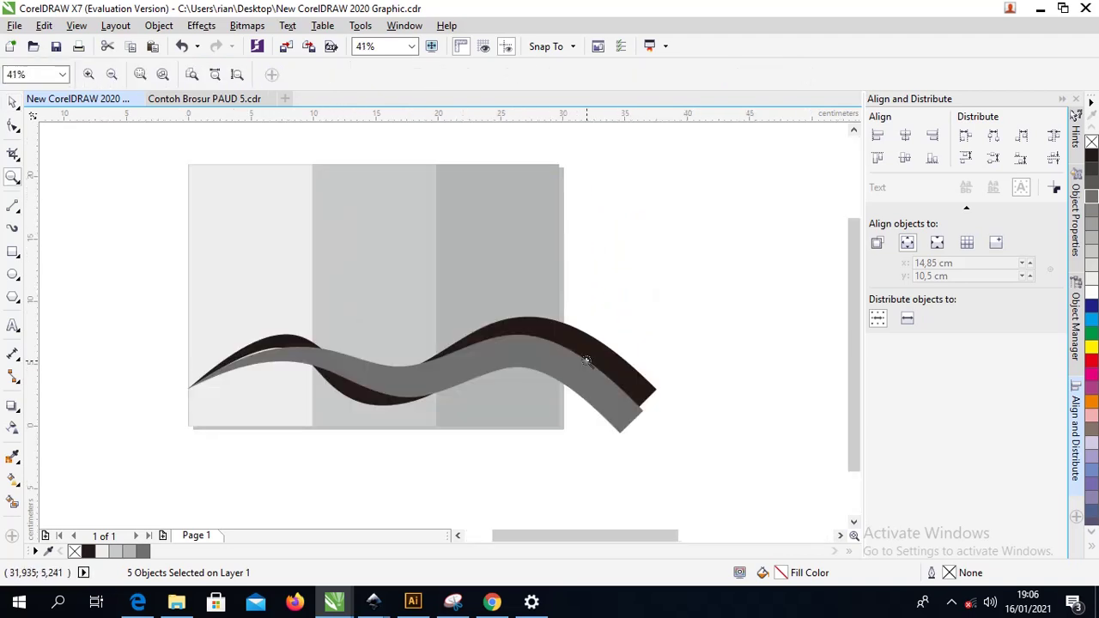
click(13, 101)
drag(148, 134, 766, 475)
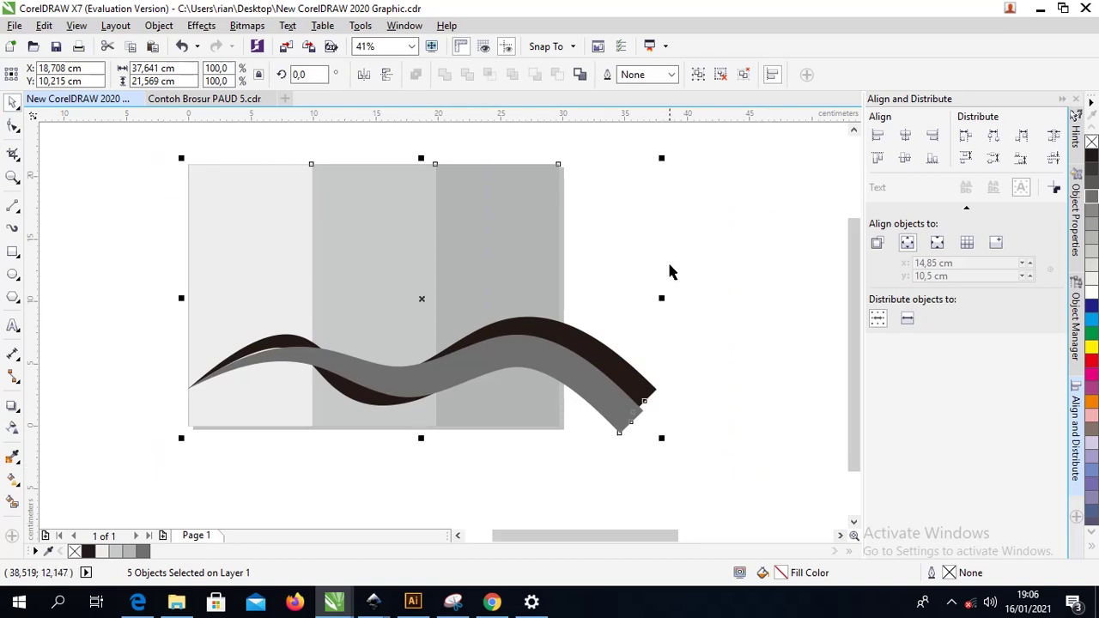
click(482, 365)
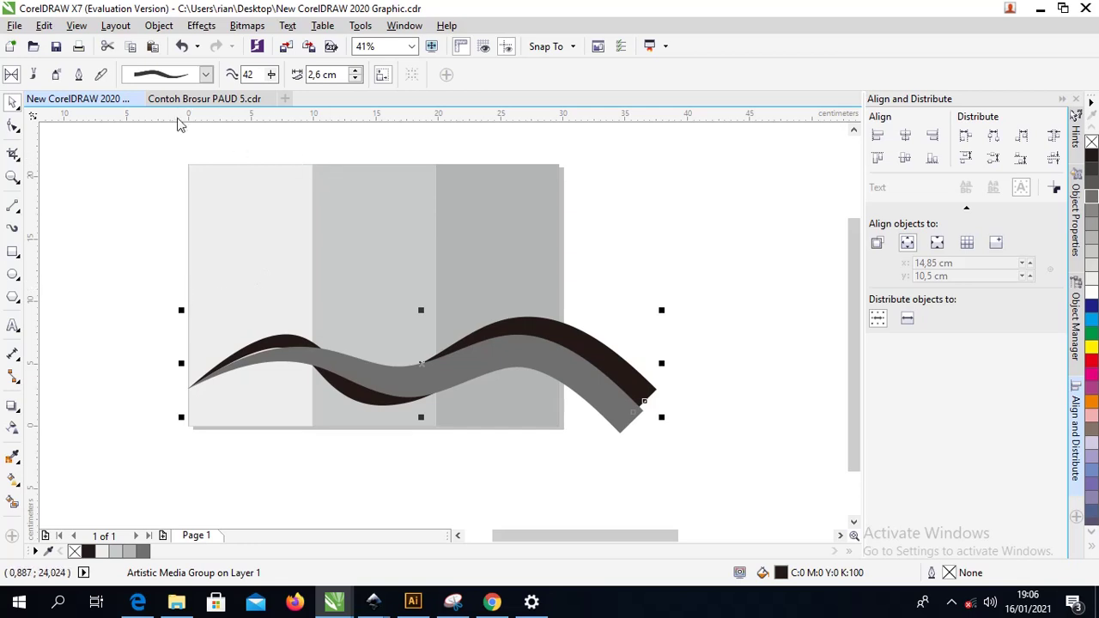
click(160, 26)
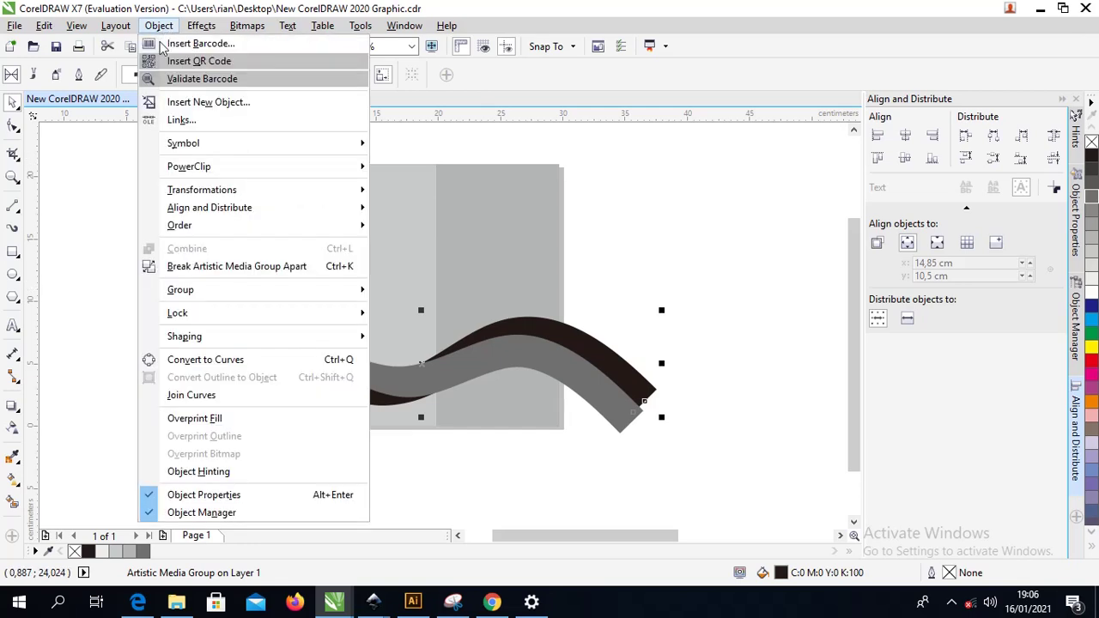
click(189, 268)
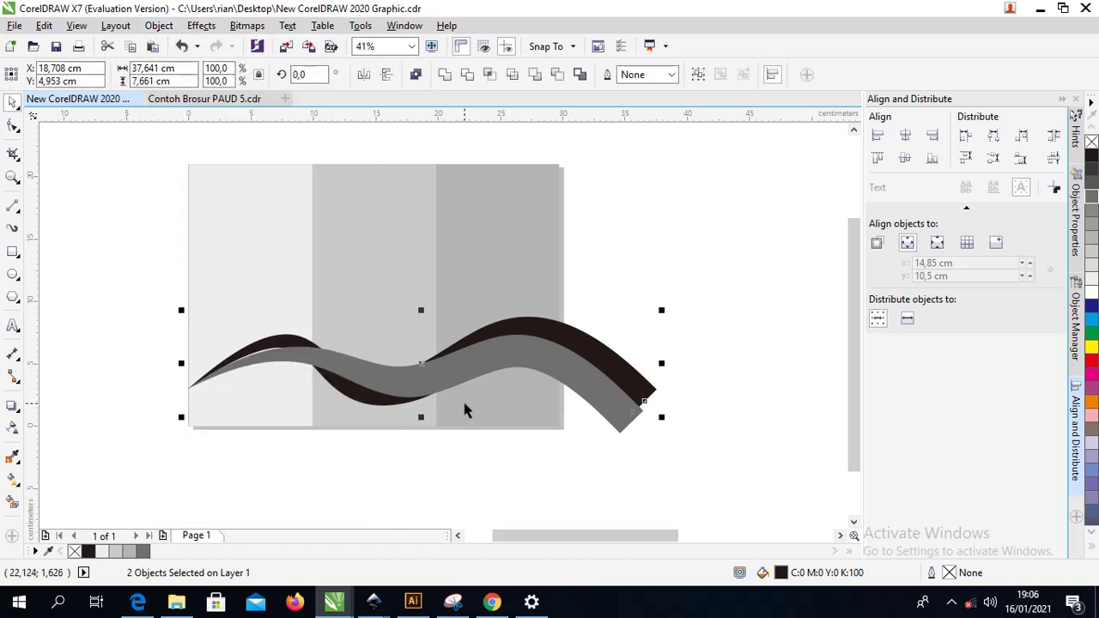
- Check the nodes of the separated black wave and undo the break-apart
scroll(461, 410, up, 2)
scroll(558, 300, down, 3)
click(721, 341)
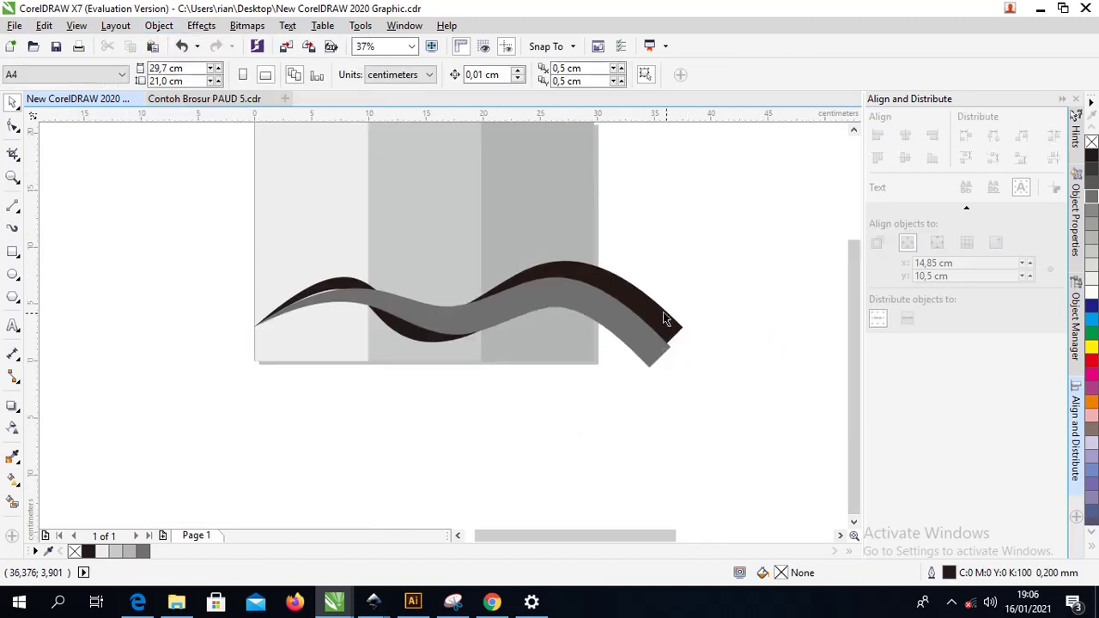
key(F10)
click(659, 319)
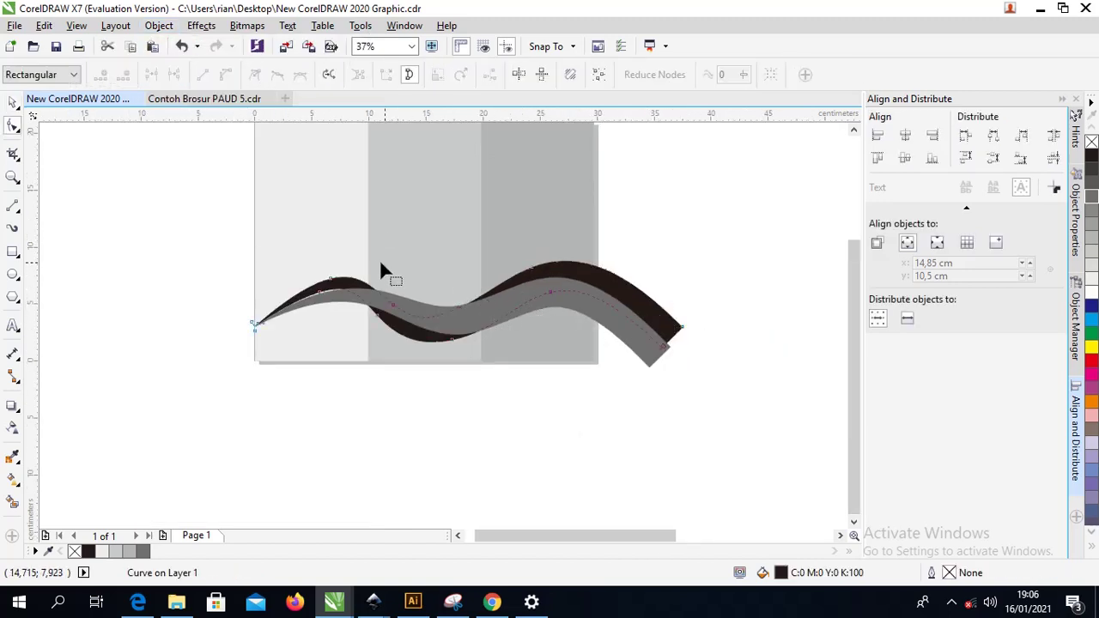
key(ctrl+z)
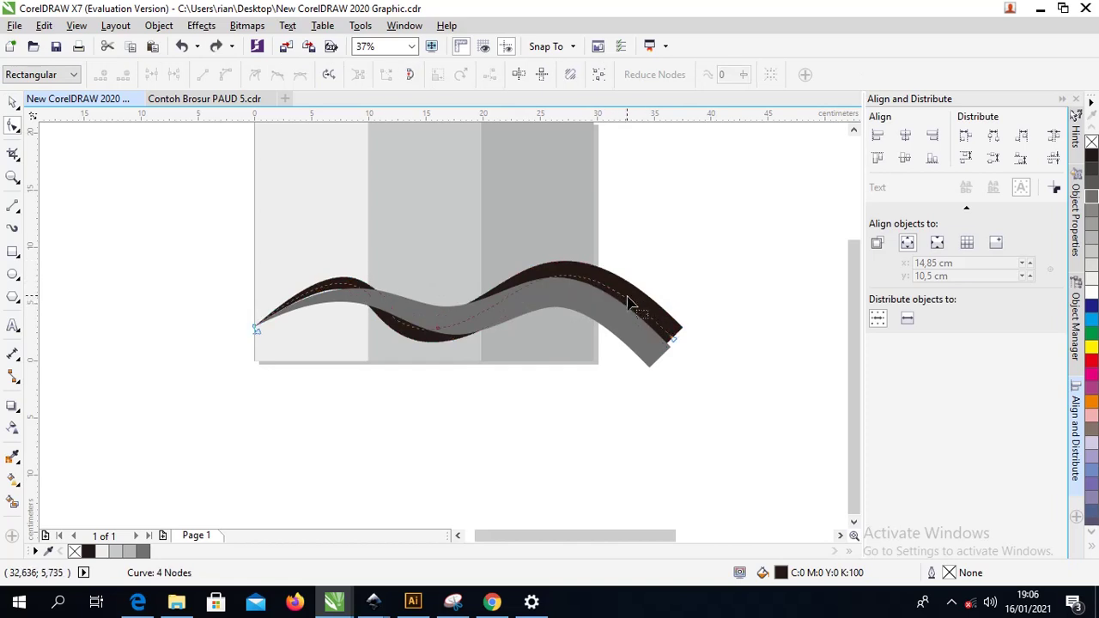
key(Escape)
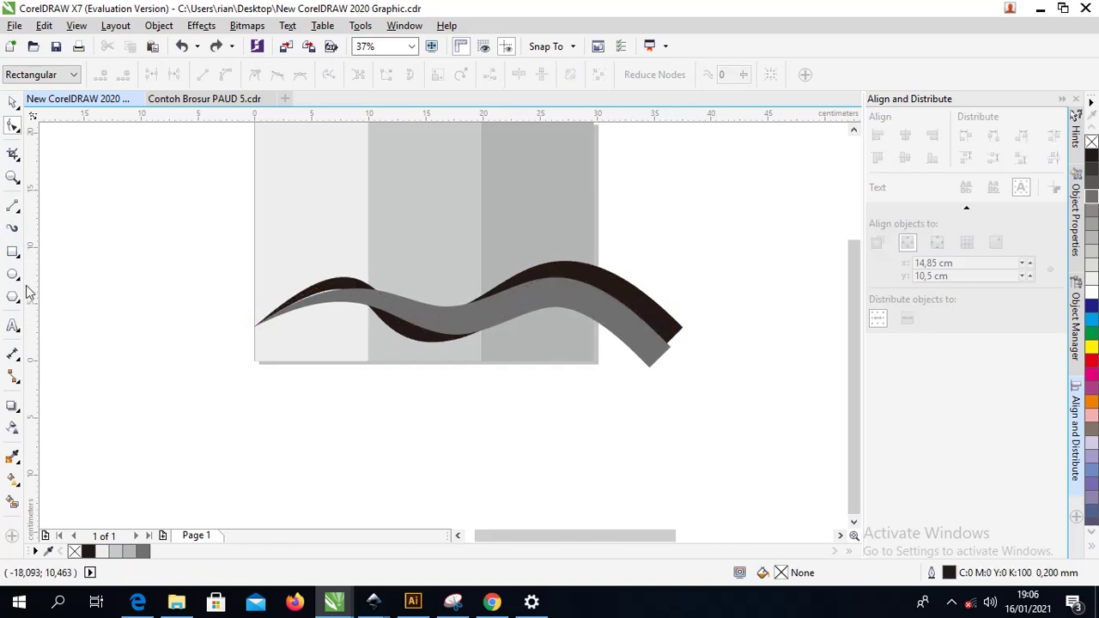
click(16, 232)
click(636, 303)
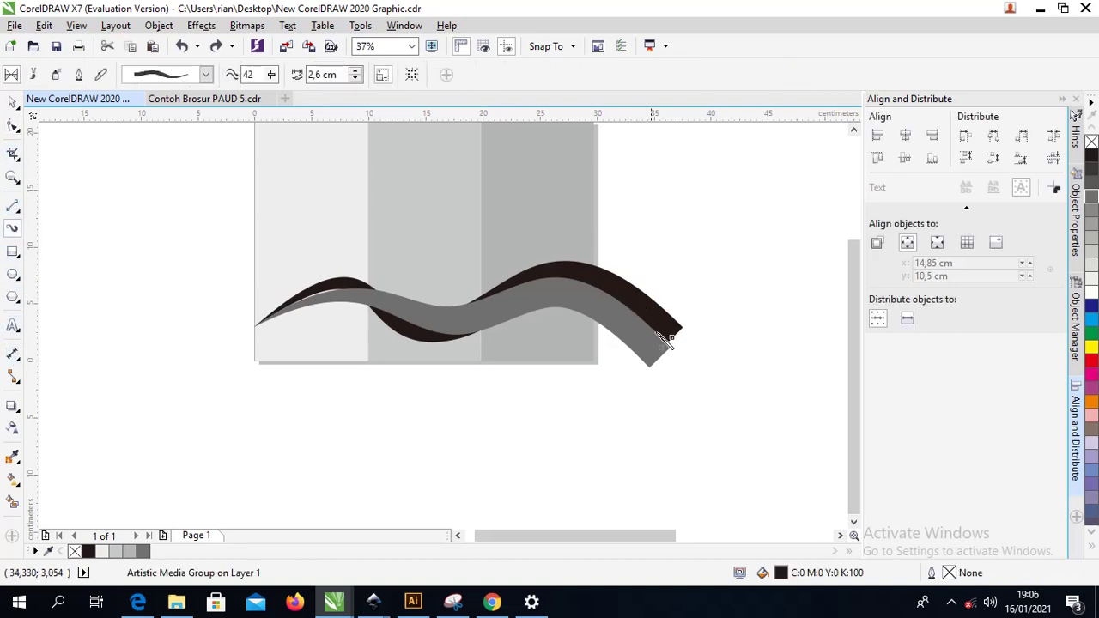
scroll(665, 339, up, 4)
click(12, 124)
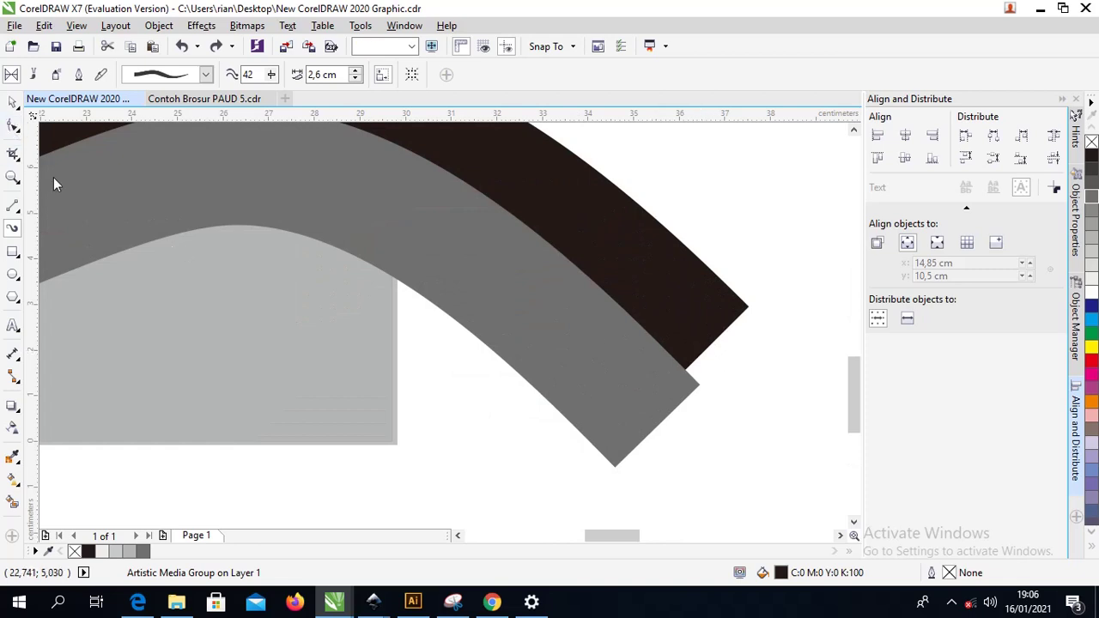
scroll(615, 275, down, 2)
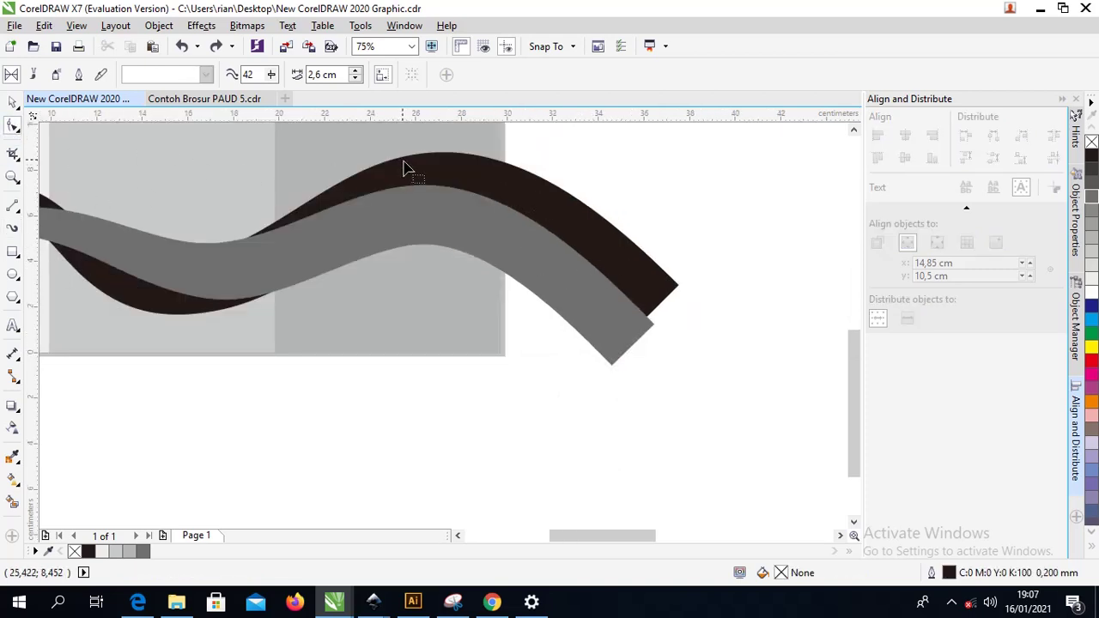
scroll(422, 176, down, 4)
click(13, 102)
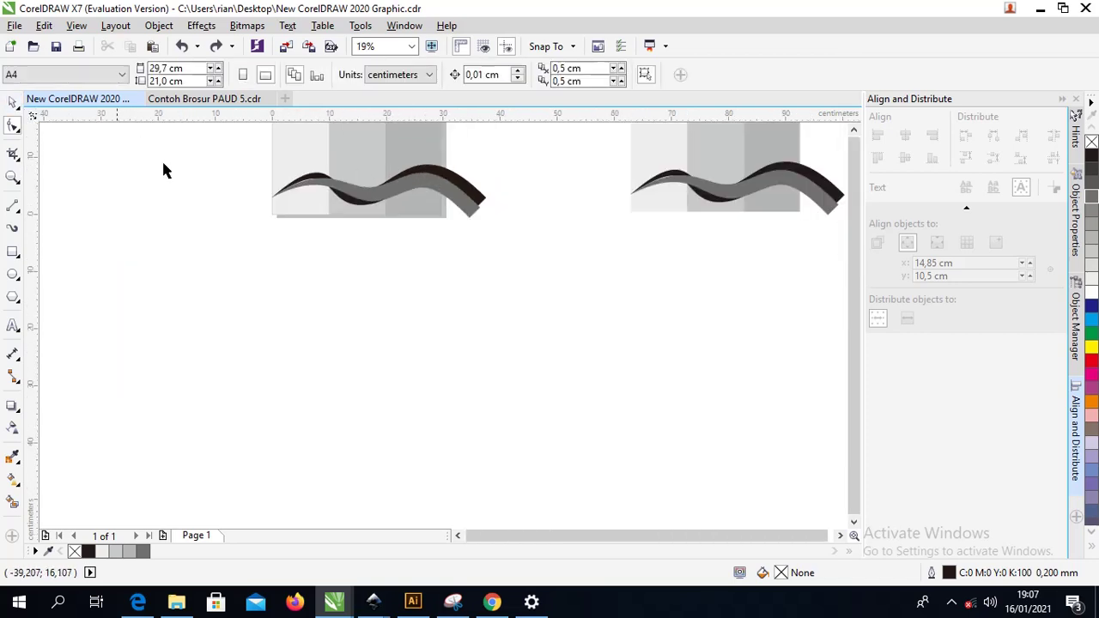
- Try shifting the black wave slightly up and to the right on the page, and undo the move
scroll(387, 176, up, 2)
click(492, 177)
drag(514, 156, 510, 154)
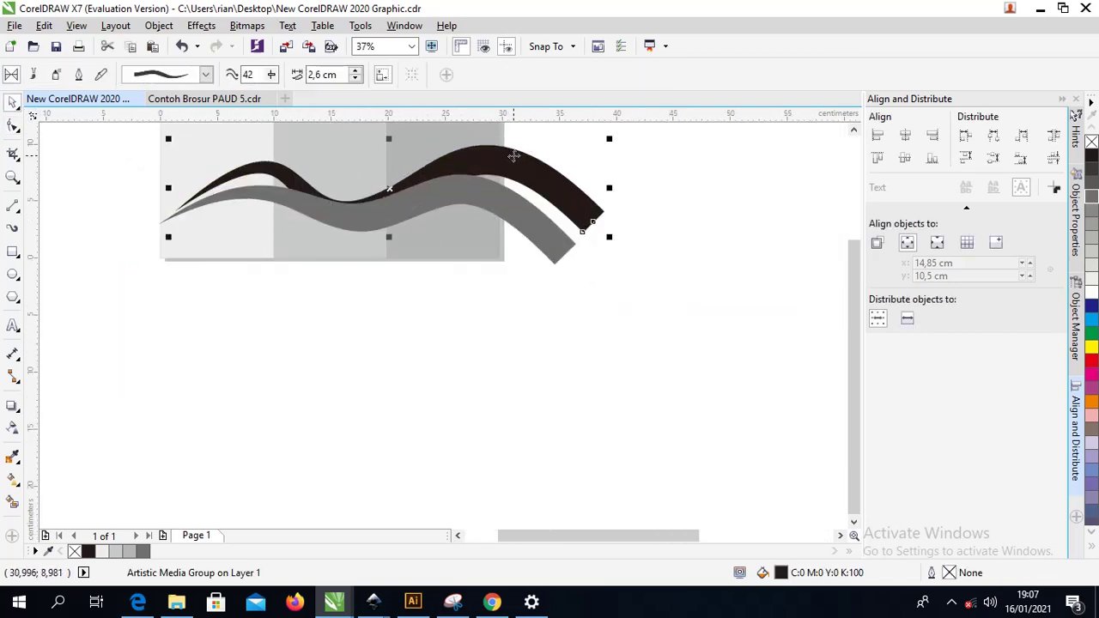
key(ctrl+z)
- Break the black wave's Artistic Media group apart and move the separated parts below the page
click(159, 26)
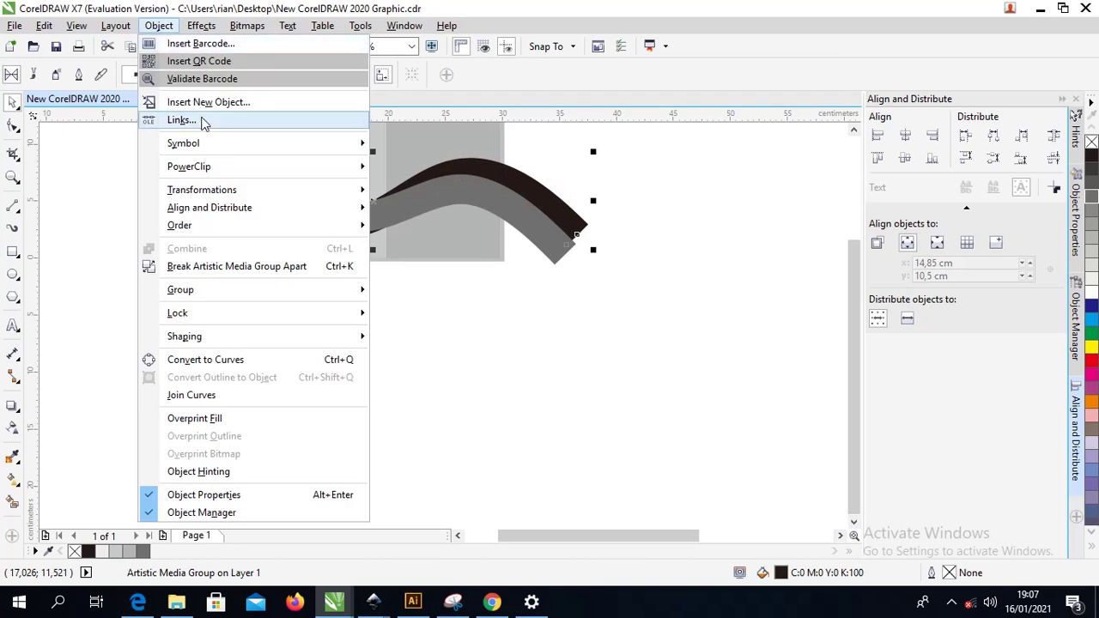
click(247, 268)
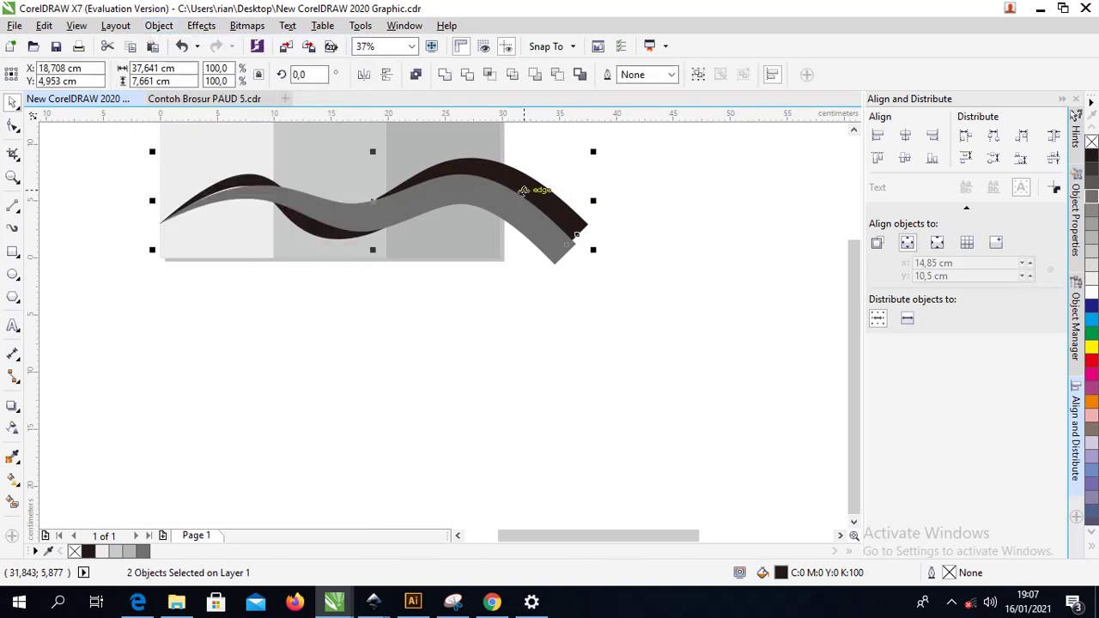
drag(523, 190, 562, 316)
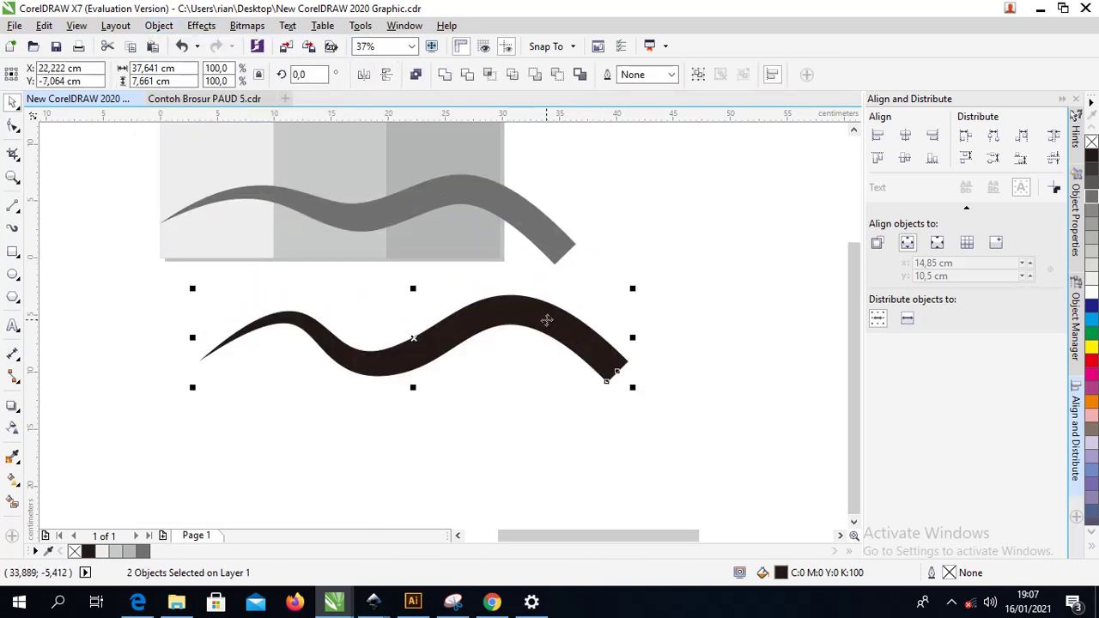
right_click(547, 321)
click(515, 247)
- Pull the middle node of the separated control curve down away from the black shape and give the curve a black outline
key(F10)
click(493, 315)
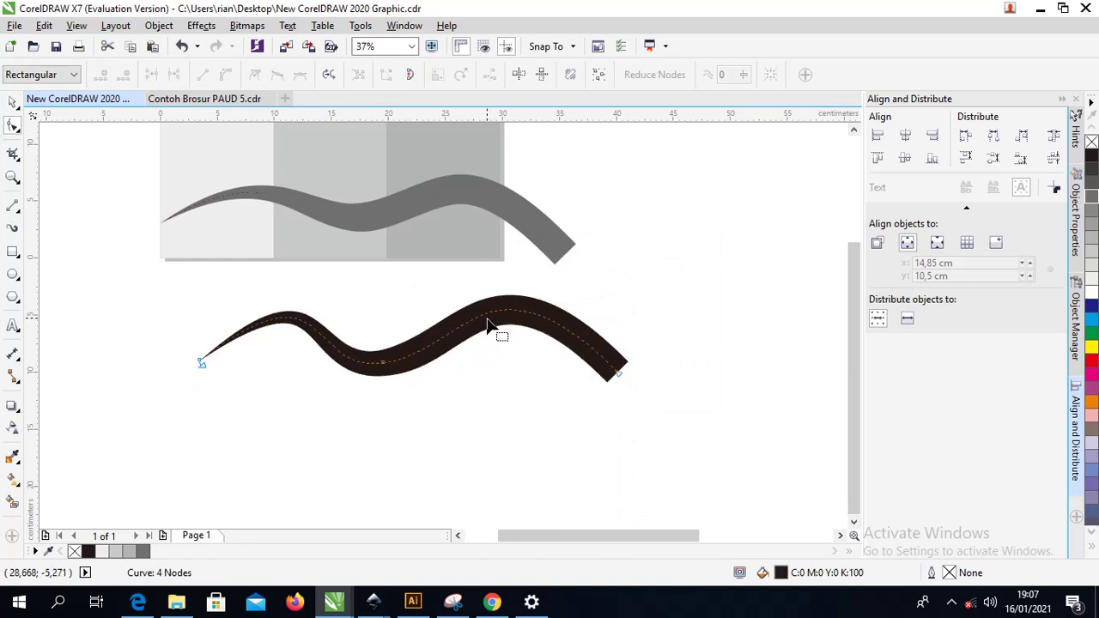
drag(491, 311, 481, 339)
drag(385, 368, 392, 421)
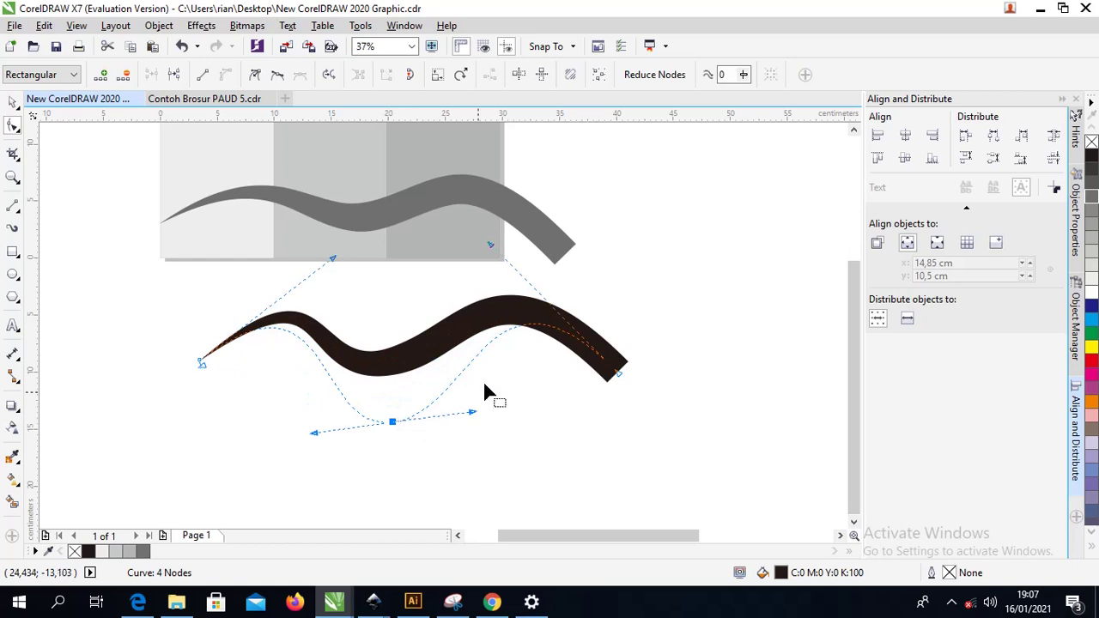
right_click(89, 552)
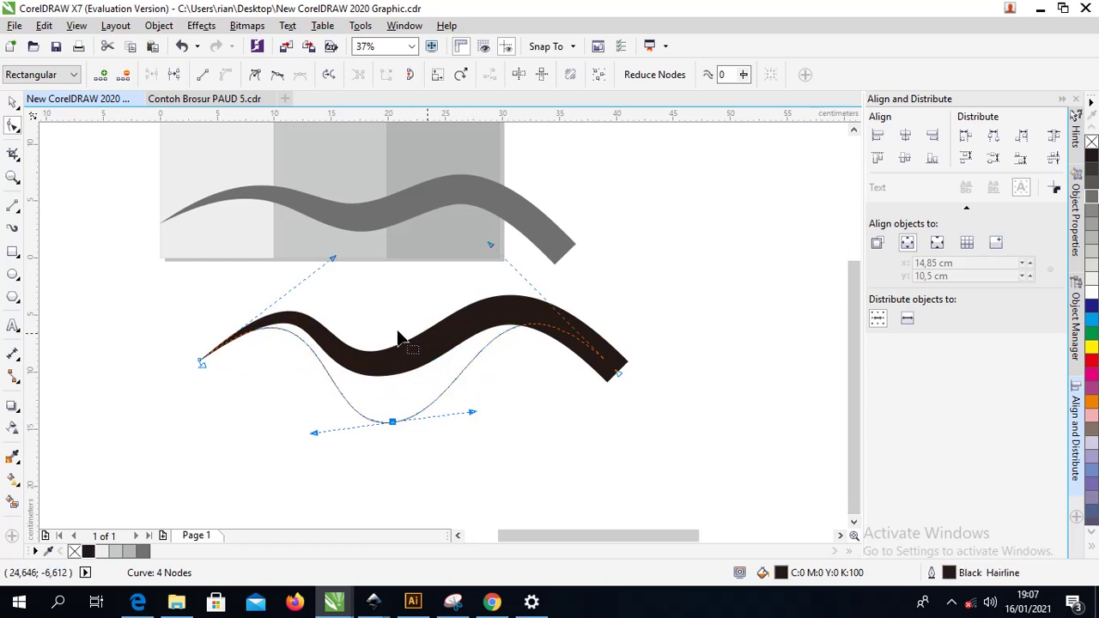
- Fill the separated black wave shape with 50% black
click(13, 101)
click(348, 358)
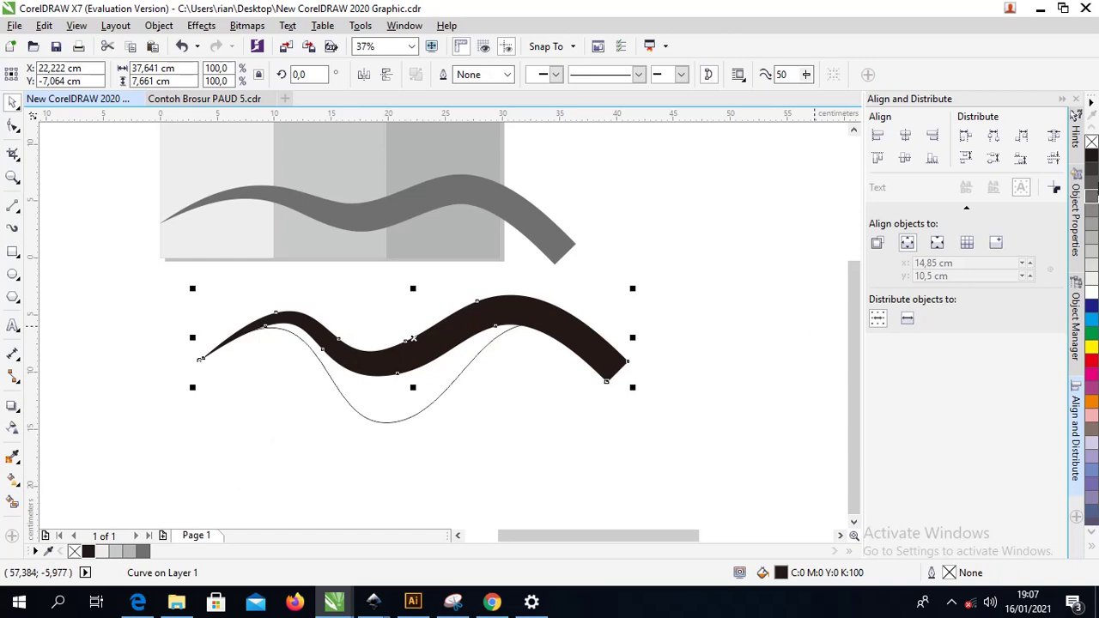
click(1090, 180)
click(1091, 206)
click(1091, 225)
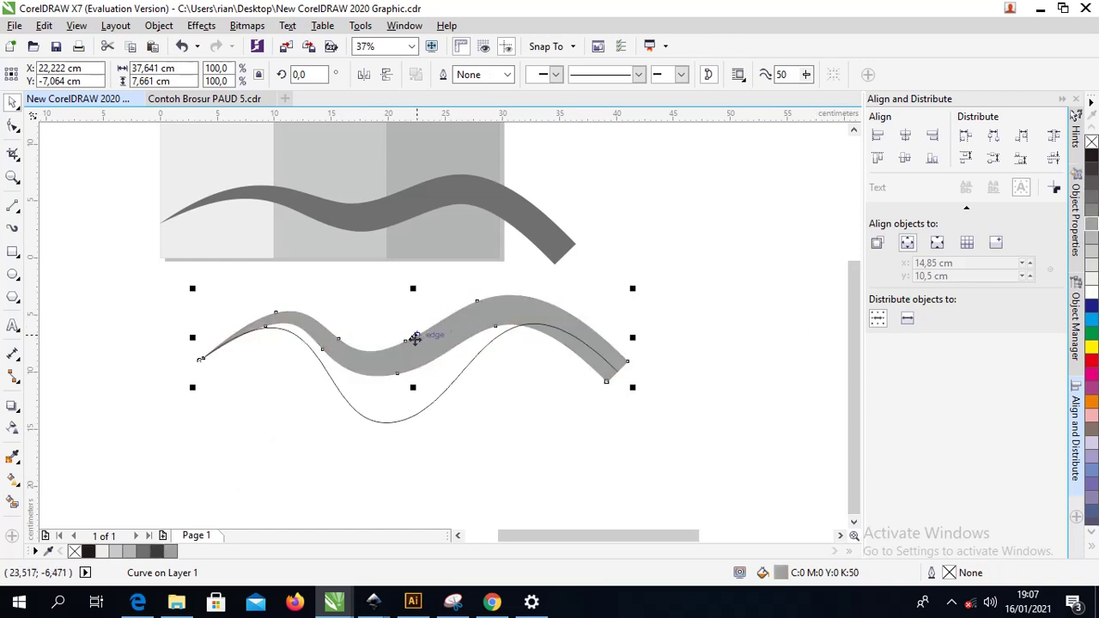
- Compare the outlined control curve with the wave shape, and undo the wave's recolouring, move and break-apart
scroll(417, 341, up, 5)
scroll(400, 286, down, 5)
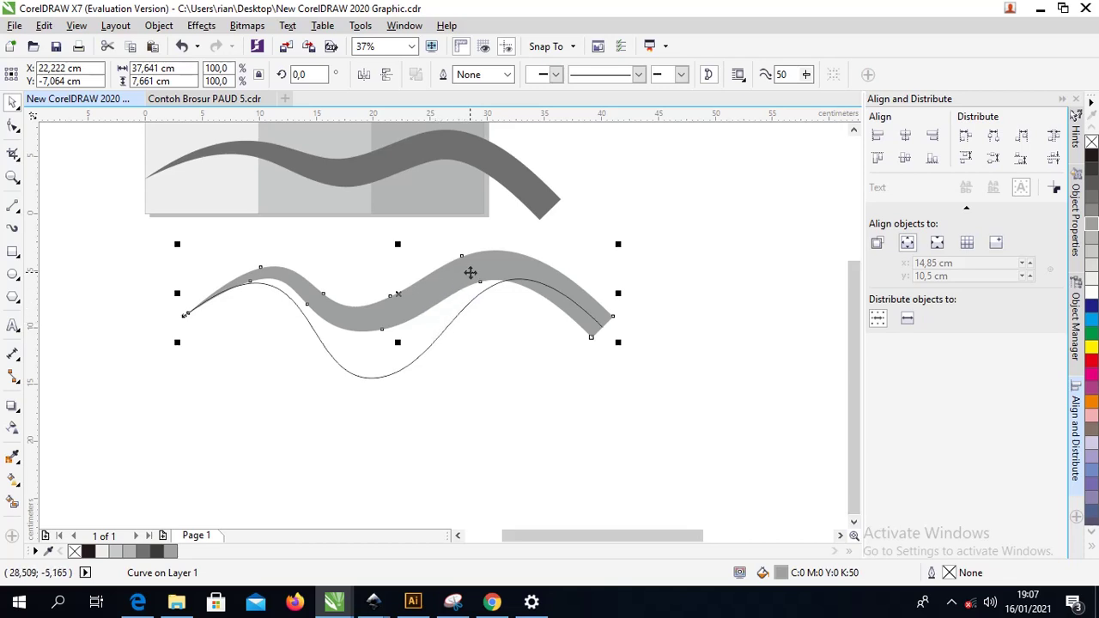
click(486, 289)
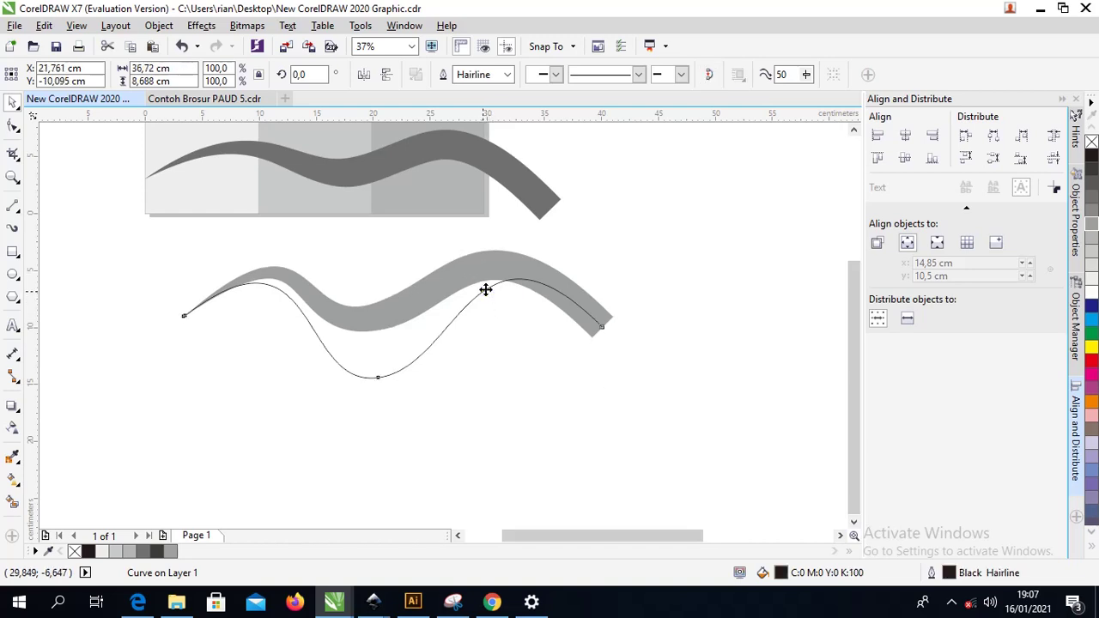
click(526, 275)
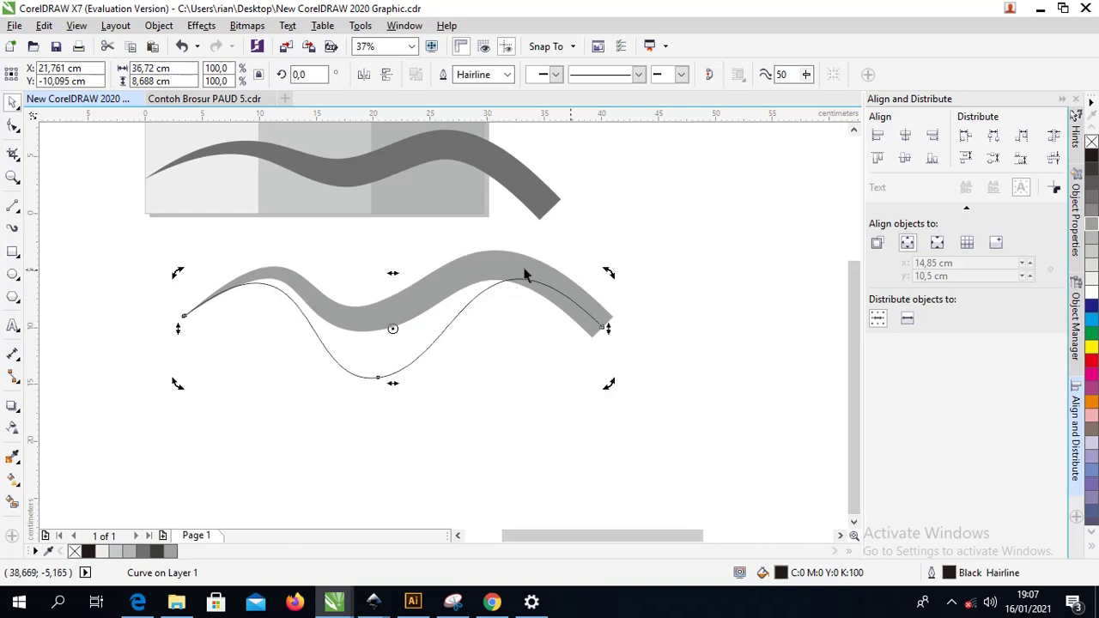
shift+click(268, 166)
key(c)
key(e)
click(675, 201)
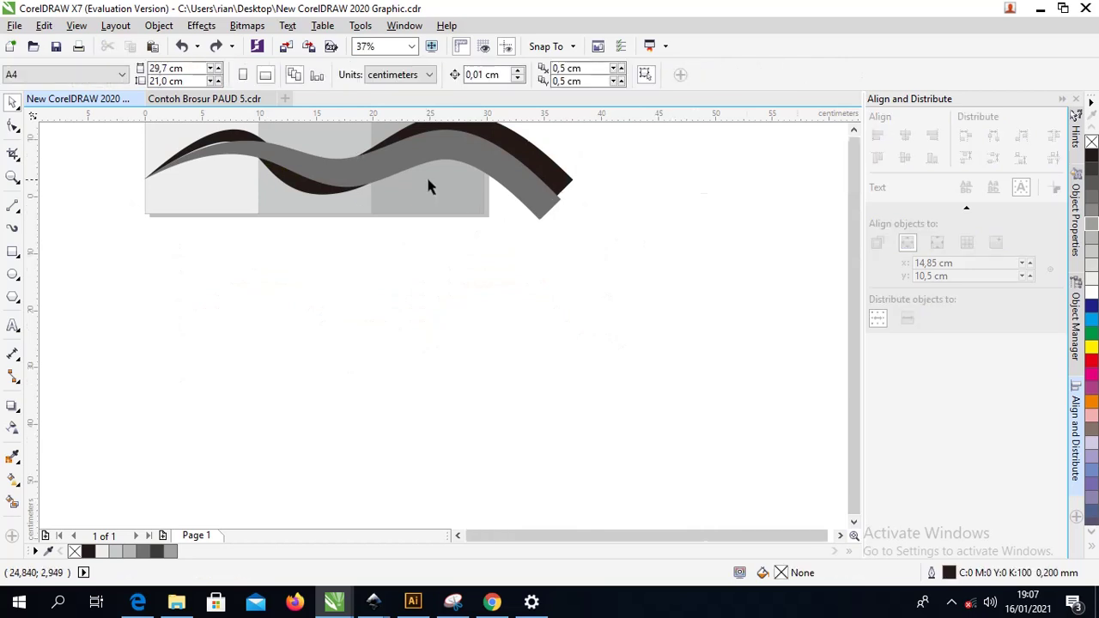
- Examine the control curve nodes of the grey wave and the nodes of the black wave on the page
key(z)
right_click(429, 176)
click(294, 220)
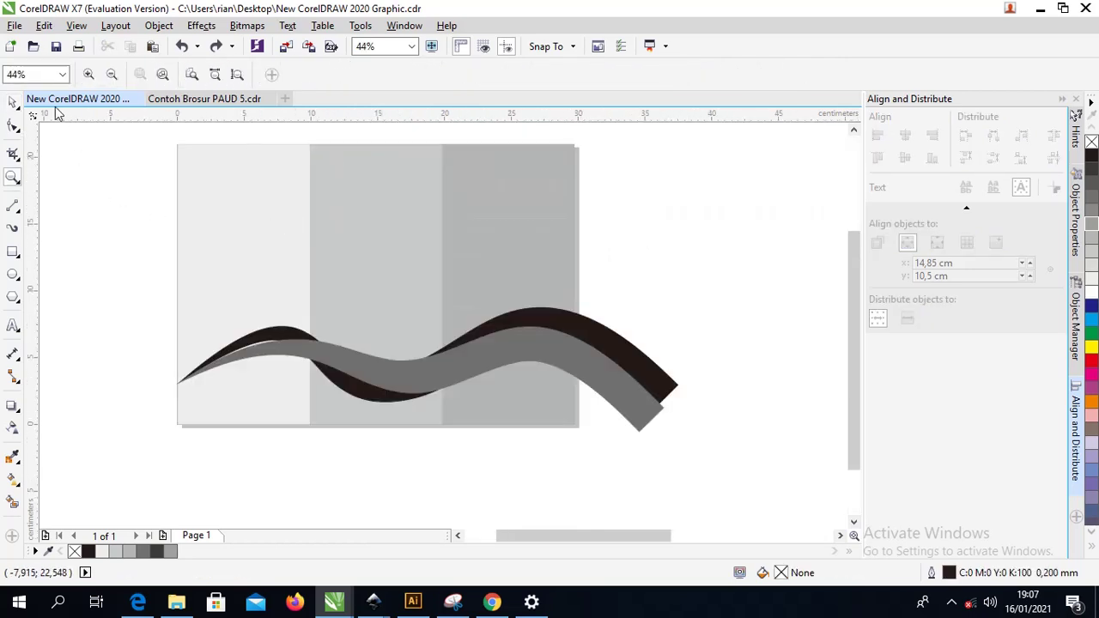
key(space)
click(552, 365)
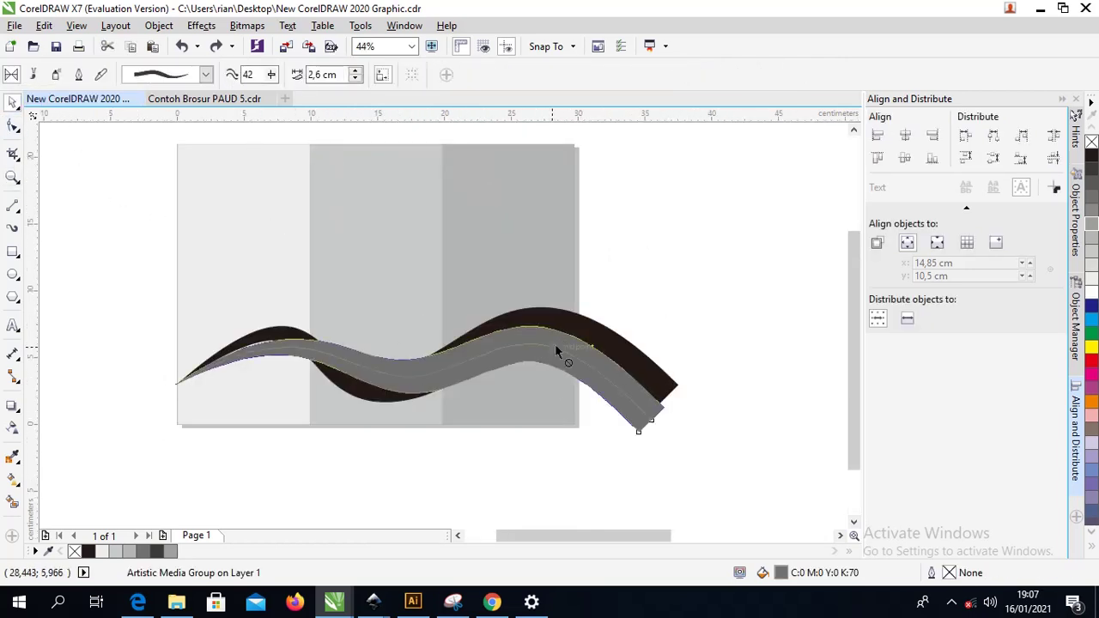
key(F10)
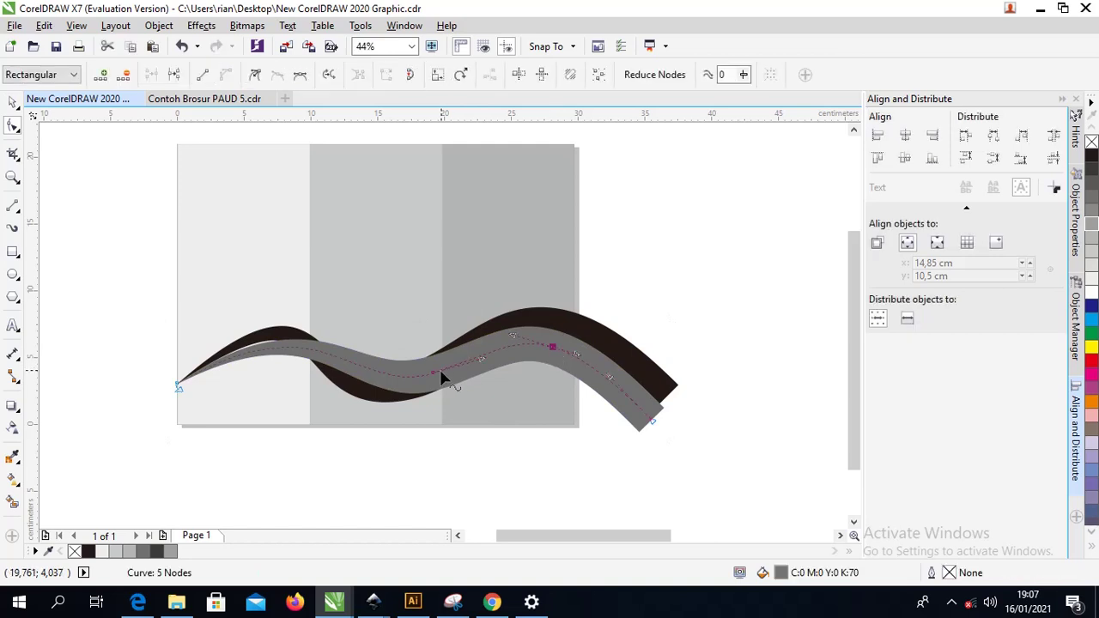
key(Escape)
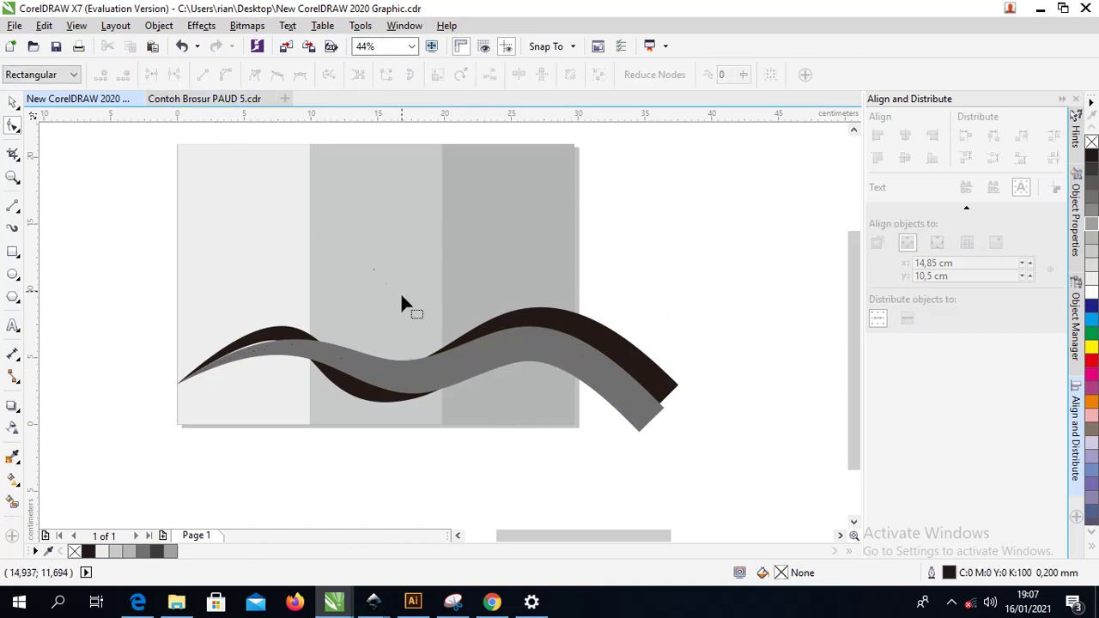
scroll(392, 339, left, 1)
click(376, 379)
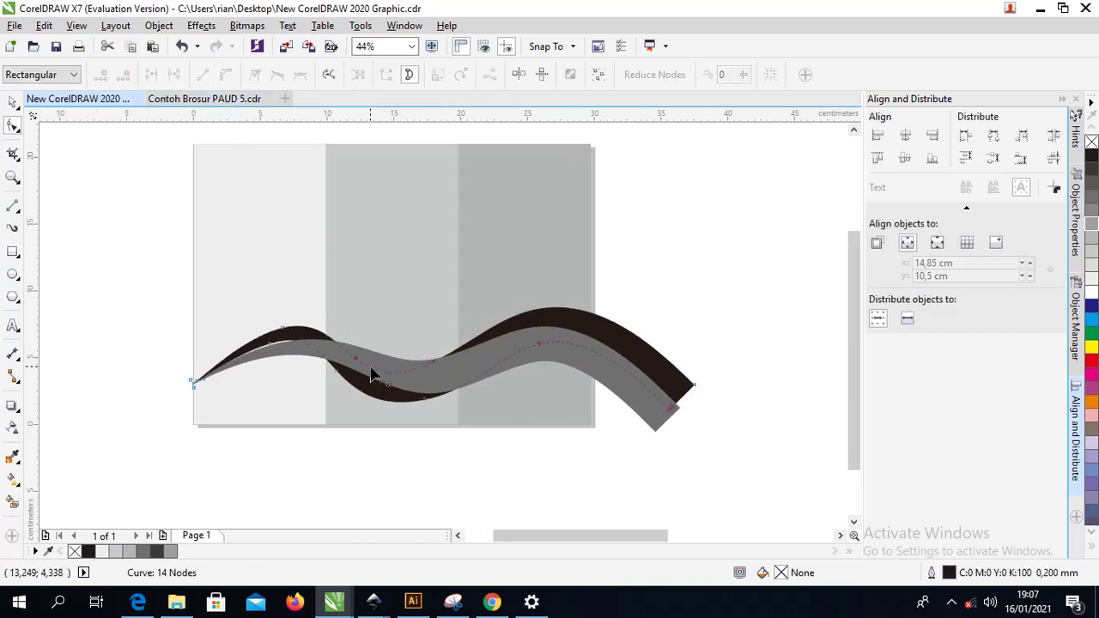
click(607, 371)
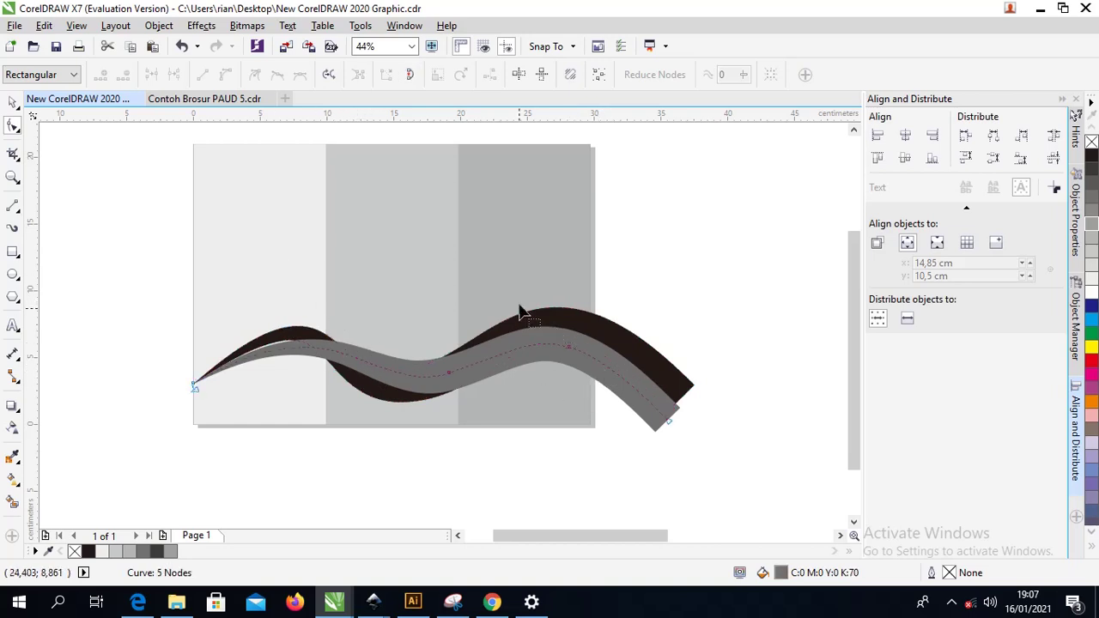
click(160, 25)
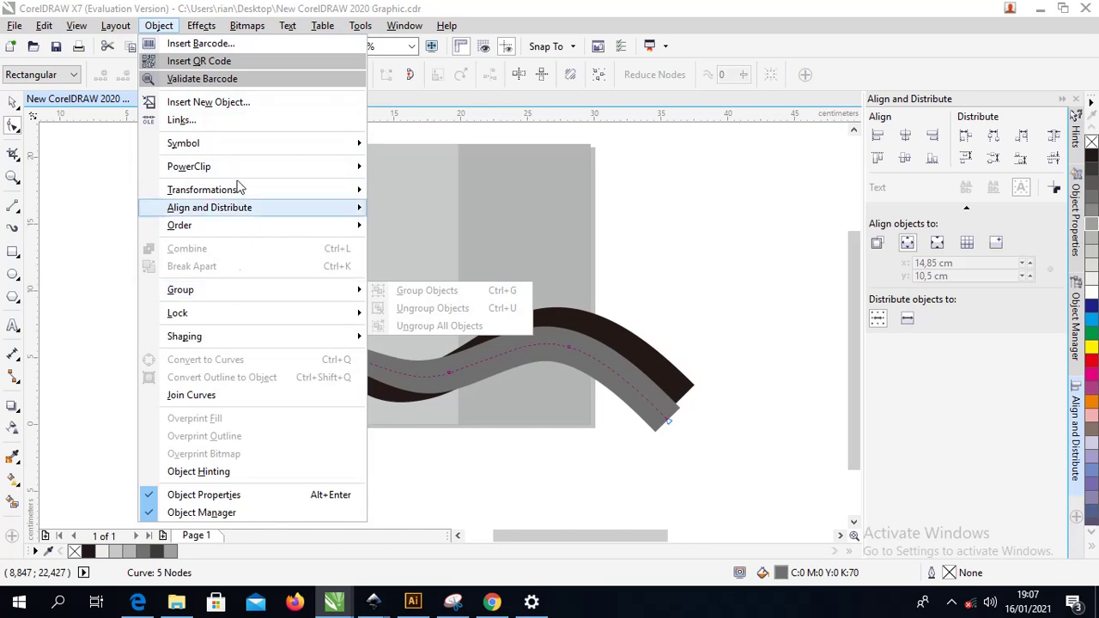
mouse_move(124, 30)
click(13, 104)
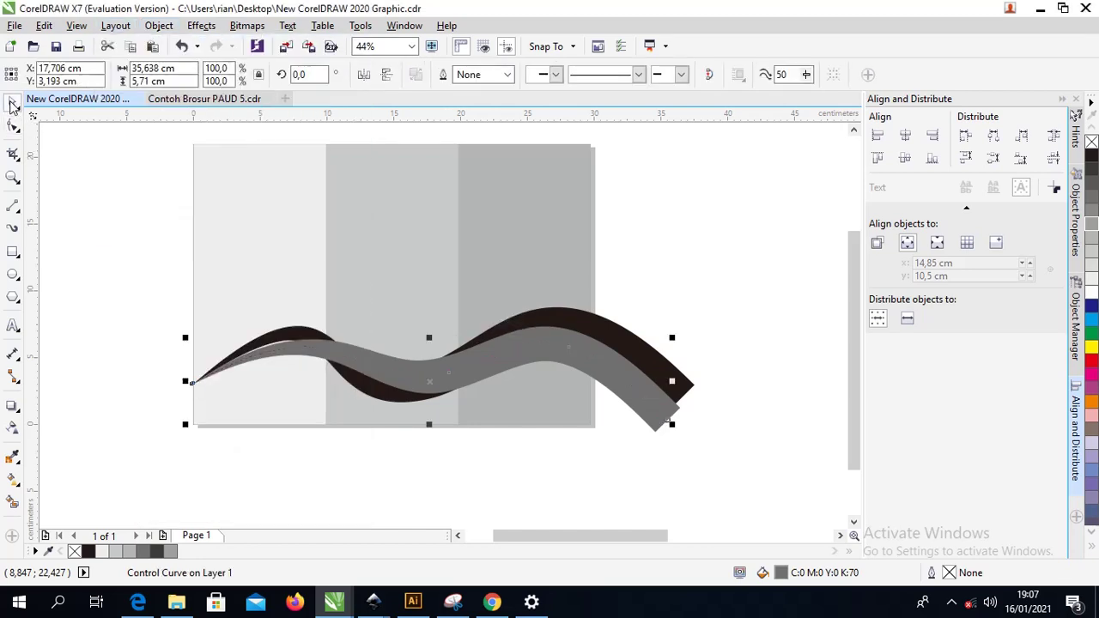
click(156, 28)
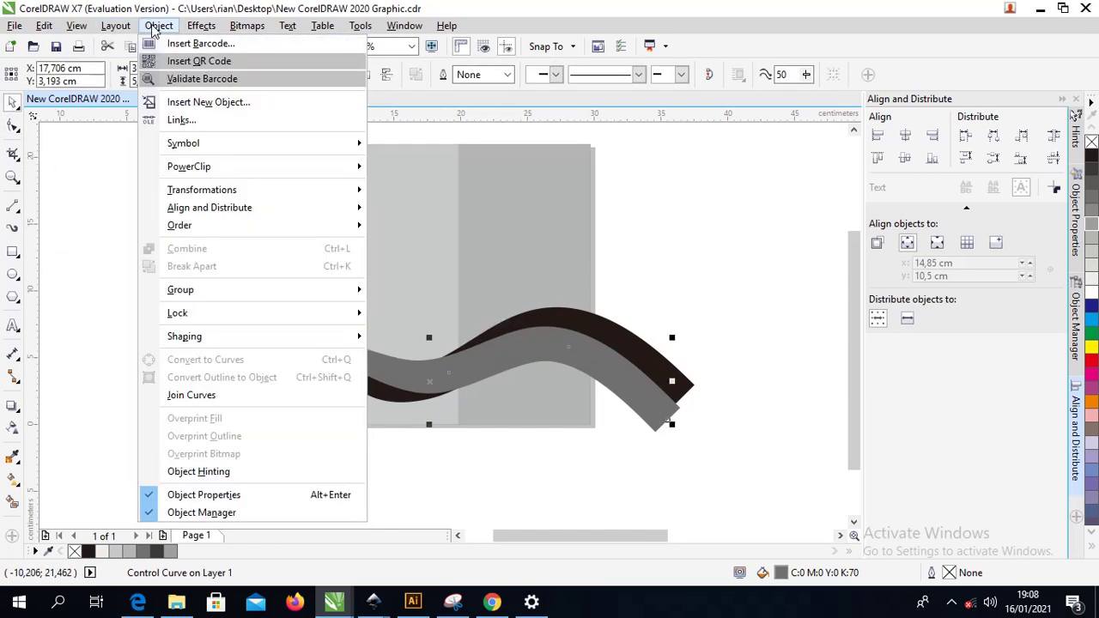
click(12, 230)
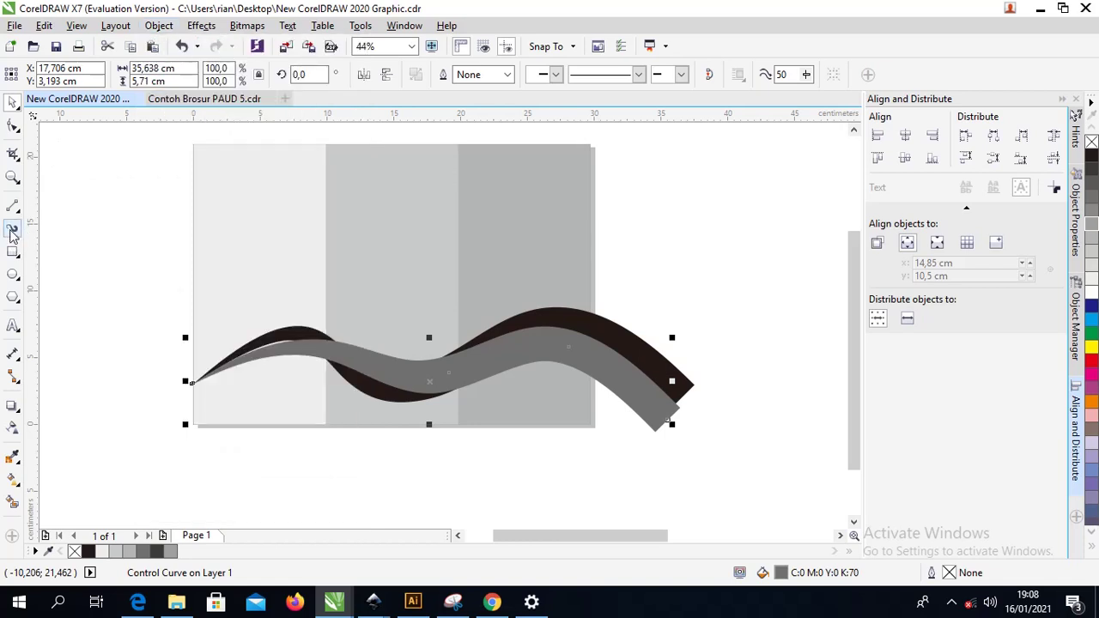
click(12, 250)
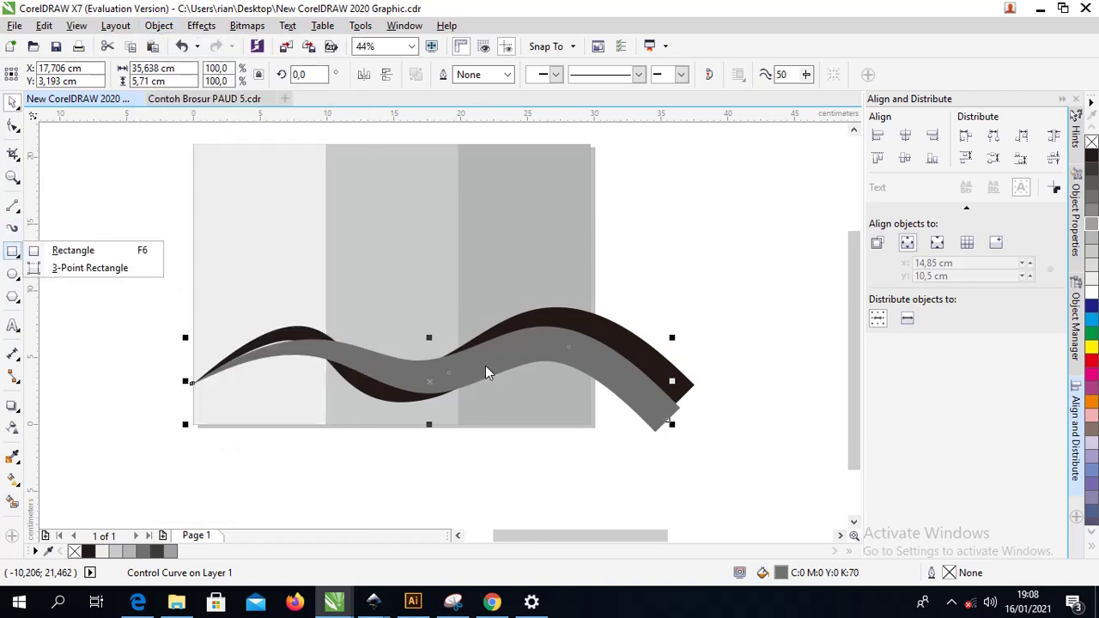
click(12, 228)
- Break the grey wave's Artistic Media group apart to separate its shape from the control curve
click(433, 378)
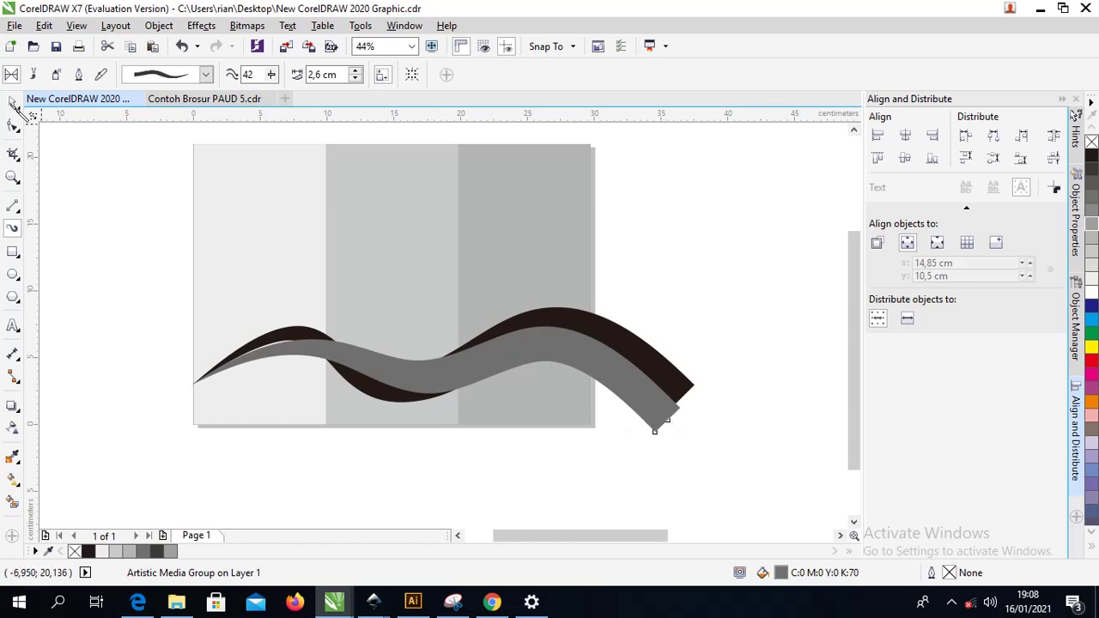
click(12, 102)
click(650, 235)
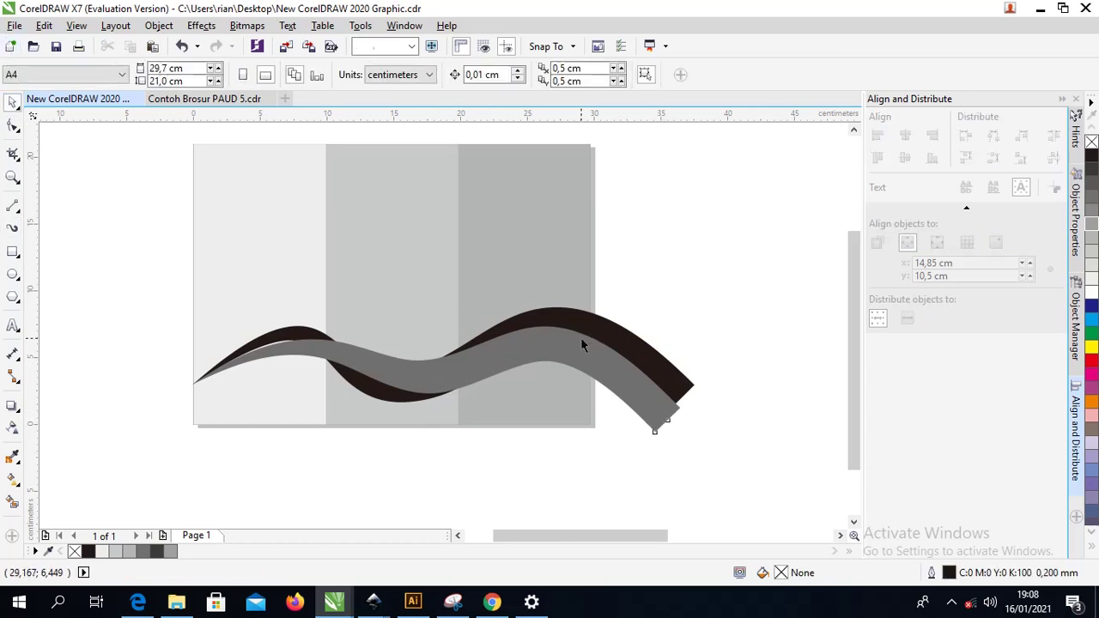
click(581, 338)
mouse_move(552, 338)
mouse_down()
mouse_move(537, 350)
mouse_move(554, 340)
mouse_up()
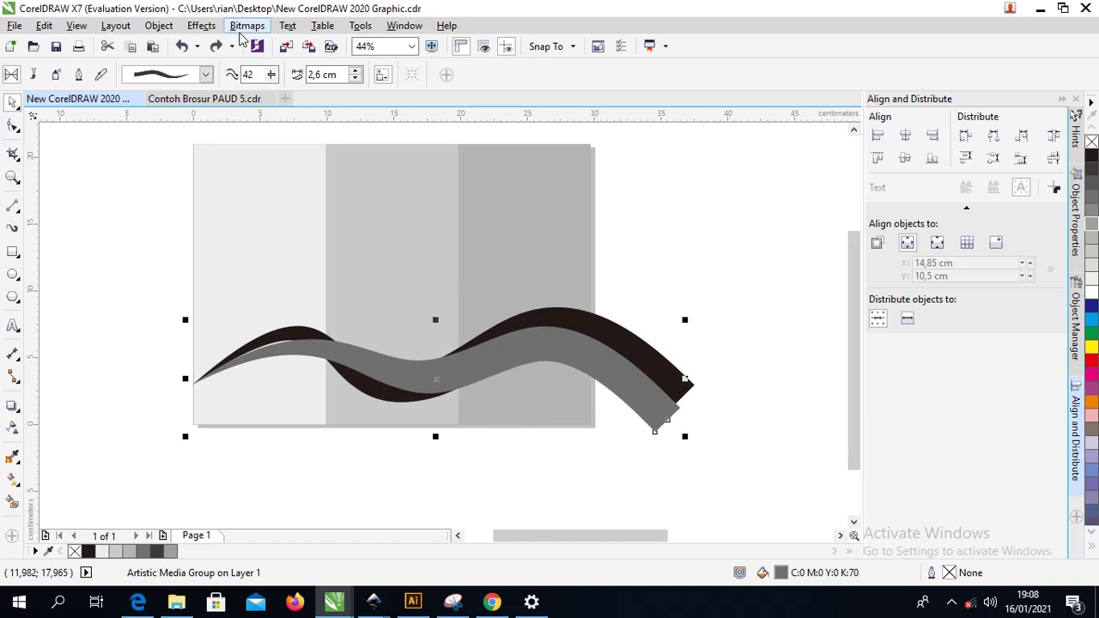
click(158, 26)
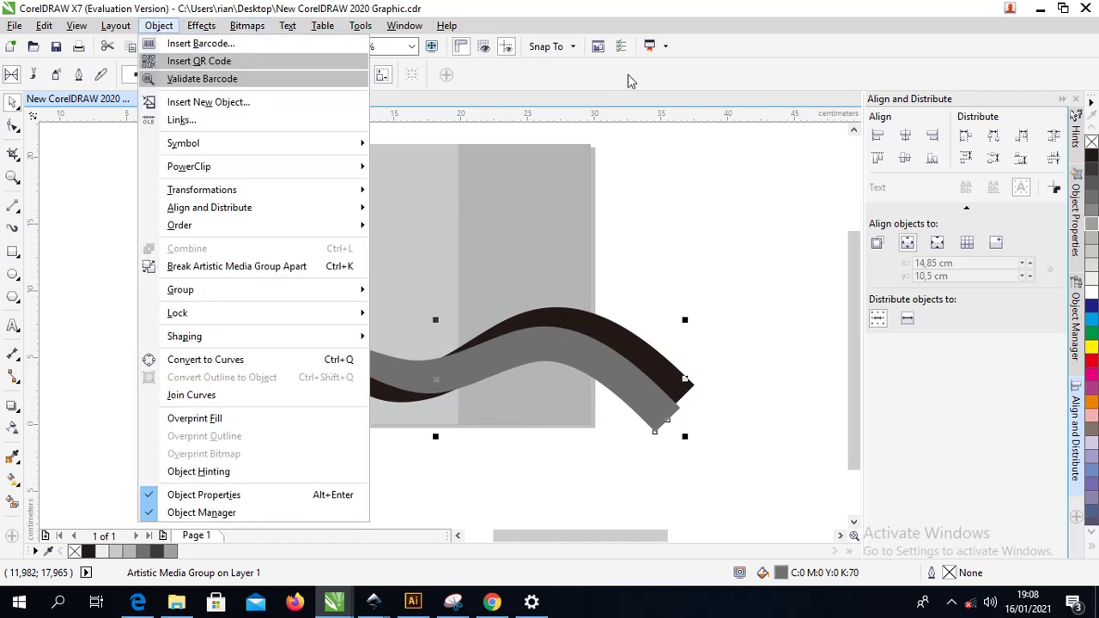
click(668, 82)
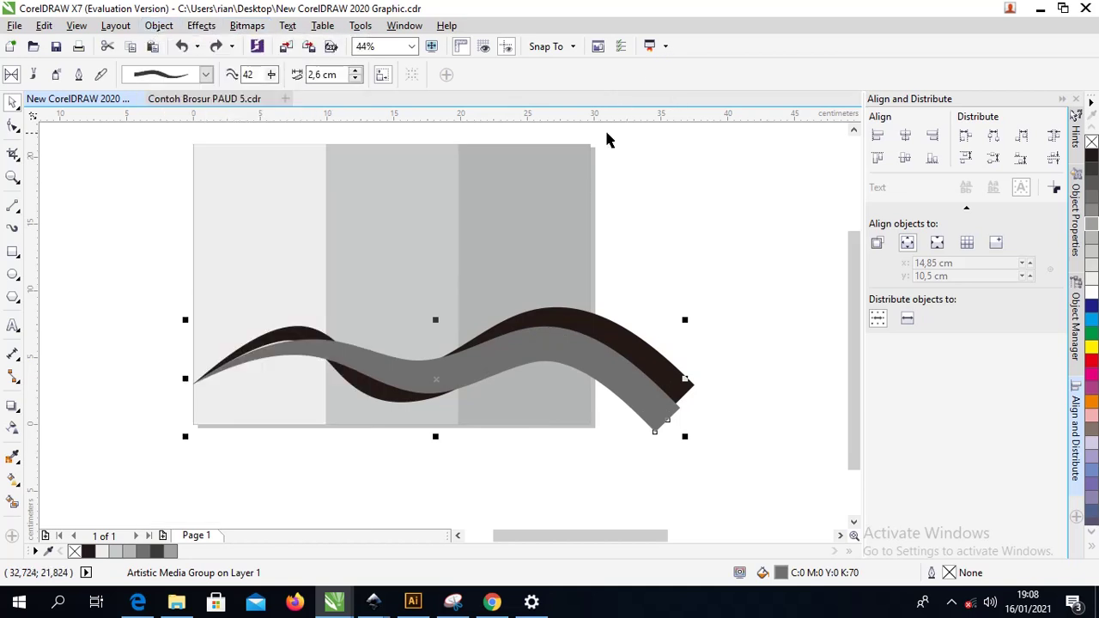
click(158, 26)
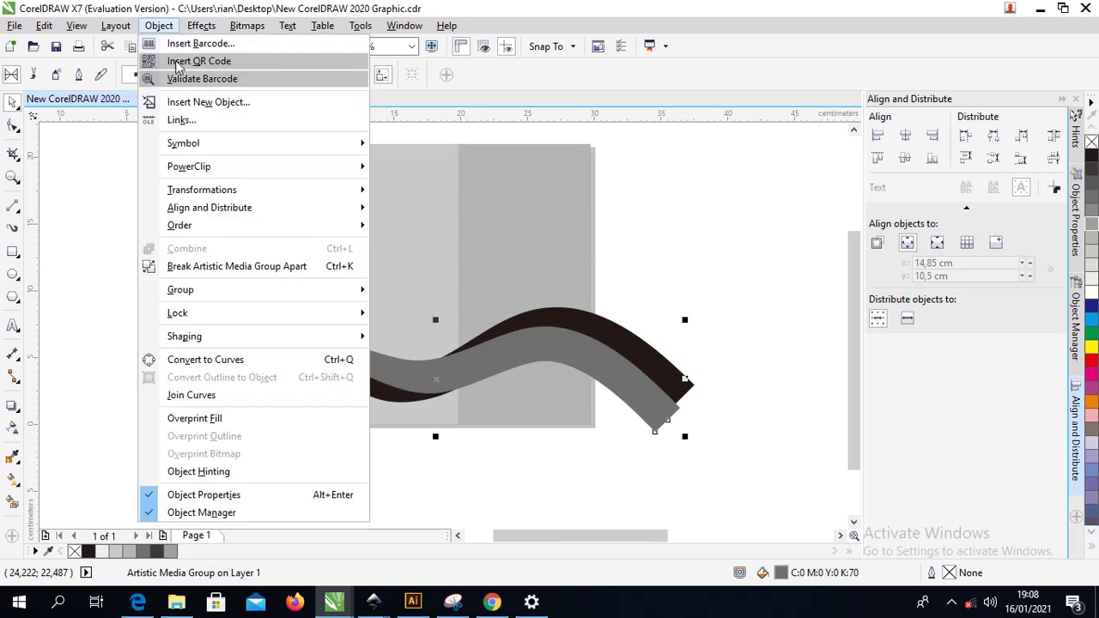
click(248, 267)
- Move the separated control curve slightly off the grey wave with a black outline, and delete it
click(534, 362)
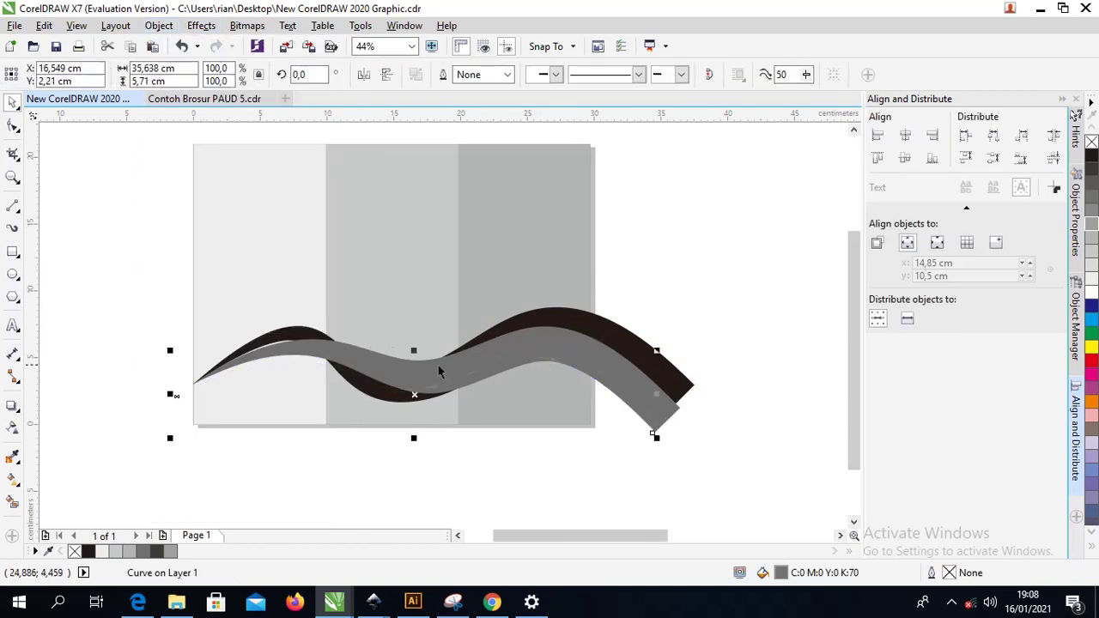
right_click(88, 551)
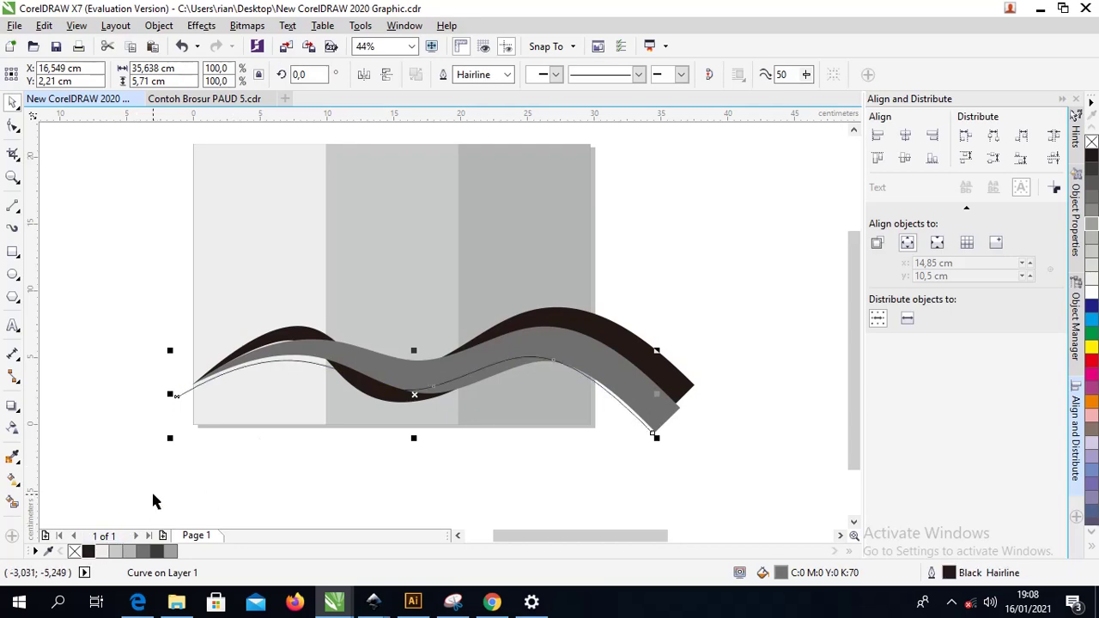
click(153, 501)
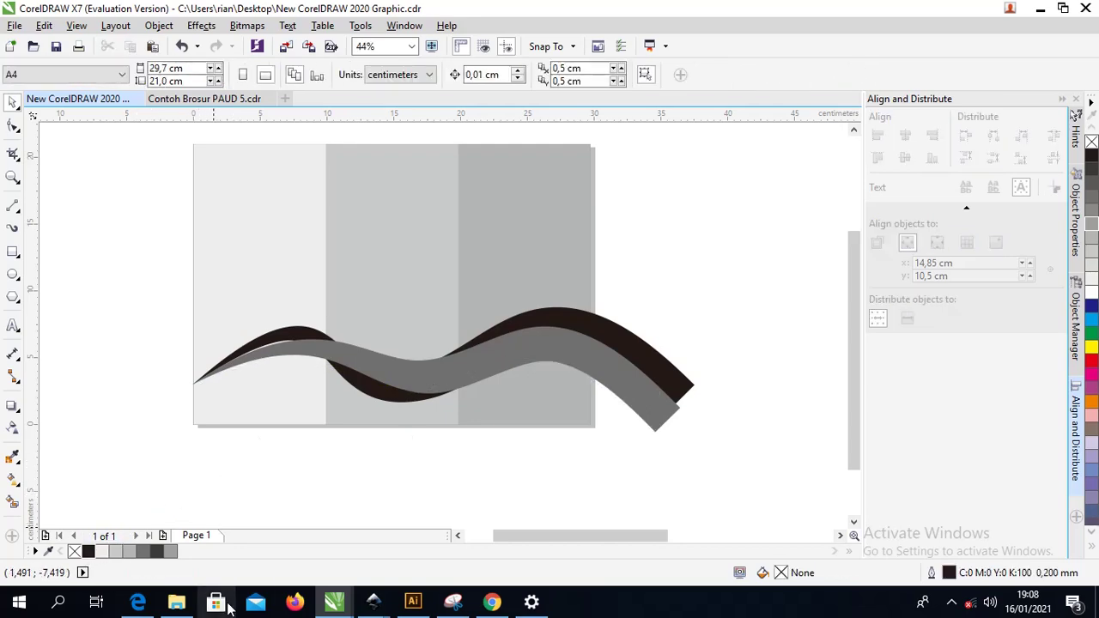
- Import Brosur_PAUD_5.svg-image1755-270 and Brosur_PAUD_5.svg-rect1695-738 from the Tutorial Dan Bahan folder into the brochure document
click(176, 601)
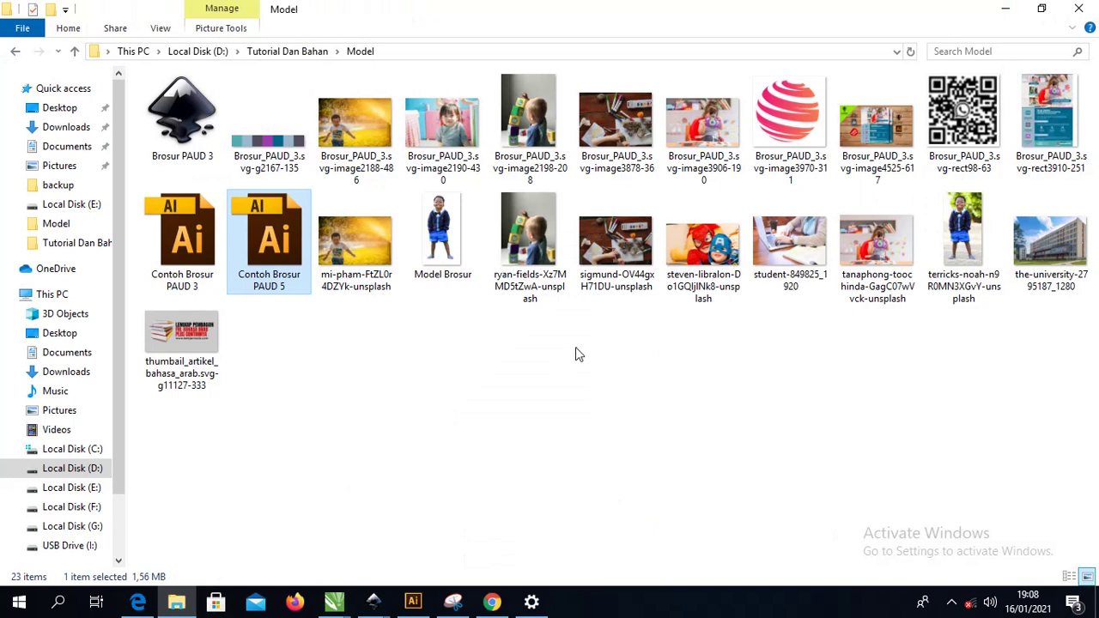
click(296, 51)
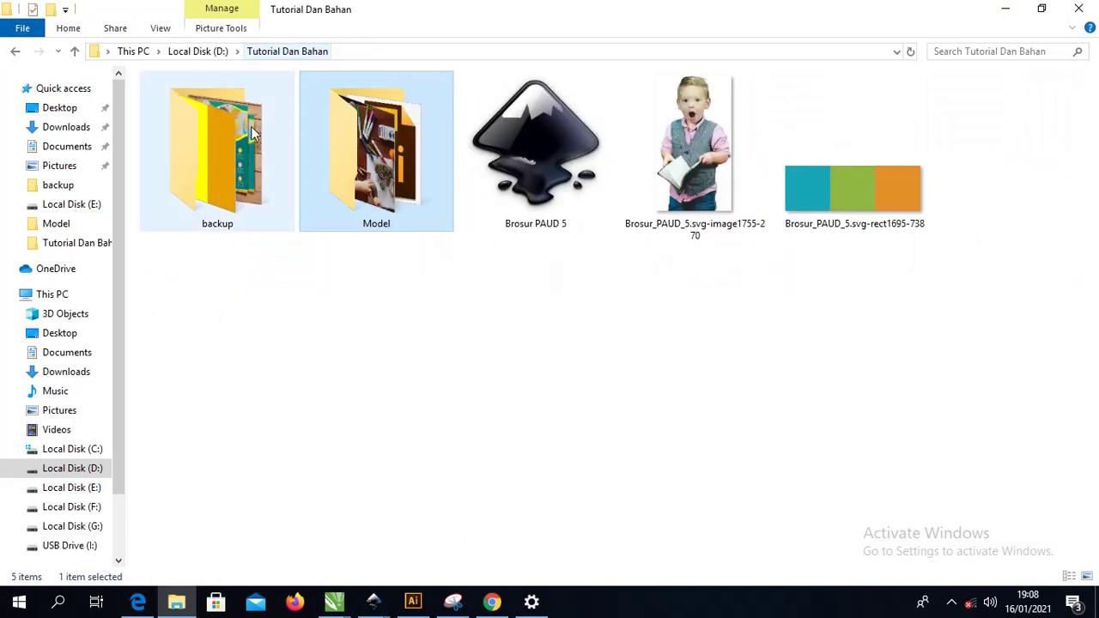
drag(883, 247, 697, 185)
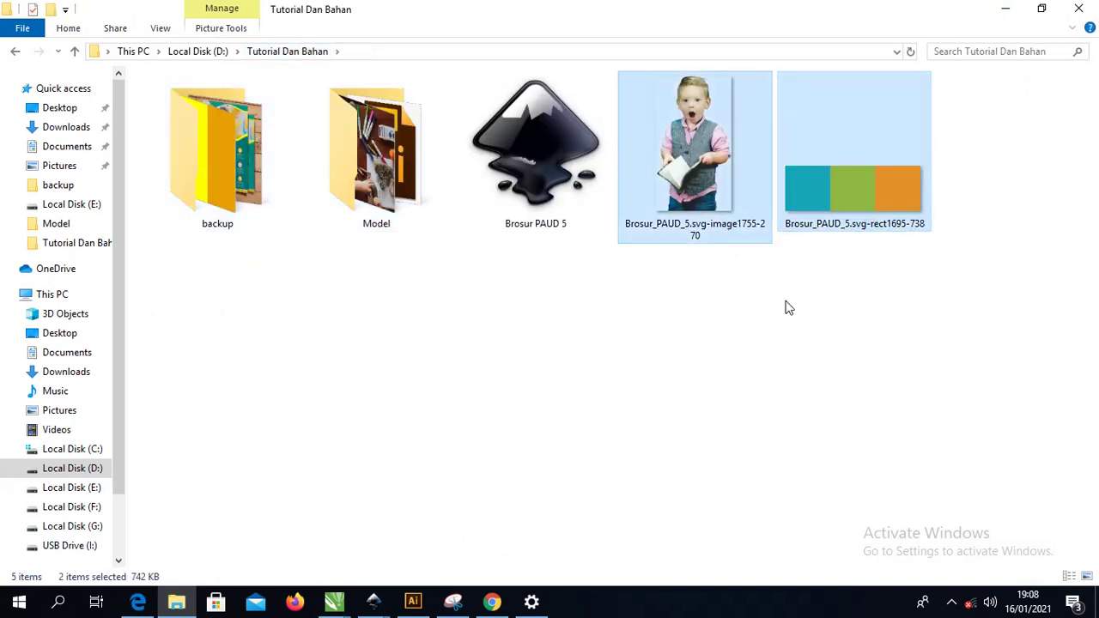
drag(858, 214, 422, 570)
drag(422, 577, 346, 454)
- Place the boy's photo beside the first panel and the three-colour palette just beyond the third panel, both off the page
scroll(335, 388, down, 4)
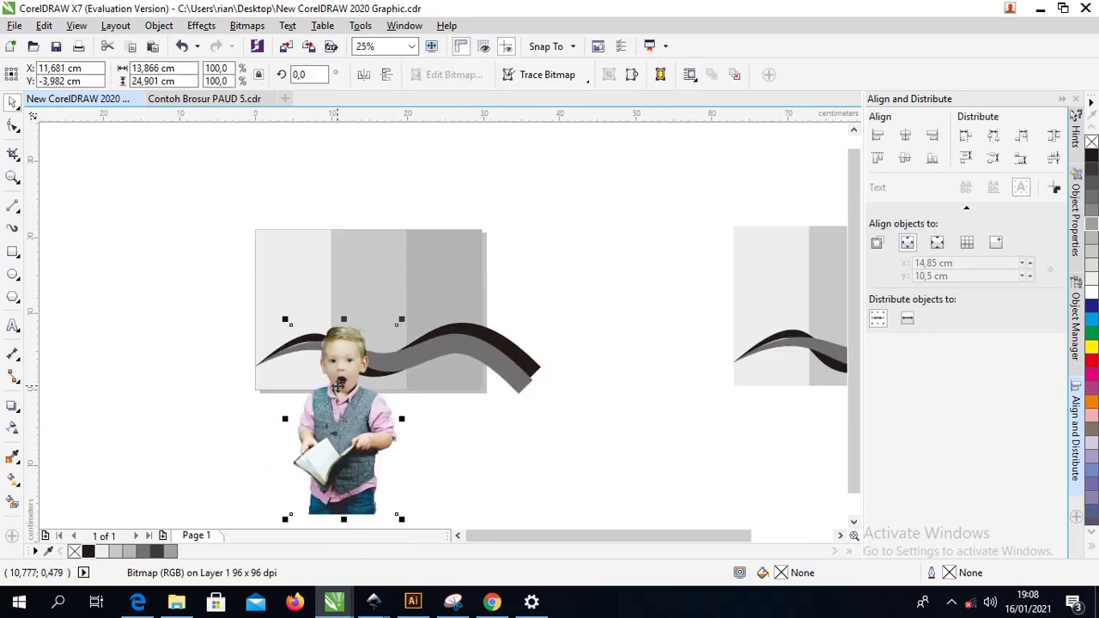
drag(312, 400, 488, 347)
drag(348, 404, 463, 332)
key(z)
drag(190, 256, 287, 328)
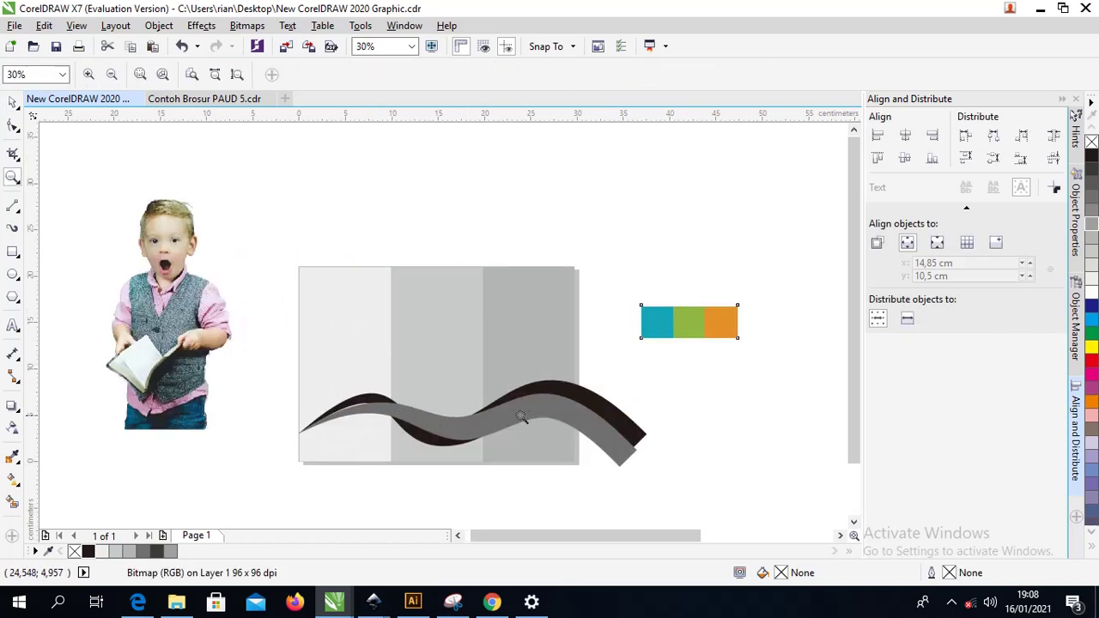
key(space)
scroll(300, 395, up, 4)
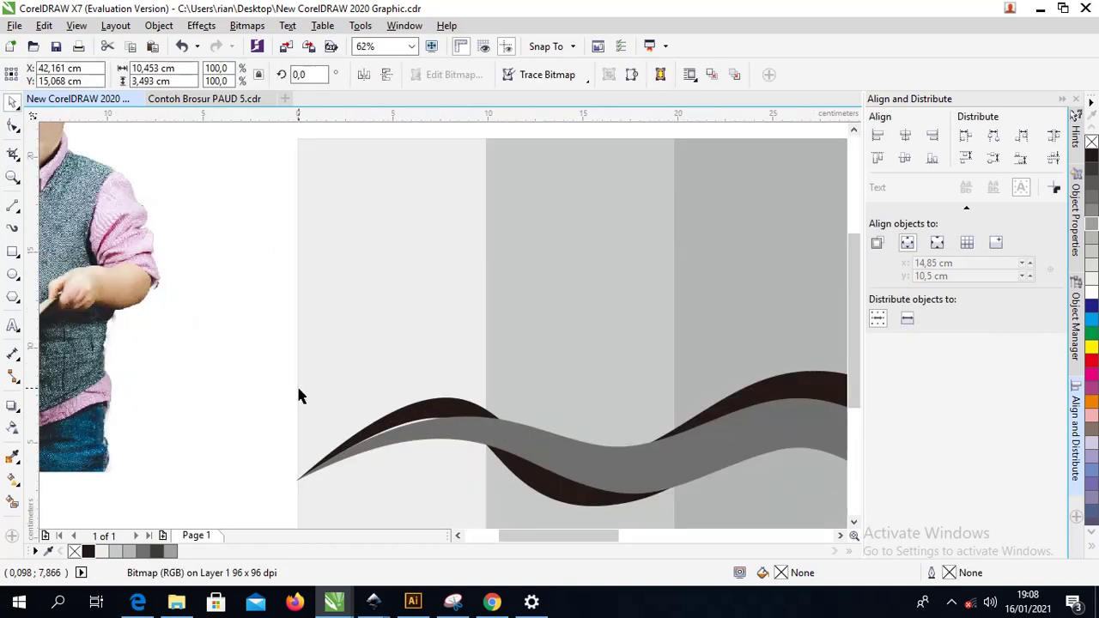
scroll(314, 427, down, 2)
scroll(272, 429, down, 2)
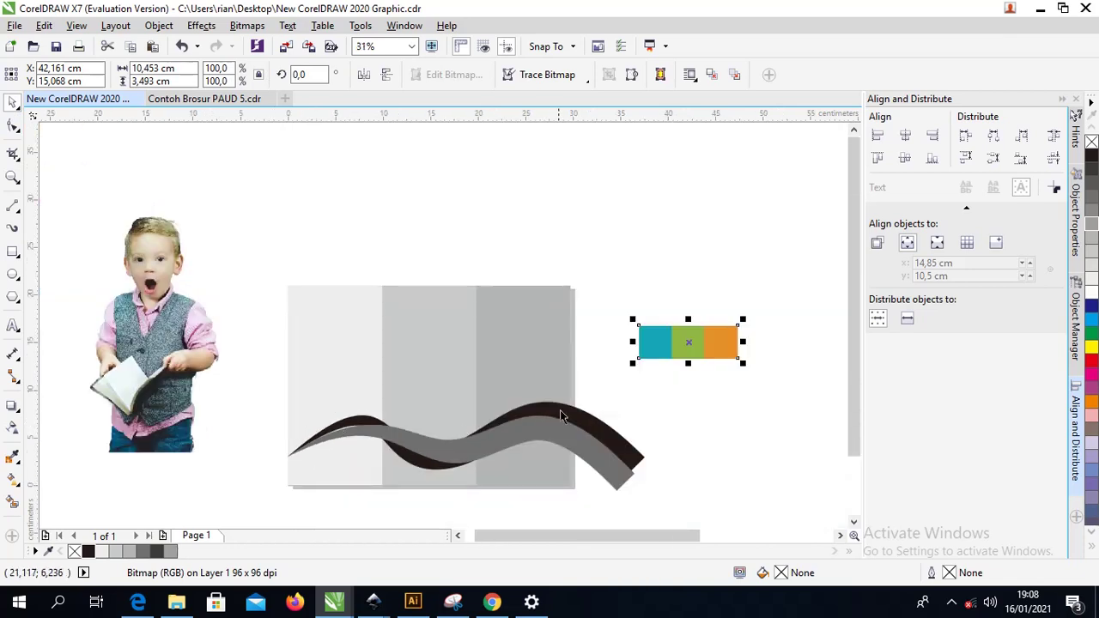
drag(671, 341, 635, 343)
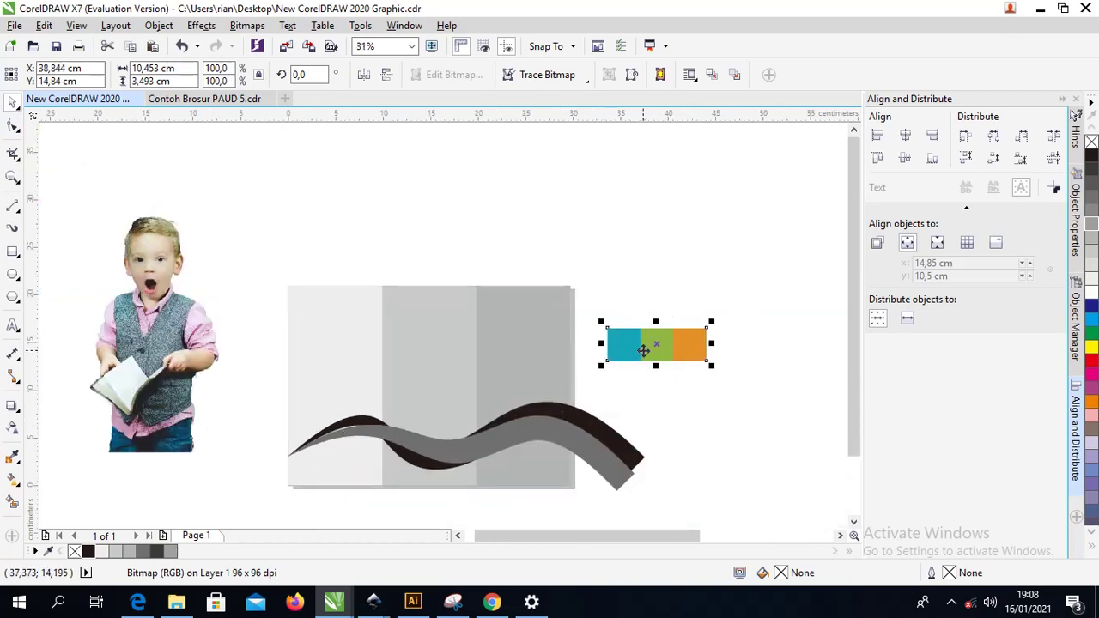
click(365, 317)
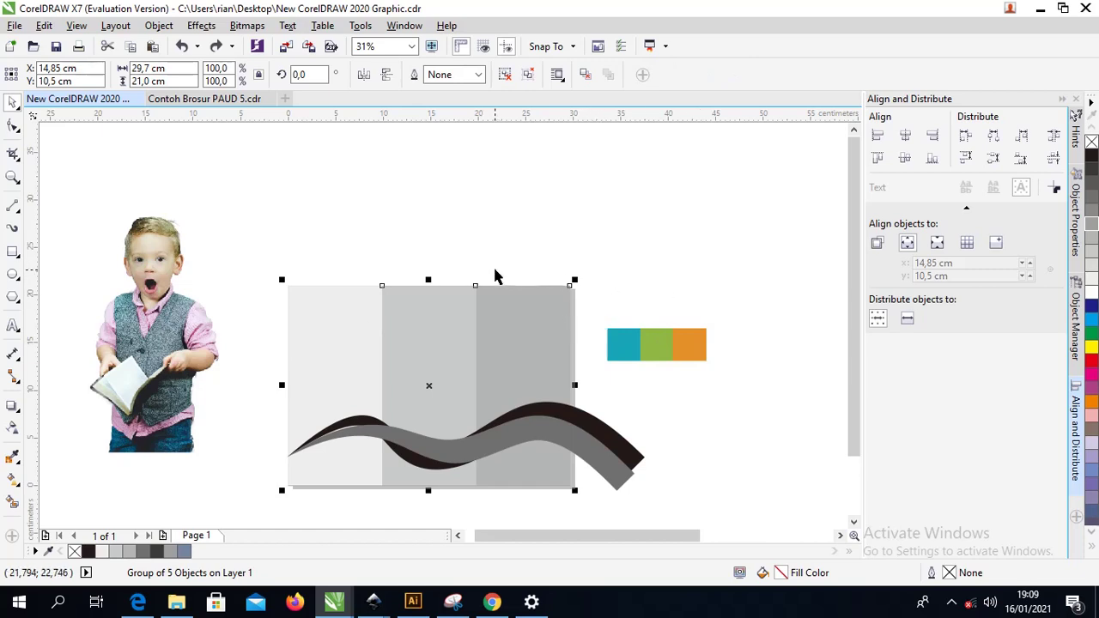
click(345, 319)
click(355, 297)
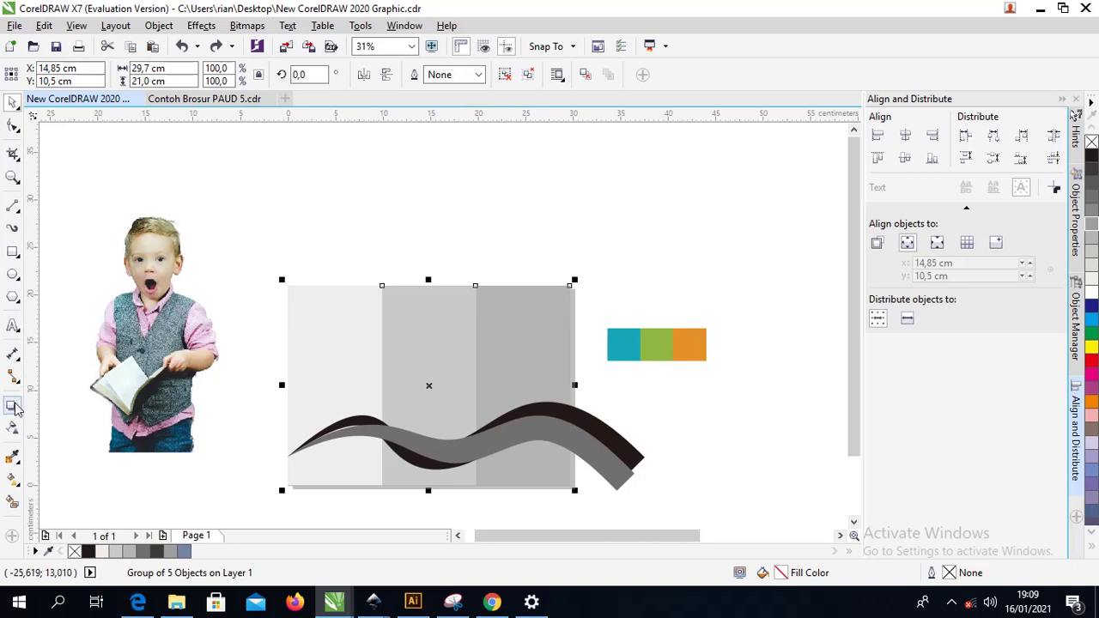
- Try Smart Fill above the waves in the first panel, undo it, and set the fill colour to the imported palette's teal
click(13, 504)
click(331, 335)
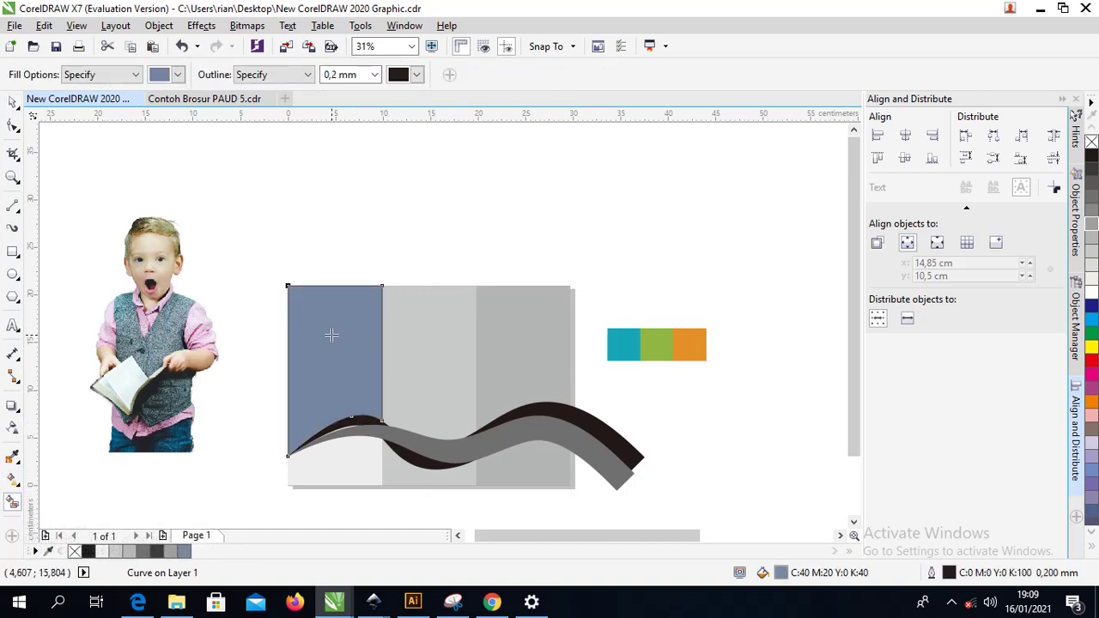
click(177, 74)
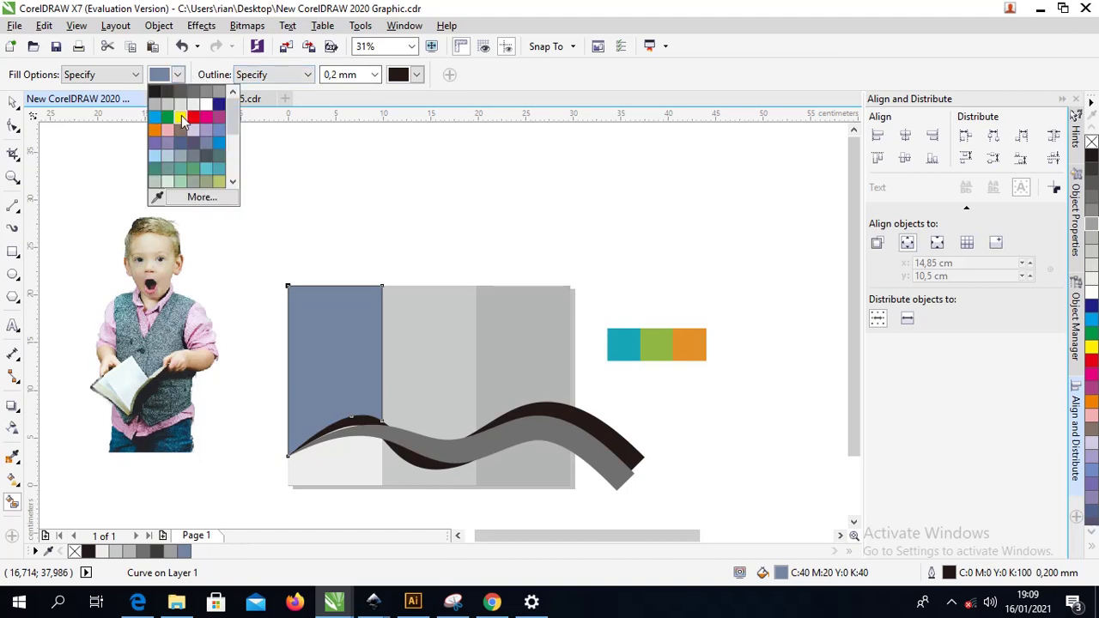
click(157, 198)
click(175, 198)
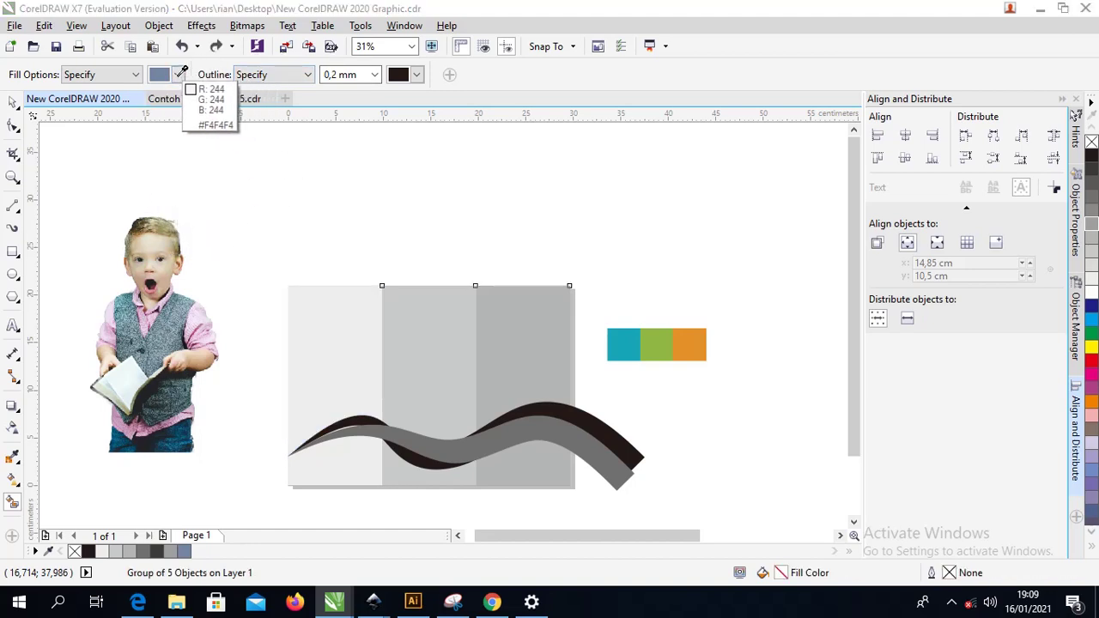
click(182, 73)
click(177, 75)
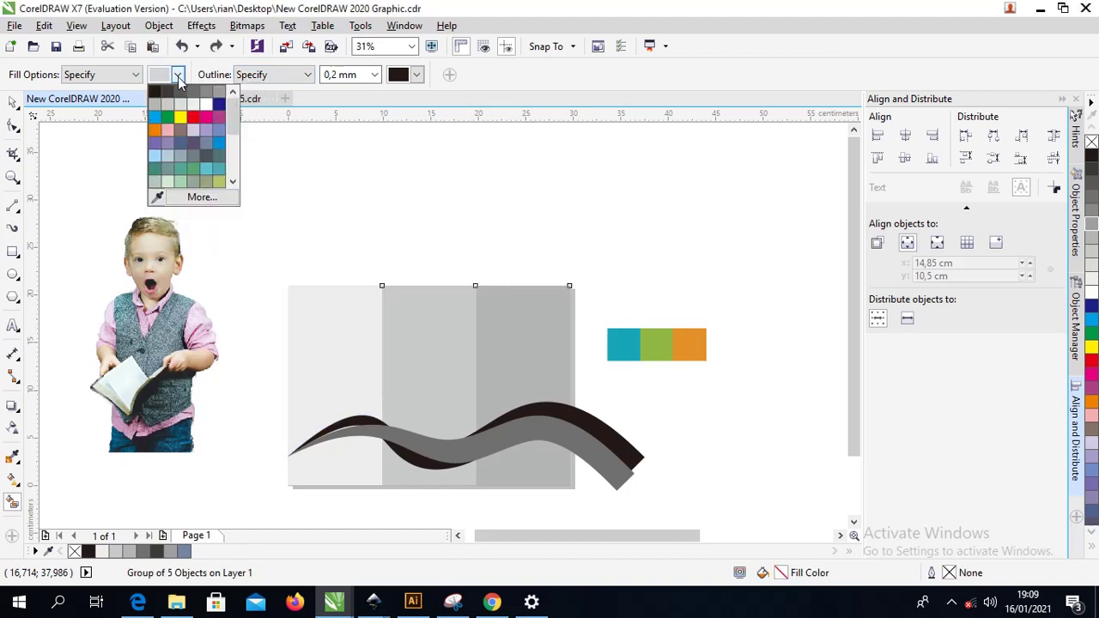
click(157, 197)
click(625, 340)
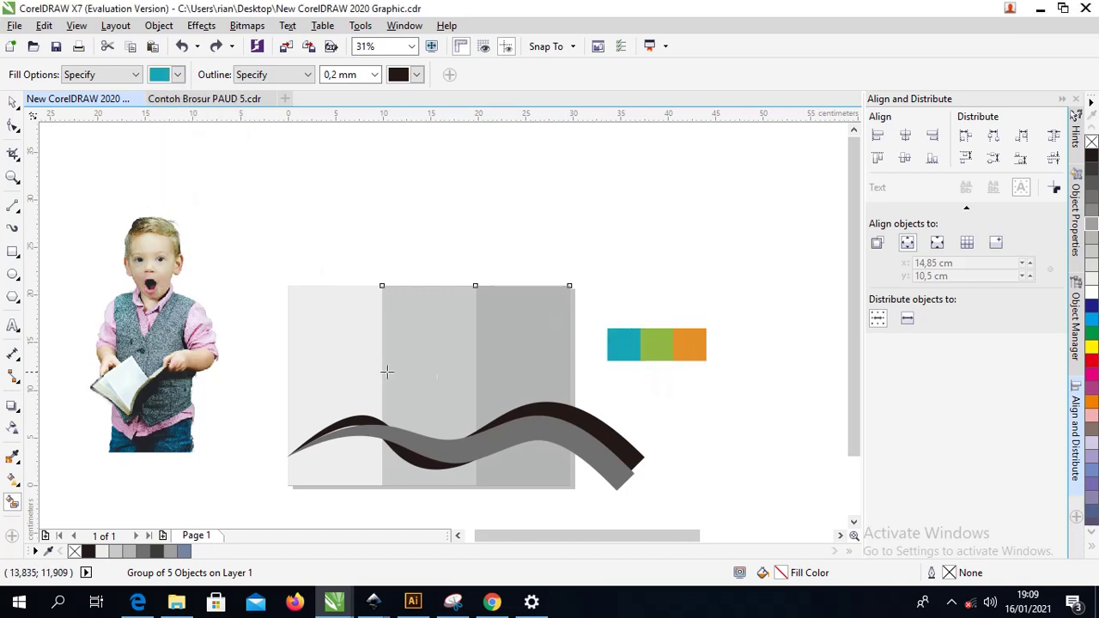
- Smart-fill the areas above the waves in all three panels with the sampled teal
click(335, 316)
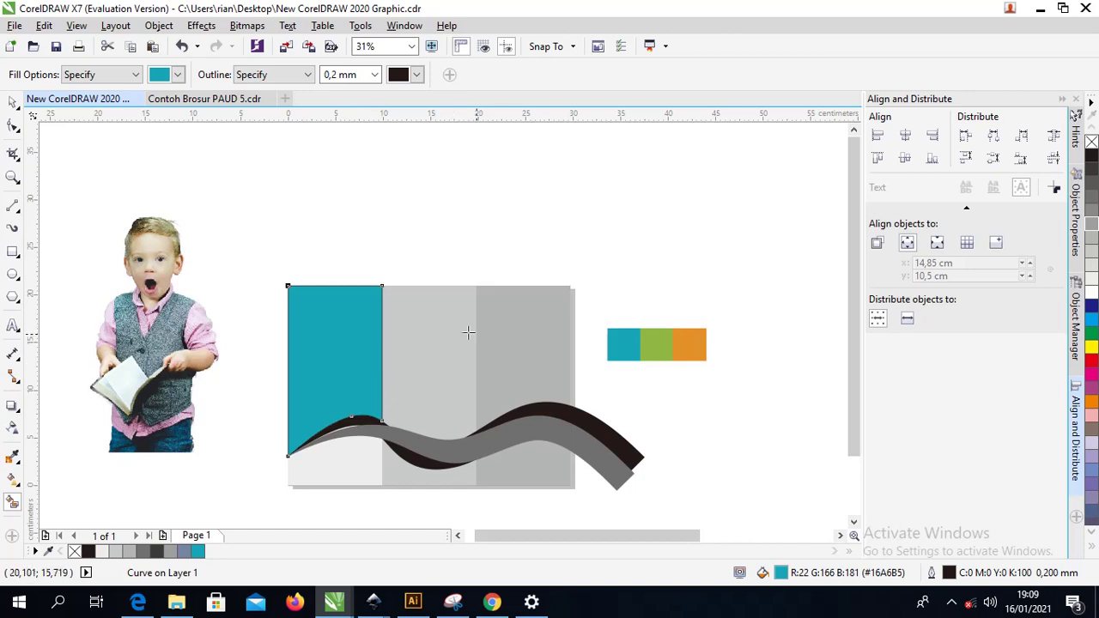
click(424, 314)
click(518, 329)
- Remove the outlines from the filled areas in the second and third panels and fill both with white
click(13, 103)
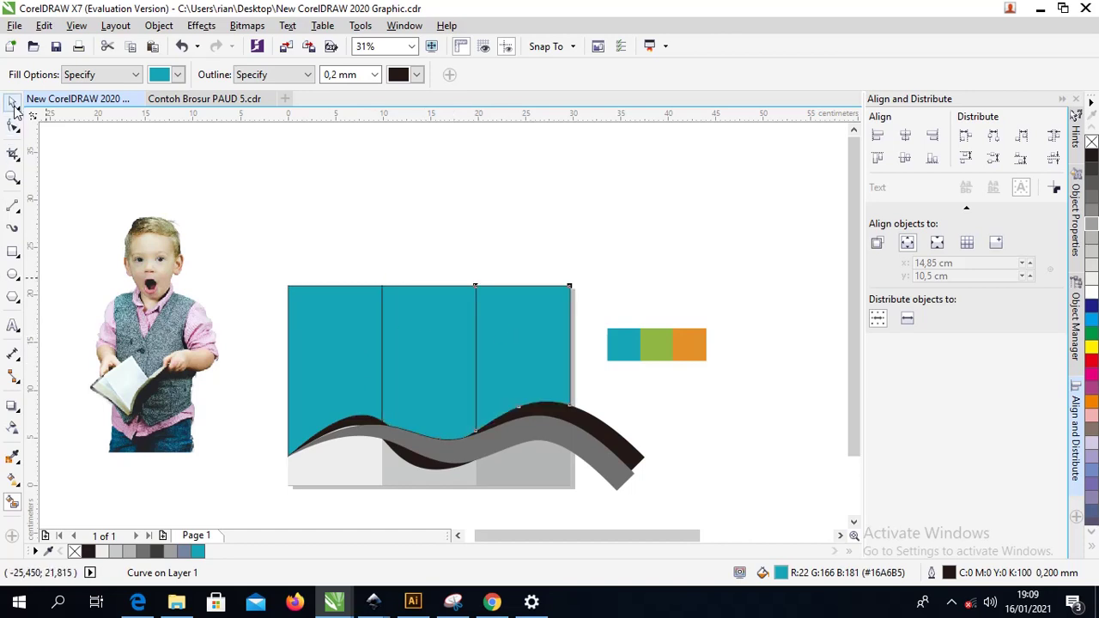
shift+click(429, 352)
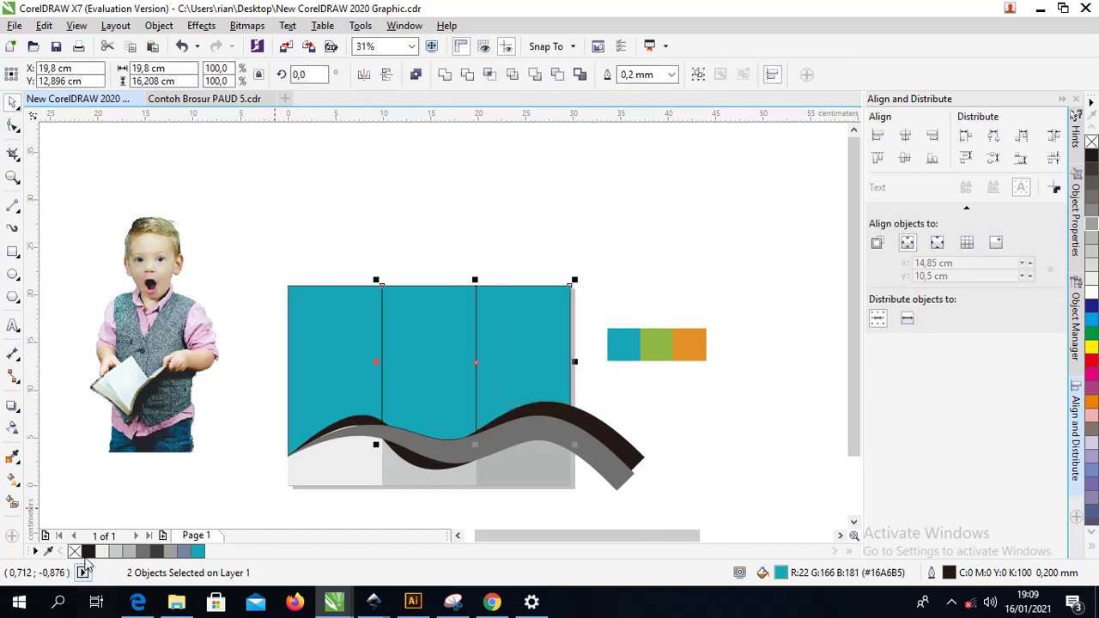
right_click(74, 551)
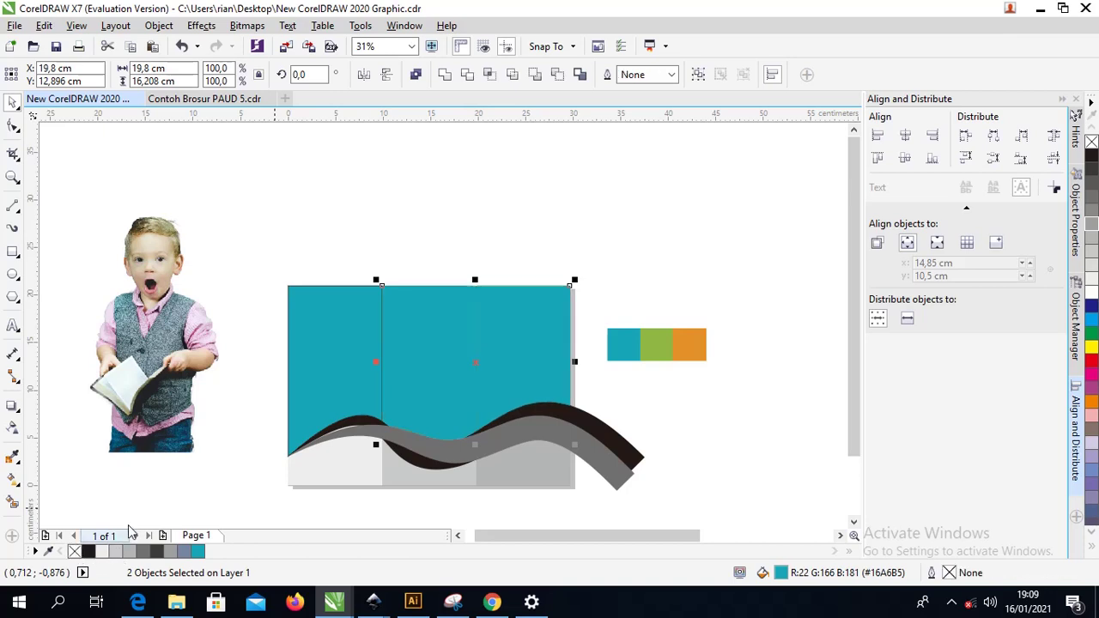
click(110, 550)
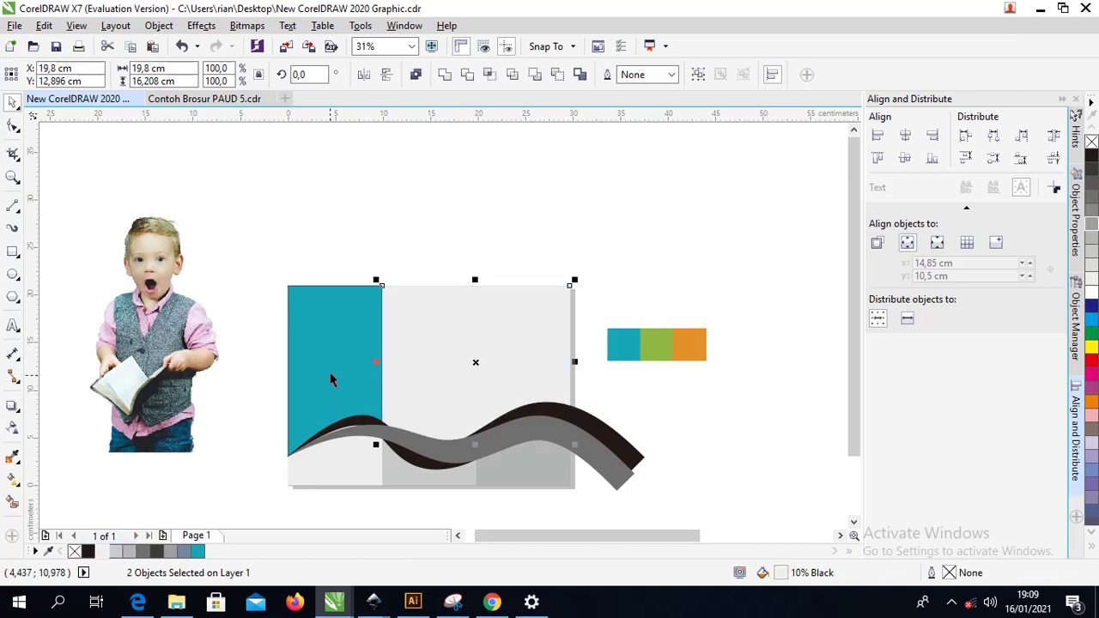
click(1089, 295)
click(334, 297)
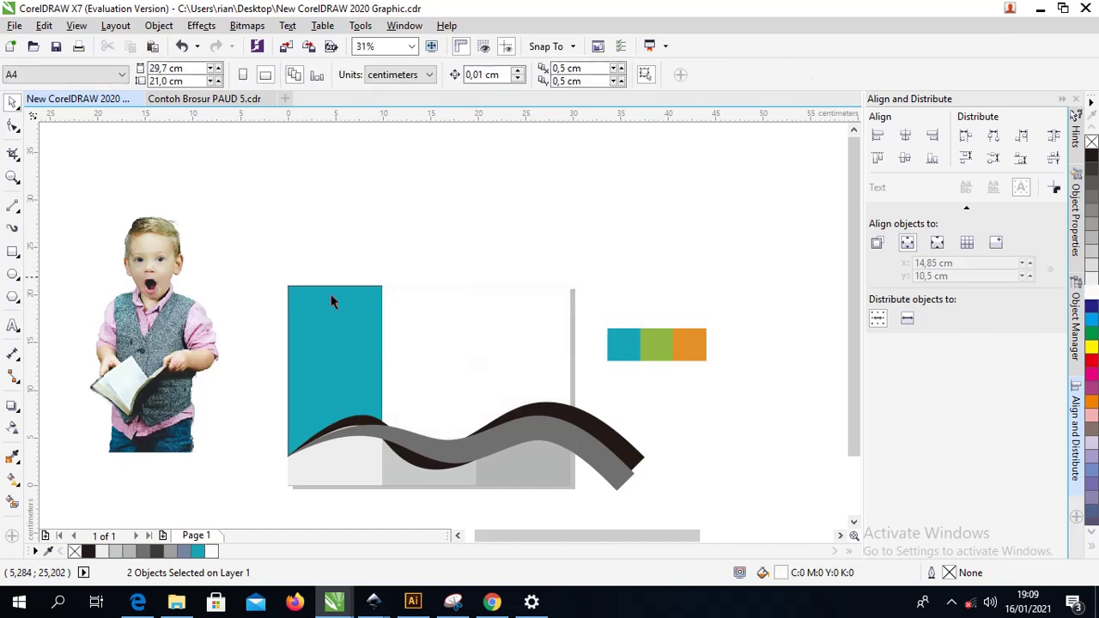
- Remove the outline from the first panel's teal area and smart-fill the areas below the waves in the second and third panels with teal
right_click(74, 551)
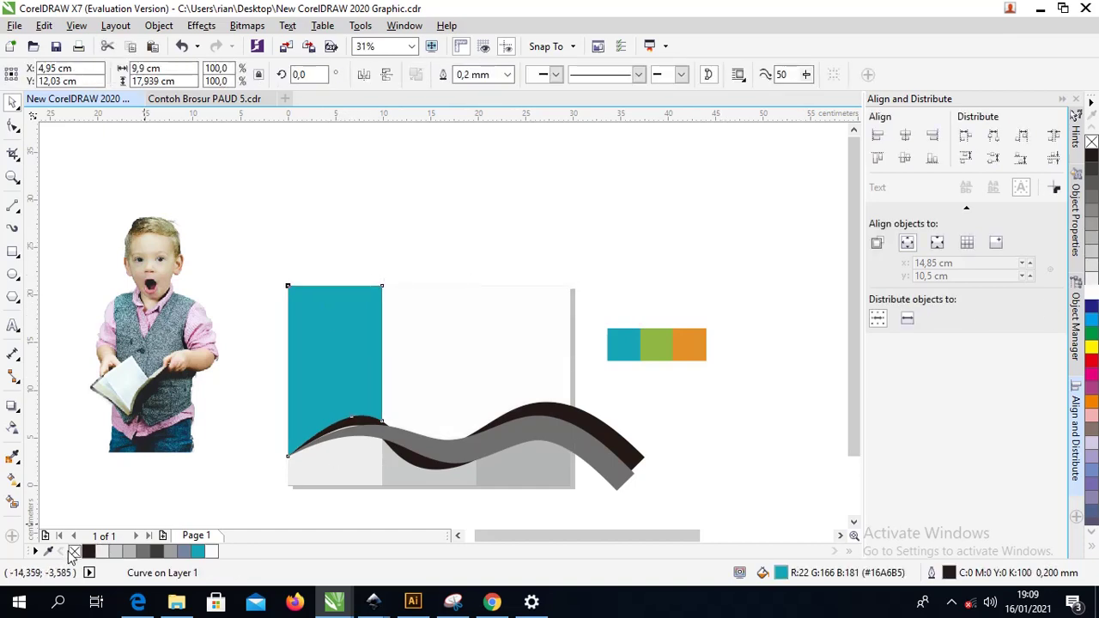
click(421, 229)
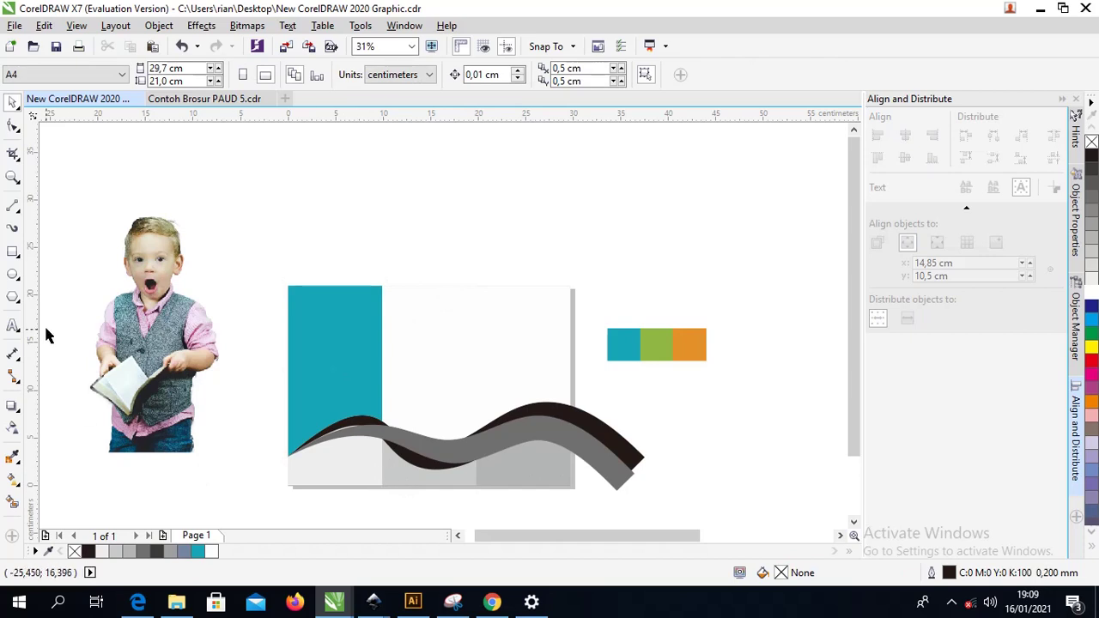
click(13, 502)
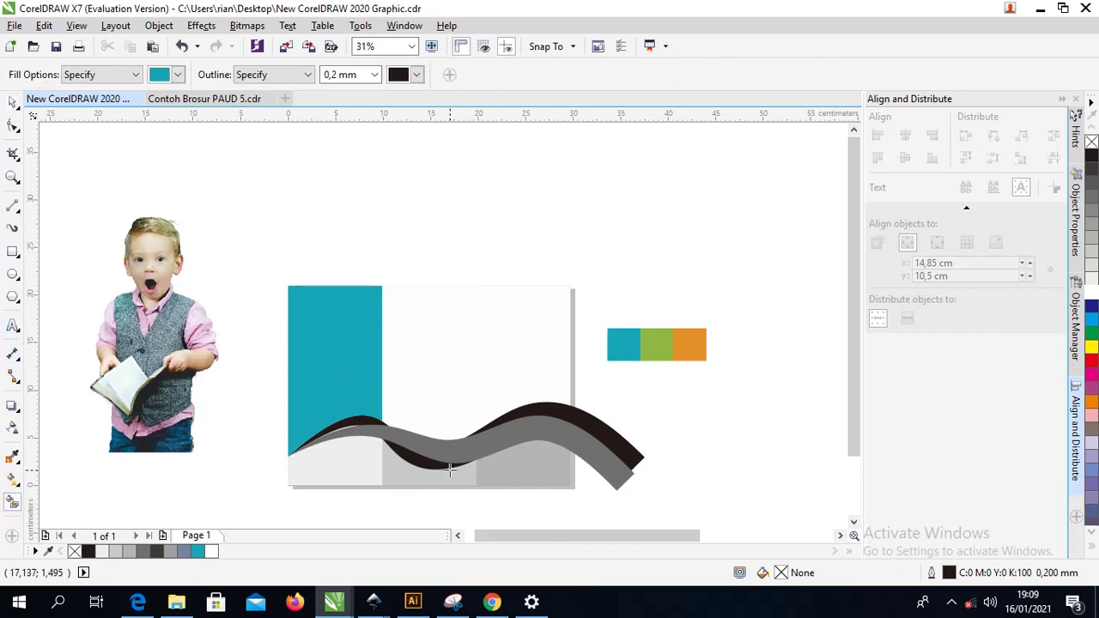
click(450, 470)
click(539, 475)
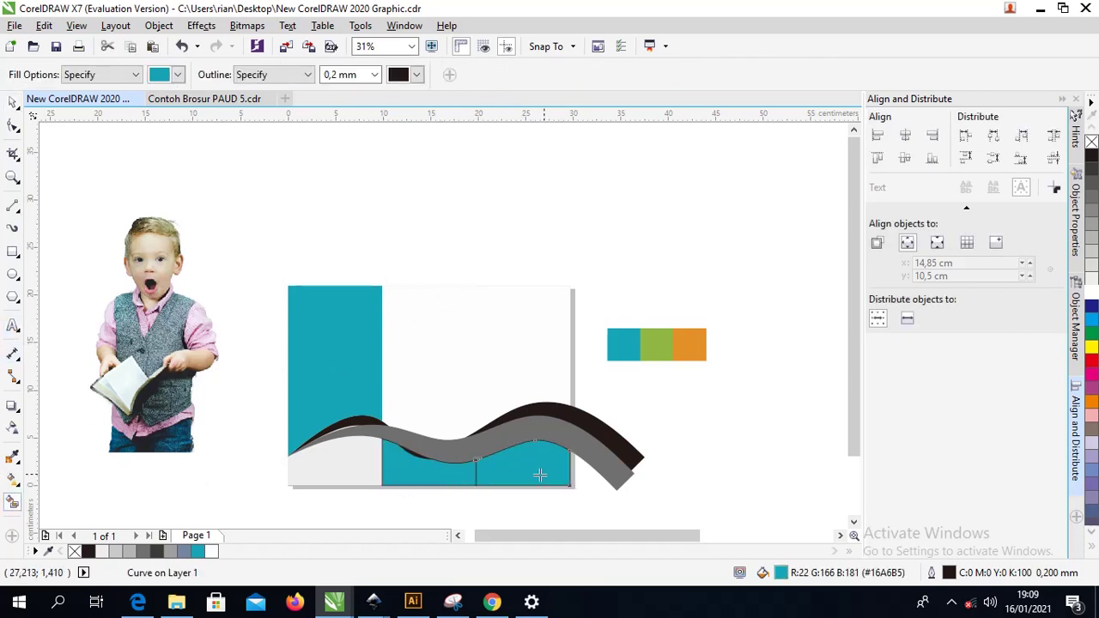
click(20, 110)
click(538, 266)
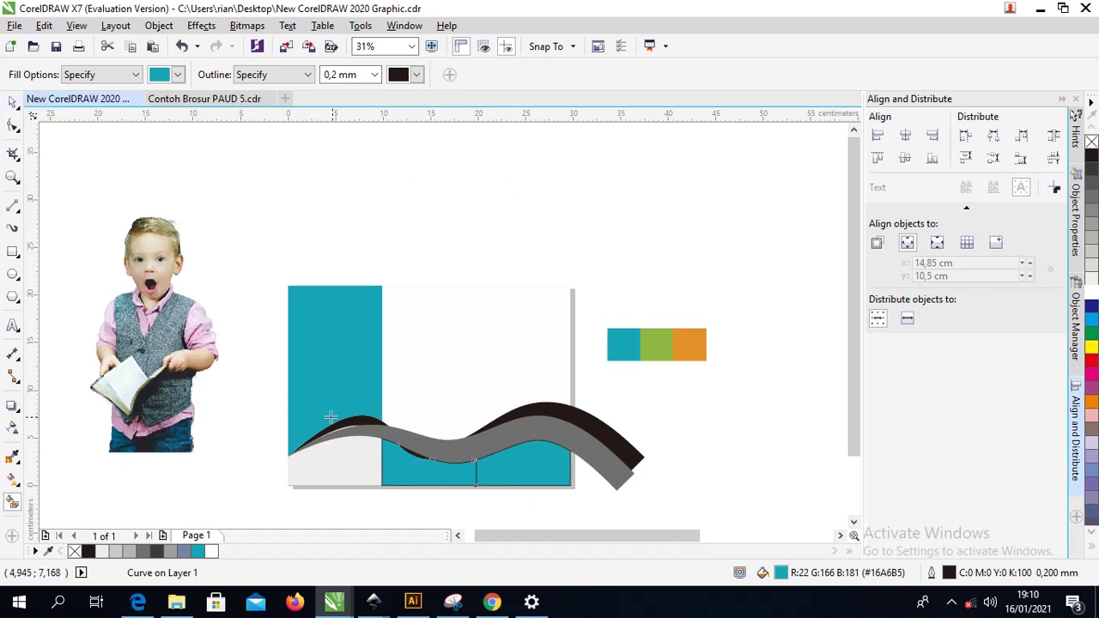
- Remove the outlines from the teal areas below the waves in the second and third panels
click(13, 102)
click(194, 159)
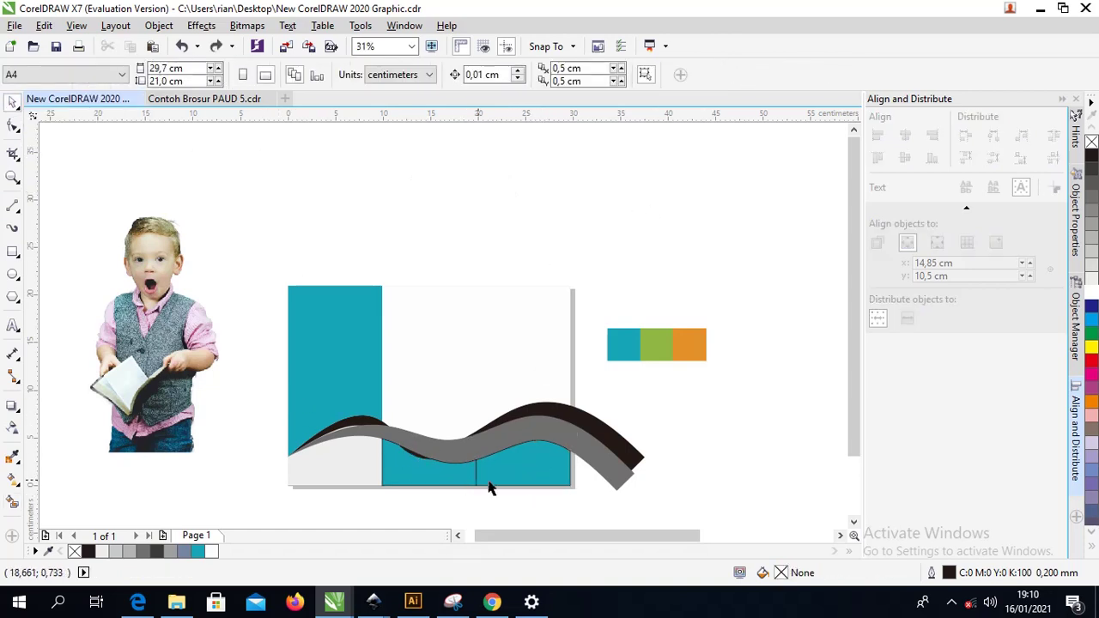
click(490, 486)
shift+click(389, 468)
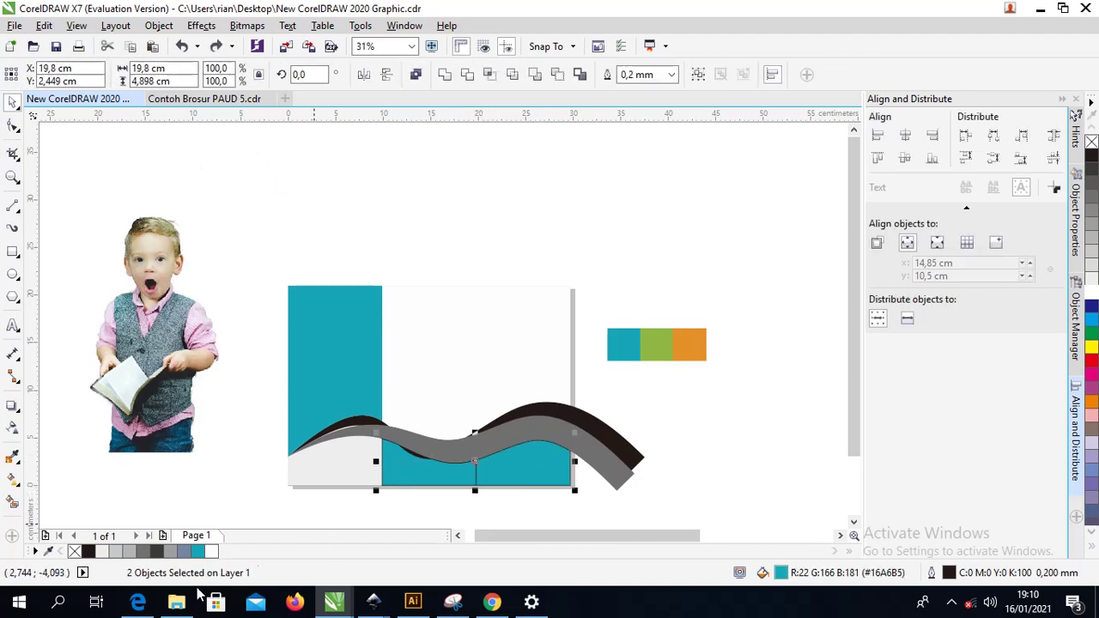
click(364, 247)
- Examine the narrow gap between the black and grey waves in the first panel up close
scroll(341, 443, up, 2)
scroll(347, 417, up, 4)
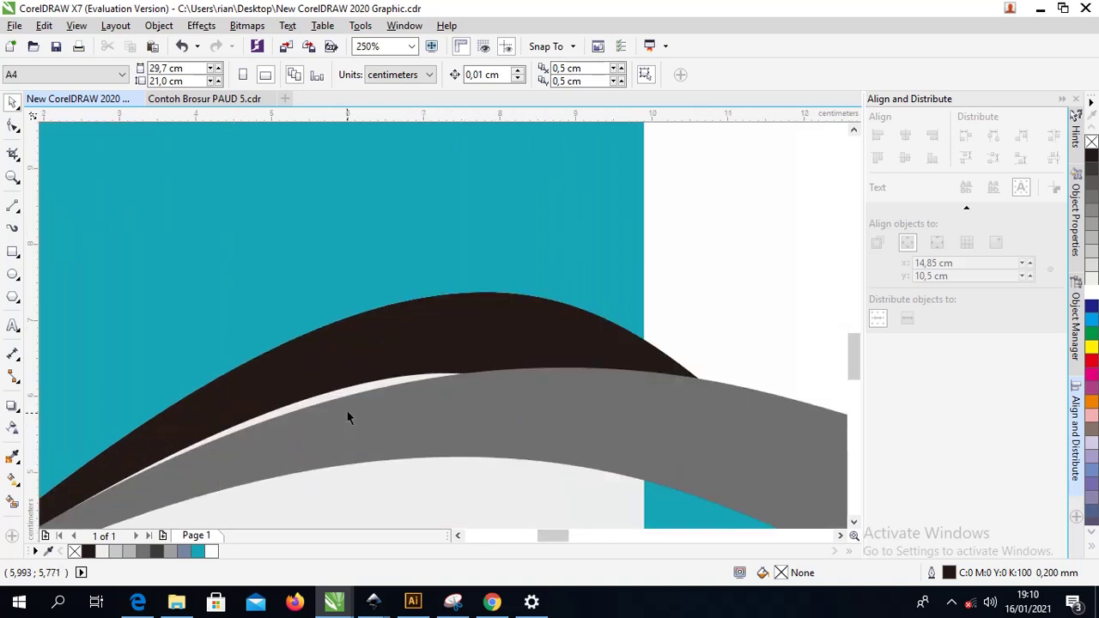
- Smart-fill the white gap beneath the black ribbon's first arch with teal and remove the new shape's outline
click(347, 395)
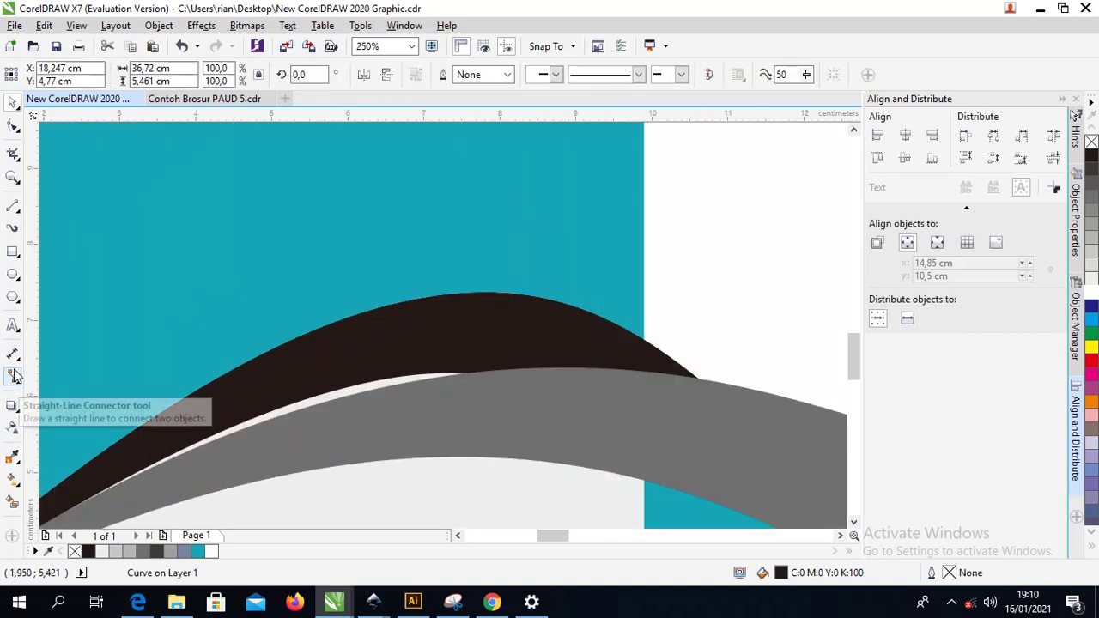
click(12, 502)
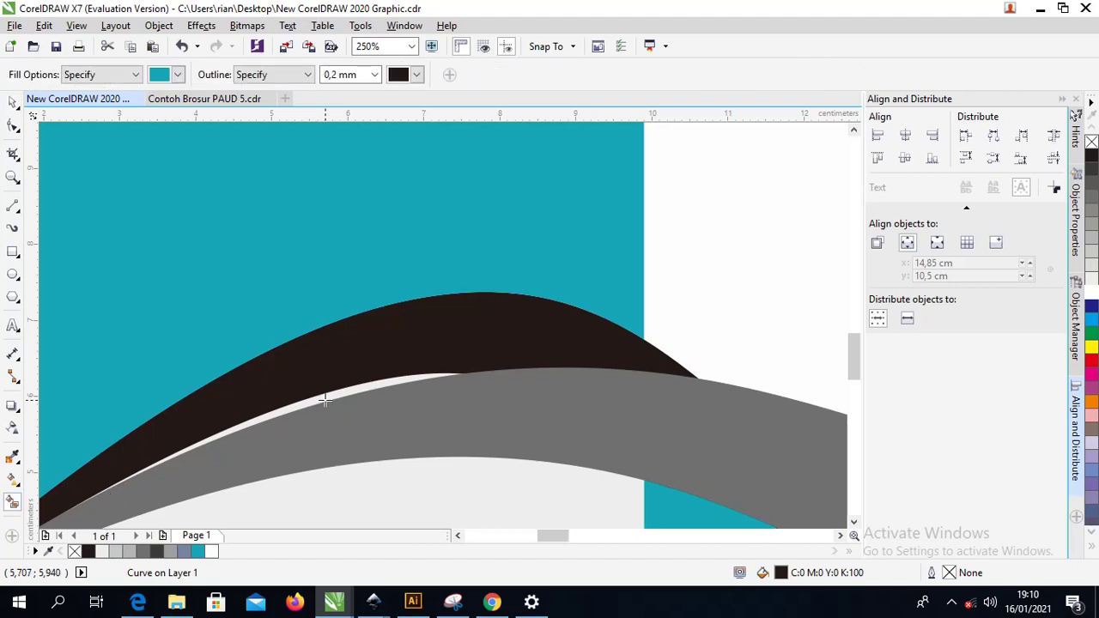
click(325, 398)
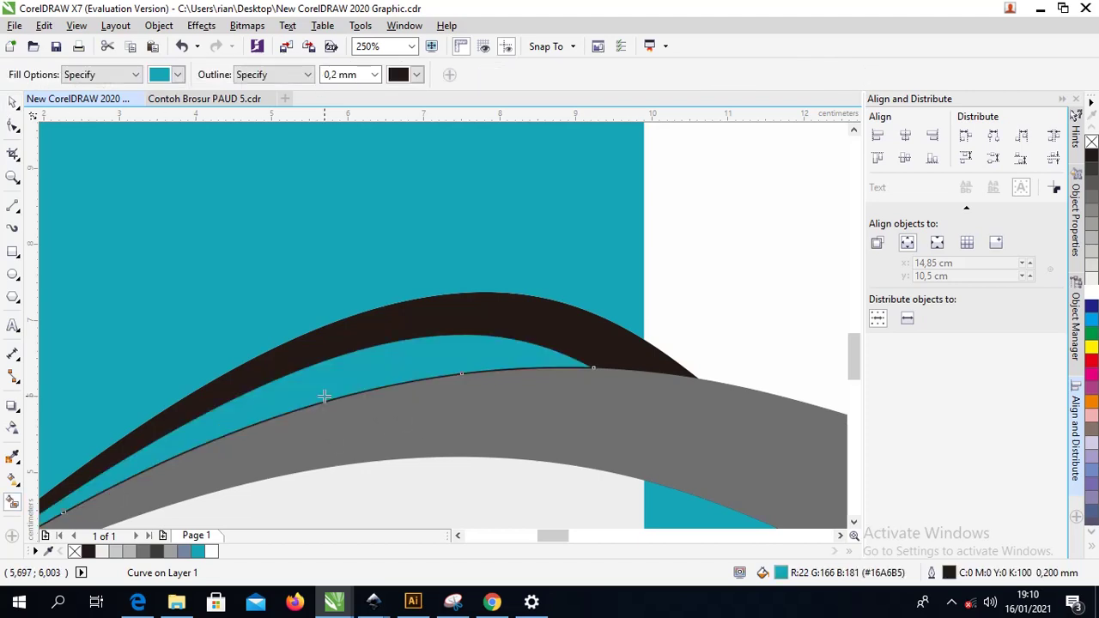
click(12, 102)
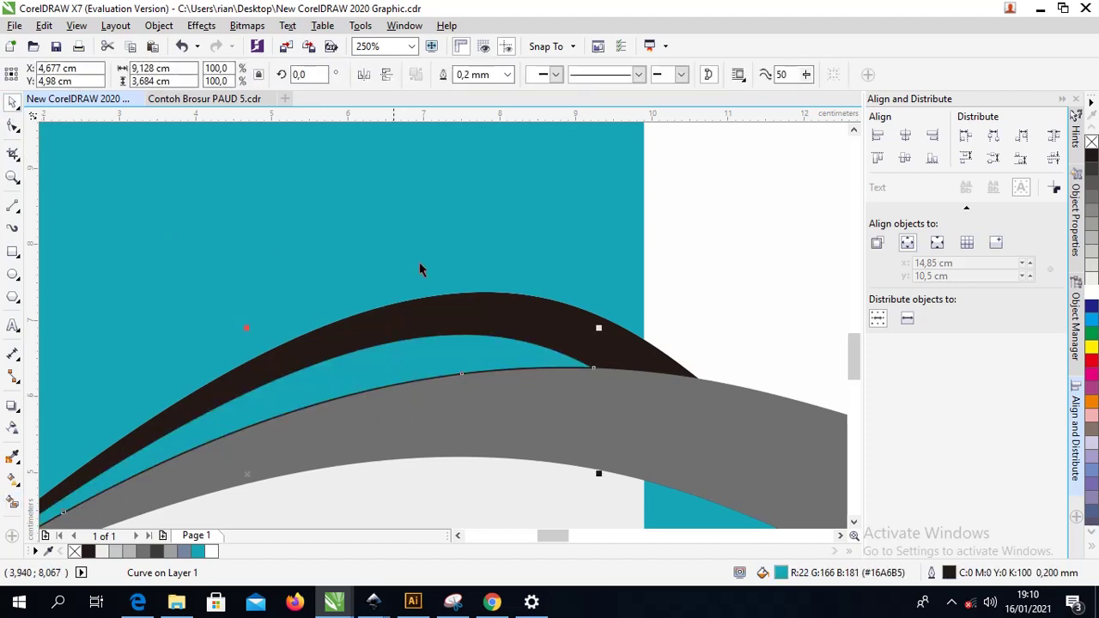
right_click(74, 551)
click(14, 126)
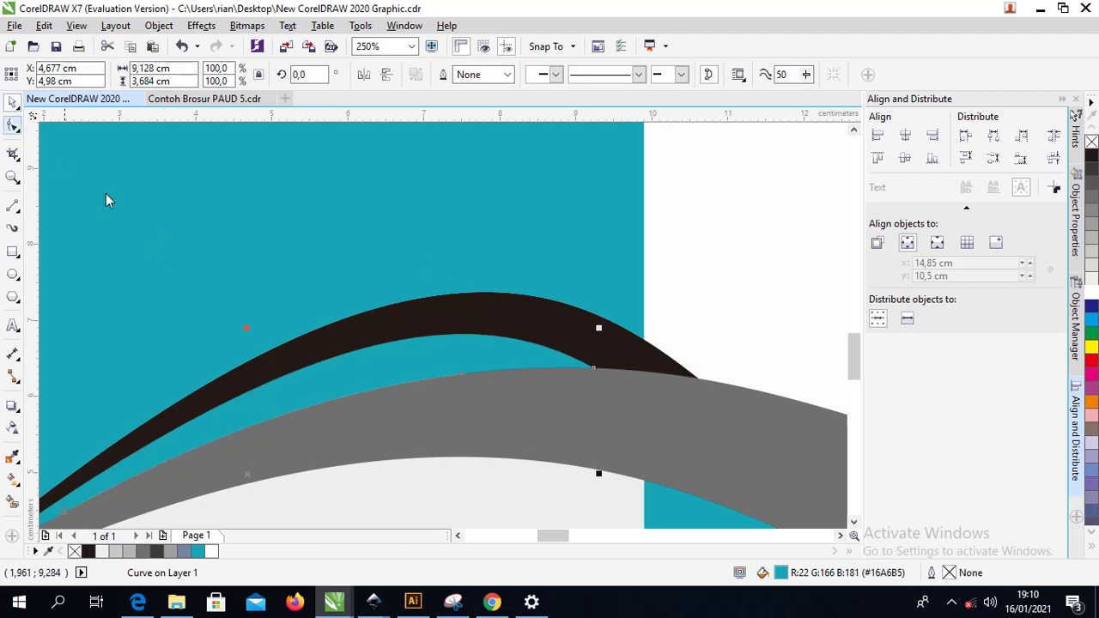
- Bring the black and grey ribbons to the front, above the teal gap fill
click(544, 307)
scroll(533, 322, down, 2)
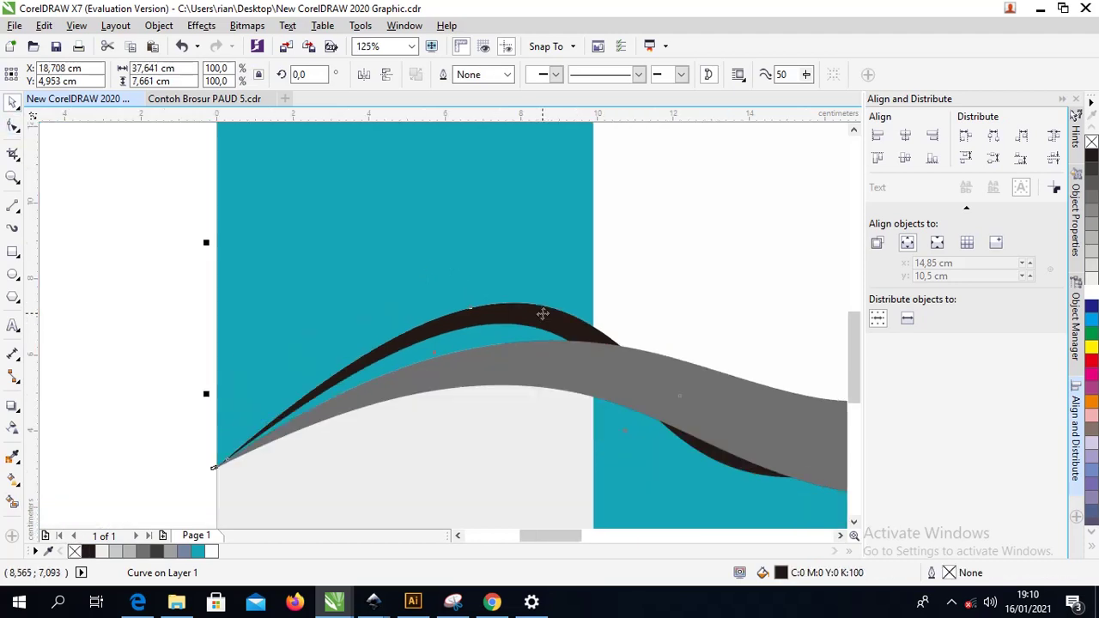
shift+click(606, 374)
scroll(357, 335, down, 4)
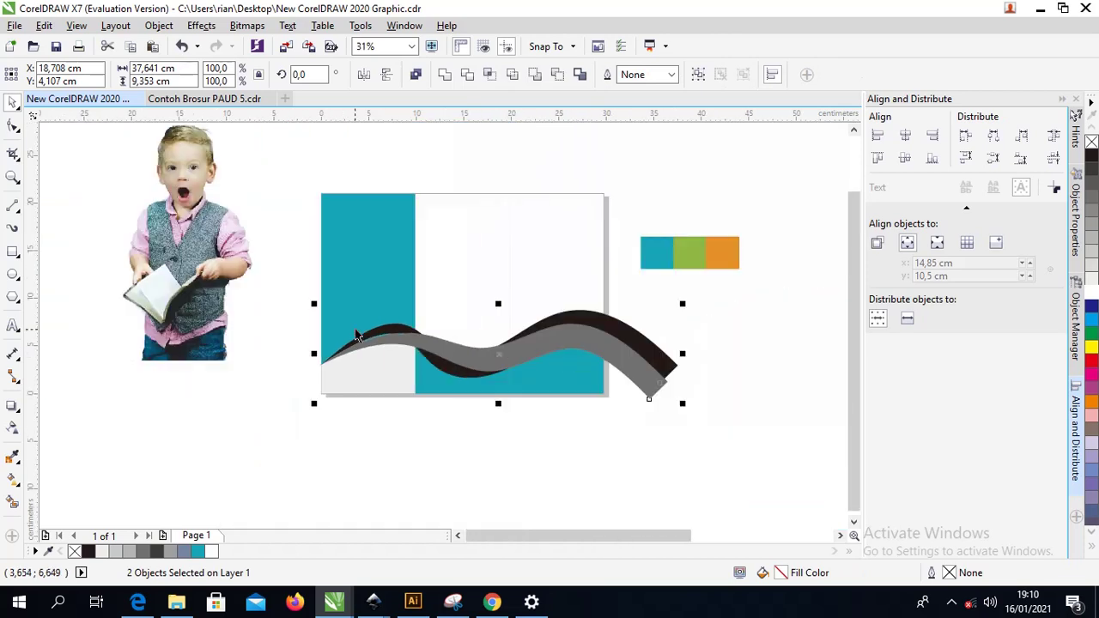
click(624, 471)
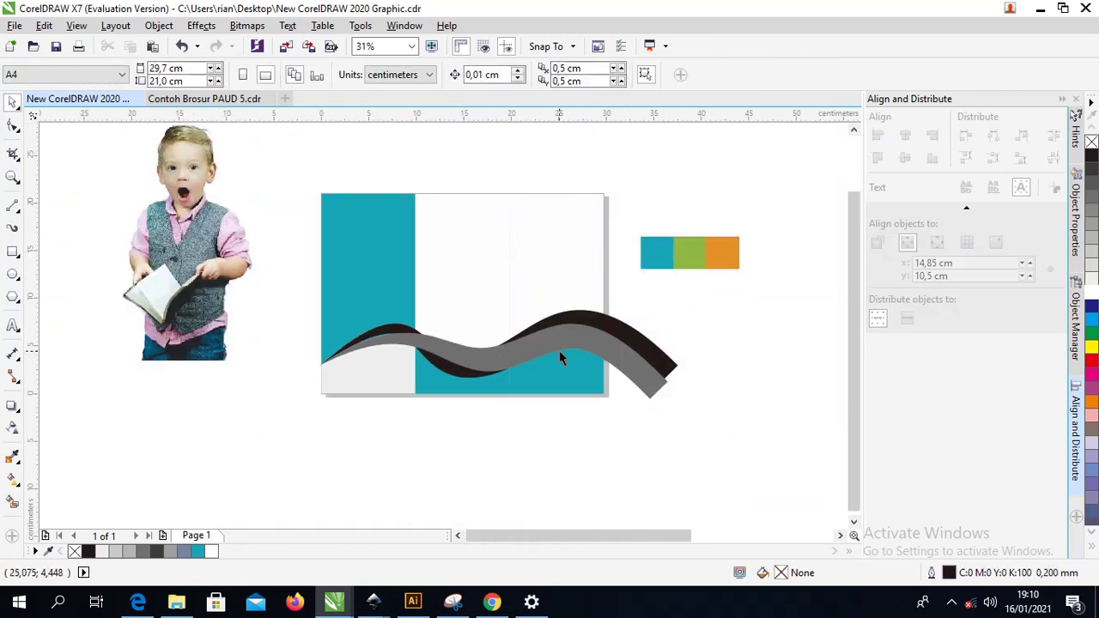
- Apply a linear fountain fill to the grey ribbon, running from its first arch to its far end
key(z)
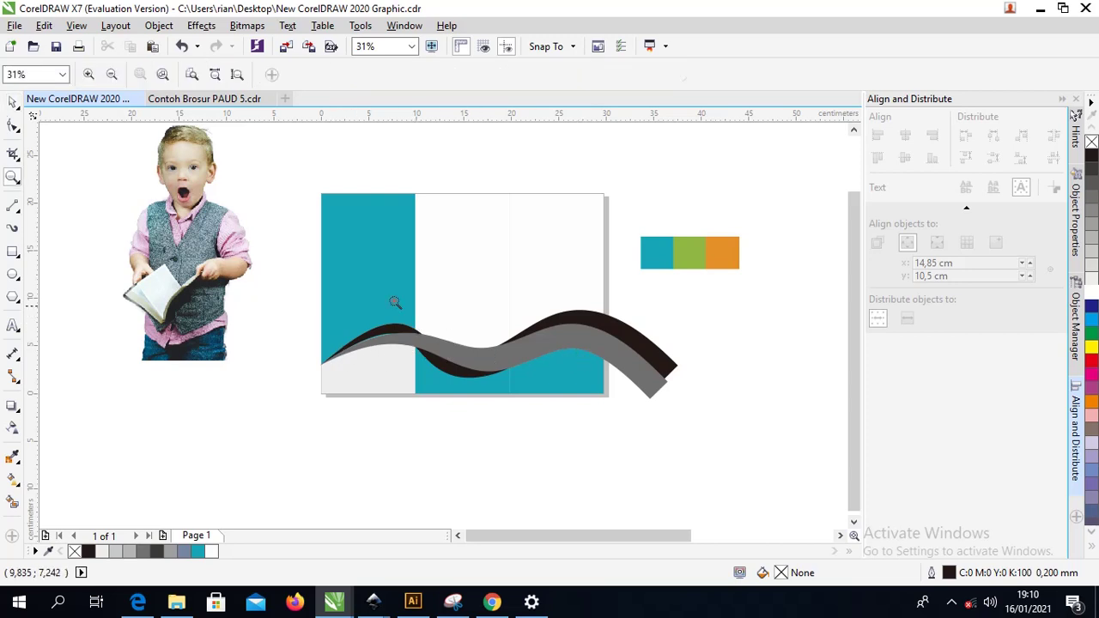
drag(300, 157, 809, 426)
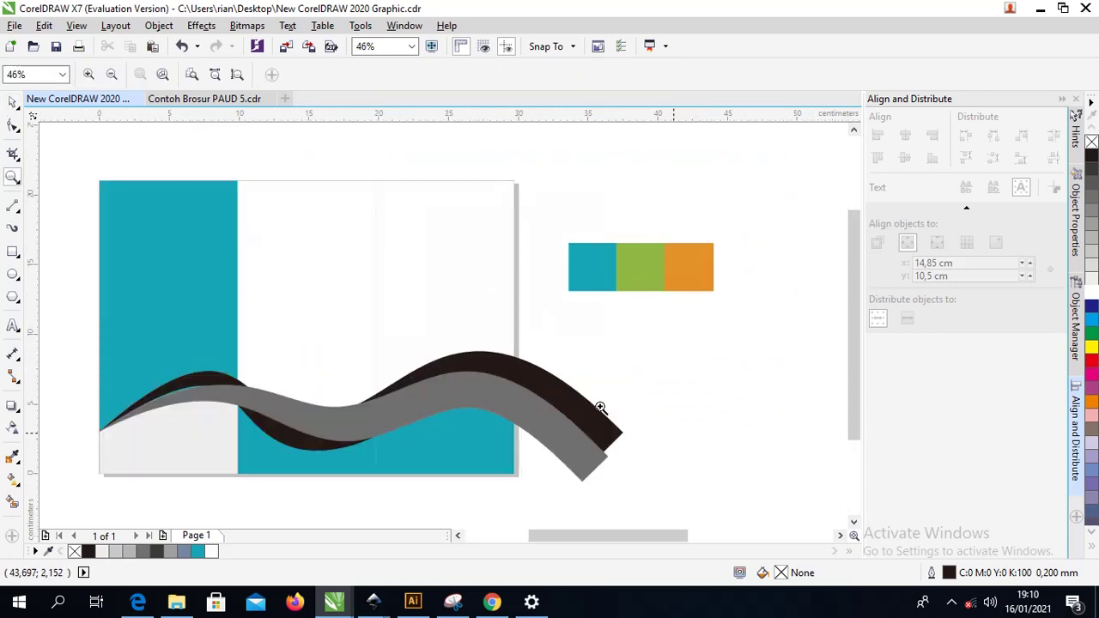
click(12, 102)
click(436, 382)
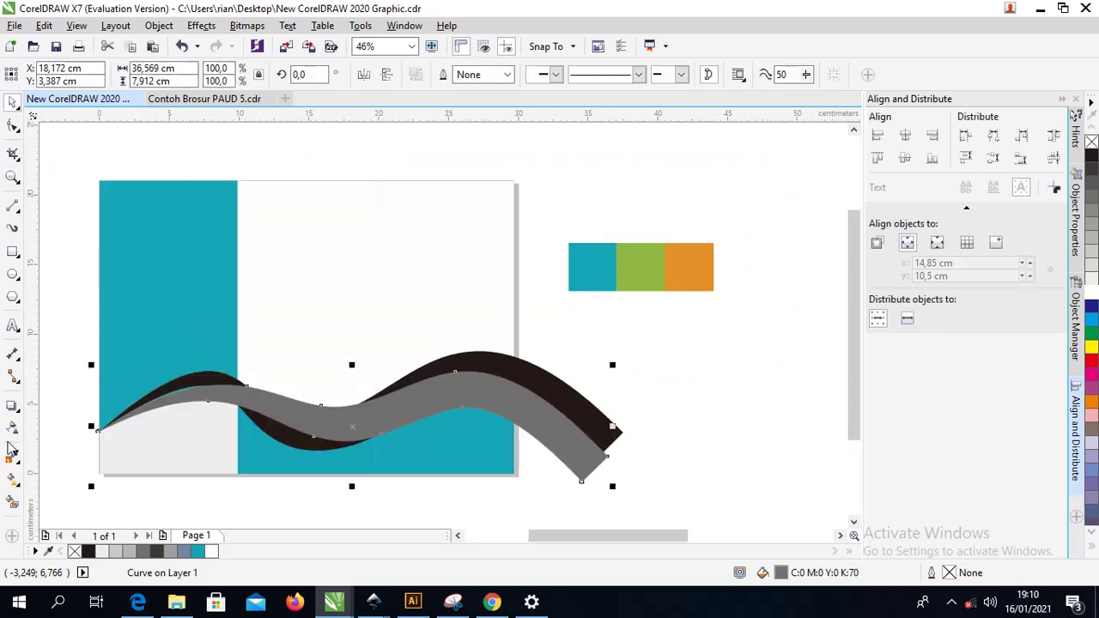
click(13, 478)
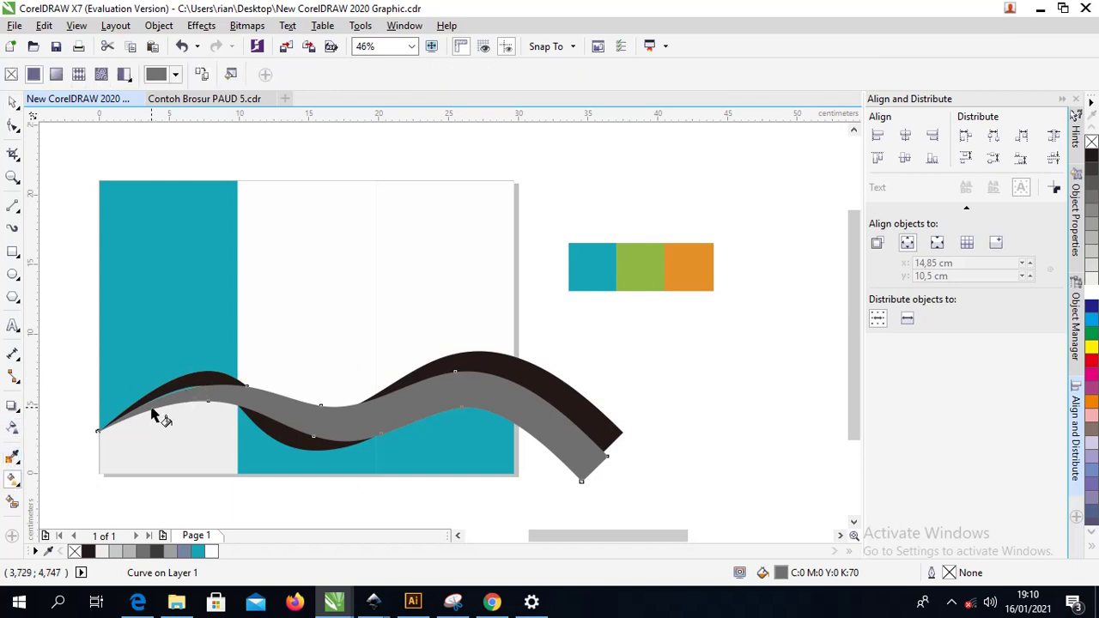
drag(151, 412, 605, 431)
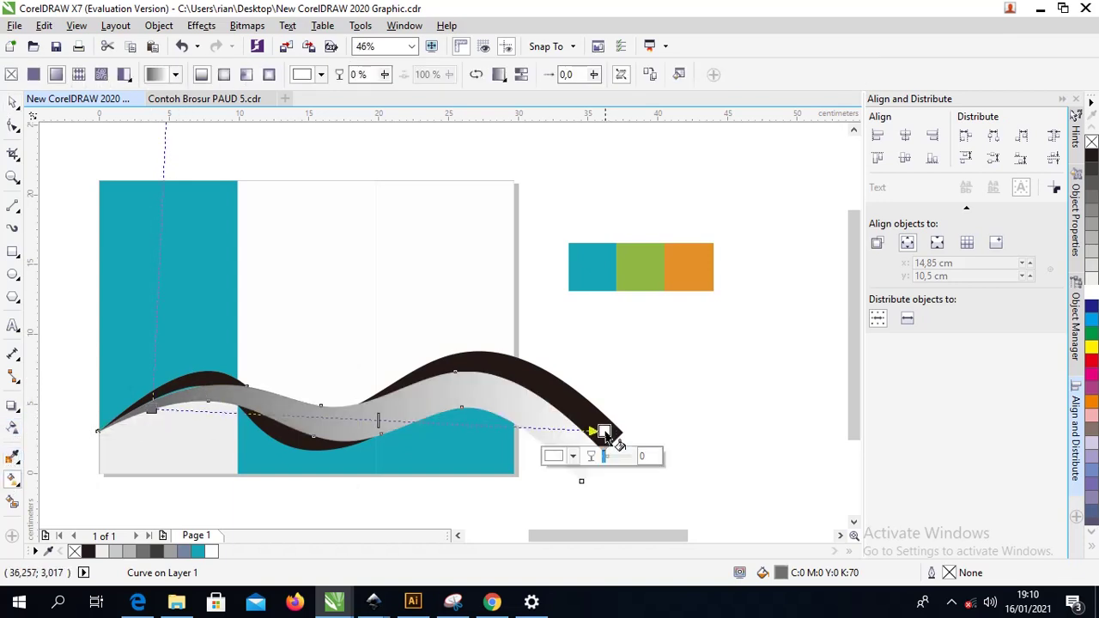
- Set the fountain fill's start colour to the green sampled from the middle palette swatch, #8FB843
click(151, 409)
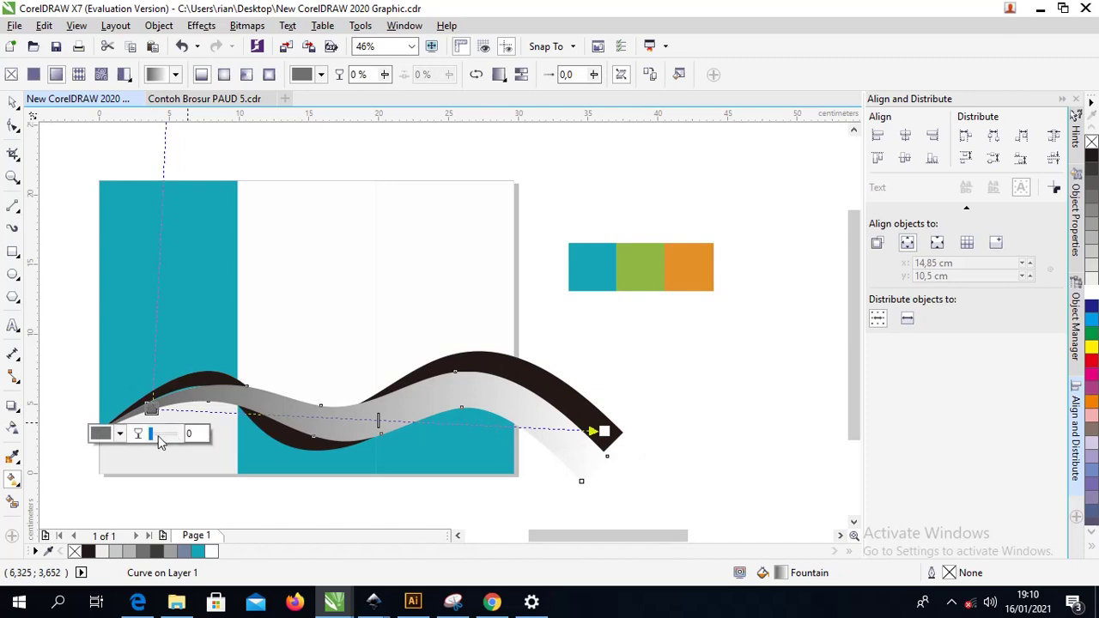
click(119, 433)
click(153, 264)
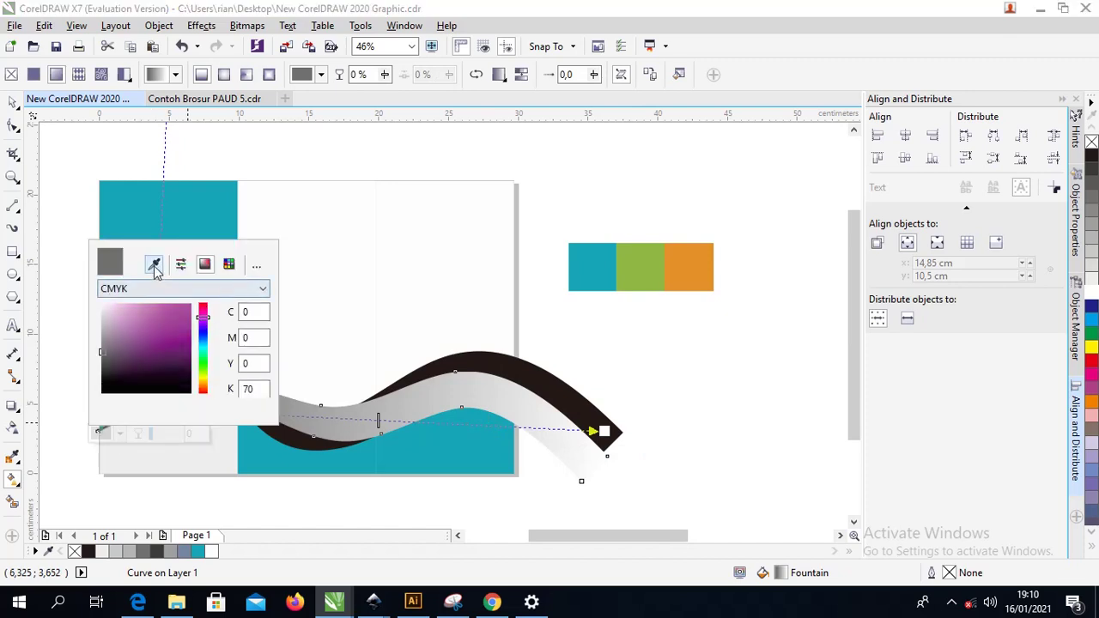
click(652, 259)
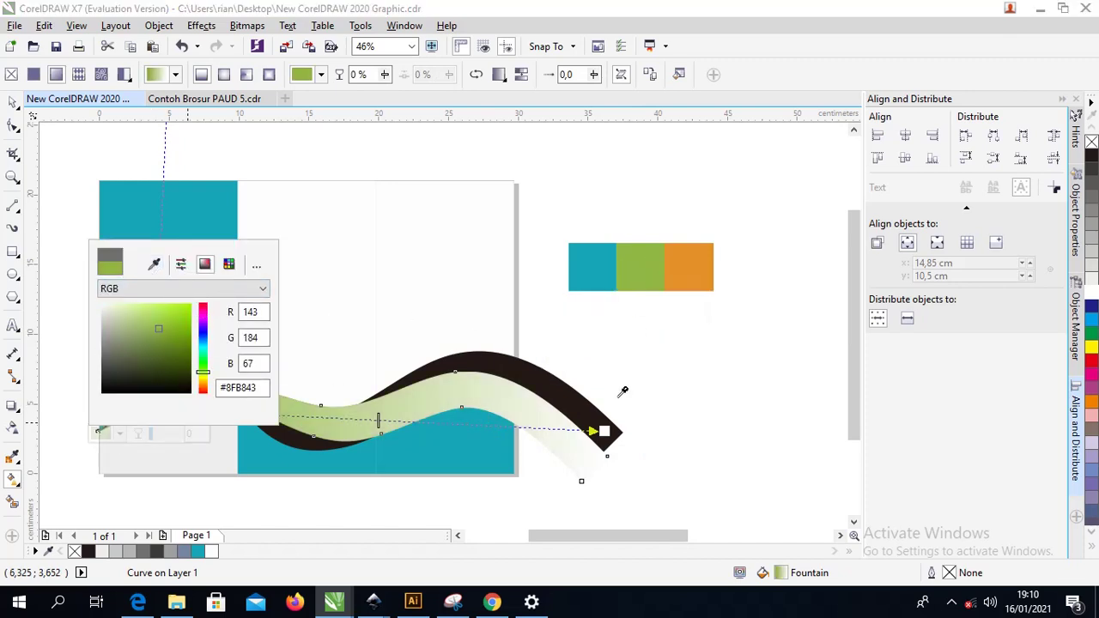
- Set the fountain fill's end colour to a lighter variant of the sampled green swatch, #B3E851
click(605, 430)
click(604, 431)
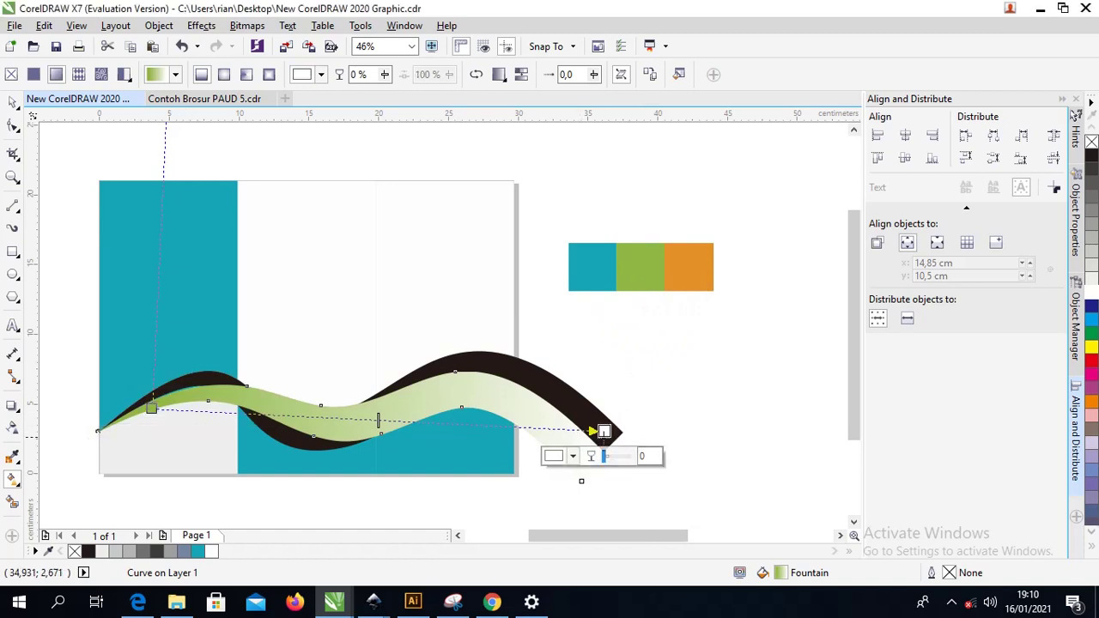
click(572, 456)
click(607, 286)
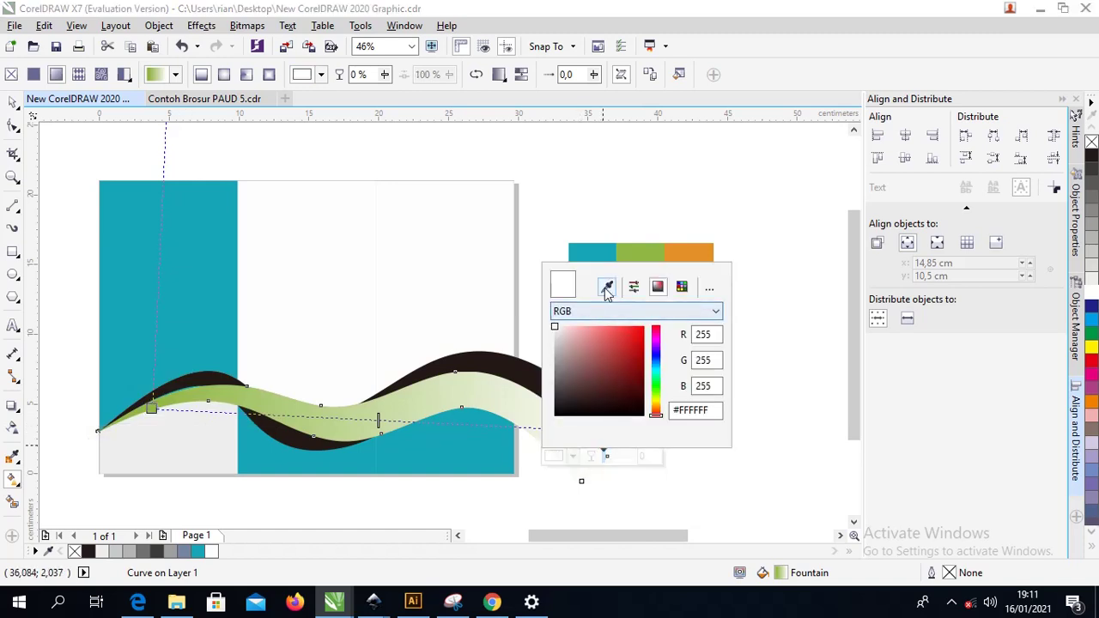
click(642, 243)
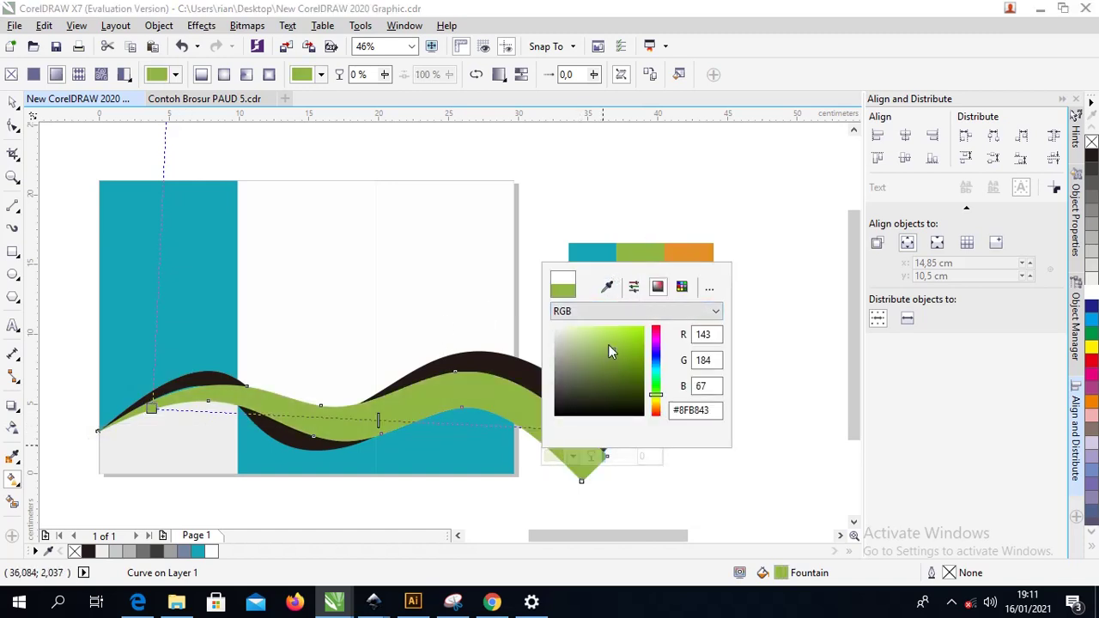
drag(608, 348, 612, 334)
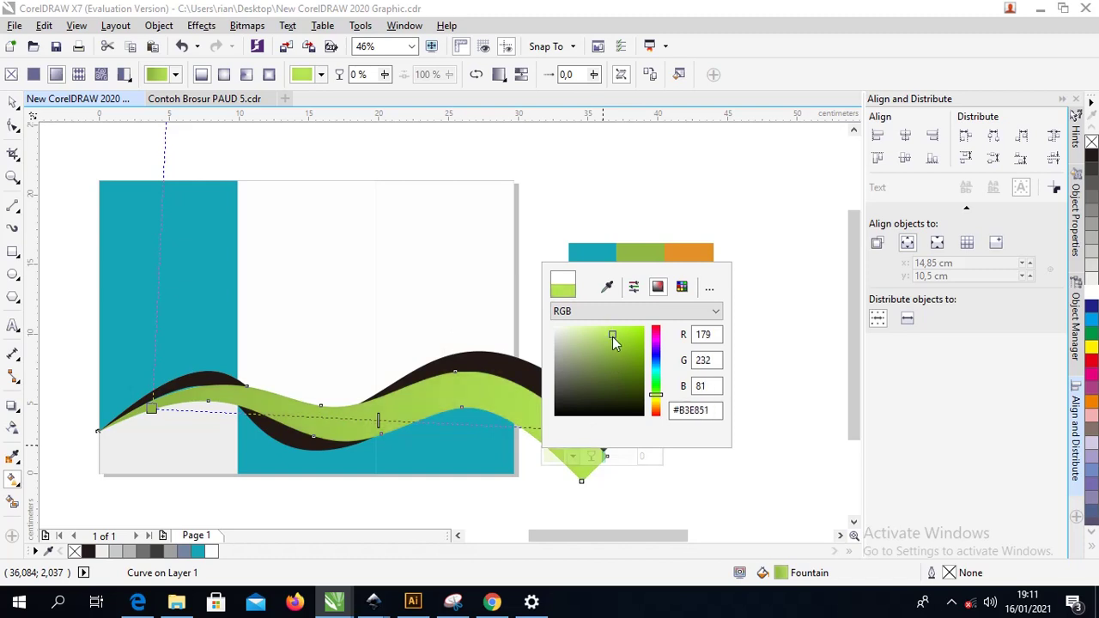
click(613, 334)
click(13, 103)
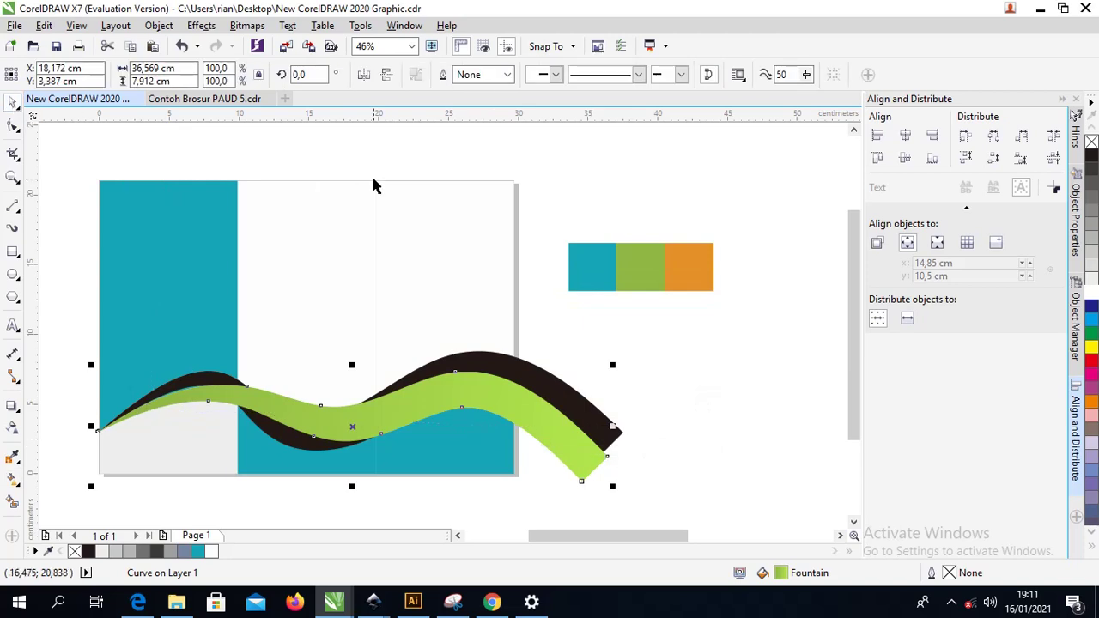
- Fill the black ribbon with the orange sampled from the palette swatch, #E39028
click(453, 348)
click(492, 365)
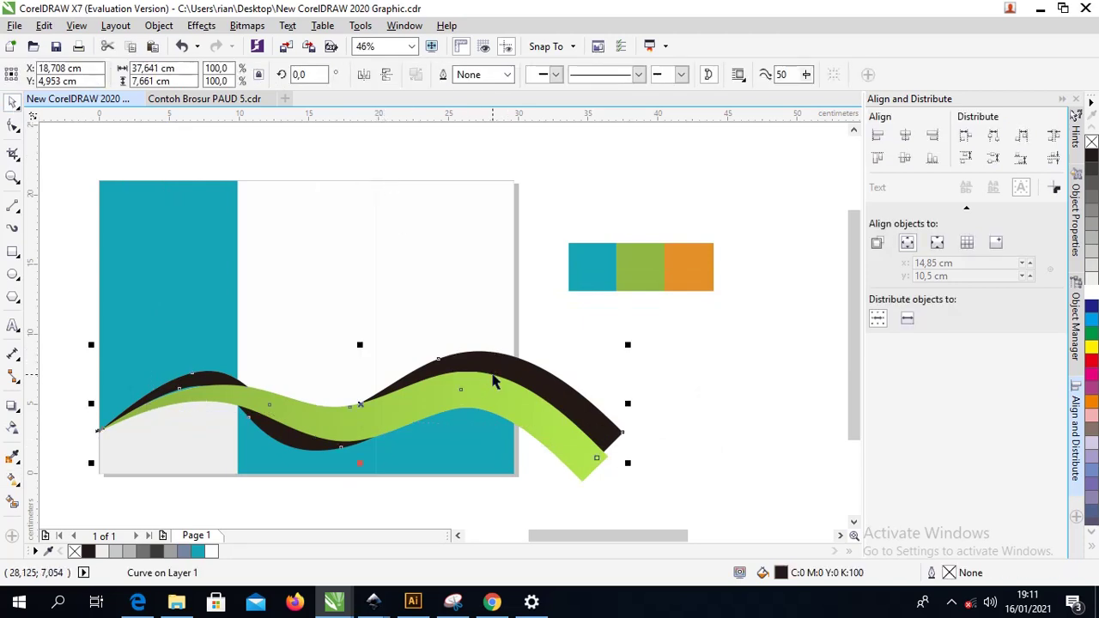
click(13, 457)
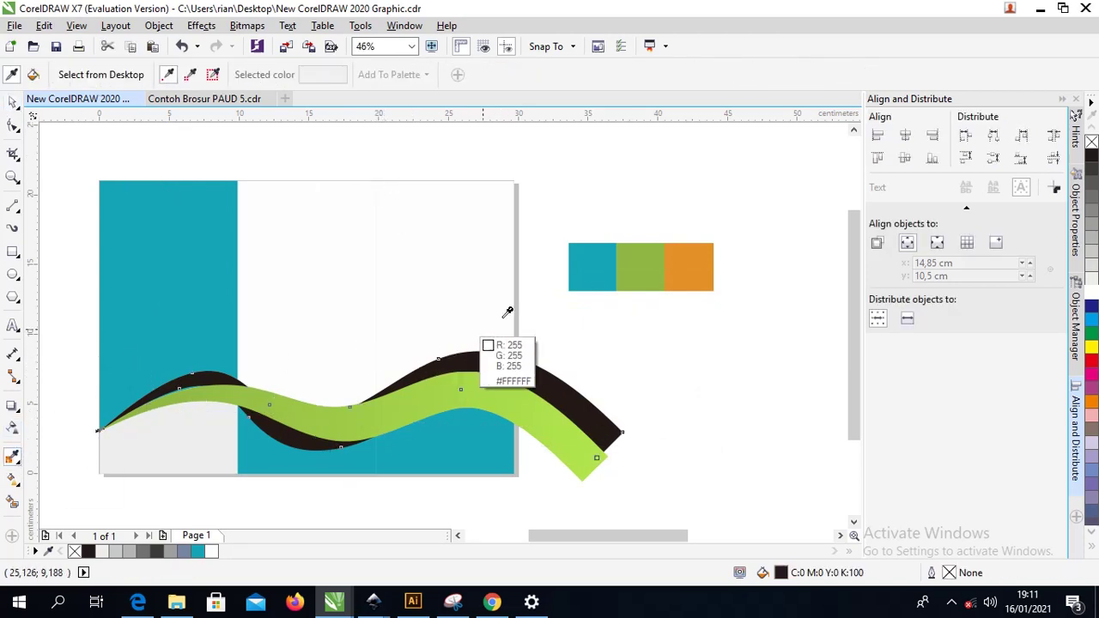
click(684, 254)
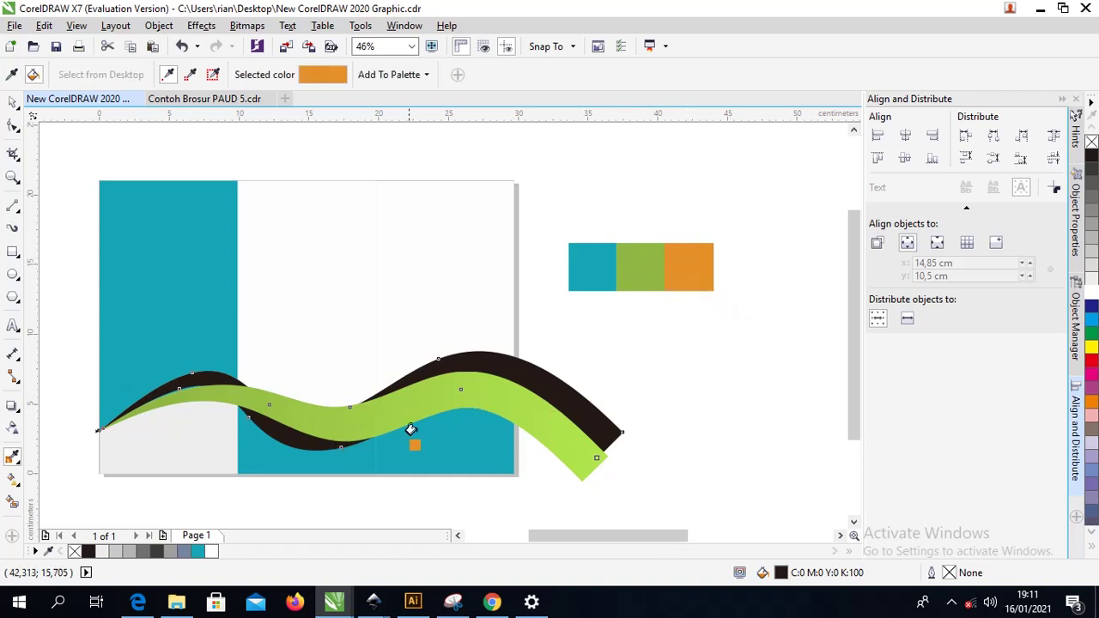
click(478, 359)
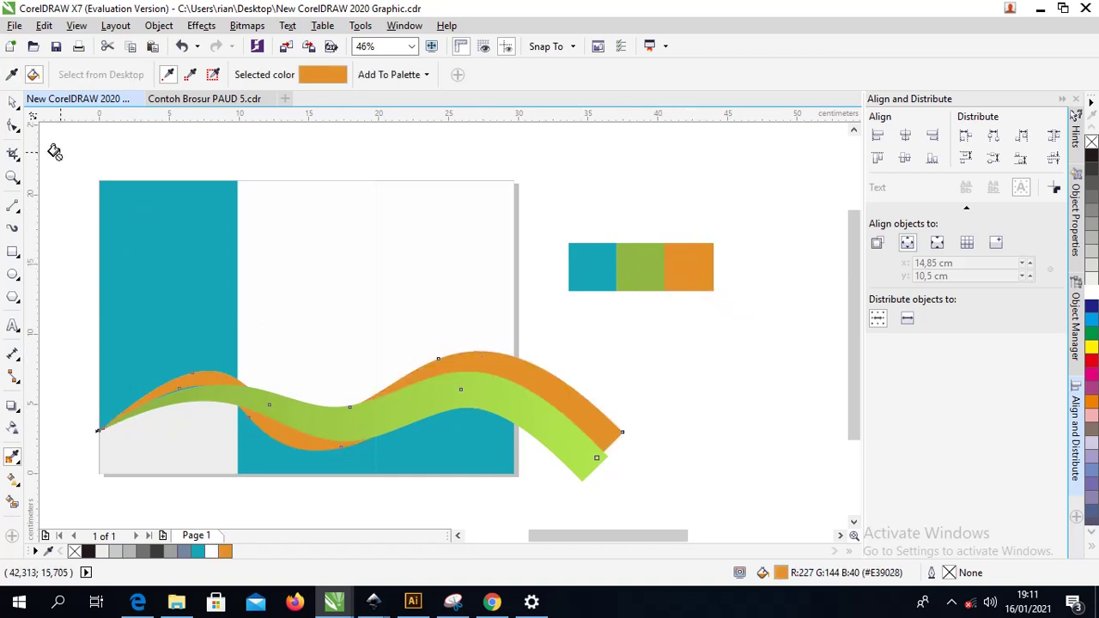
- Apply a linear fountain fill along the orange ribbon, ending in a lighter variant of the sampled orange, #F7A848
click(12, 479)
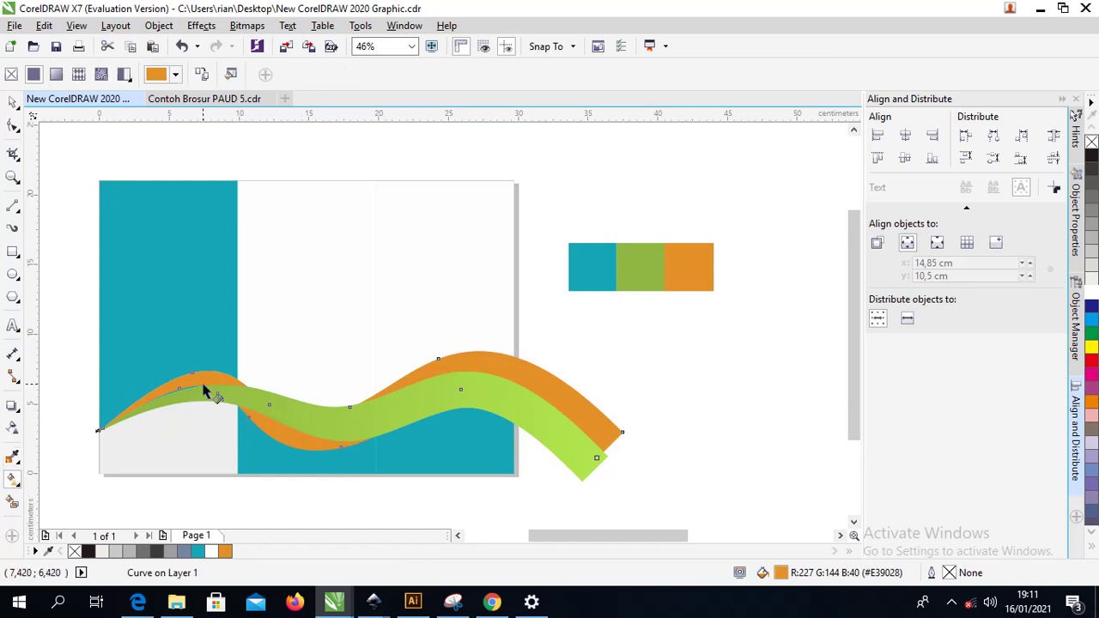
drag(198, 379, 575, 369)
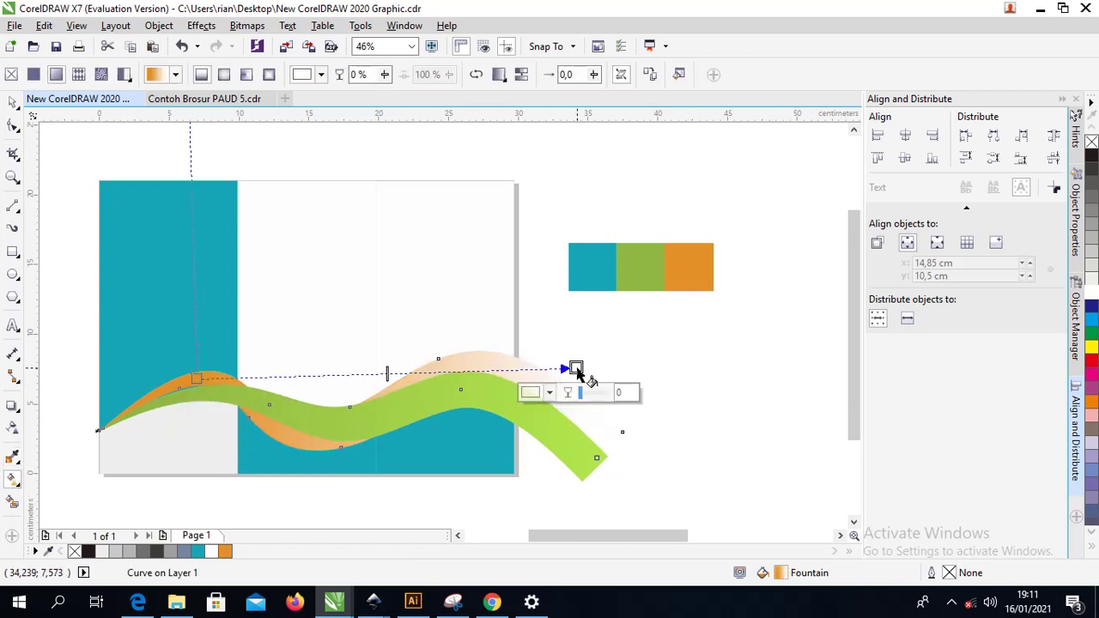
click(550, 392)
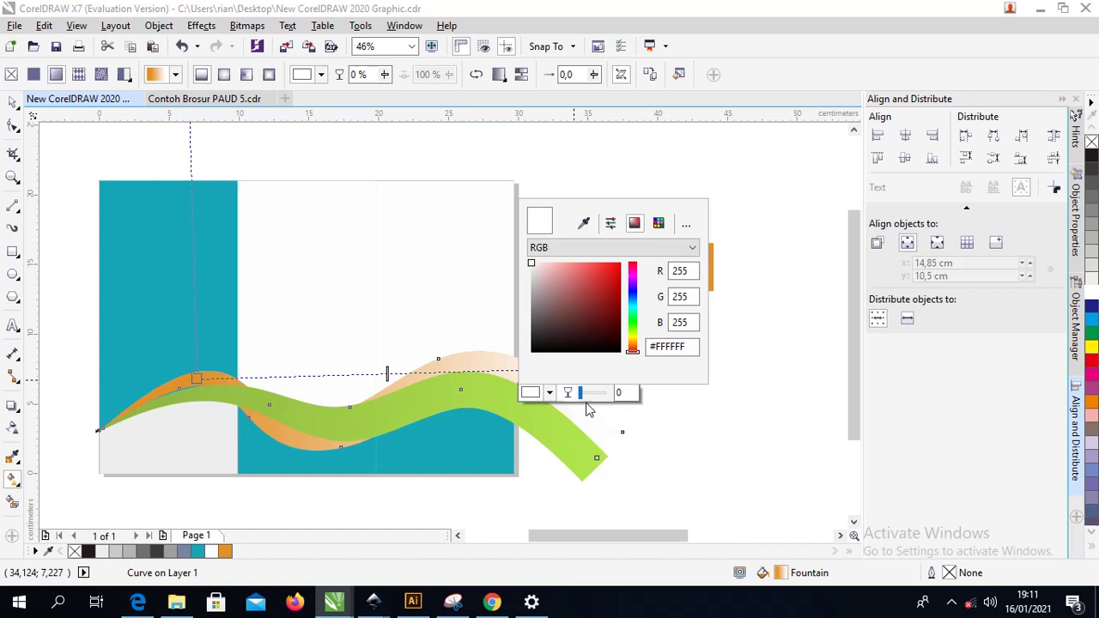
click(583, 223)
click(711, 266)
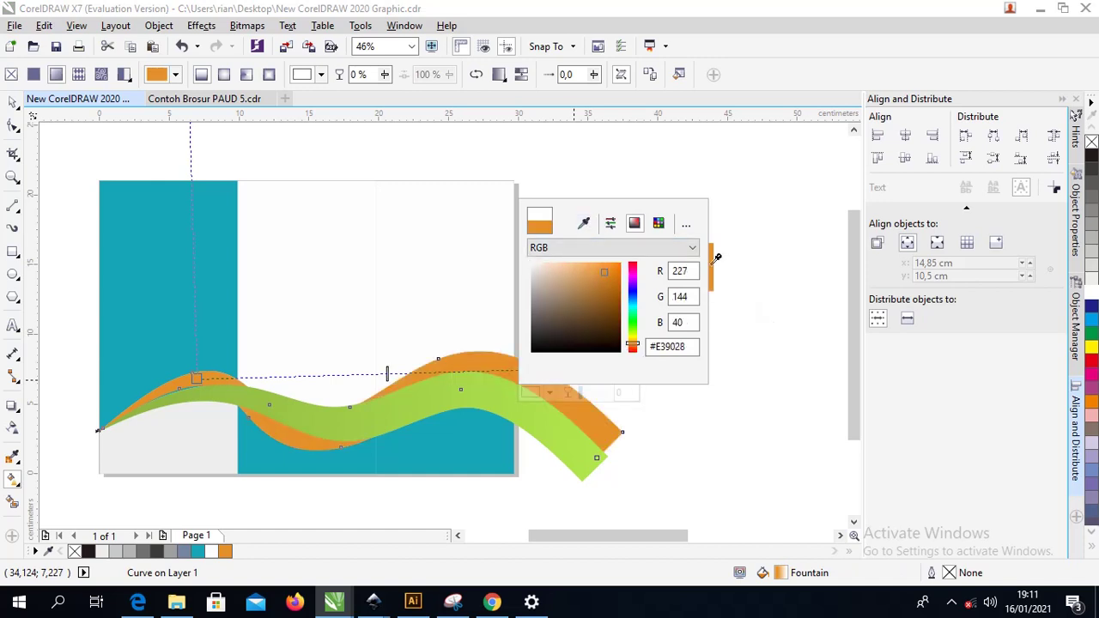
drag(604, 272, 594, 266)
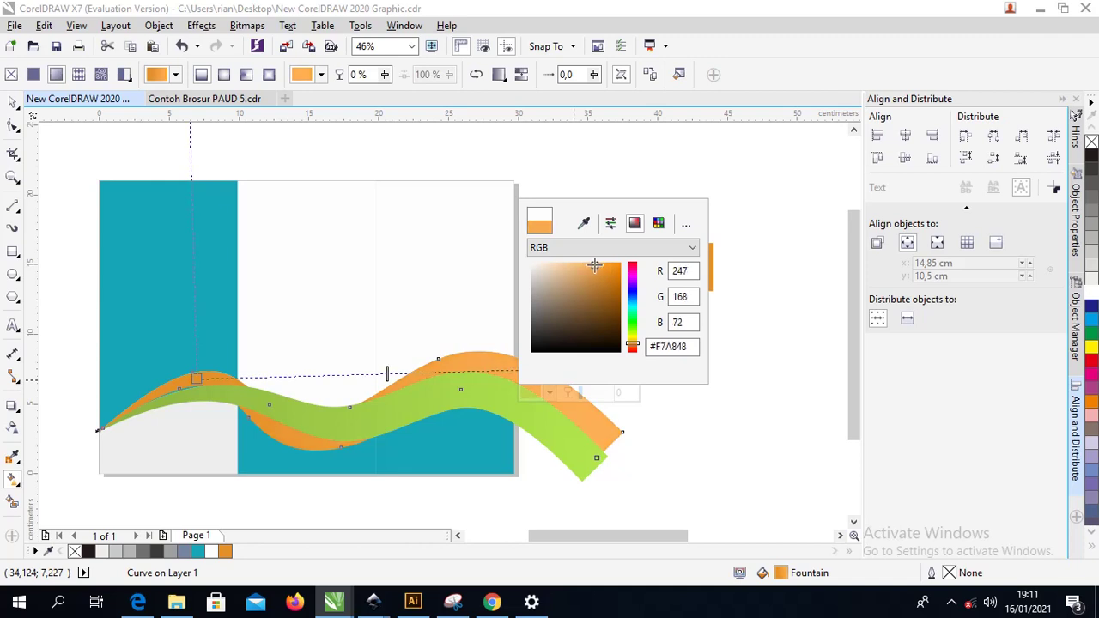
click(12, 105)
click(318, 164)
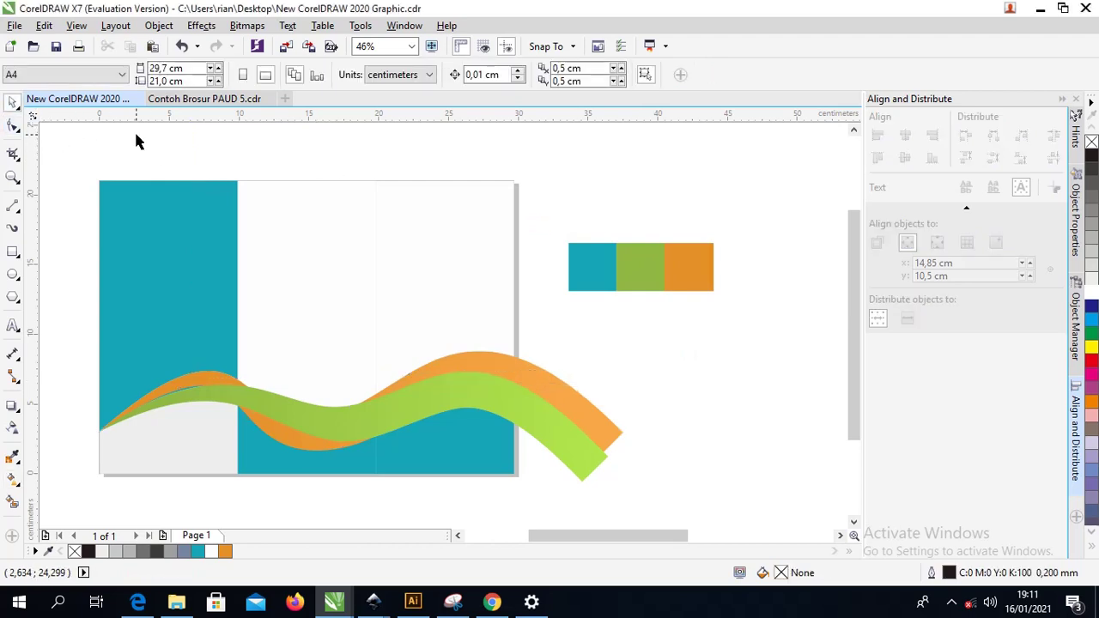
- Move the boy's photo onto the brochure's last panel, bring it to the front and scale it down to fit
scroll(422, 260, down, 4)
drag(279, 257, 427, 263)
scroll(446, 233, up, 2)
key(shift+Page_Up)
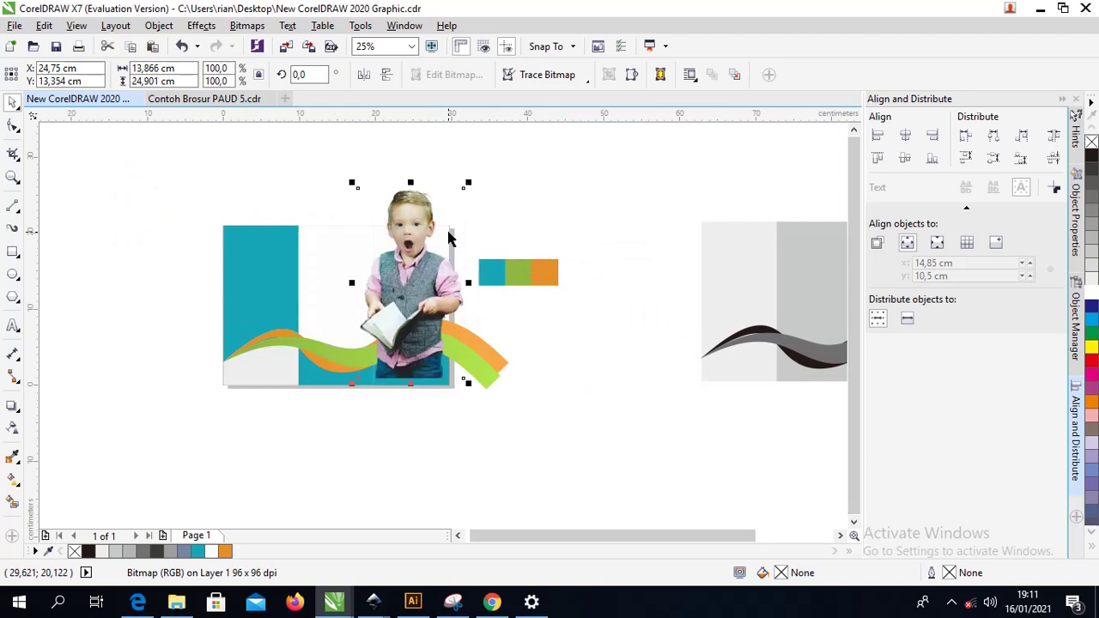
drag(468, 185, 430, 288)
- Bring the green and orange ribbons to the front so they cover the lower part of the boy's photo
scroll(420, 299, up, 2)
click(503, 403)
shift+click(547, 388)
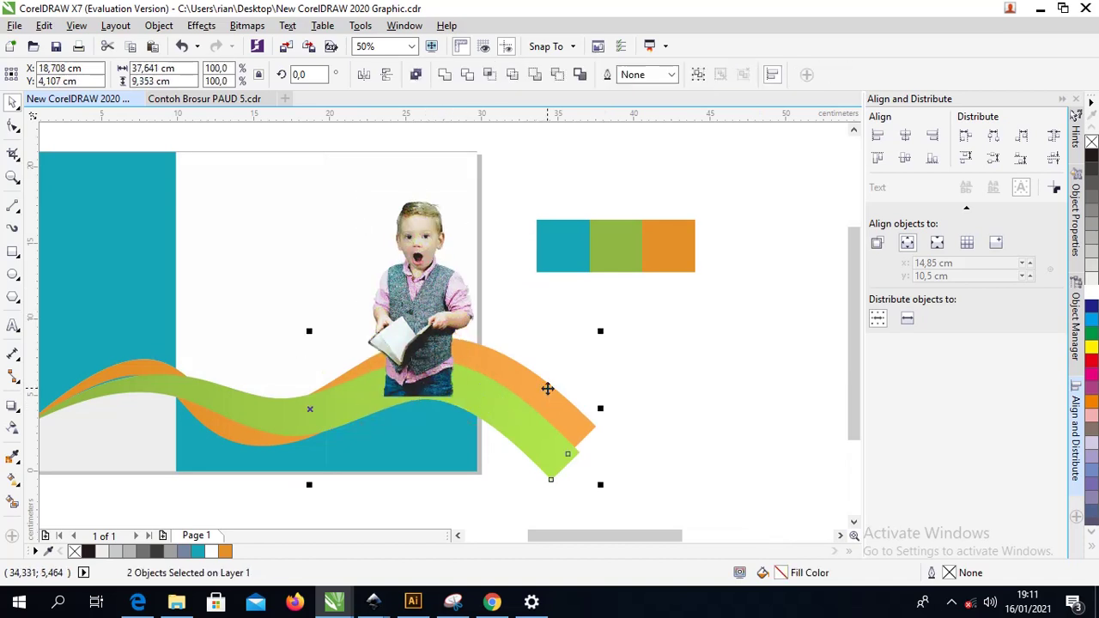
key(Escape)
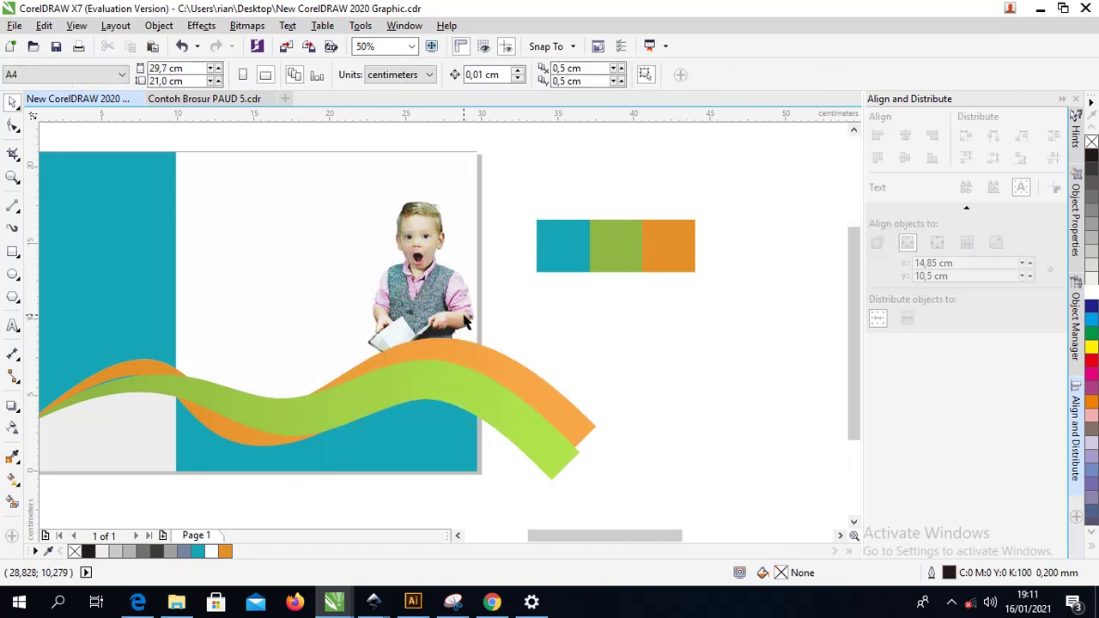
scroll(443, 331, down, 2)
key(z)
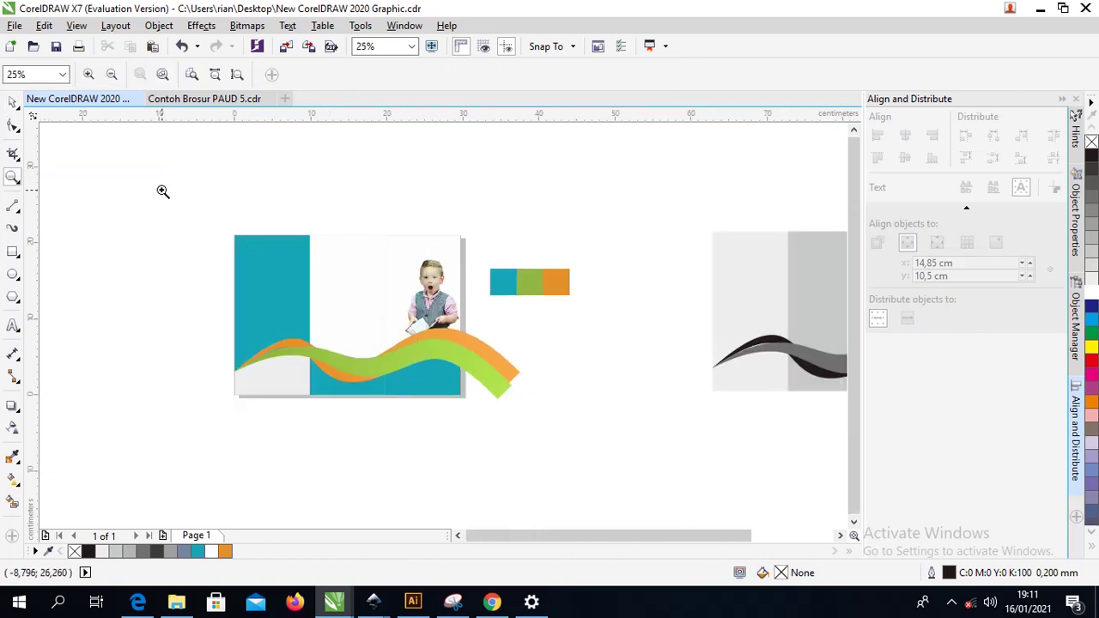
- Bring the photo of craft markers and drawings from the Model folder into the drawing and place it beside the brochure
drag(162, 192, 625, 418)
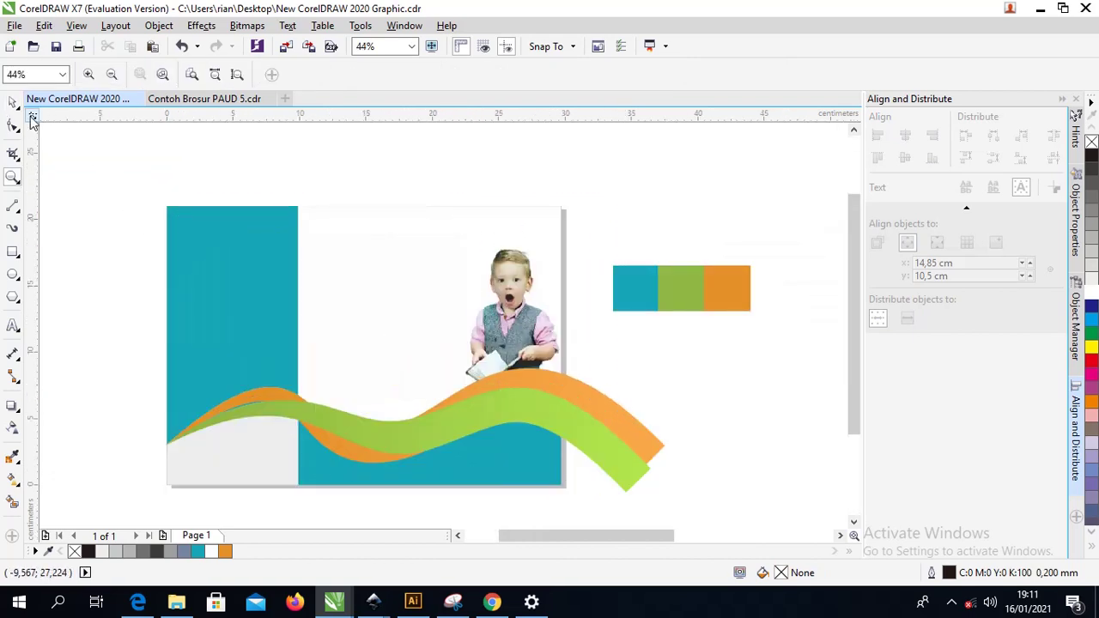
key(space)
click(325, 288)
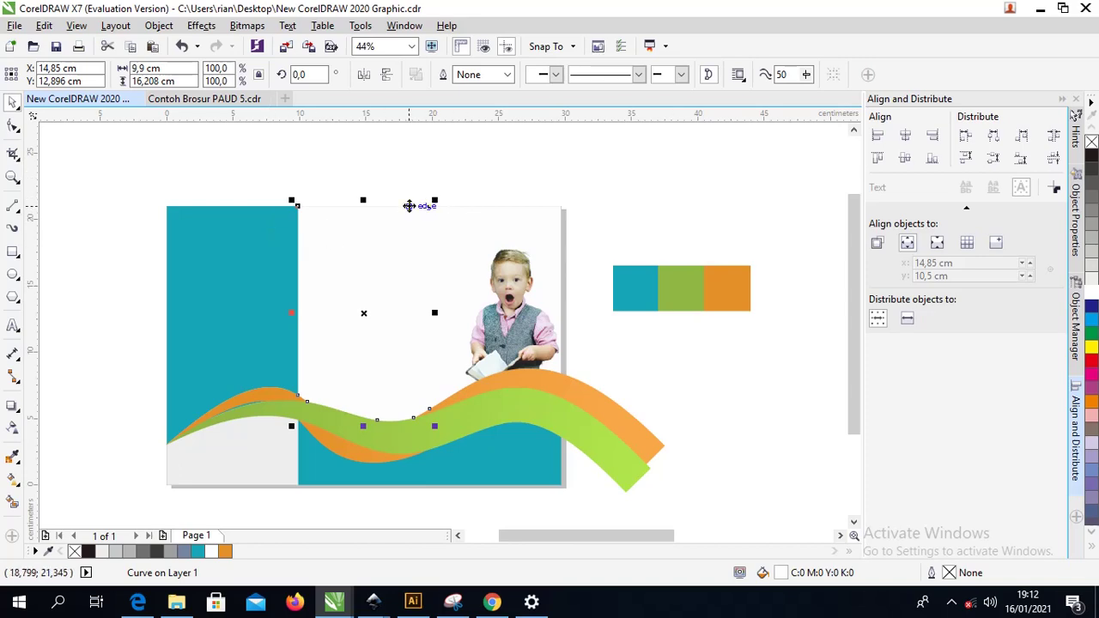
key(alt+Tab)
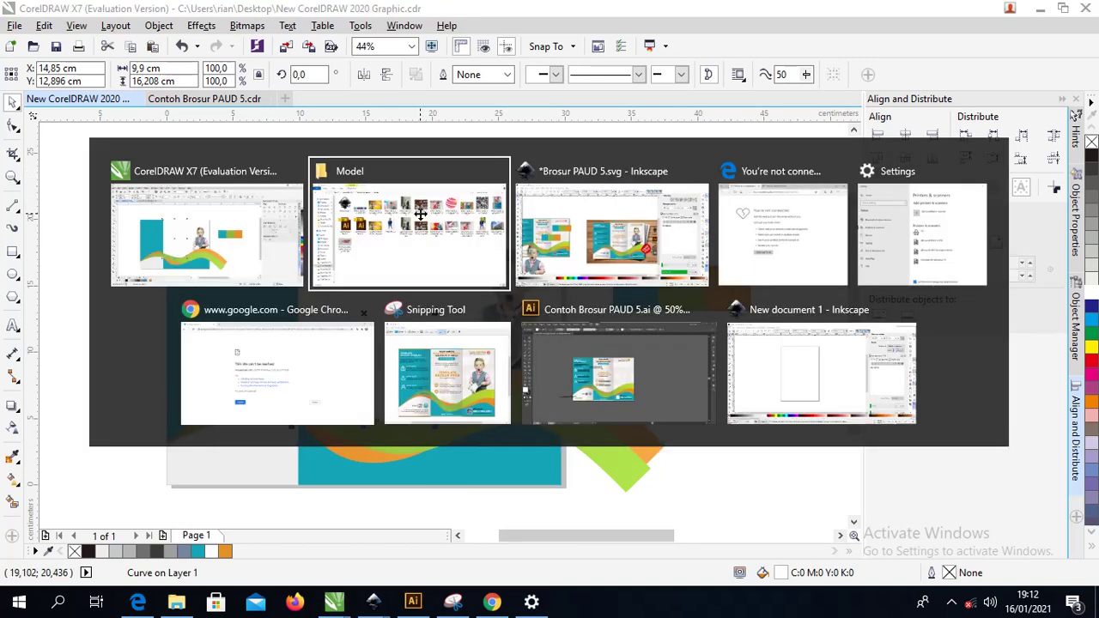
click(633, 296)
drag(633, 296, 276, 244)
scroll(598, 230, down, 3)
scroll(292, 247, up, 2)
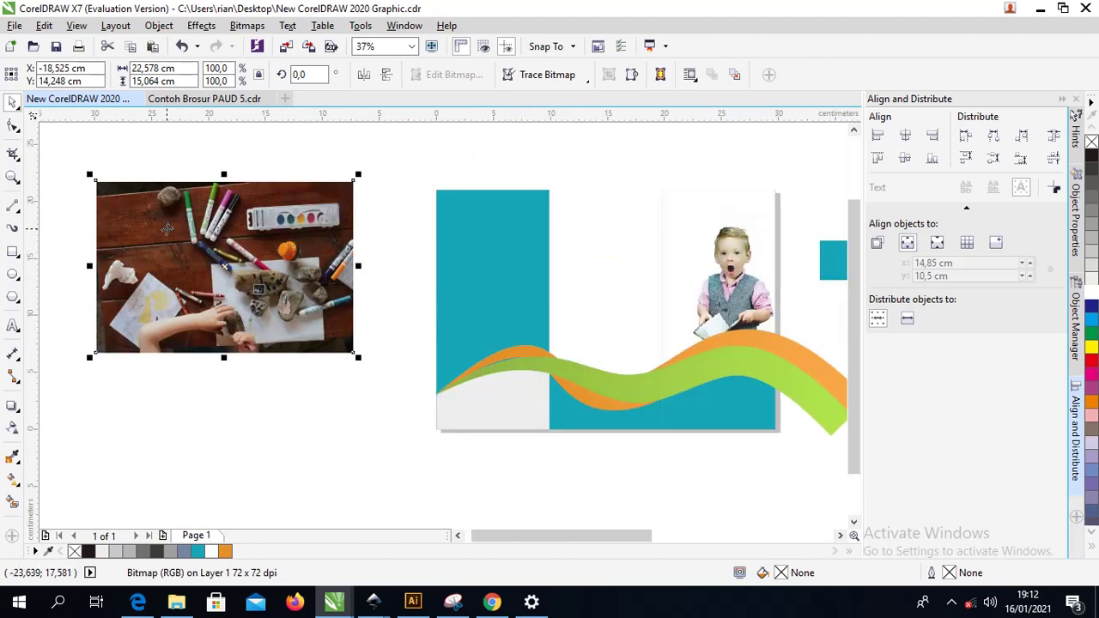
drag(167, 227, 197, 239)
- Fill the white upper shapes of the middle and last panels with 70% Black and weld them into one curve
click(577, 236)
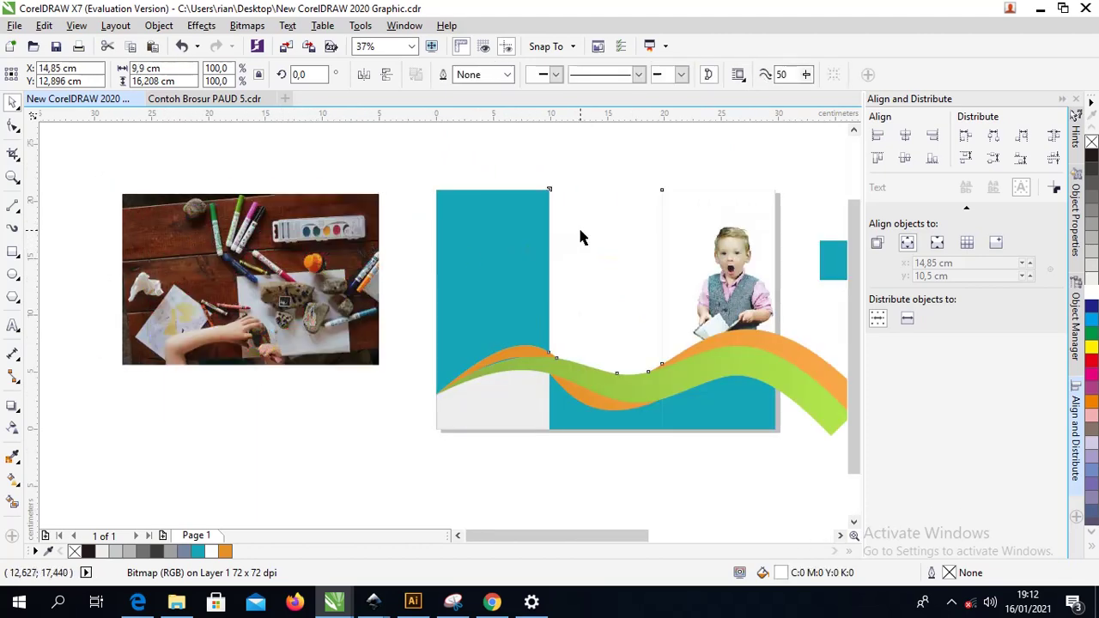
shift+click(699, 204)
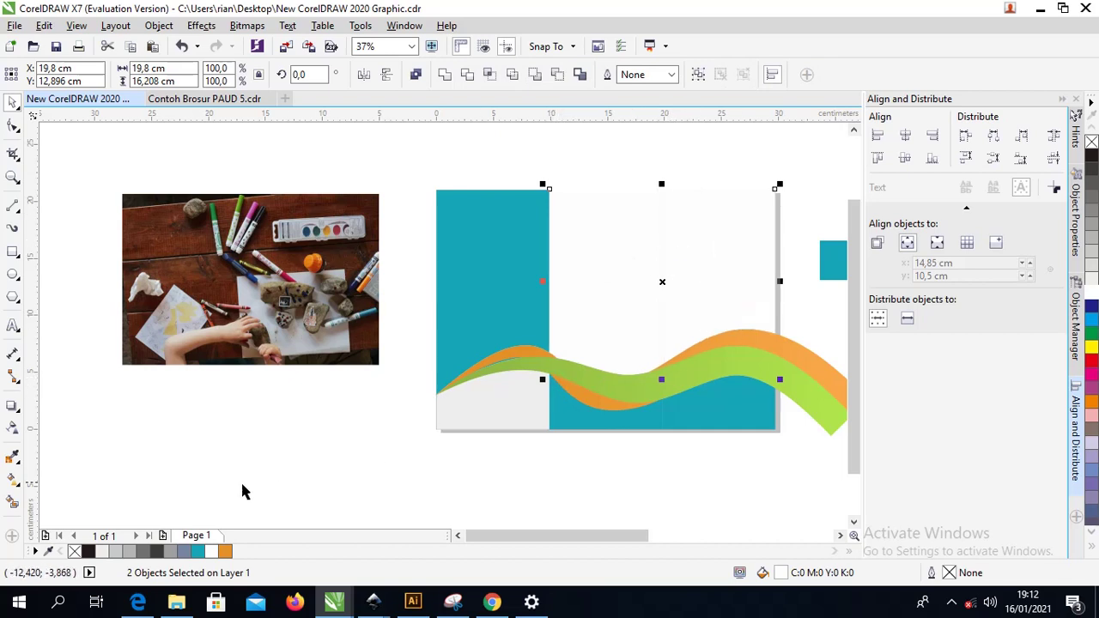
click(142, 552)
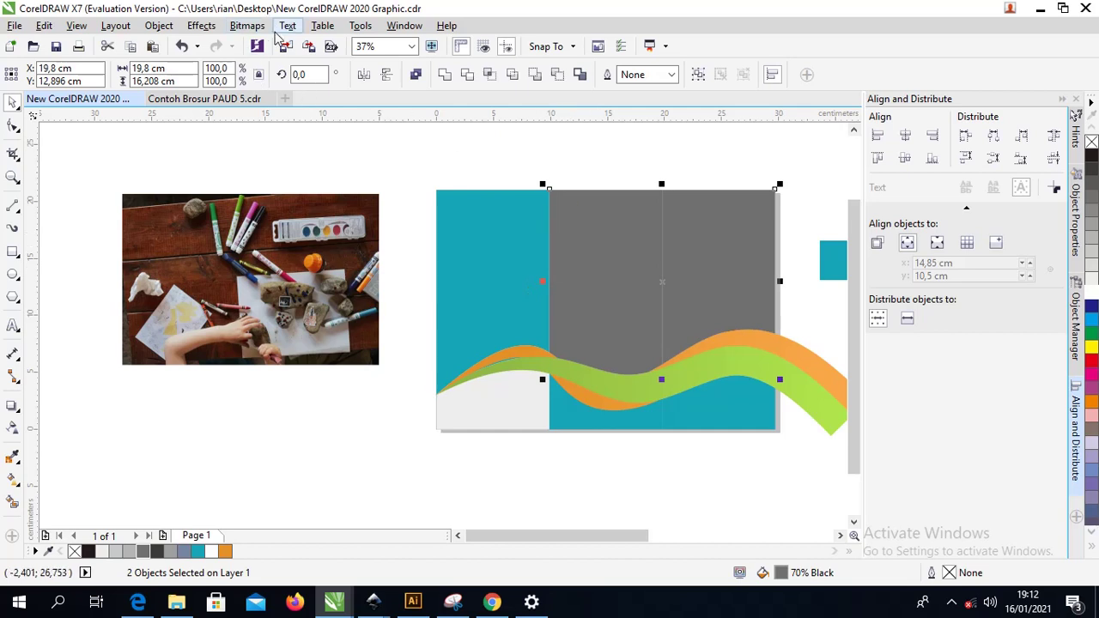
- Move the craft photo over the welded shape, and give that shape no fill and a black hairline outline
drag(272, 253, 678, 251)
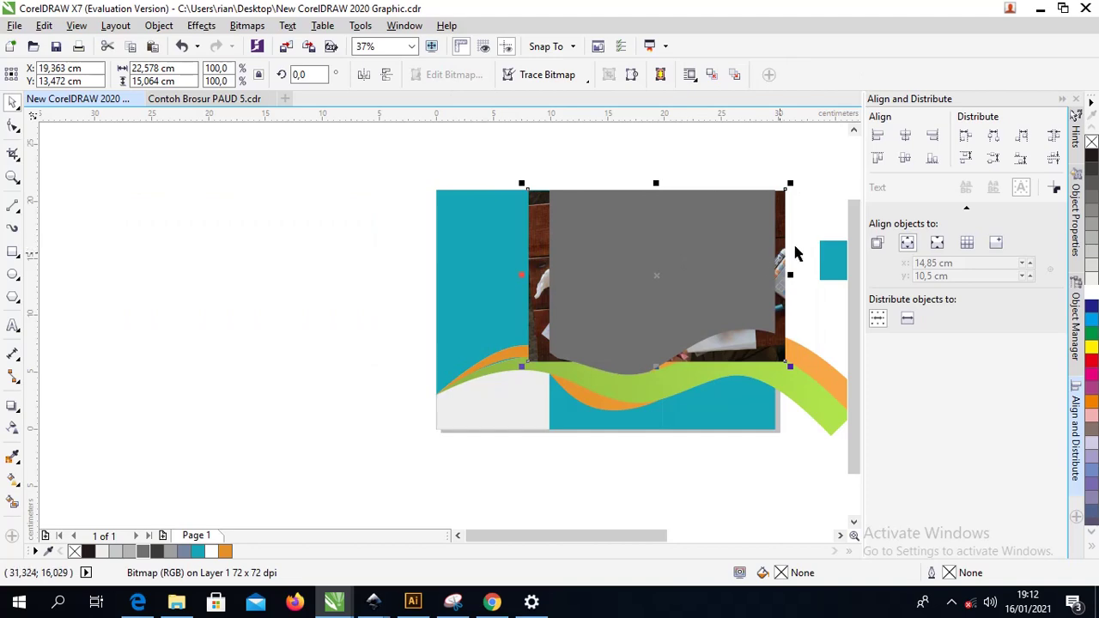
click(781, 353)
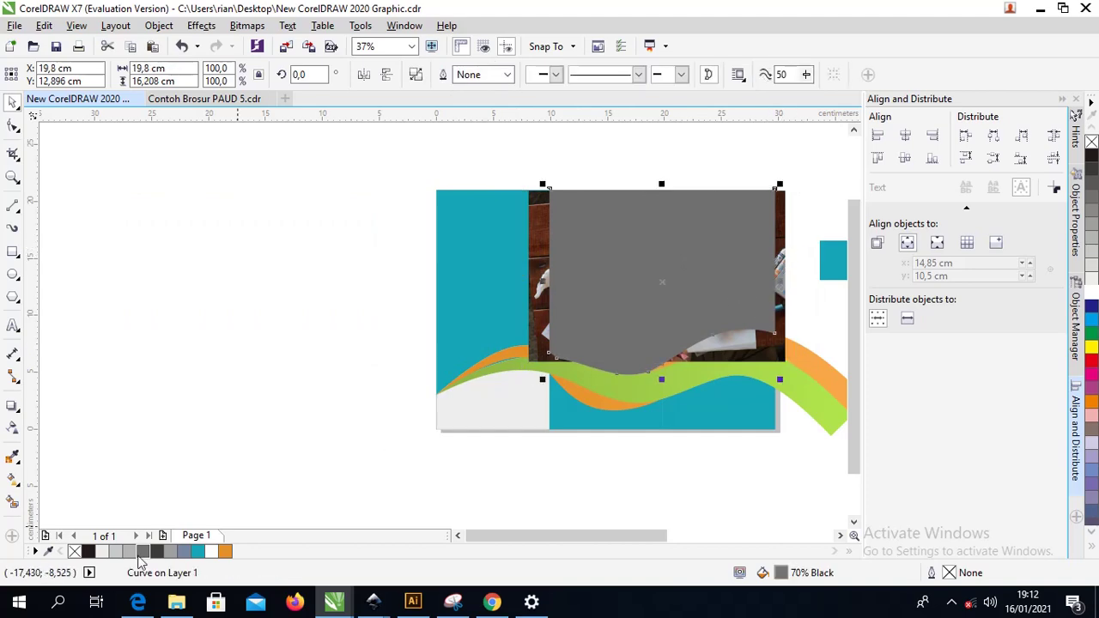
click(74, 552)
right_click(89, 552)
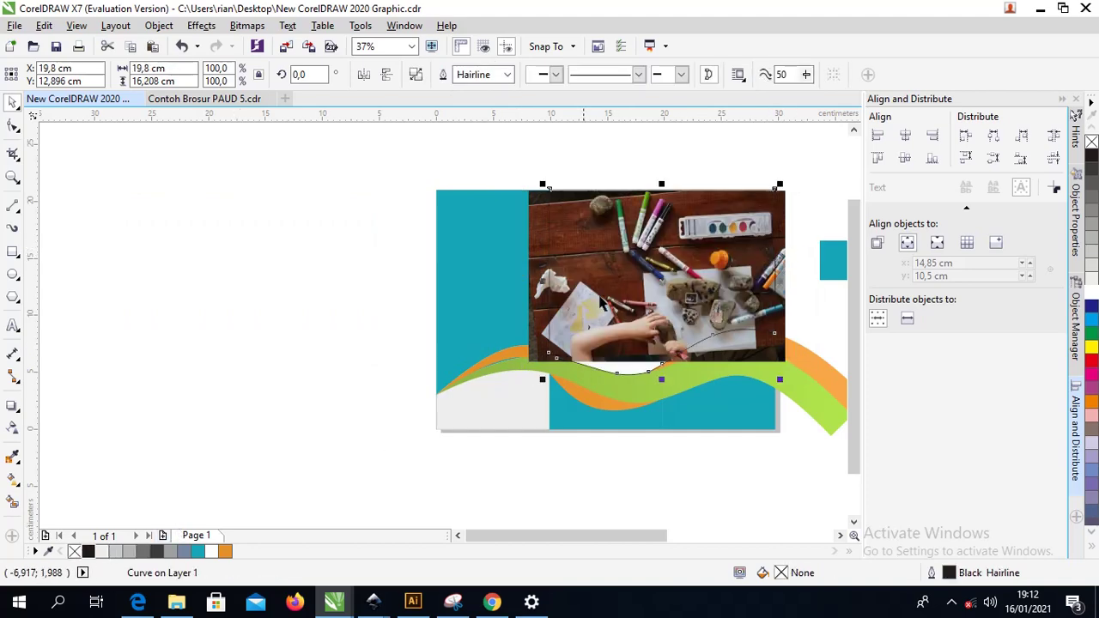
- Align the top edge of the craft photo with the top edge of the welded outline
scroll(790, 251, up, 1)
scroll(771, 222, down, 1)
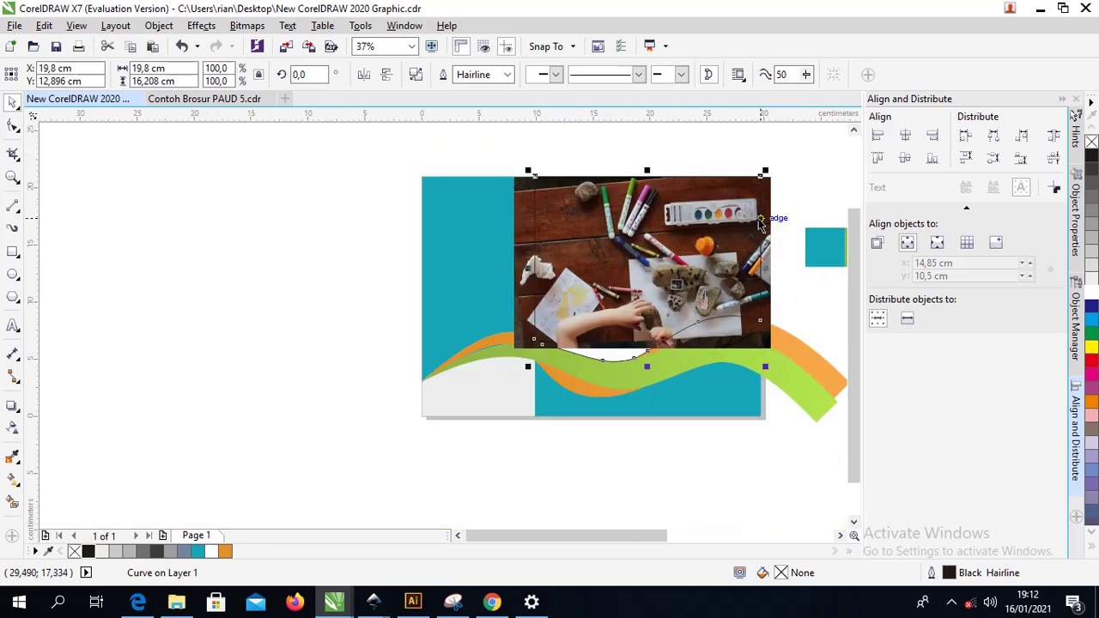
click(806, 174)
click(520, 207)
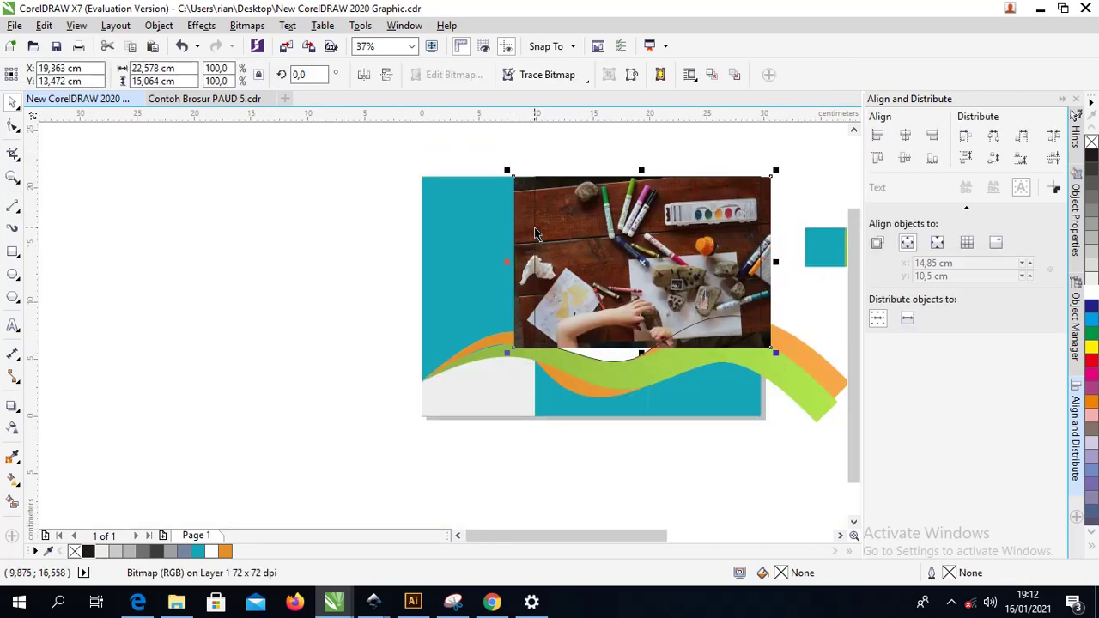
shift+click(533, 227)
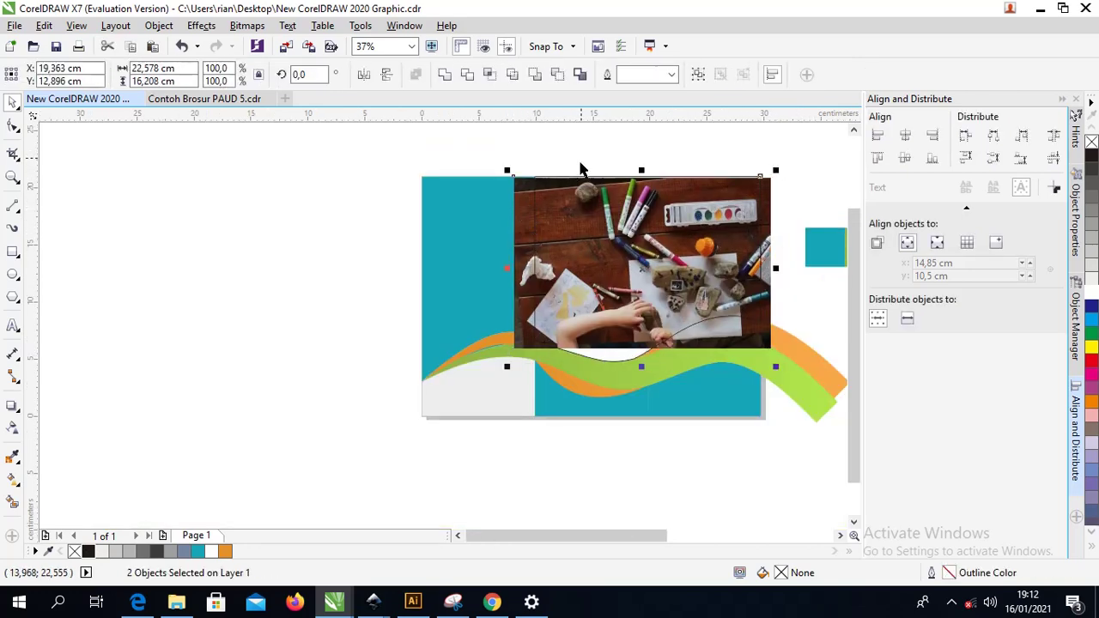
click(576, 156)
click(521, 193)
scroll(536, 179, up, 2)
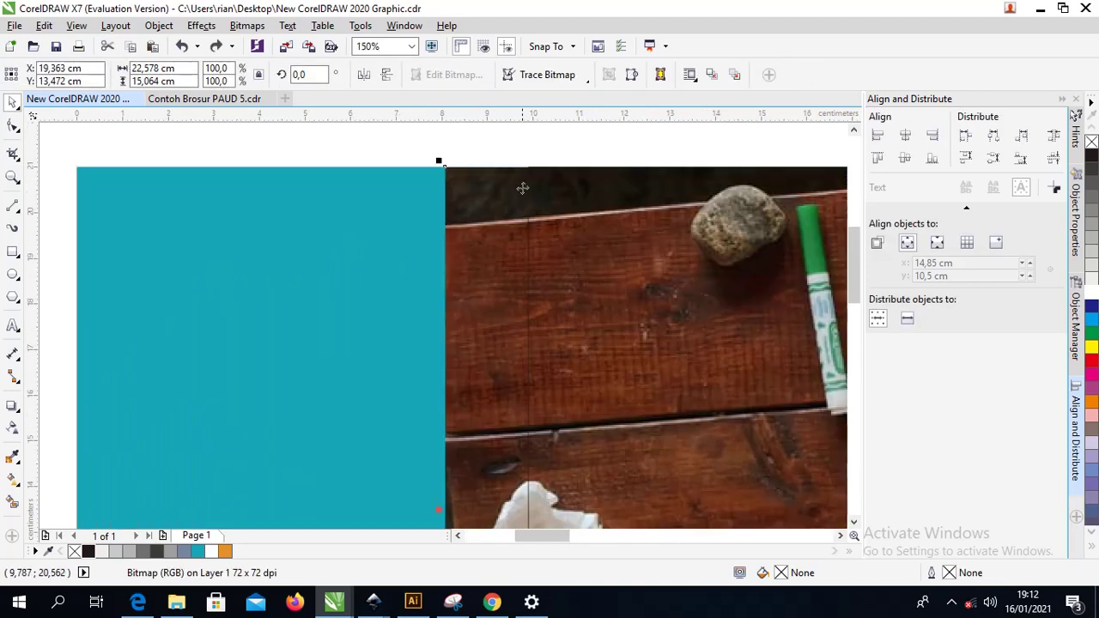
shift+click(529, 197)
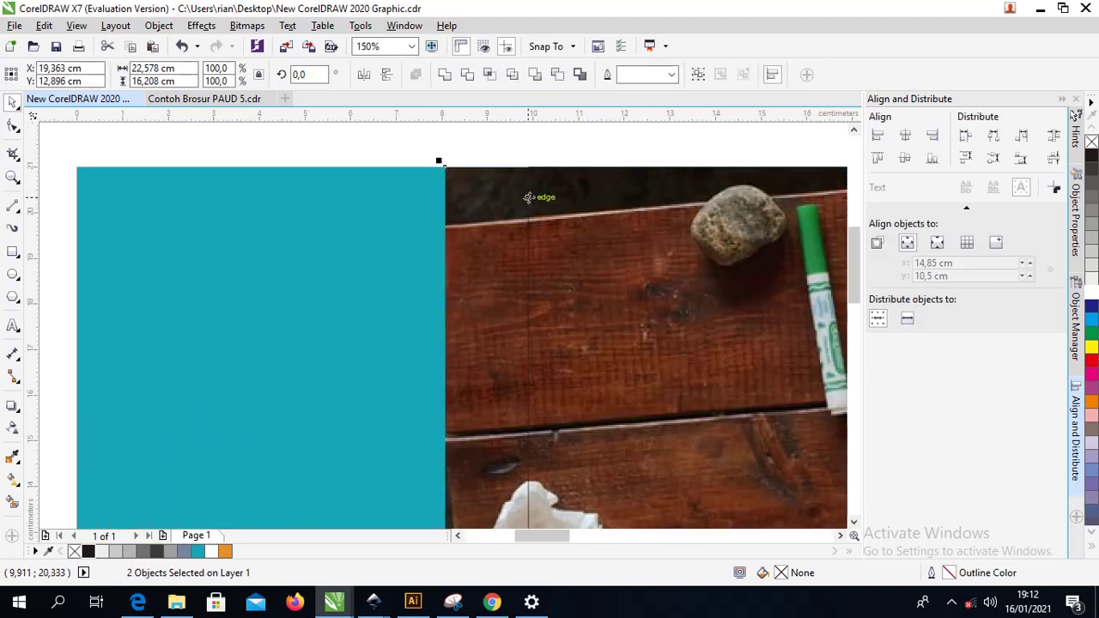
click(511, 199)
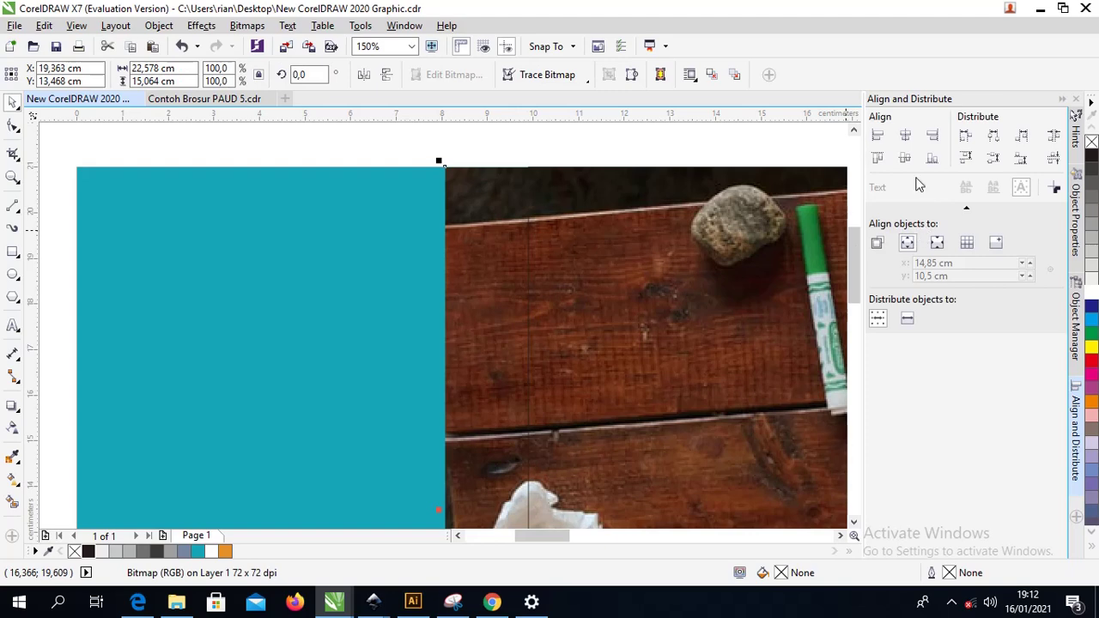
click(658, 162)
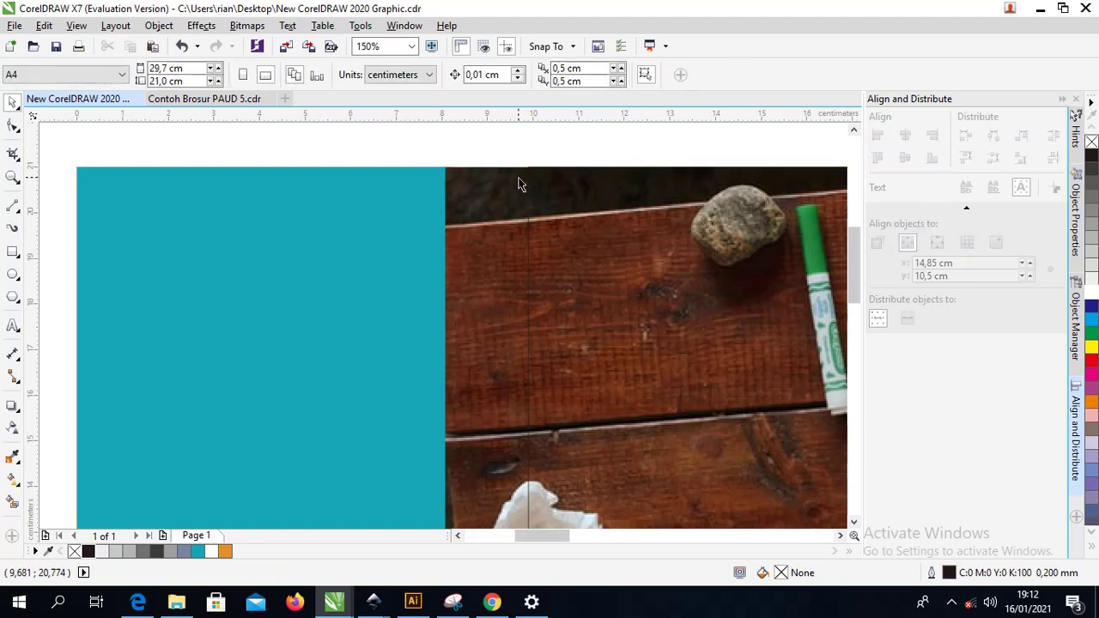
- PowerClip the craft photo inside the welded outline over the middle and last panels
scroll(518, 184, down, 2)
click(495, 199)
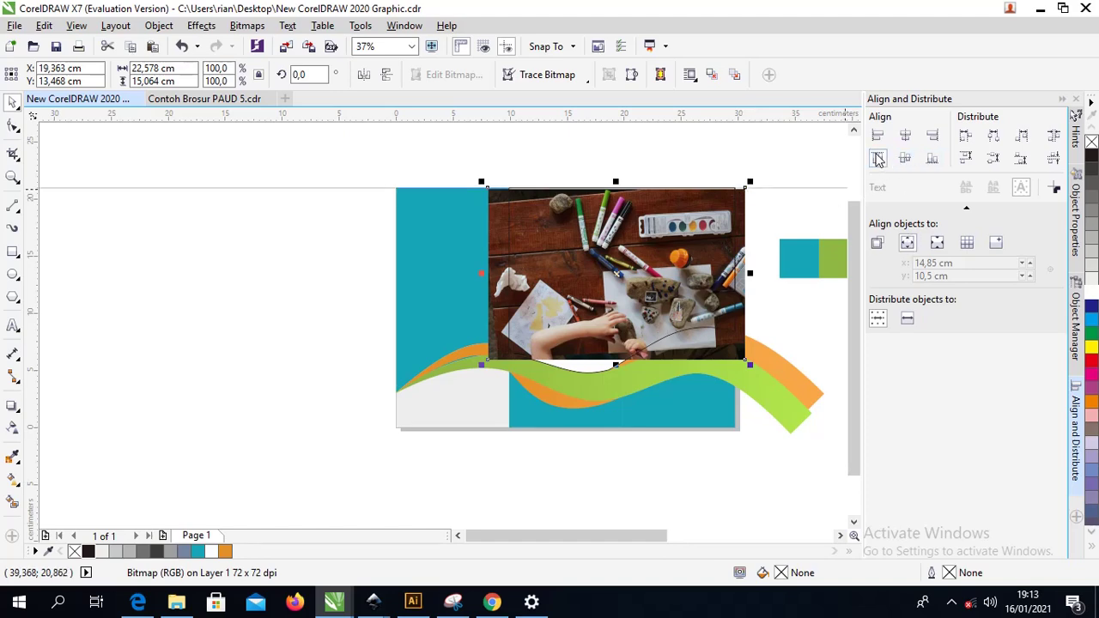
scroll(610, 176, up, 3)
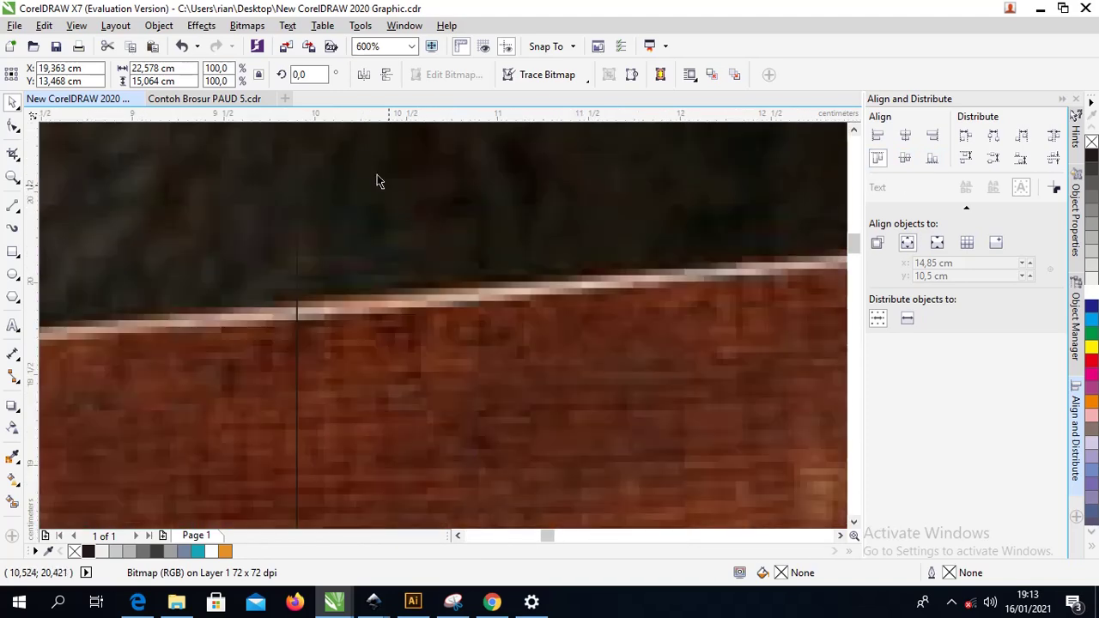
scroll(364, 145, down, 4)
scroll(369, 163, up, 1)
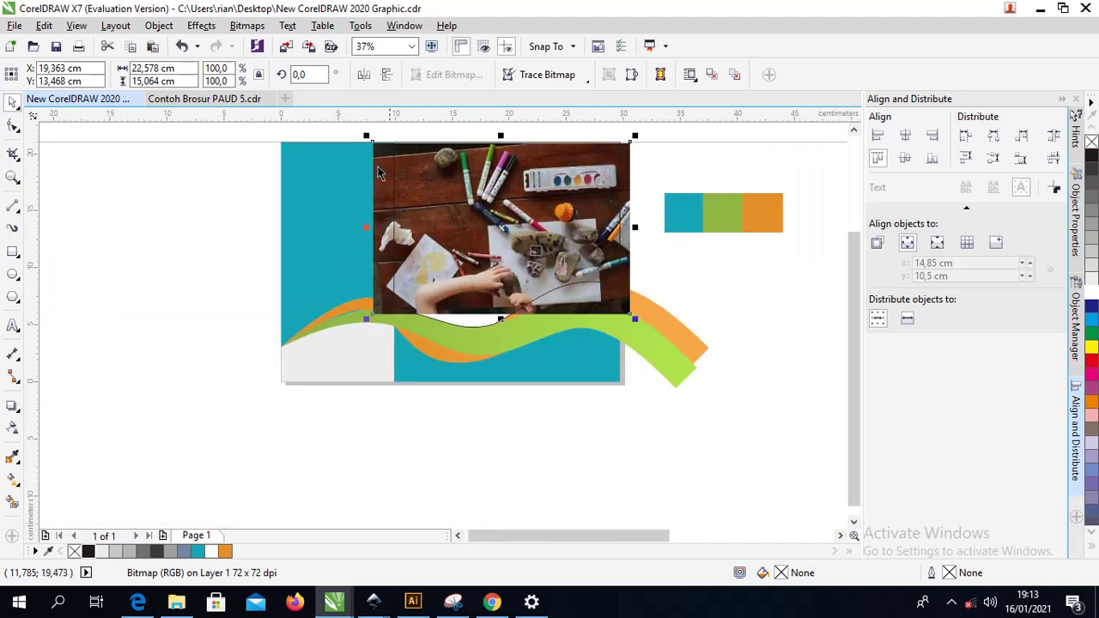
right_click(377, 151)
click(412, 158)
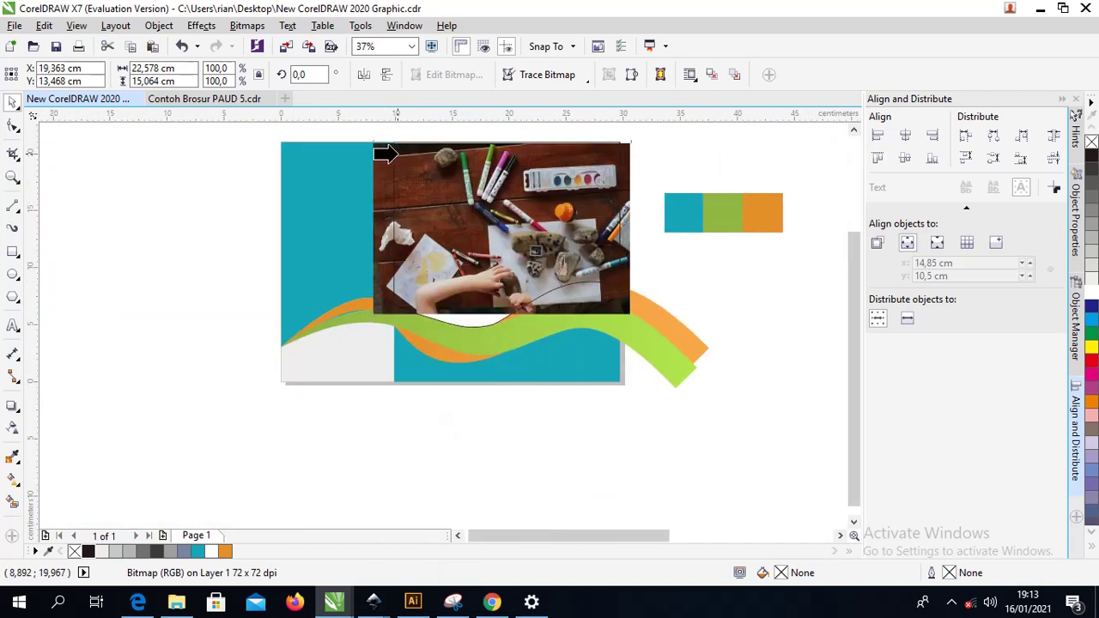
click(407, 169)
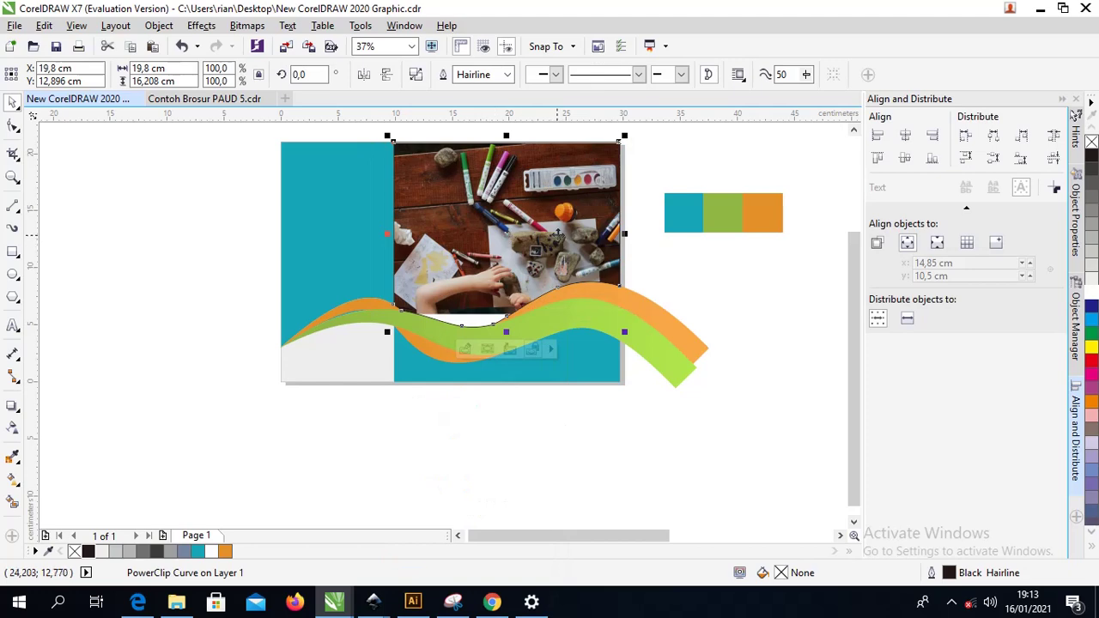
- Undo the clipping and enlarge the craft photo proportionally to 113% so it covers the whole welded outline
key(ctrl+z)
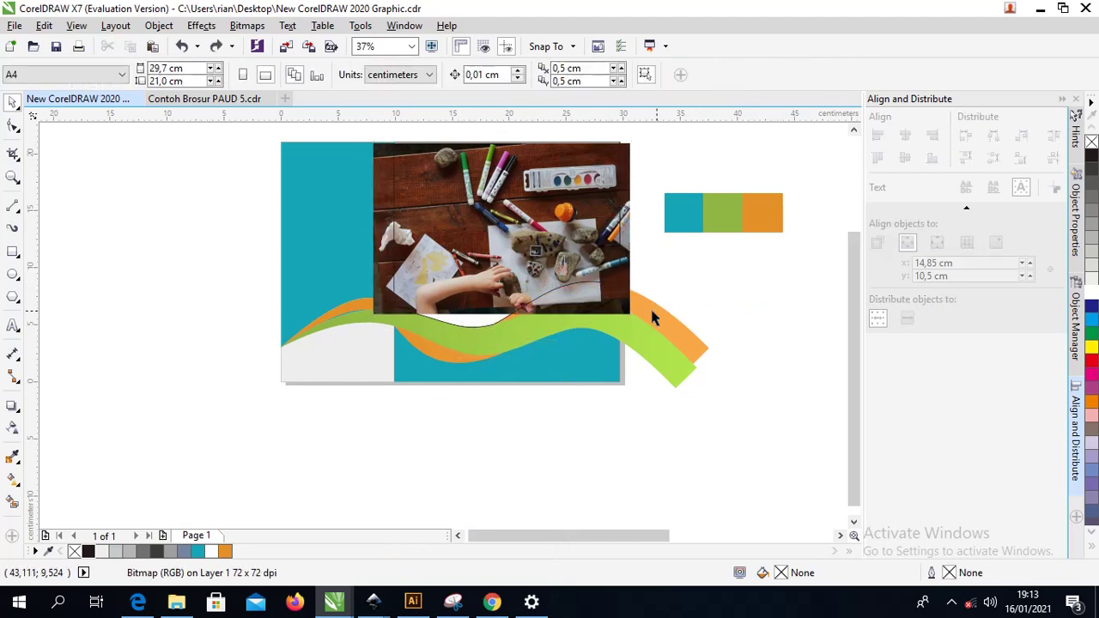
drag(633, 317, 673, 340)
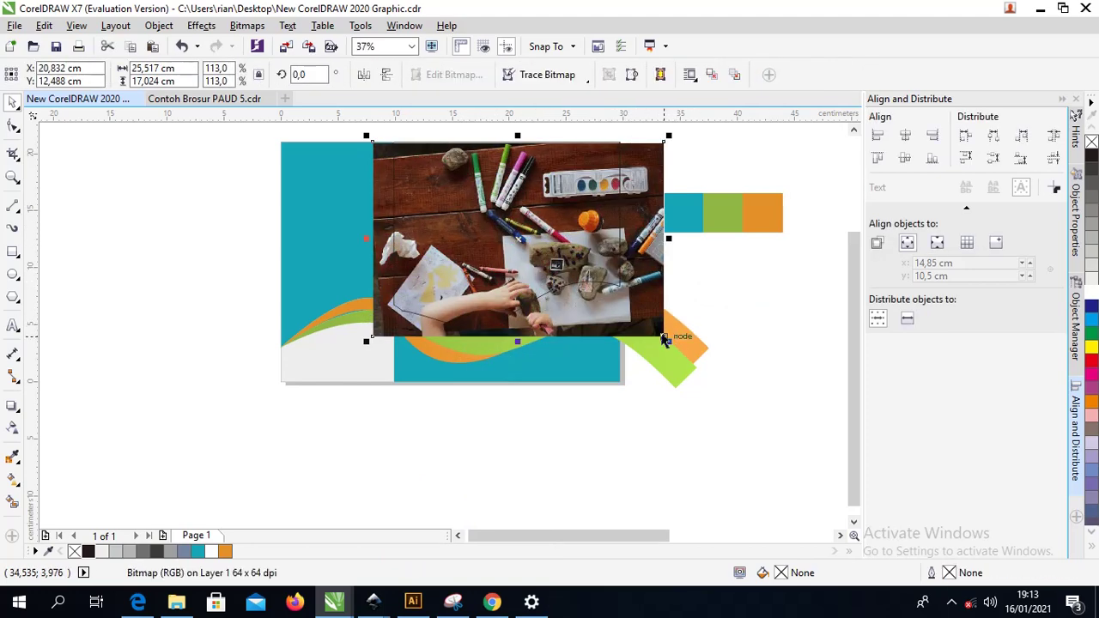
right_click(495, 170)
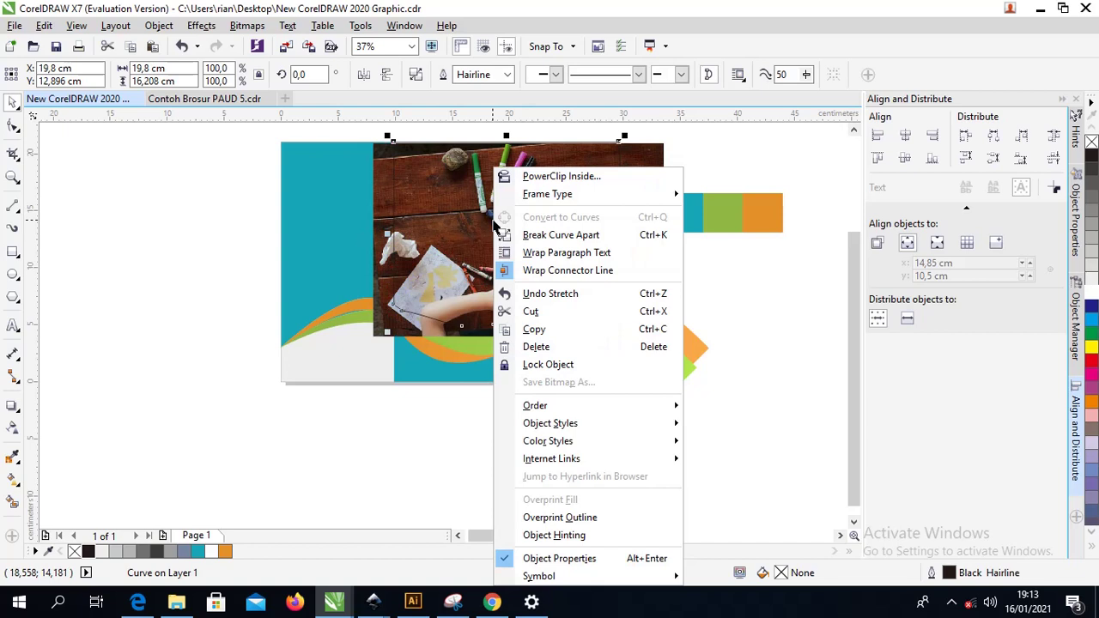
click(534, 177)
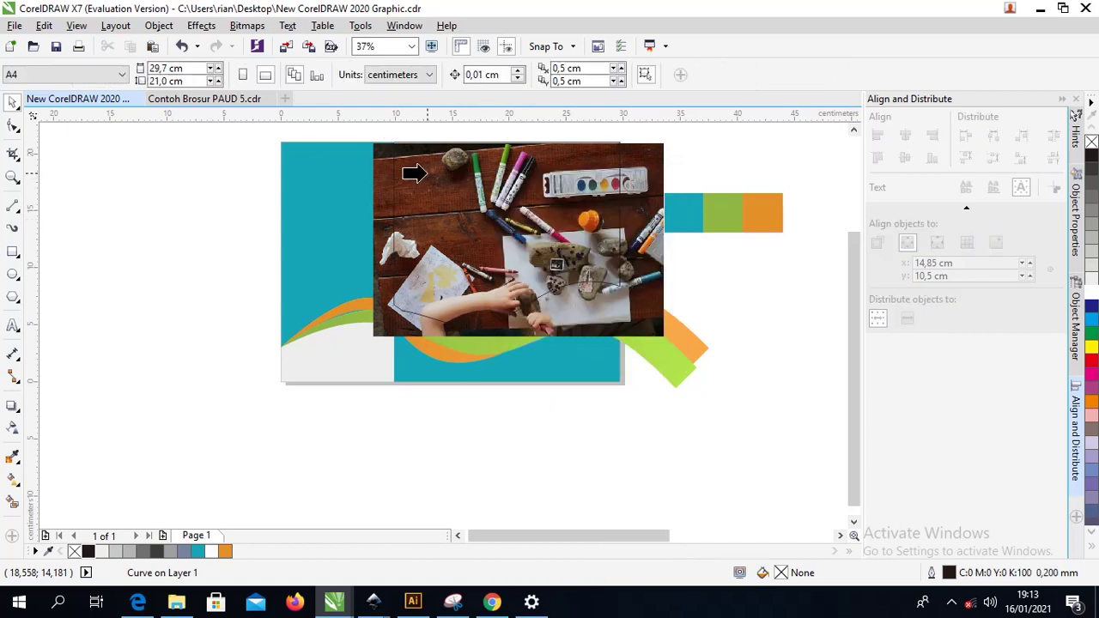
click(430, 183)
click(538, 331)
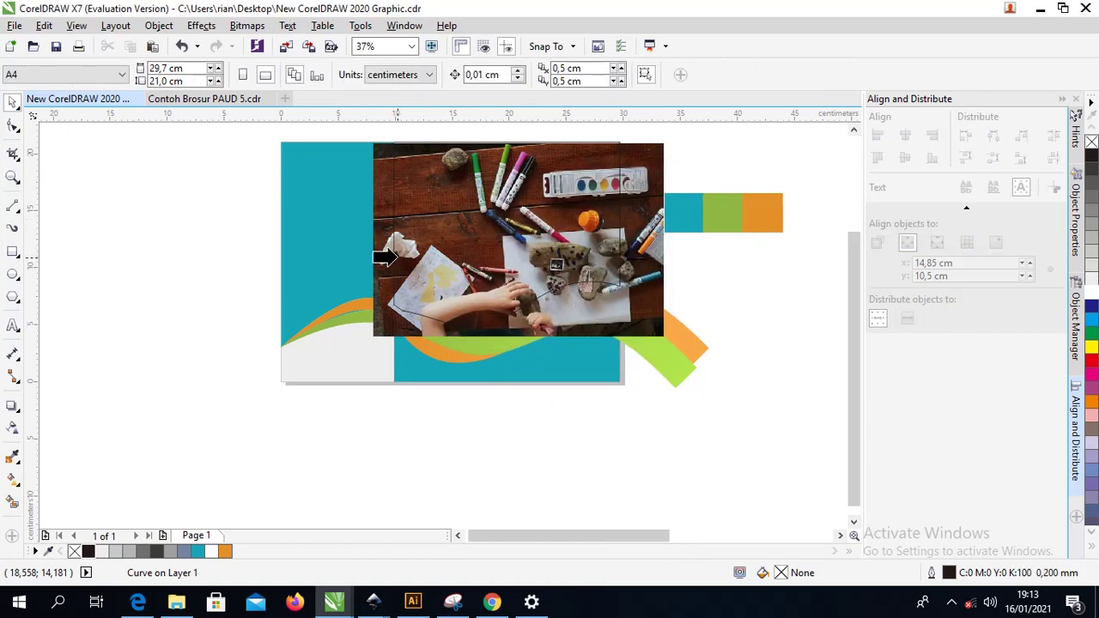
click(404, 262)
click(541, 332)
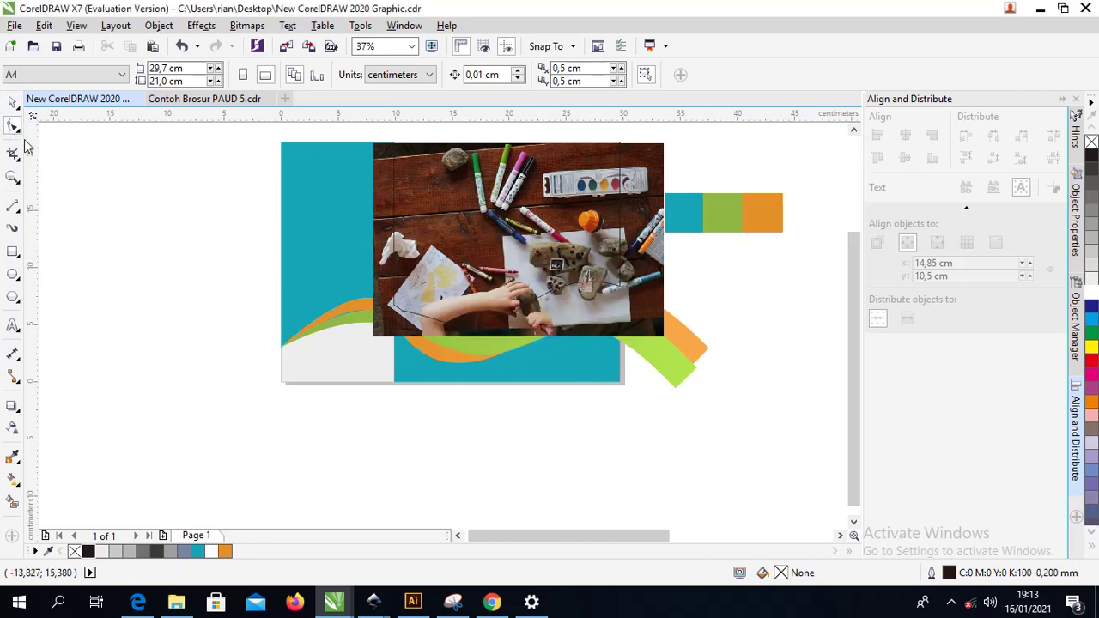
- PowerClip the enlarged craft photo inside the welded shape and remove the shape's outline
click(375, 149)
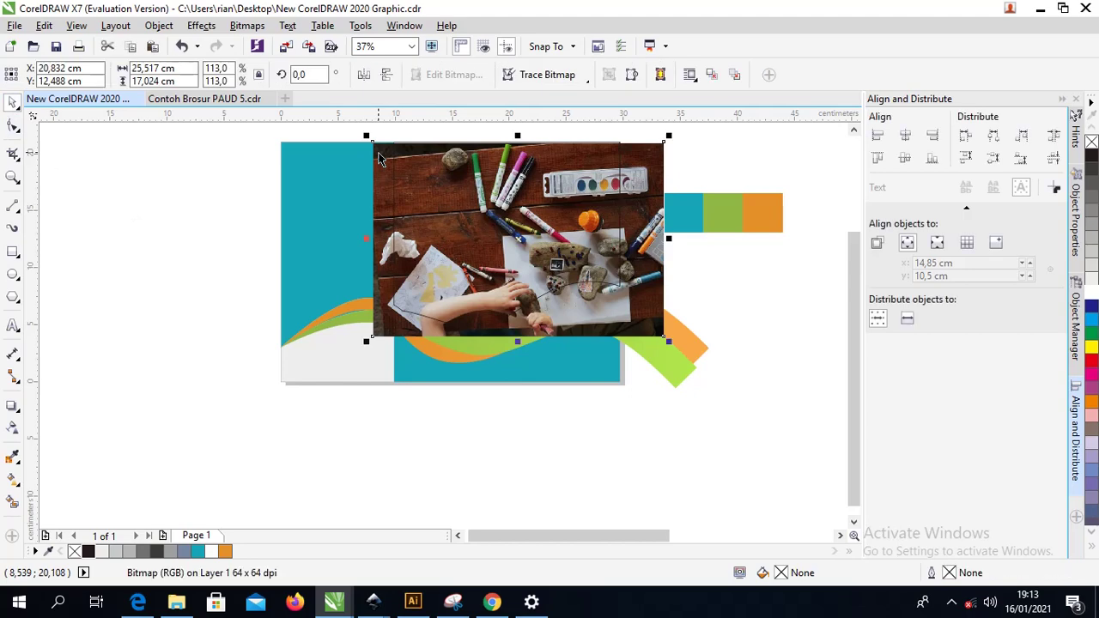
right_click(375, 148)
click(394, 156)
click(396, 159)
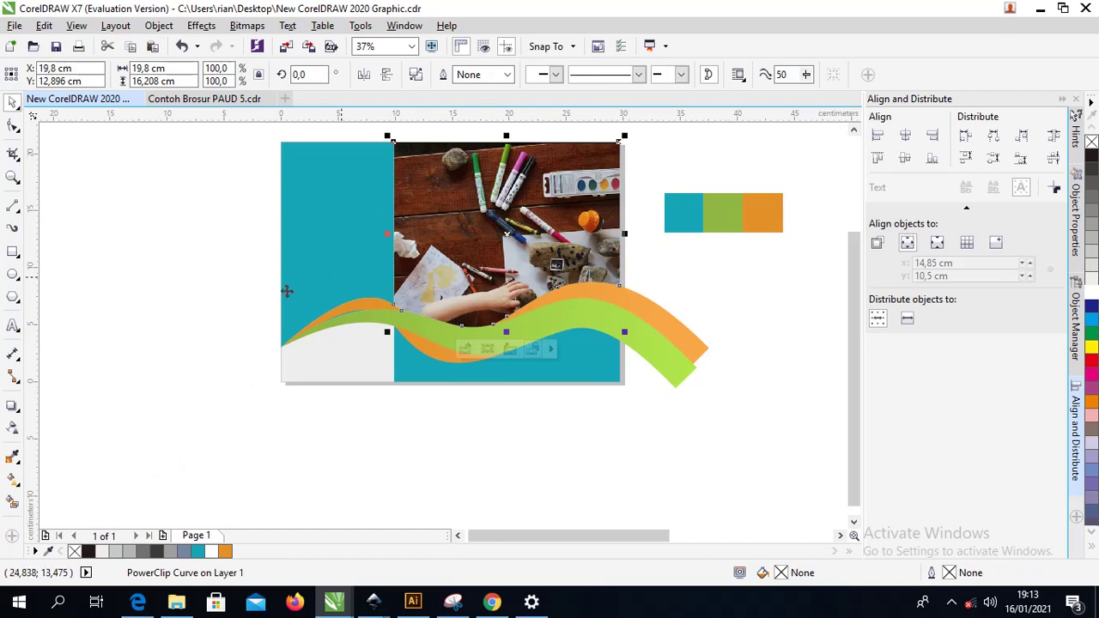
- Give the clipped craft photo a uniform transparency of 50 with the Multiply merge mode
click(11, 430)
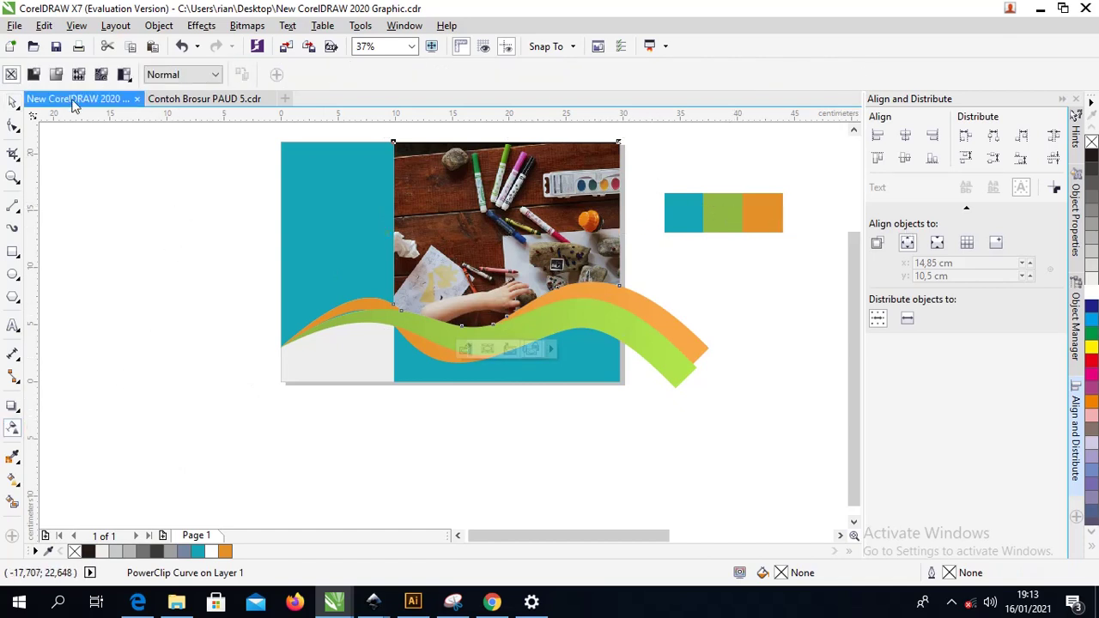
click(164, 74)
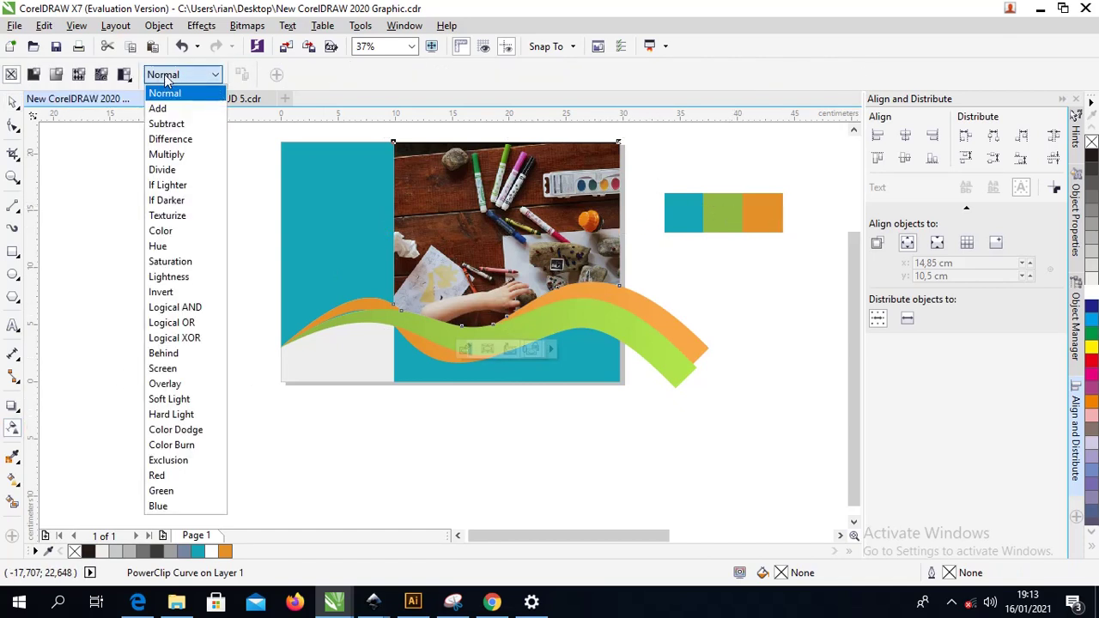
click(180, 154)
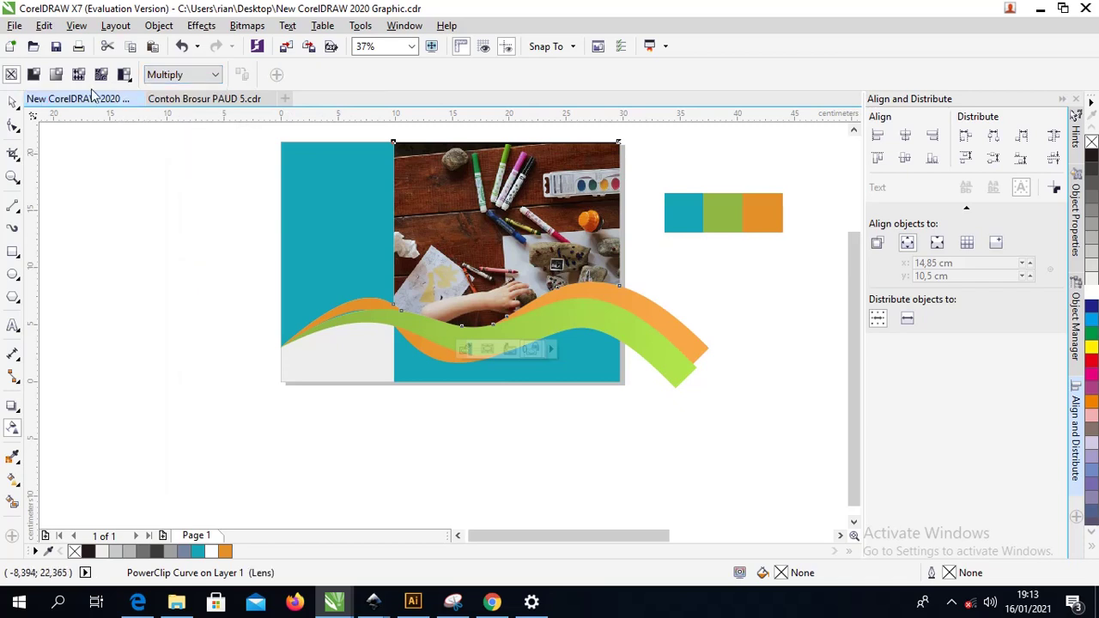
click(32, 76)
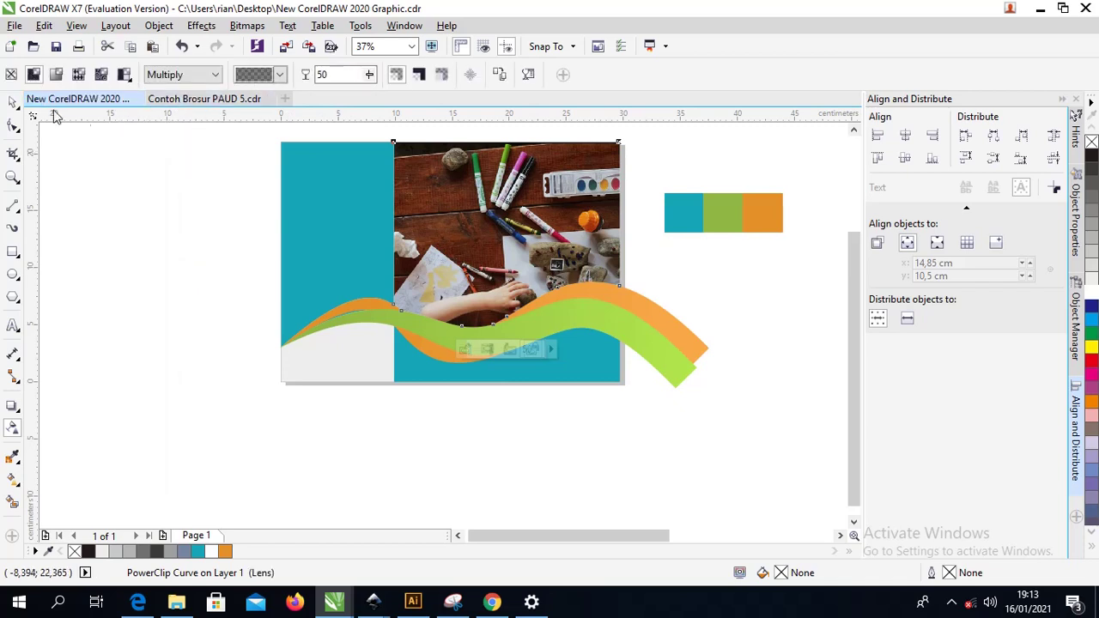
click(12, 102)
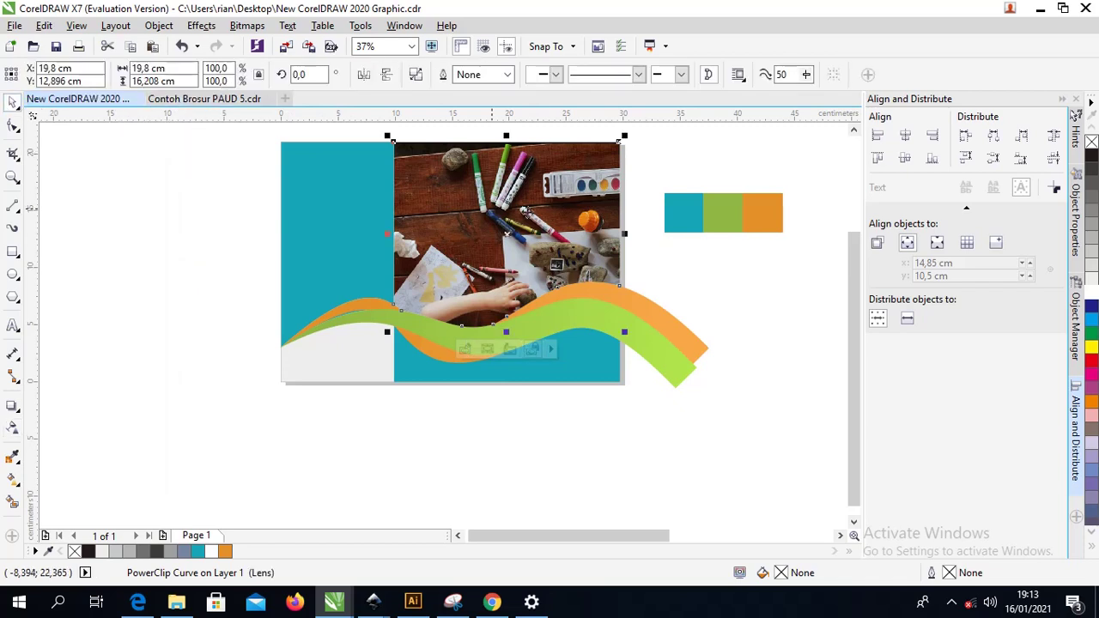
right_click(462, 187)
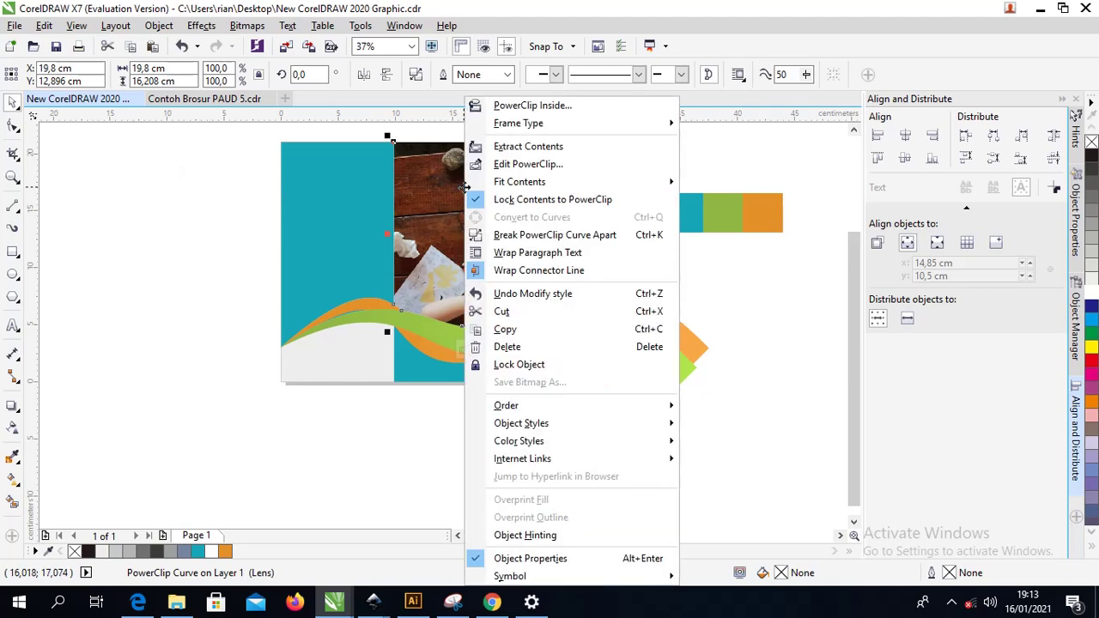
click(505, 168)
click(491, 196)
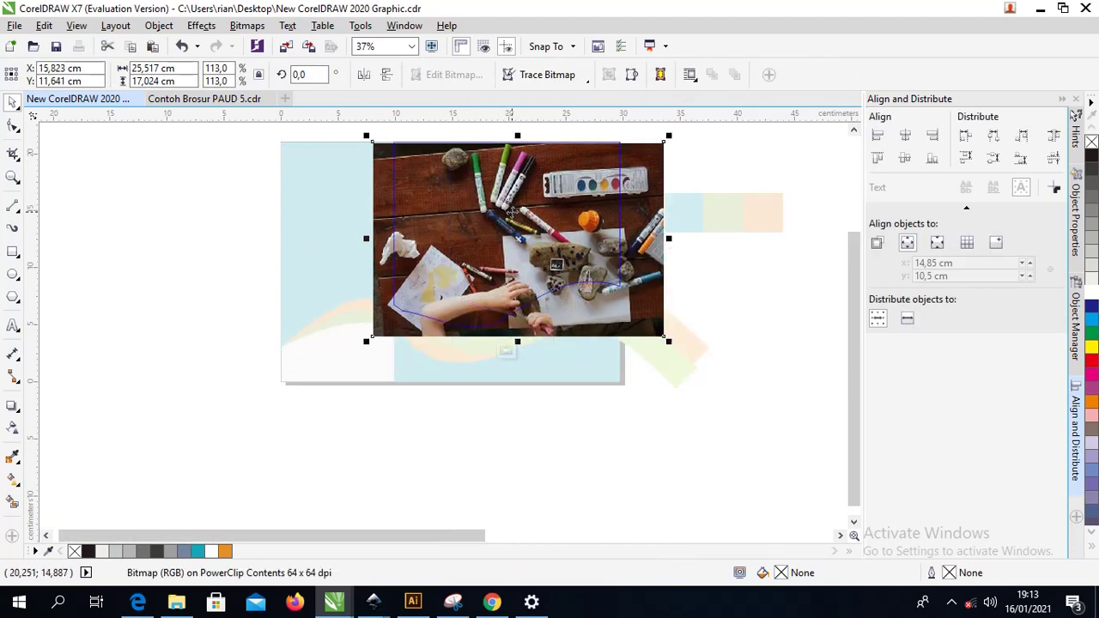
key(Escape)
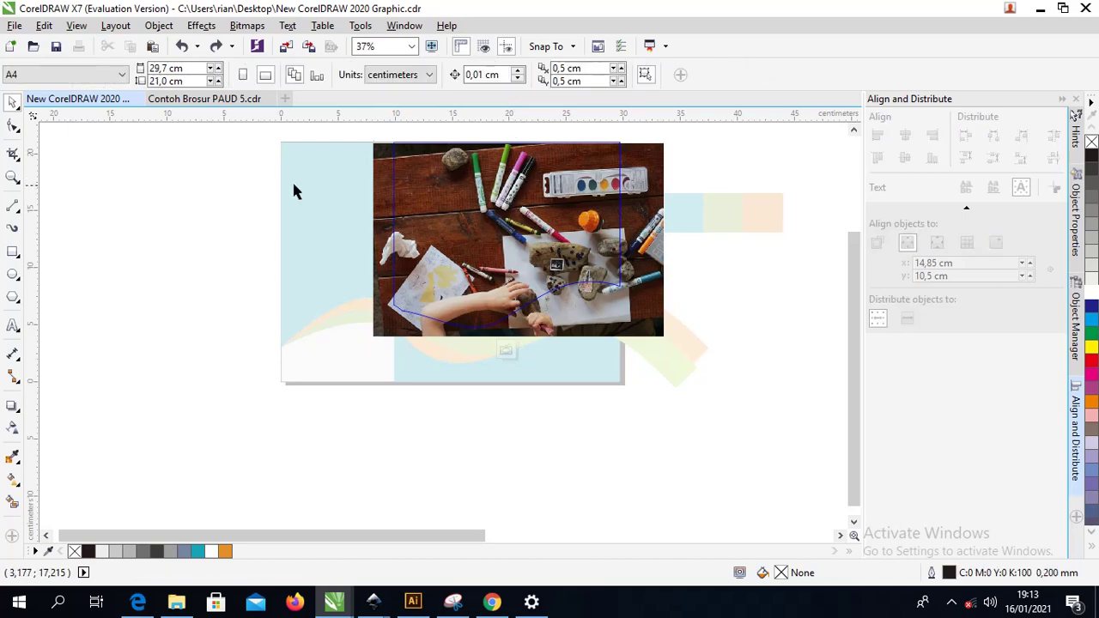
right_click(456, 221)
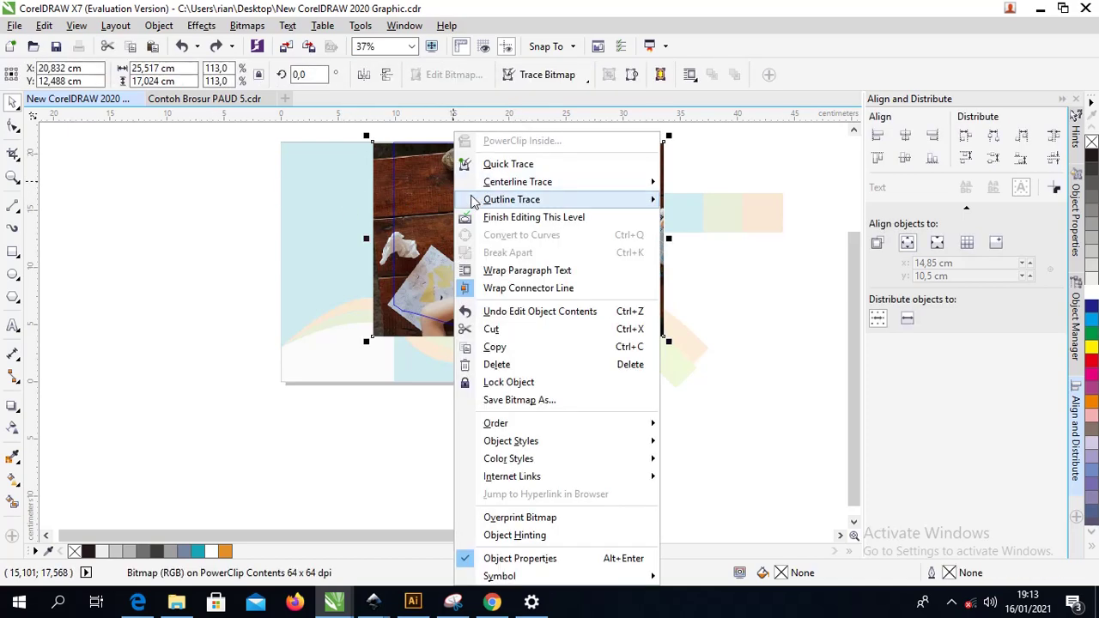
key(Escape)
ctrl+click(456, 221)
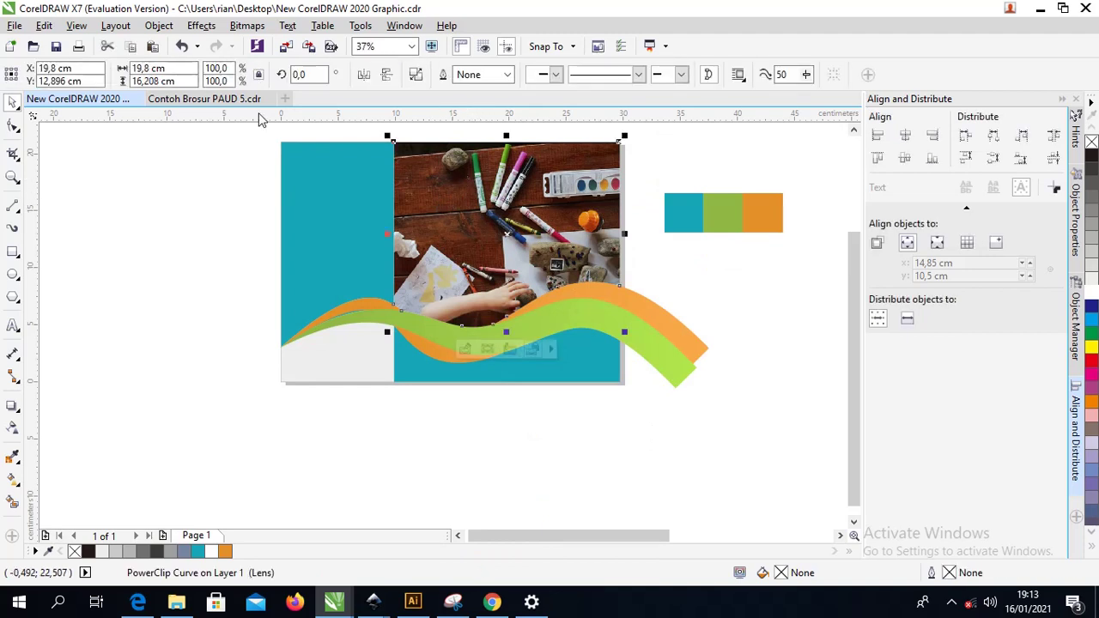
- Convert the clipped craft photo to a 100 dpi CMYK bitmap with anti-aliasing and a transparent background
click(260, 28)
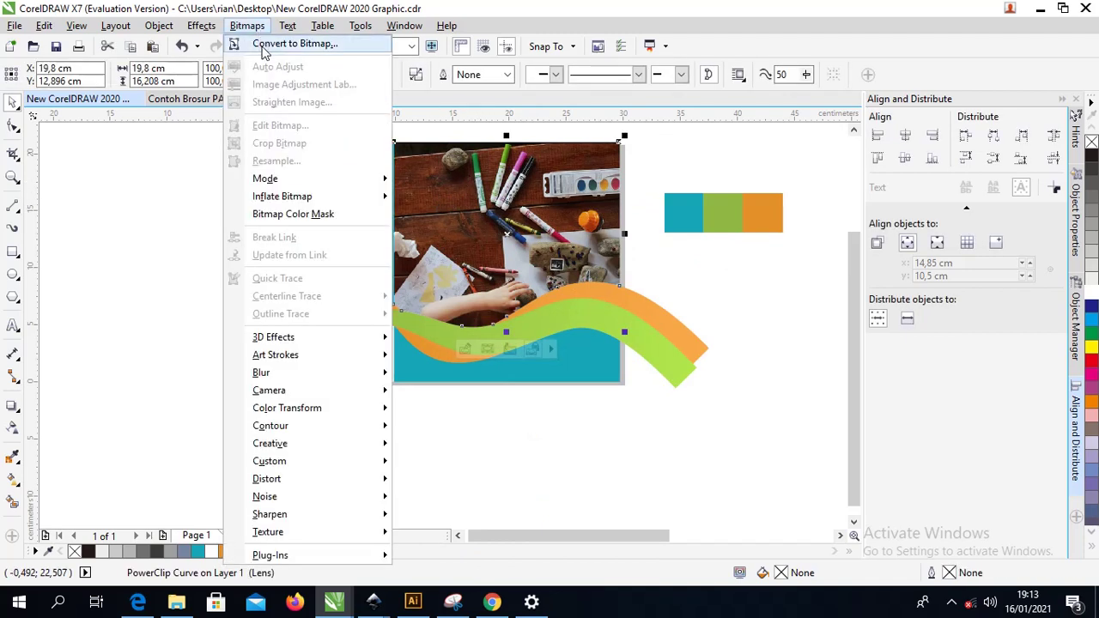
click(264, 49)
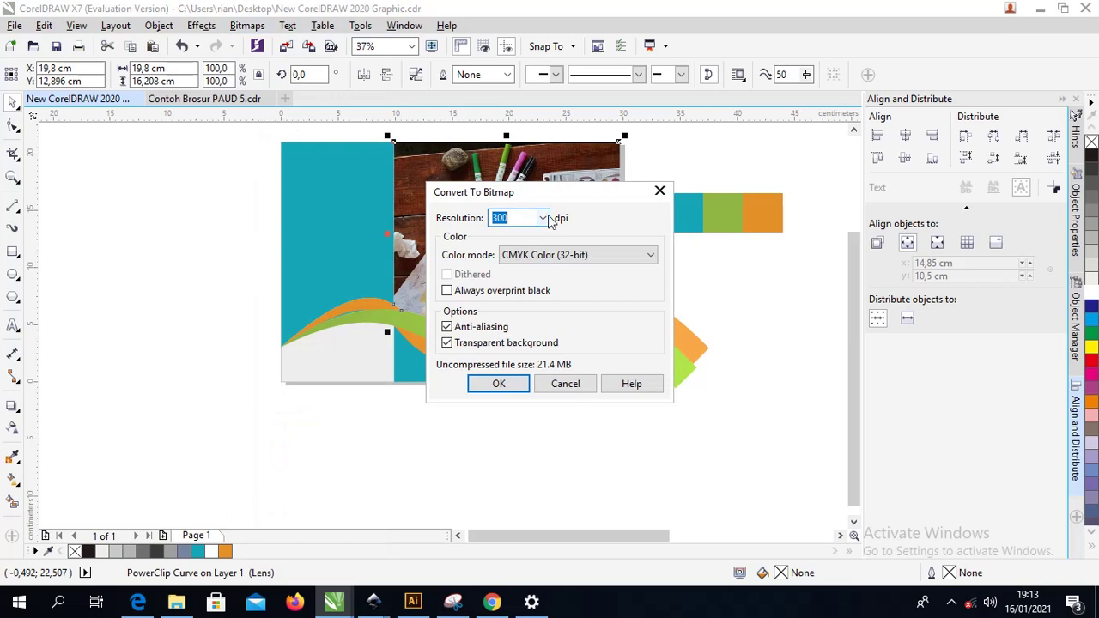
click(544, 219)
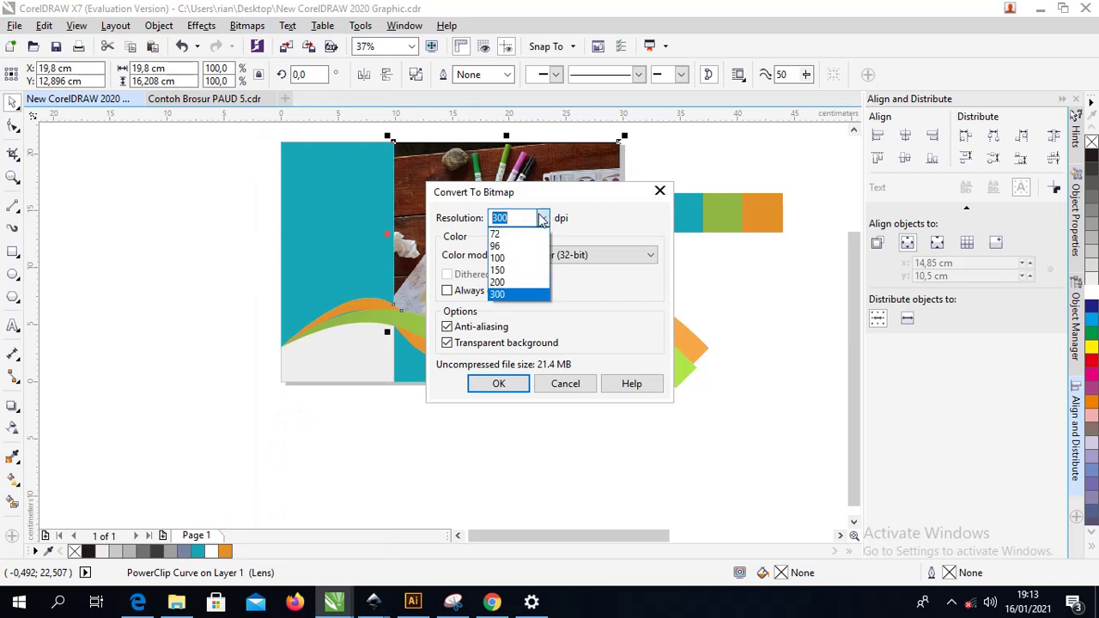
click(526, 258)
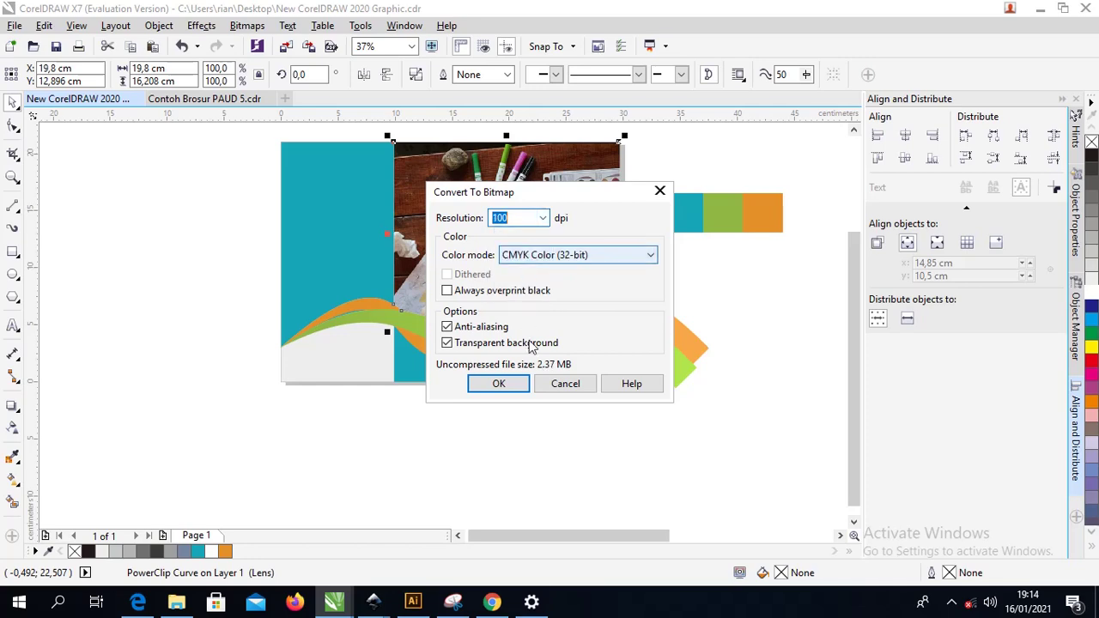
click(501, 383)
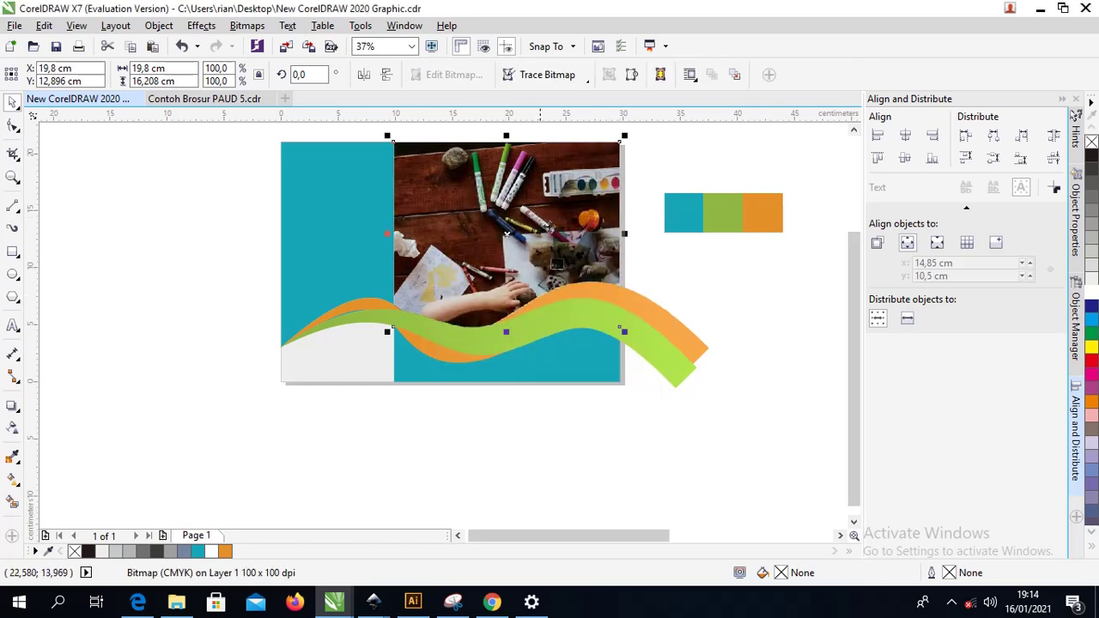
- Apply a uniform transparency of 50 with the Multiply merge mode to the craft photo bitmap
scroll(541, 229, up, 4)
scroll(553, 186, down, 2)
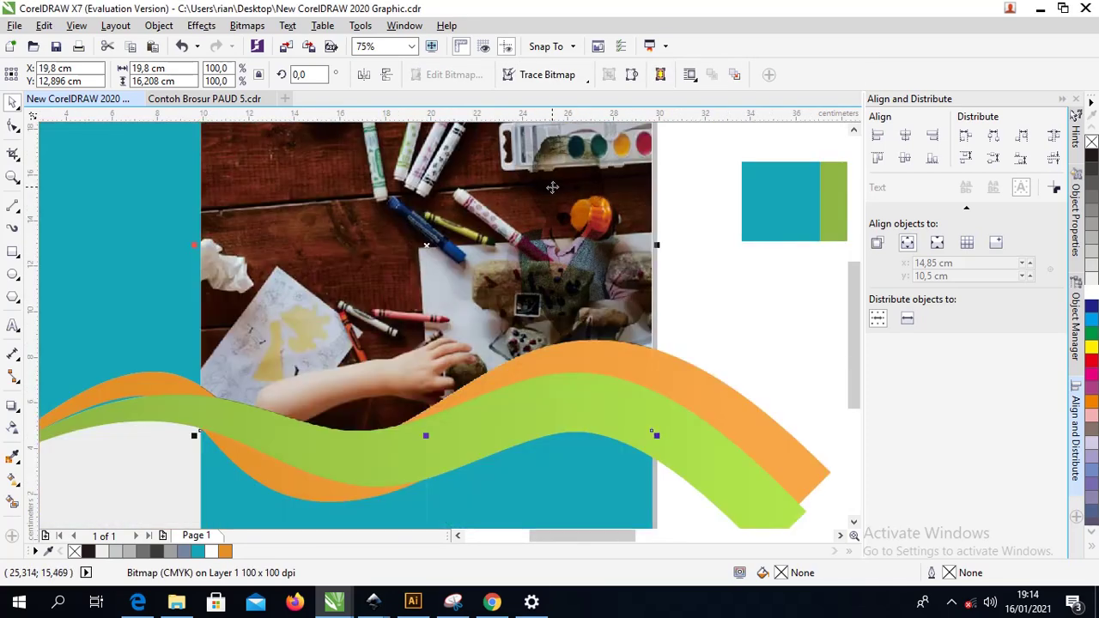
click(13, 426)
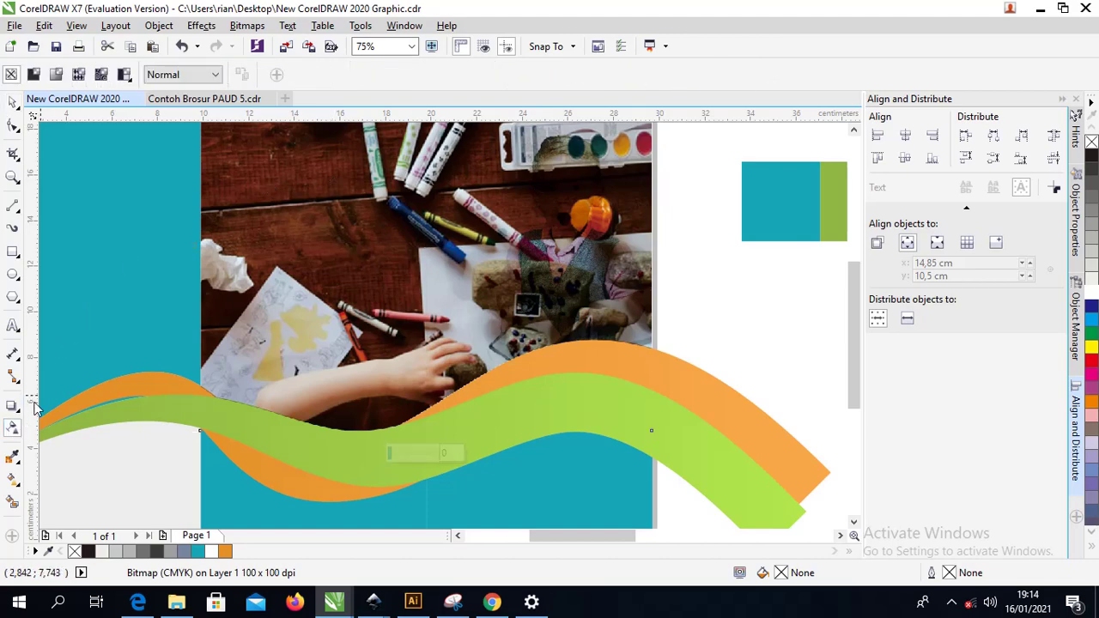
click(33, 75)
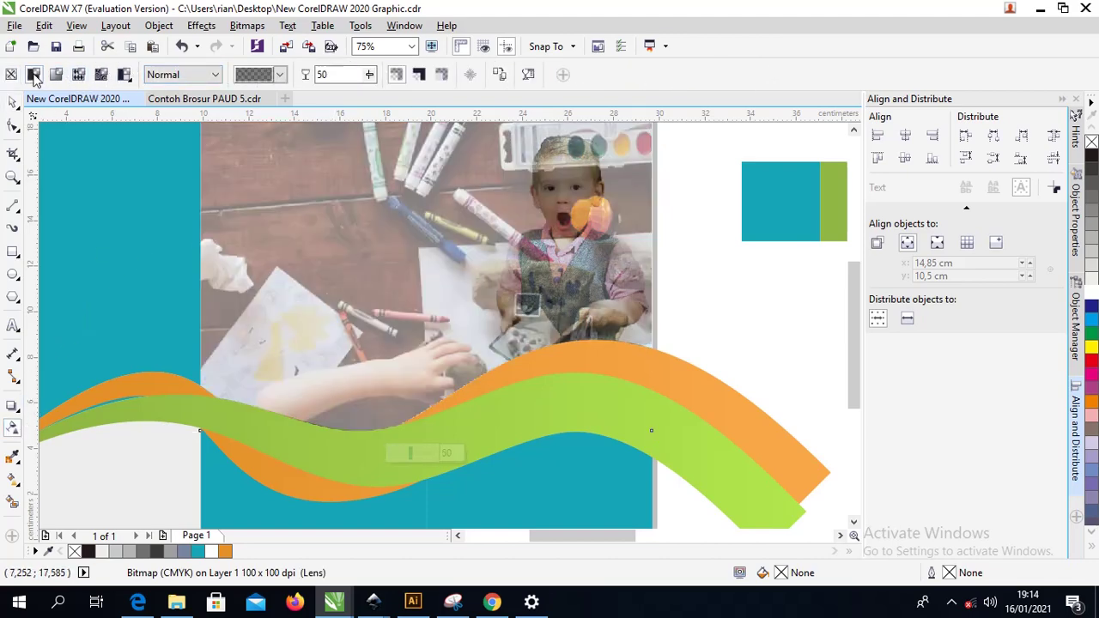
click(213, 76)
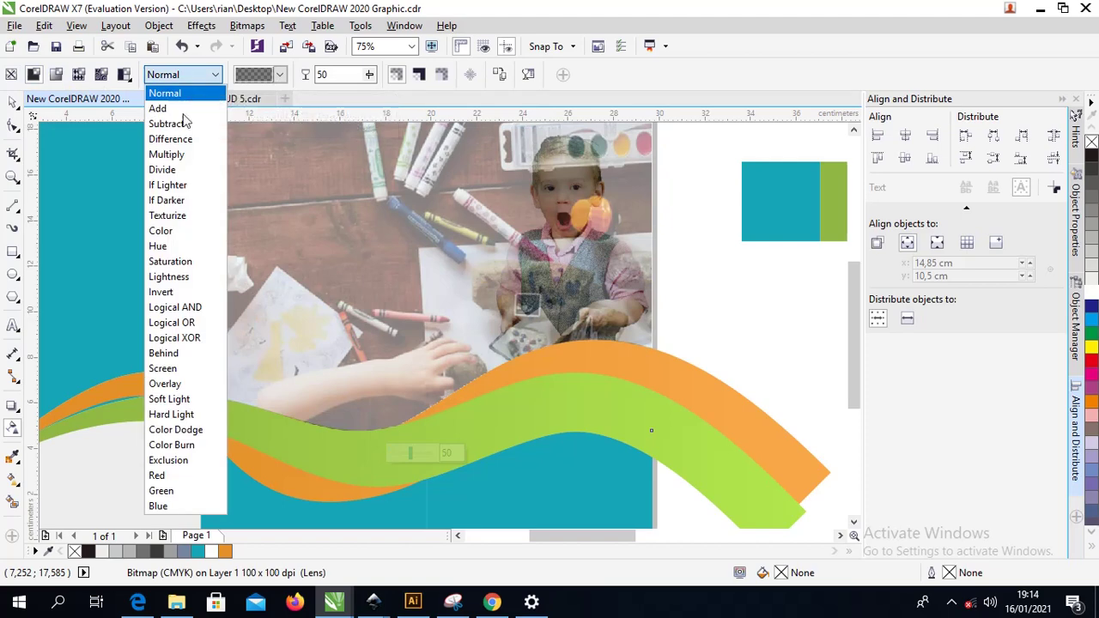
click(172, 154)
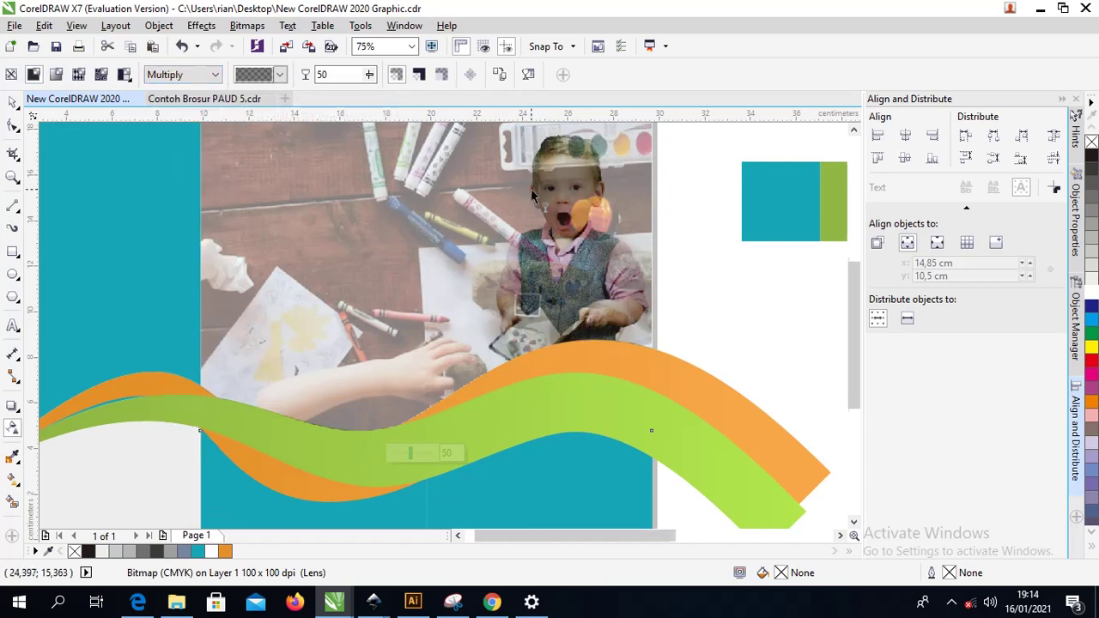
- Increase the craft photo bitmap's transparency to 92 and deselect it
scroll(530, 188, down, 3)
scroll(596, 215, up, 2)
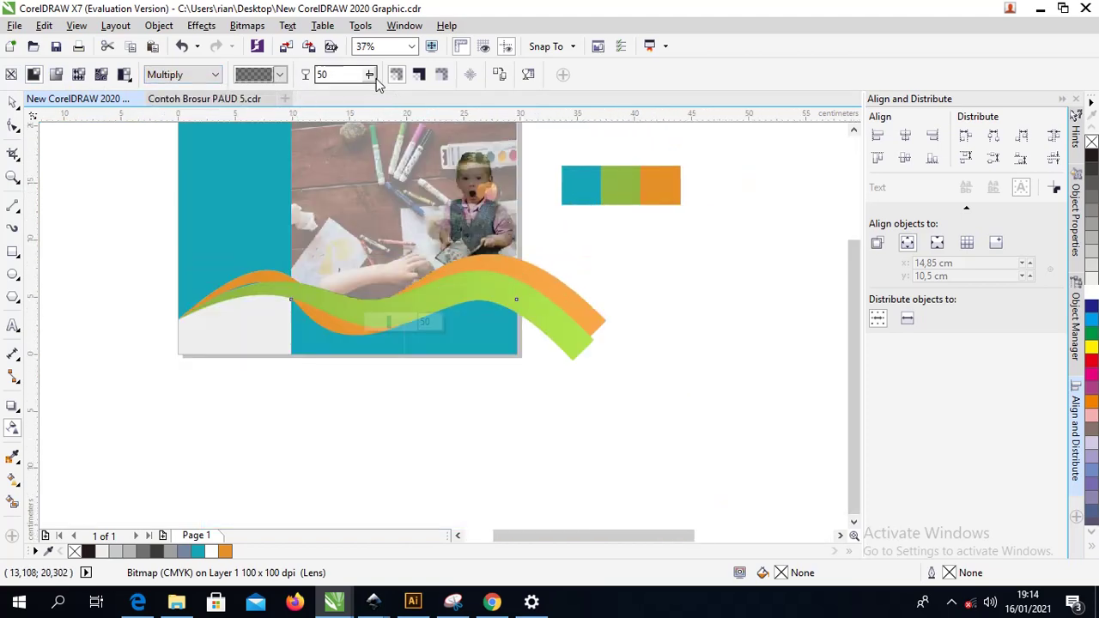
mouse_move(370, 75)
mouse_down()
mouse_move(352, 90)
mouse_move(383, 78)
mouse_move(409, 84)
mouse_move(374, 78)
mouse_up()
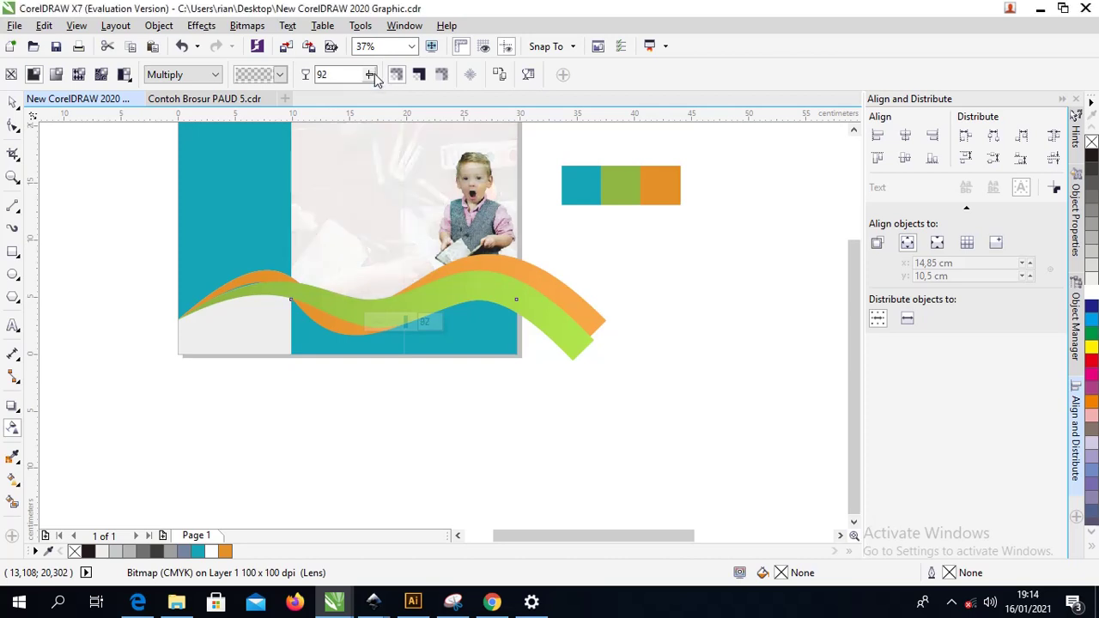
click(13, 101)
click(77, 196)
click(472, 206)
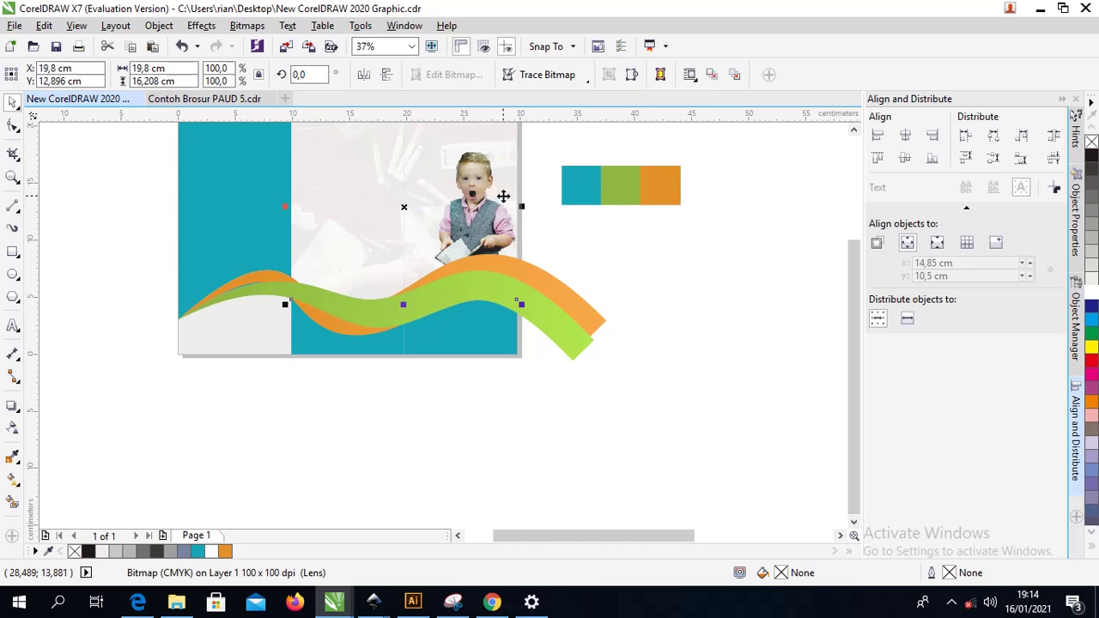
click(551, 226)
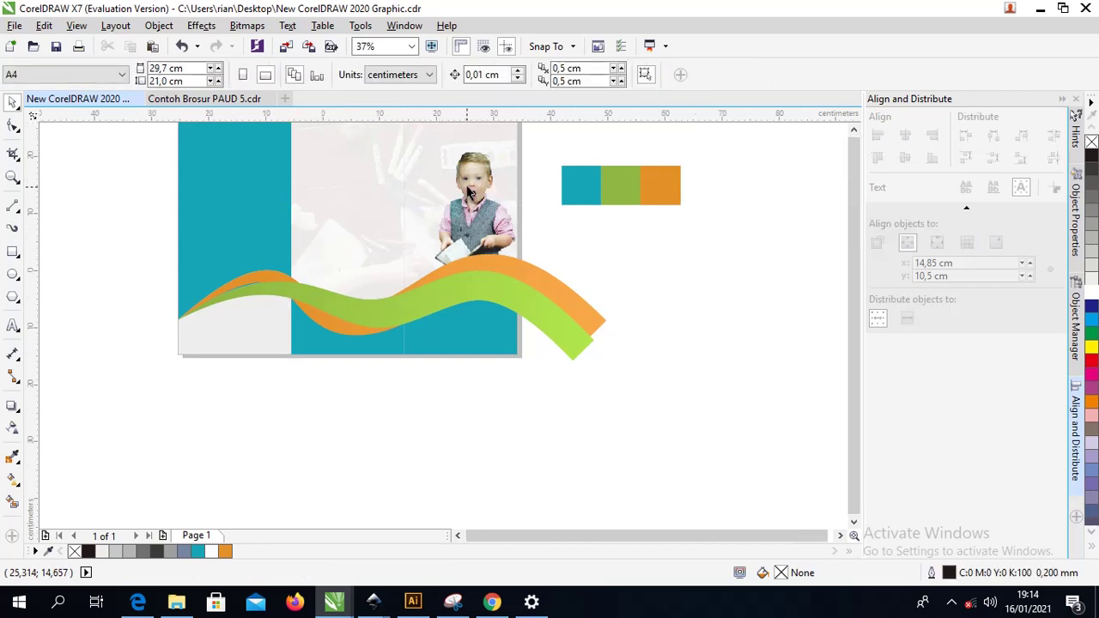
- Fine-tune the craft photo bitmap's transparency to 94 and deselect it
scroll(375, 171, down, 1)
scroll(438, 163, up, 1)
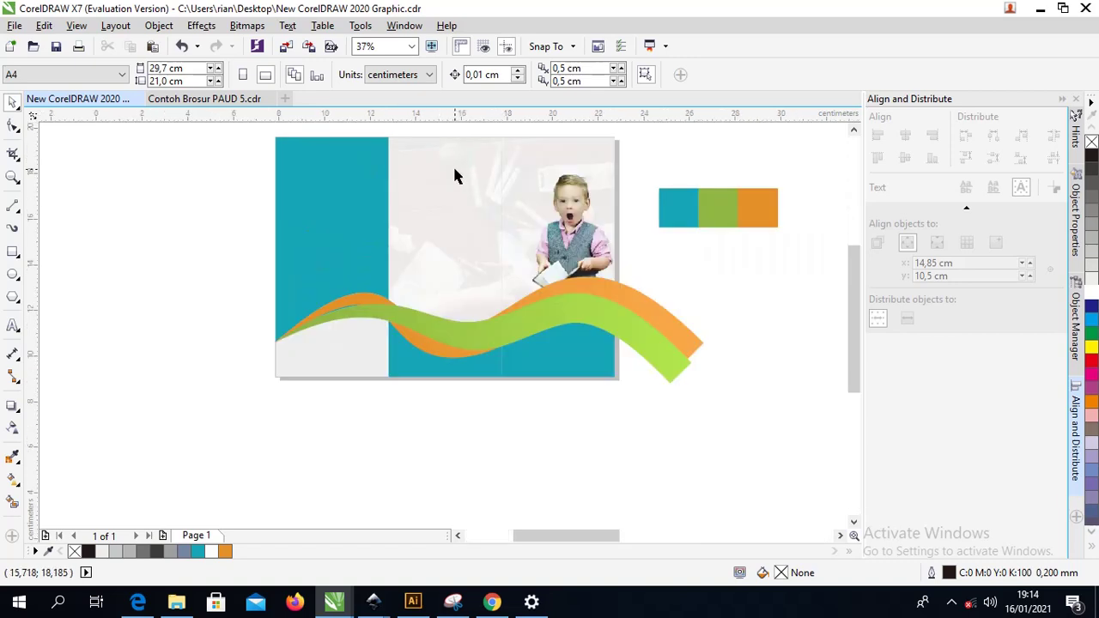
scroll(450, 176, up, 2)
click(445, 176)
key(ctrl+z)
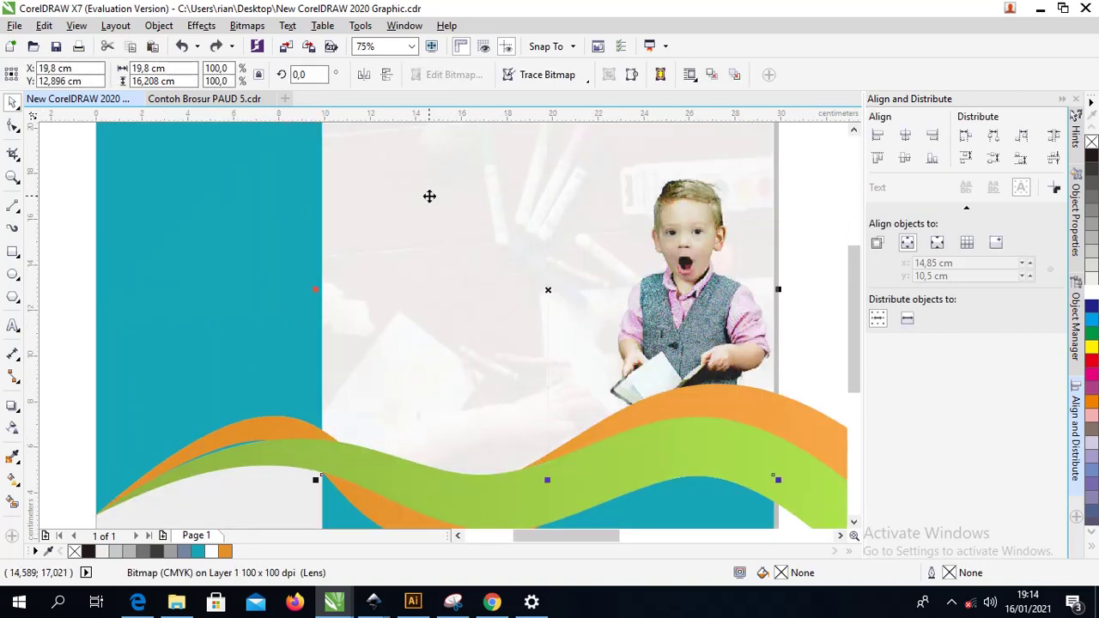
click(12, 427)
drag(369, 75, 370, 77)
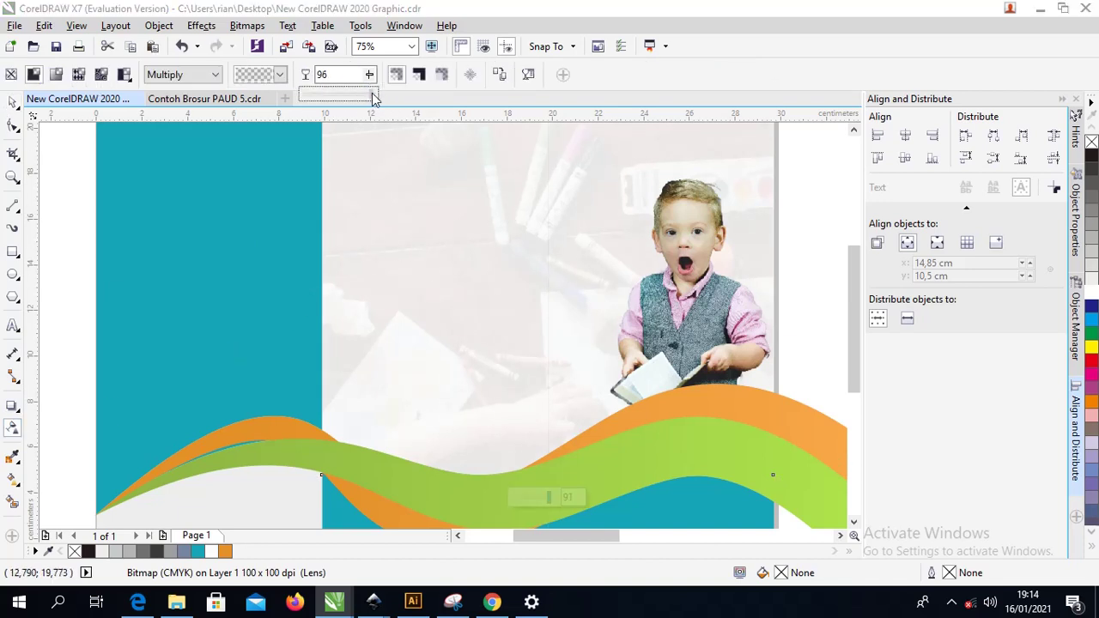
drag(372, 99, 371, 100)
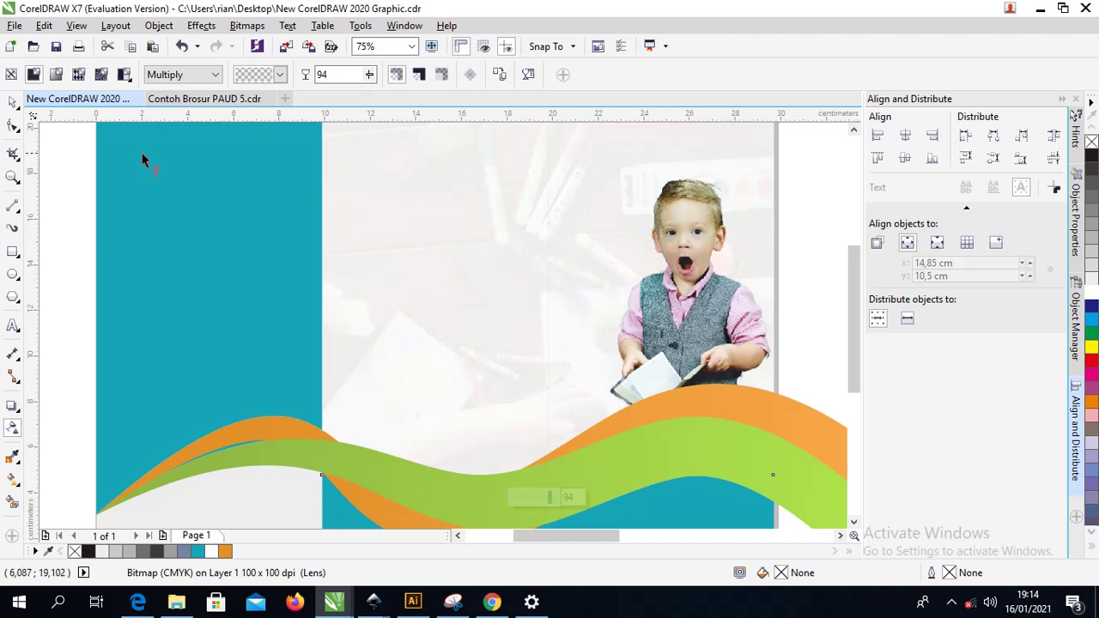
click(12, 101)
click(803, 199)
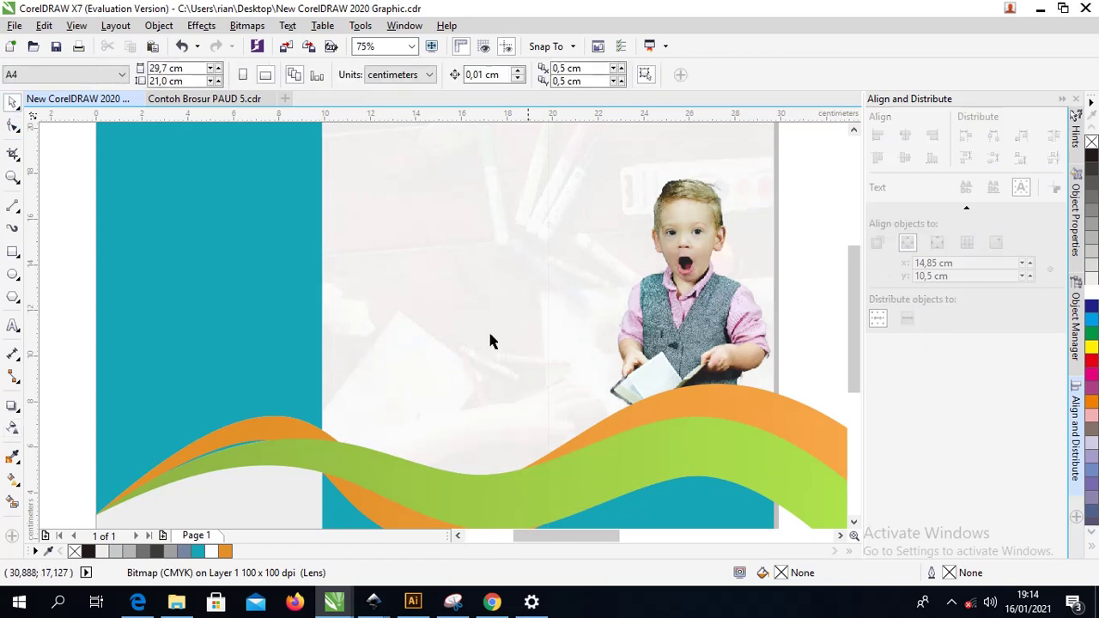
scroll(406, 287, right, 1)
scroll(409, 277, down, 1)
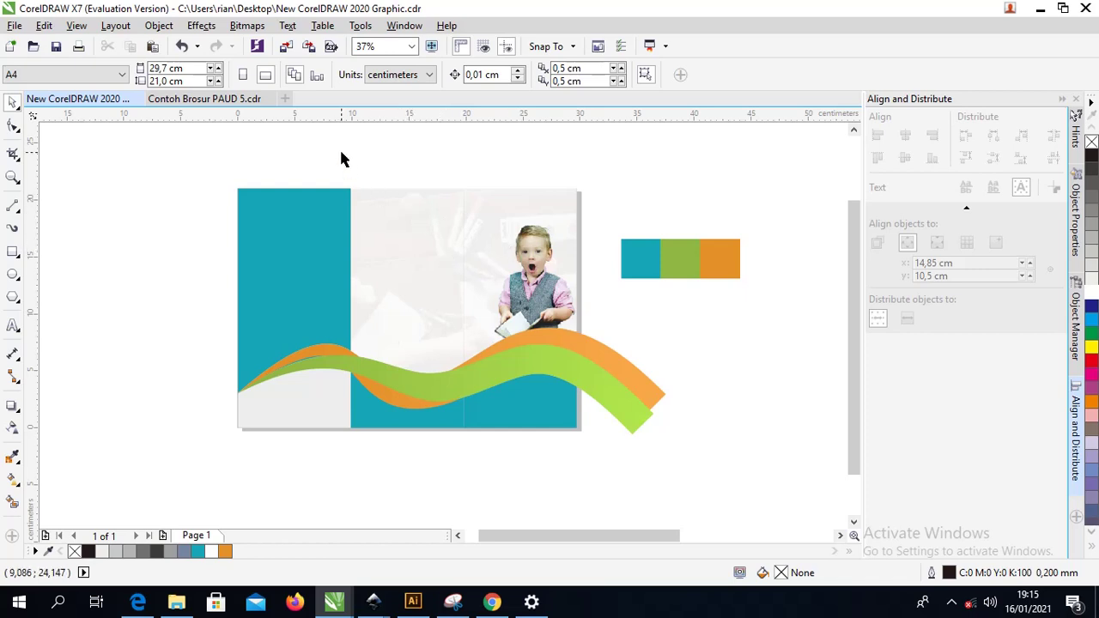
click(258, 201)
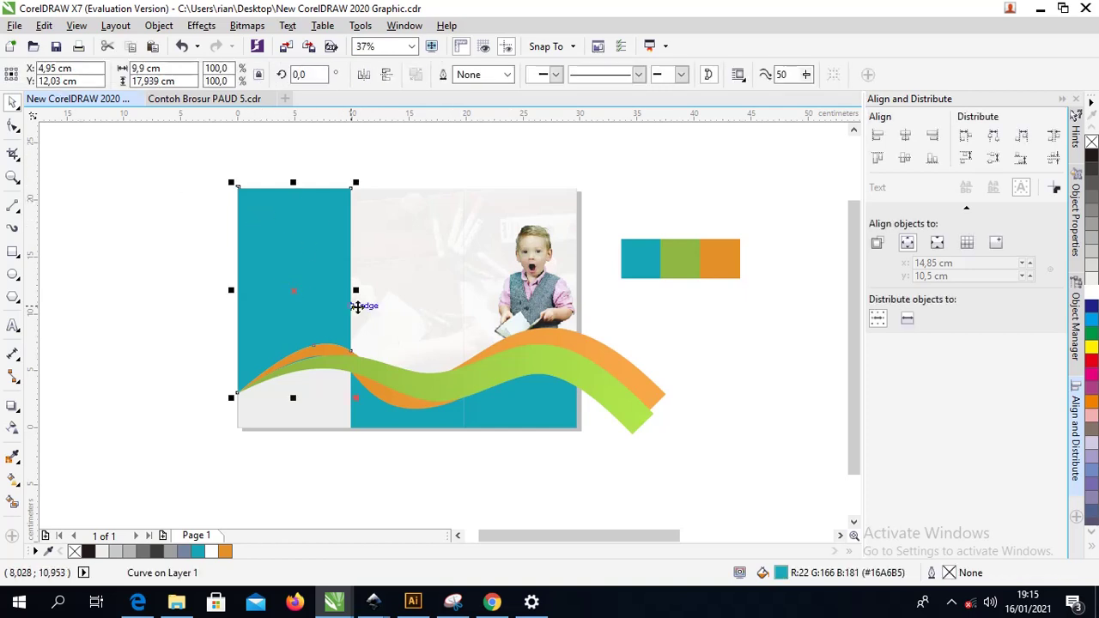
click(292, 402)
drag(305, 413, 297, 414)
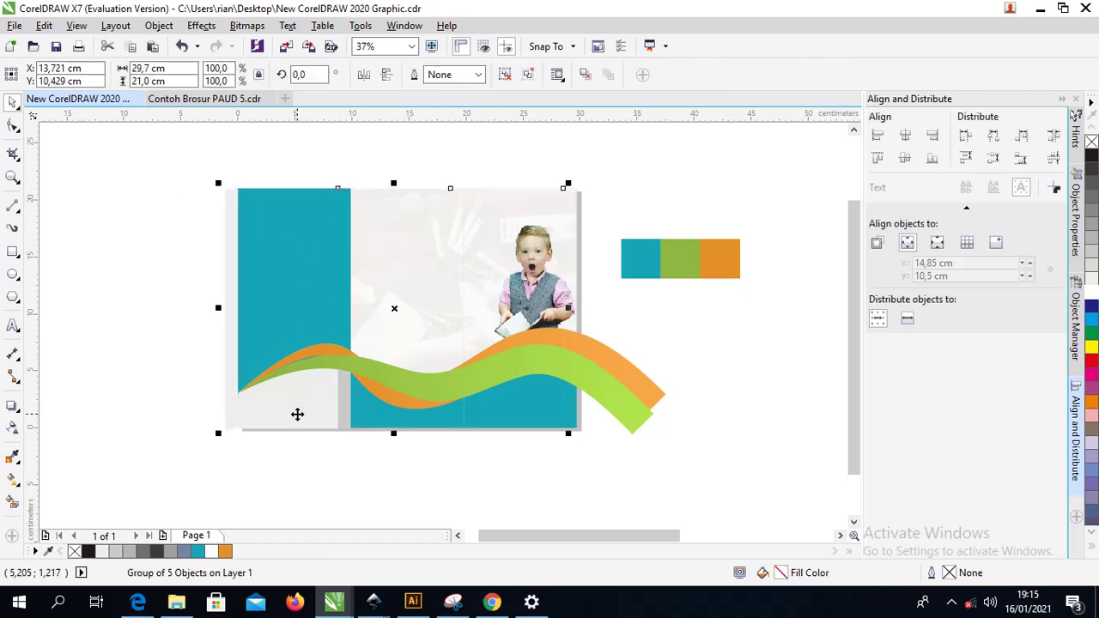
key(ctrl+z)
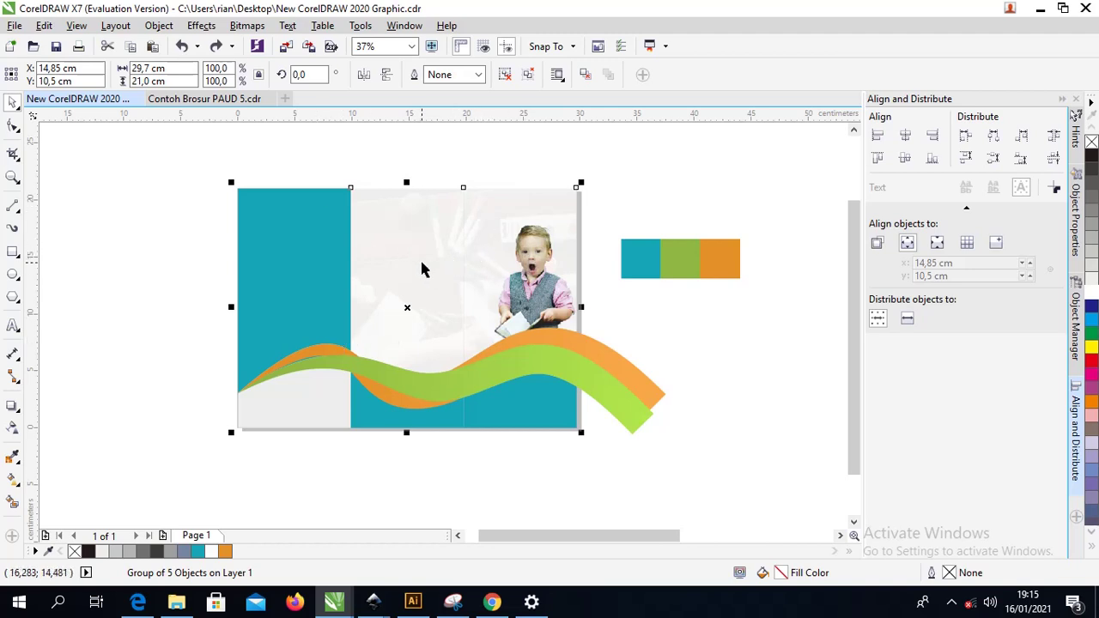
key(Right)
key(Up)
key(ctrl+z)
key(ctrl+z)
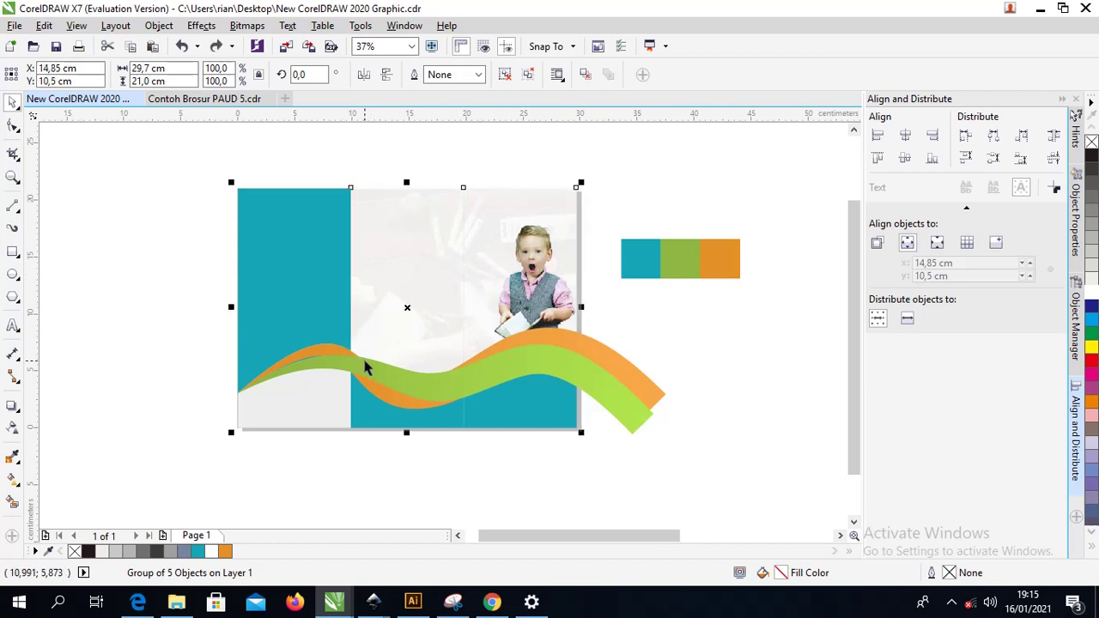
- Bring the group of grey panel rectangles in front of the design and ungroup it
drag(371, 364, 380, 355)
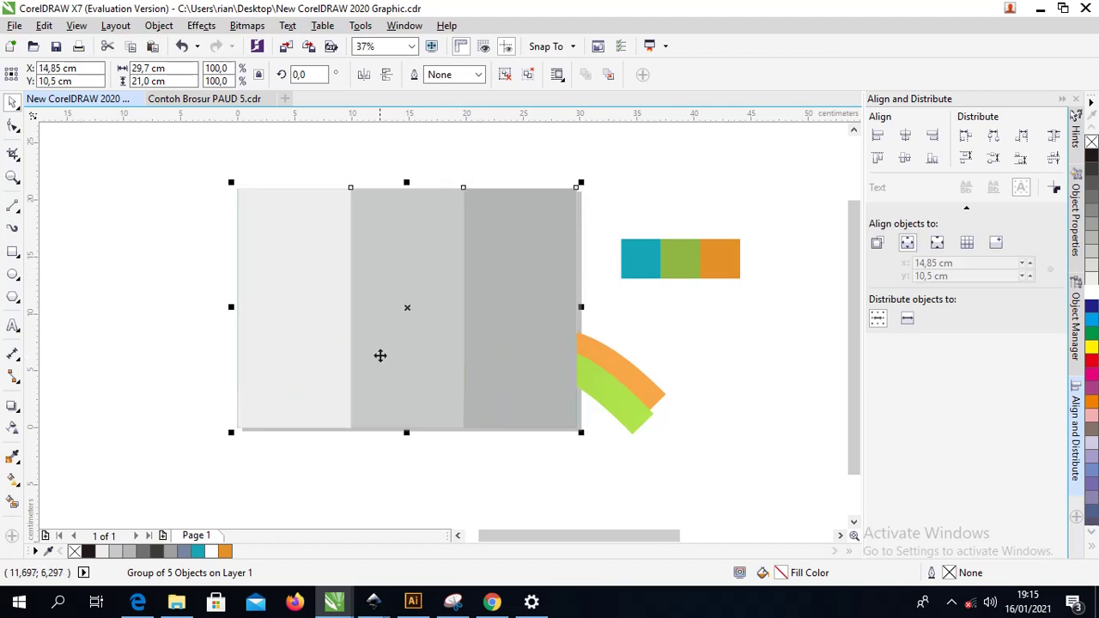
right_click(403, 220)
click(451, 271)
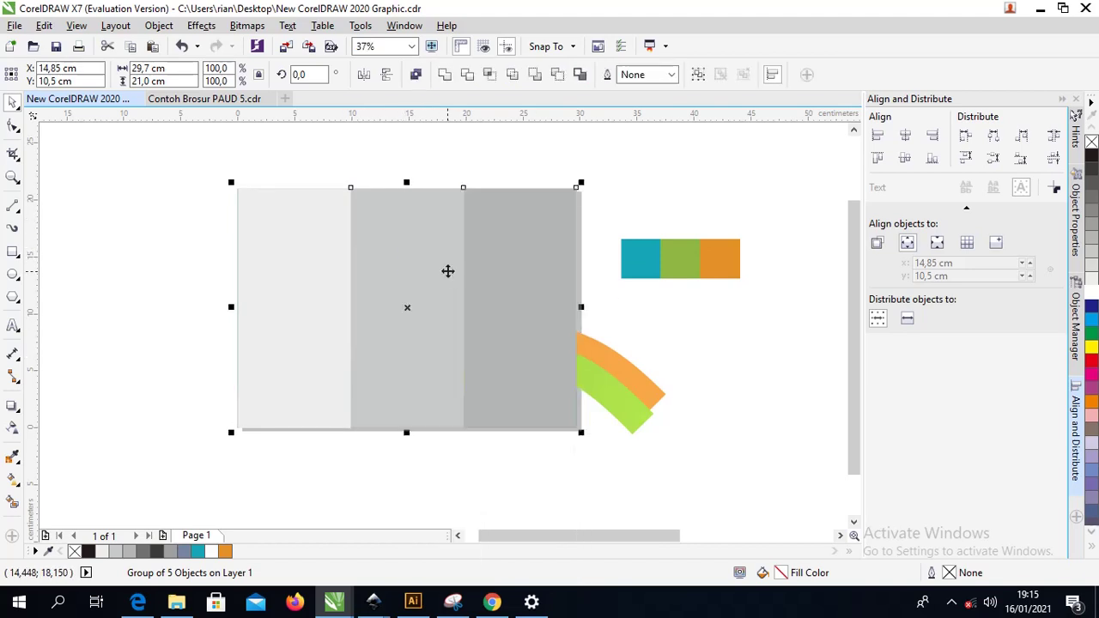
click(429, 218)
shift+click(509, 231)
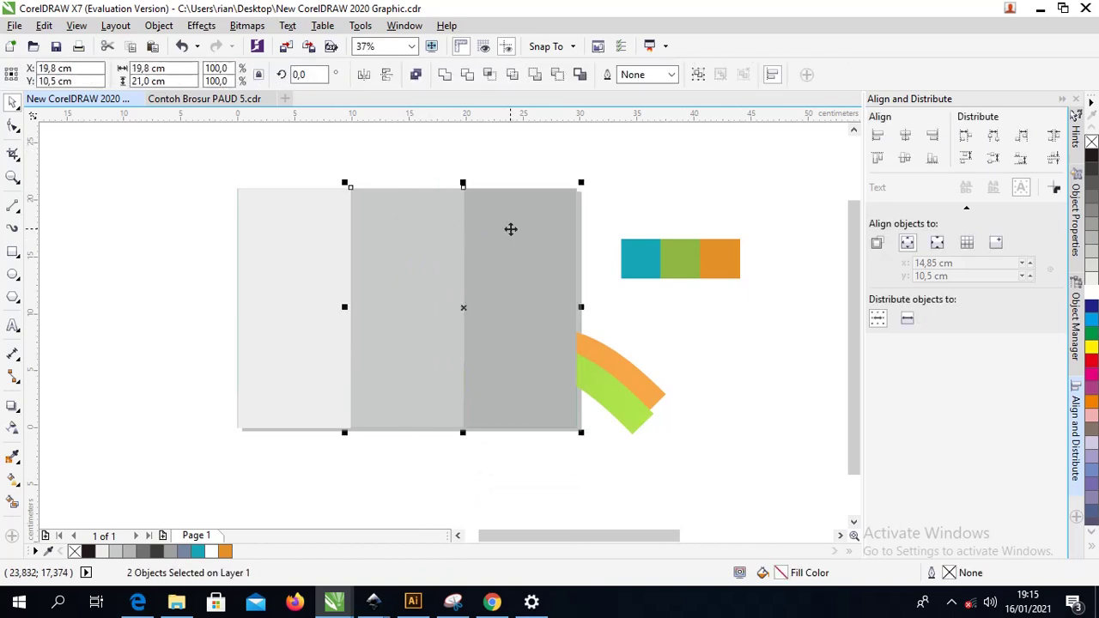
click(392, 165)
- Fill the first grey panel rectangle with black and give it a horizontal linear fountain fill with black at both ends
click(261, 244)
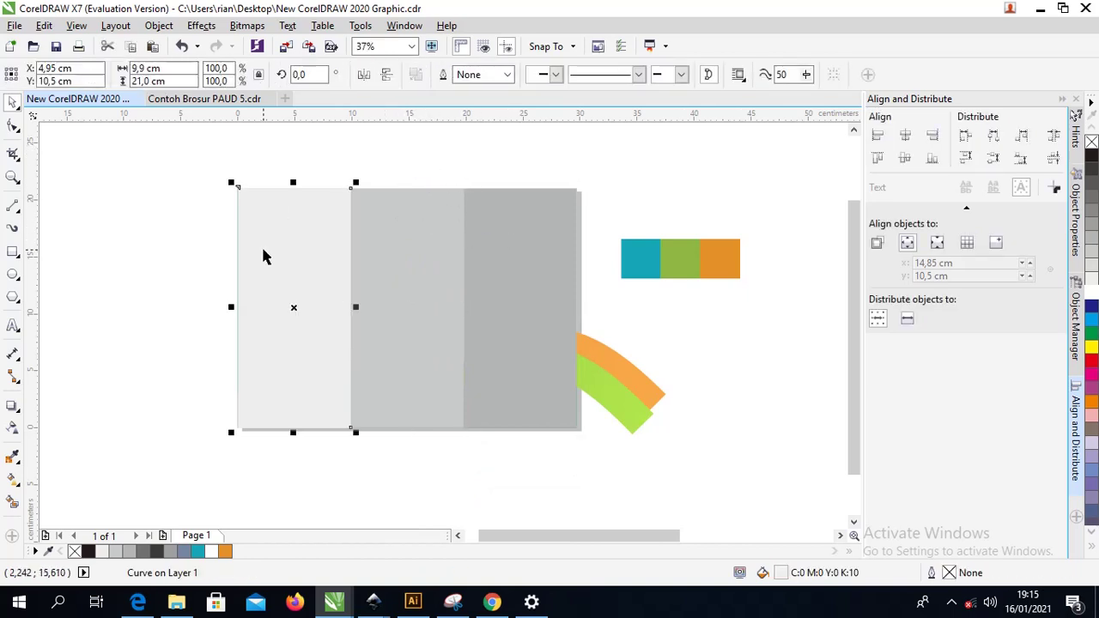
click(88, 551)
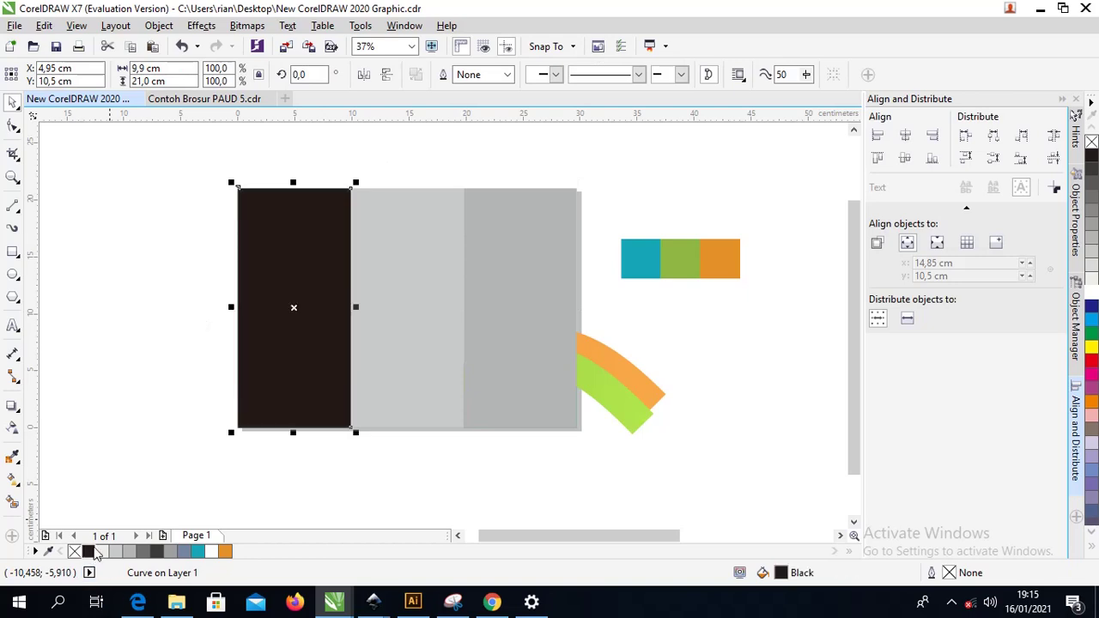
click(12, 426)
click(13, 481)
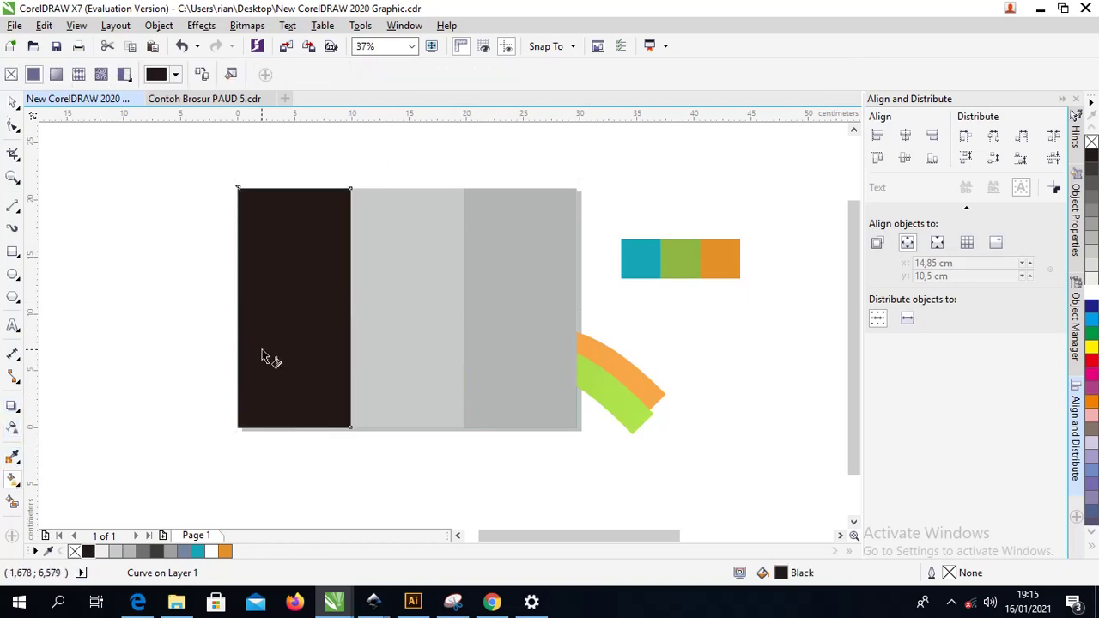
drag(244, 297, 338, 302)
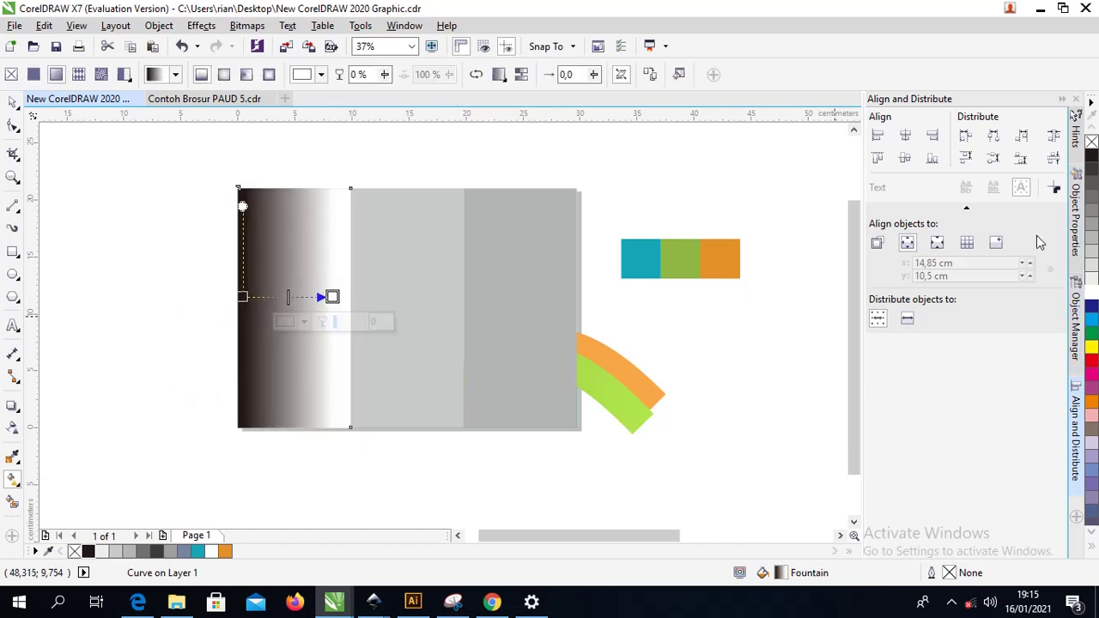
click(87, 551)
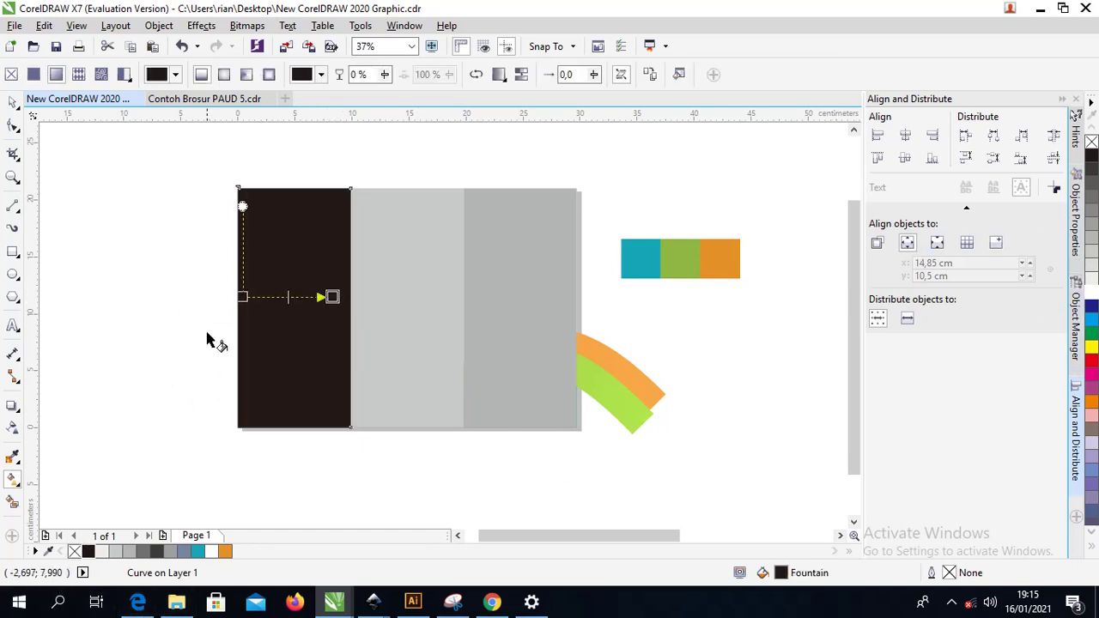
- Set the transparency of the fountain fill's start node on the first panel to 100%
click(243, 297)
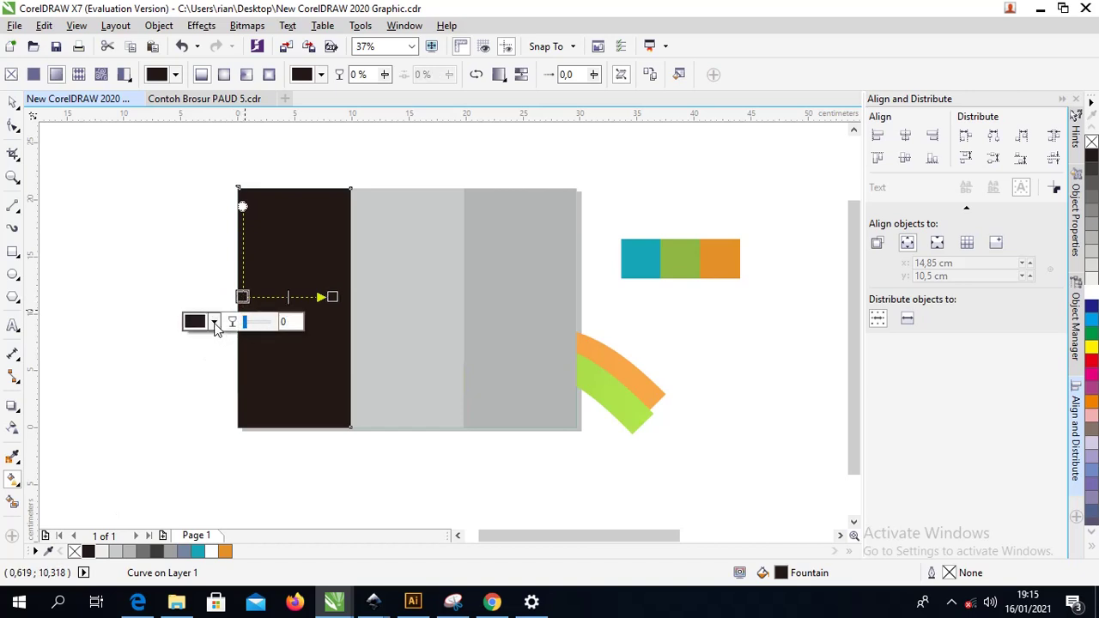
click(386, 74)
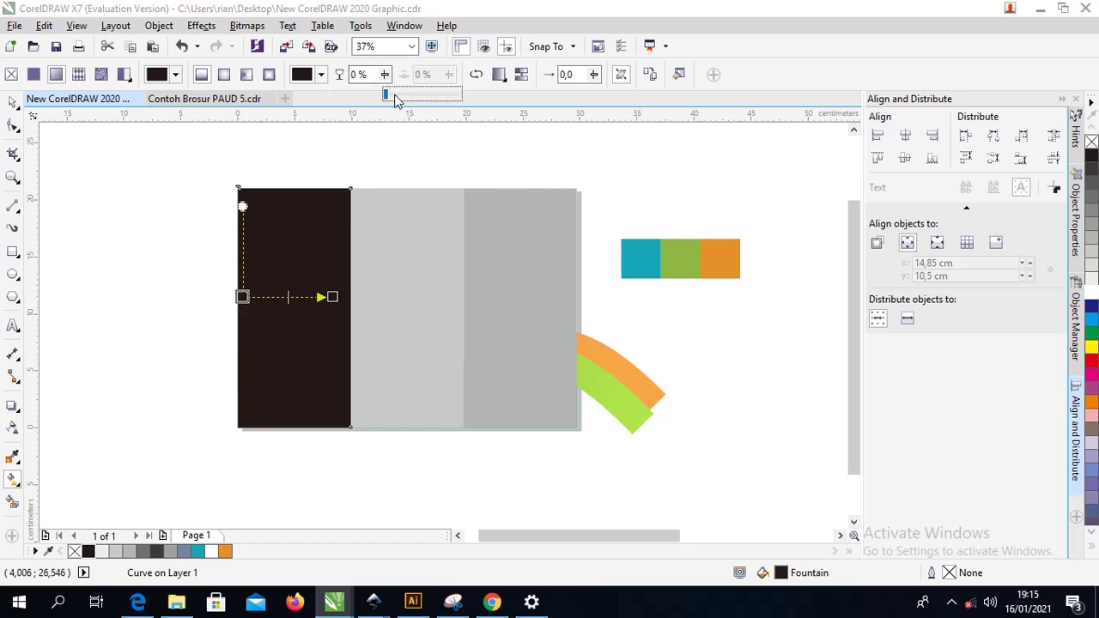
drag(388, 96, 395, 95)
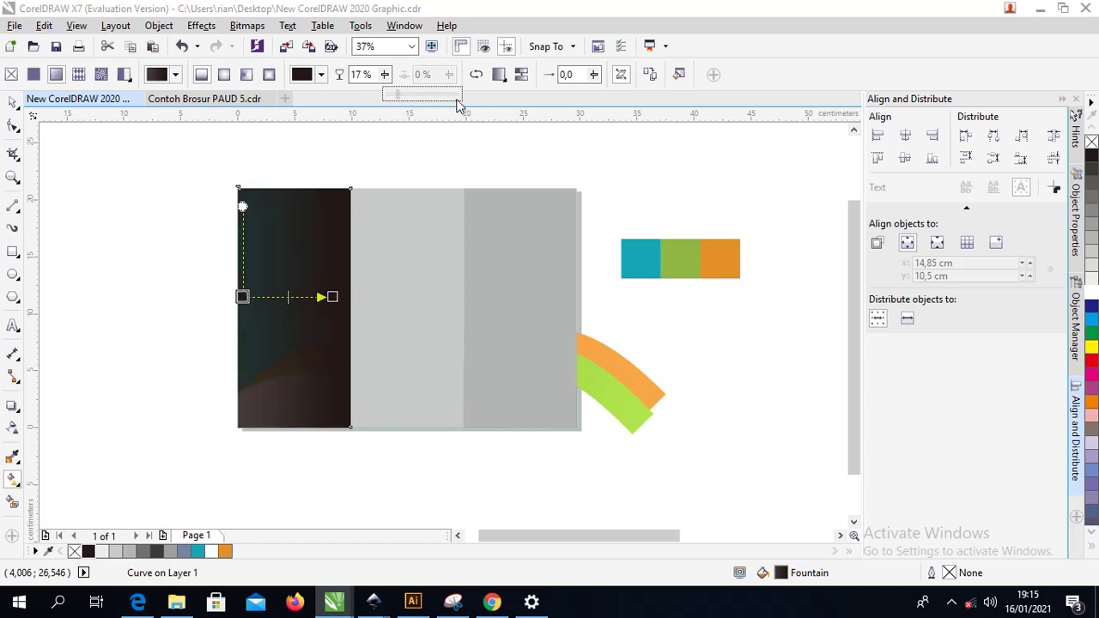
text(100)
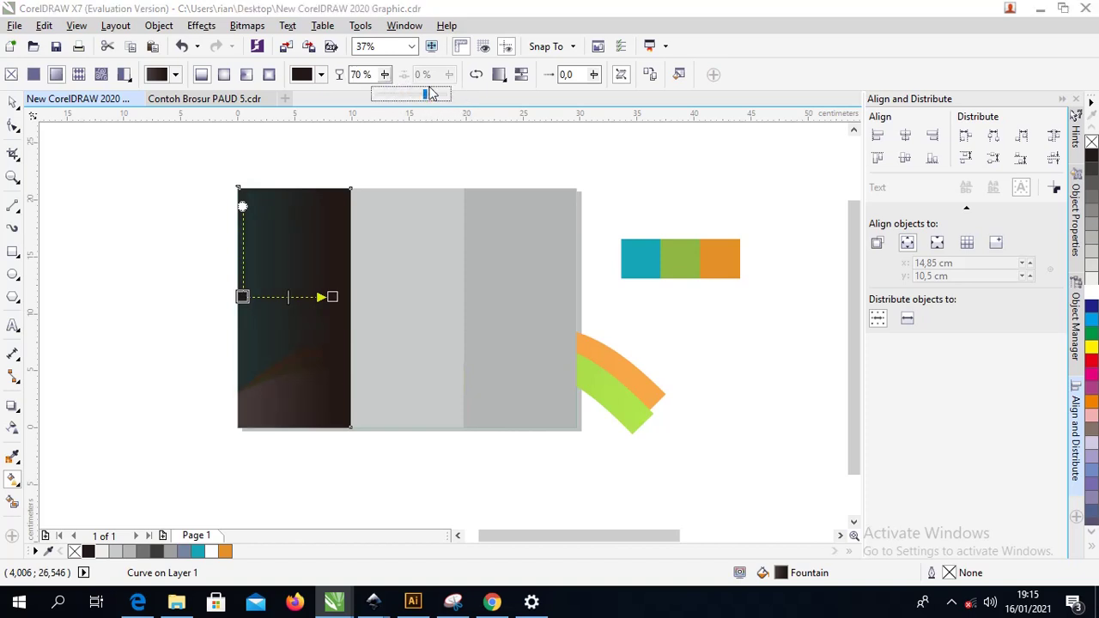
key(Return)
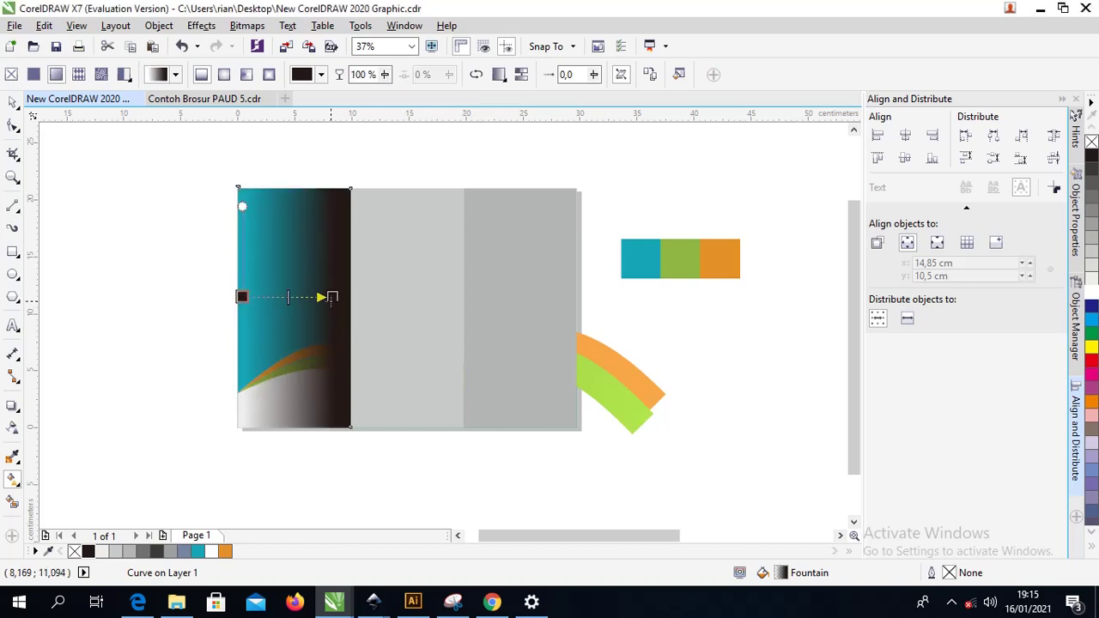
- Stretch the fill's end node just beyond the first panel's right edge and shift its start node further into the panel
click(332, 297)
drag(332, 297, 364, 295)
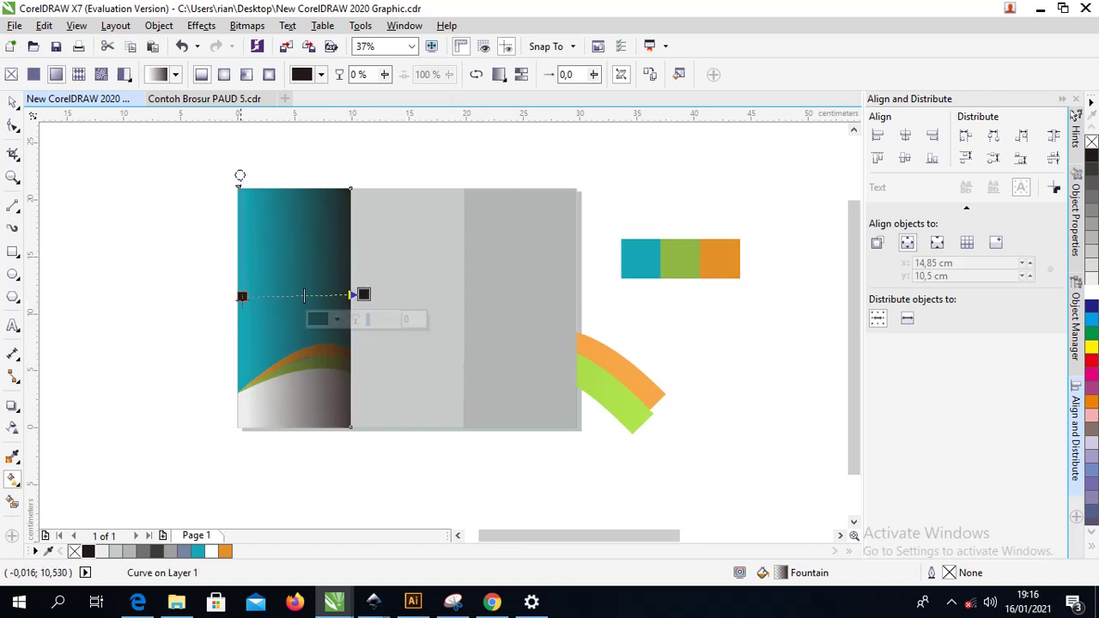
drag(241, 296, 271, 294)
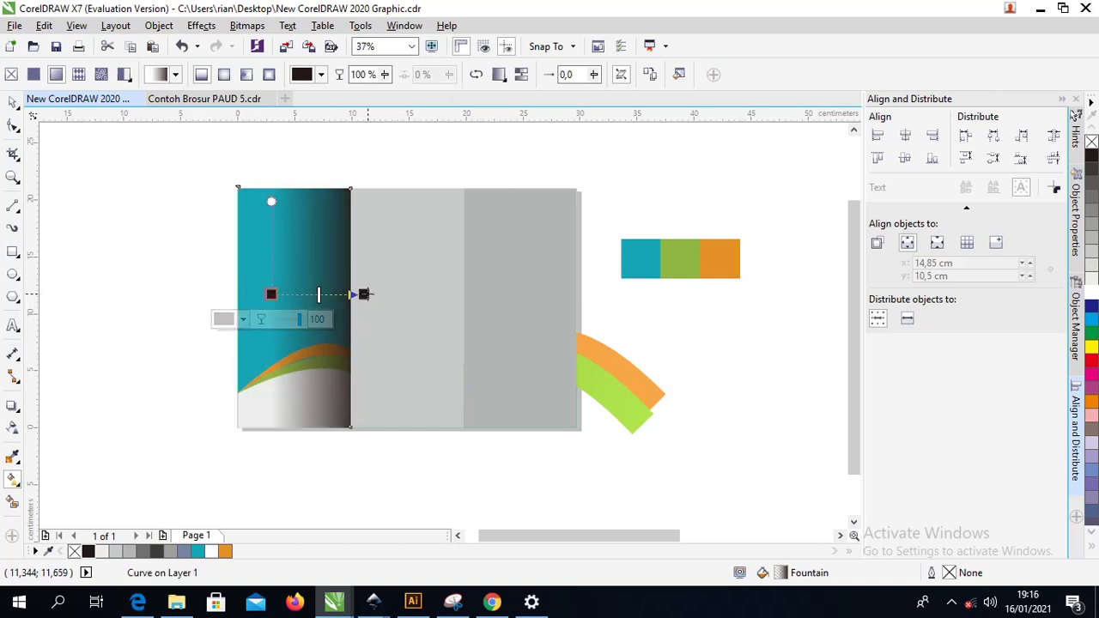
- Set the fountain fill's end node to 77% transparency, pull it slightly closer to the panel, and deselect the shading
click(364, 295)
drag(391, 77, 444, 86)
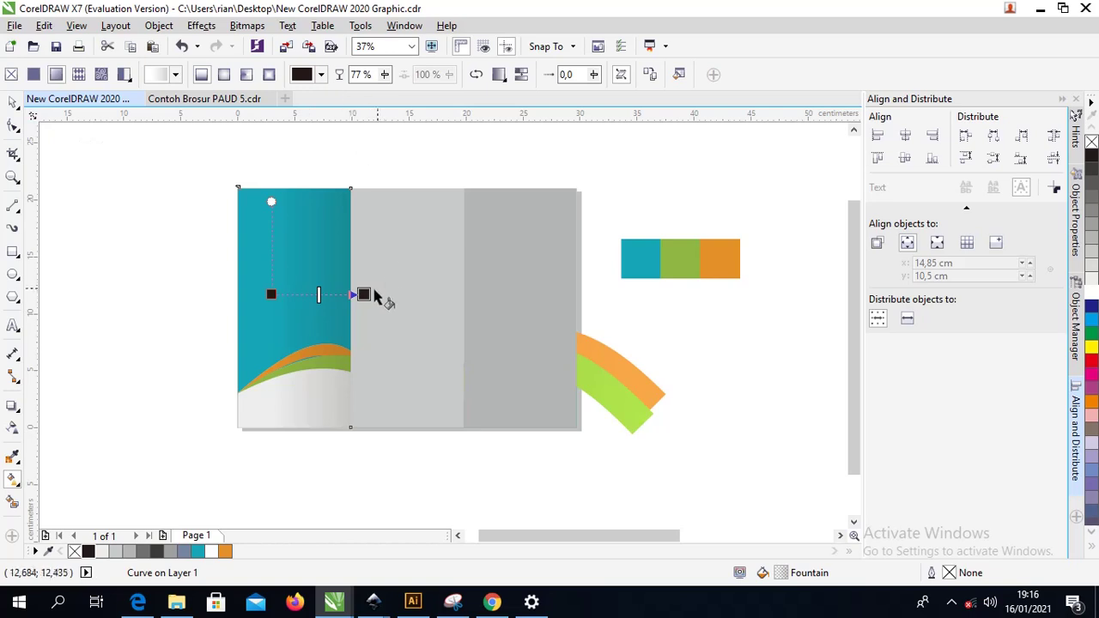
drag(364, 295, 357, 294)
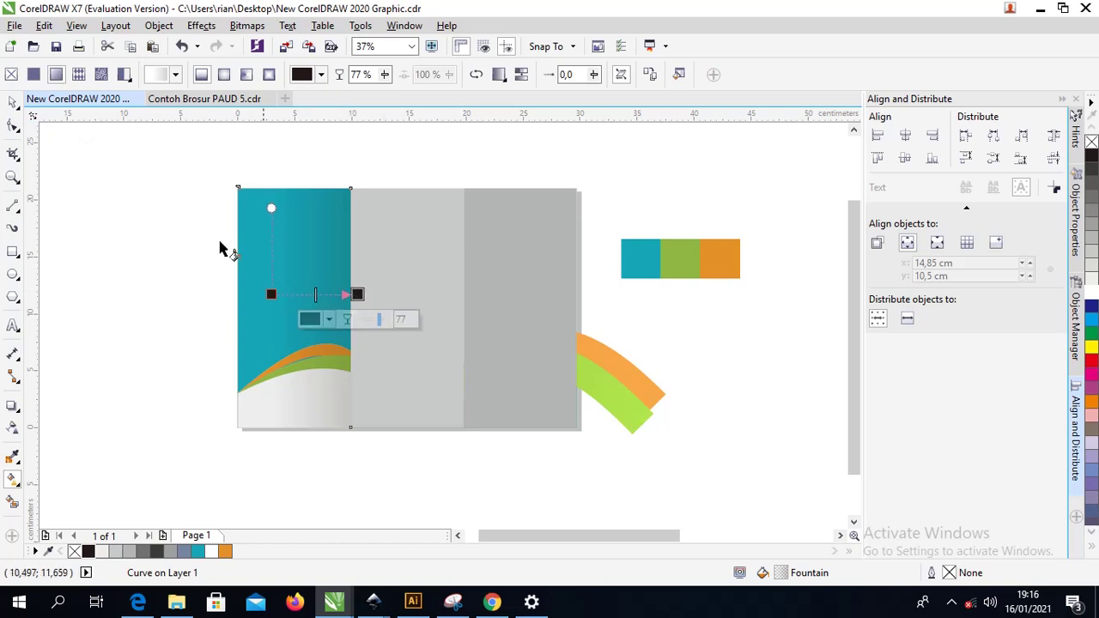
click(13, 101)
click(91, 148)
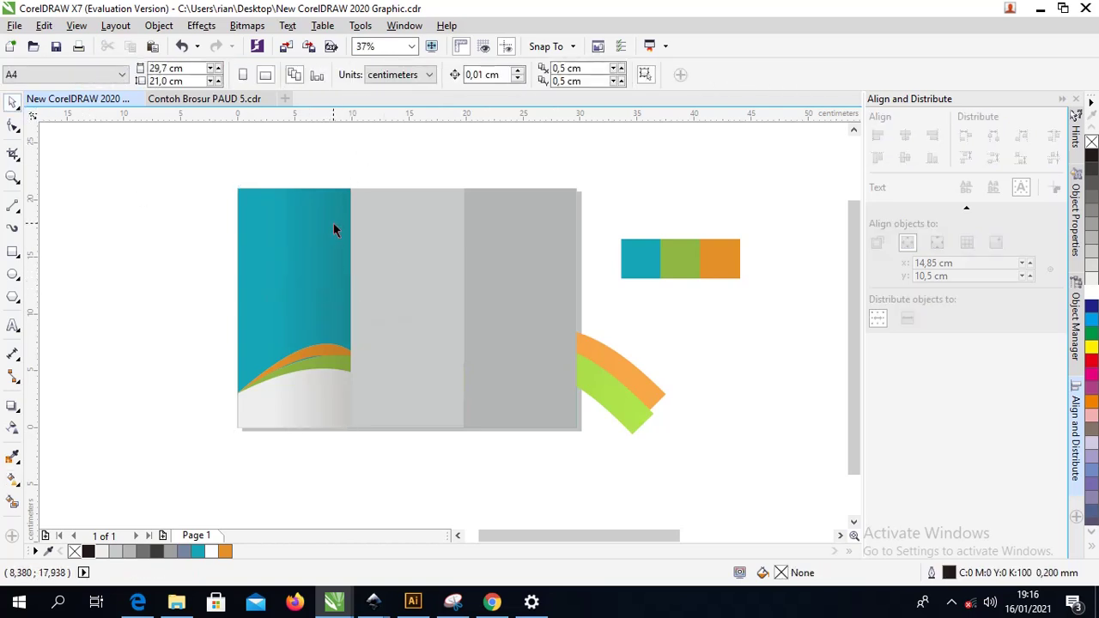
- Duplicate the first panel's shading rectangle and centre the copy horizontally on the middle grey panel
click(335, 229)
click(405, 228)
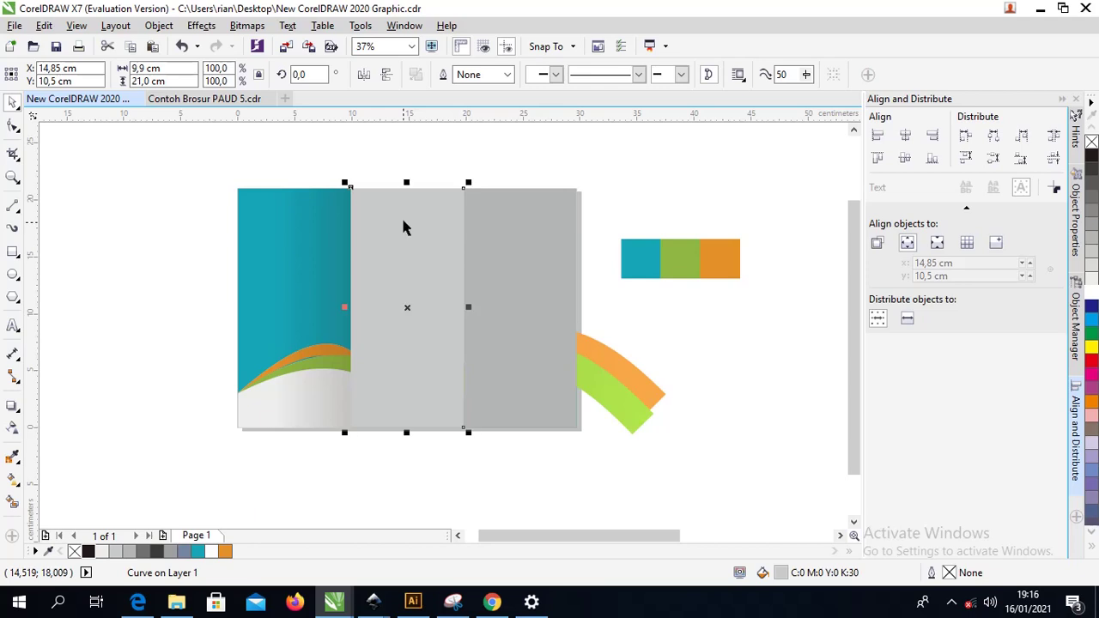
click(335, 219)
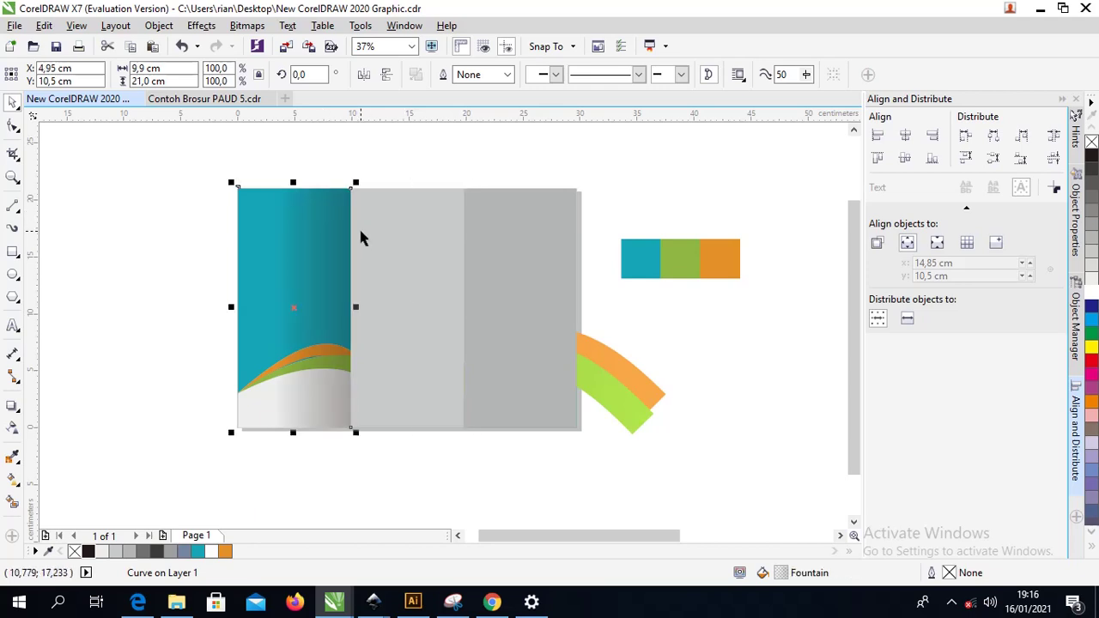
shift+click(403, 228)
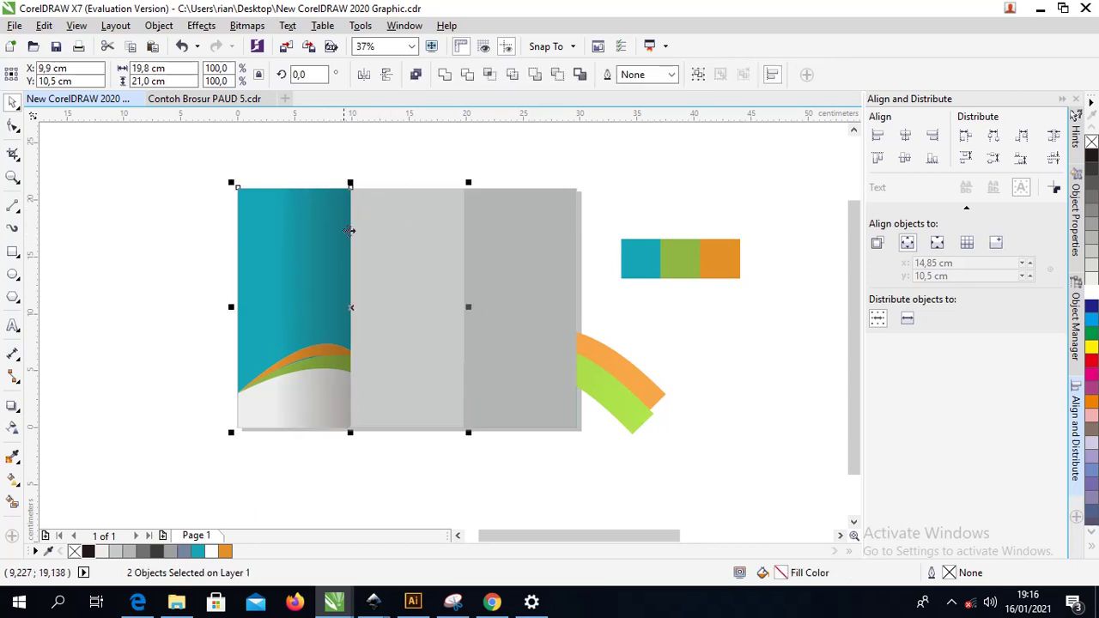
key(c)
key(Escape)
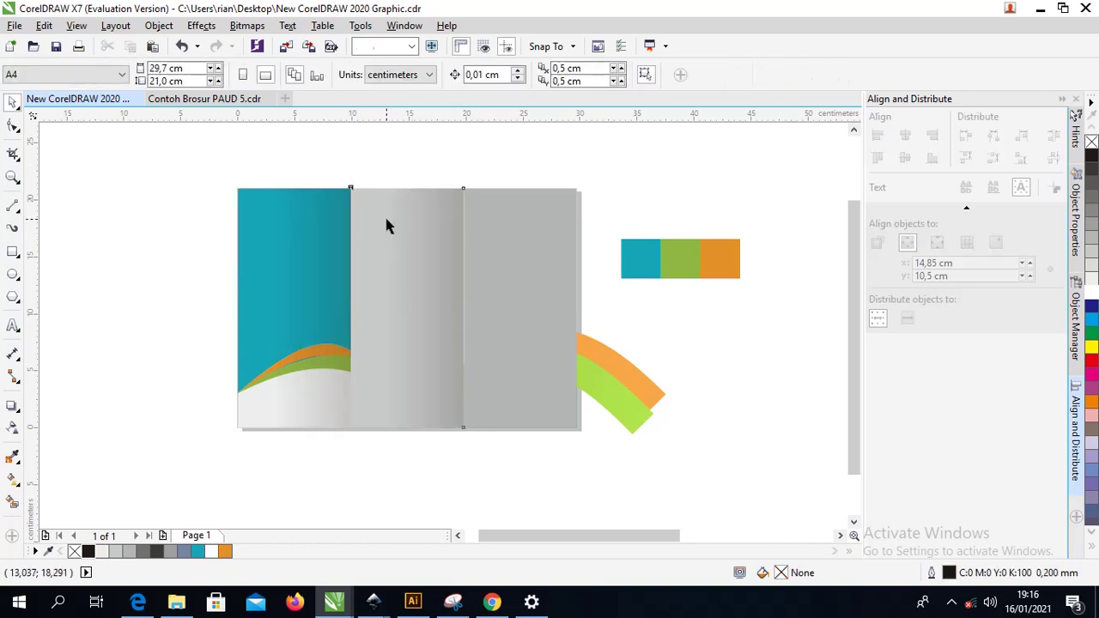
- Shift the shading copy left to expose the middle grey panel rectangle, and delete that grey rectangle
click(386, 226)
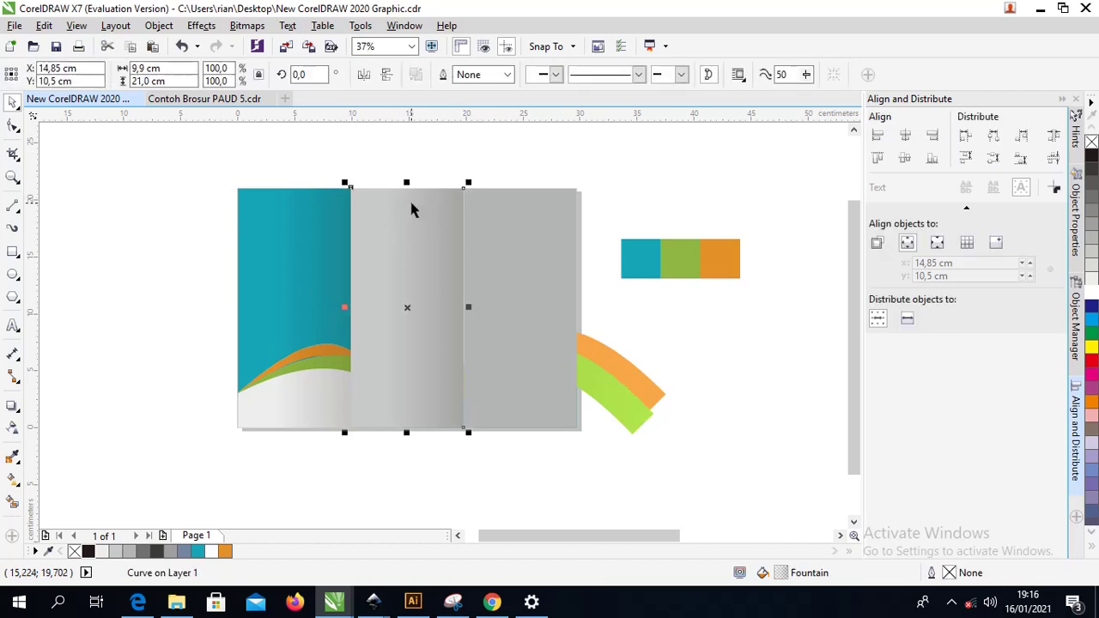
key(ctrl+z)
key(ctrl+shift+z)
drag(438, 228, 407, 228)
key(p)
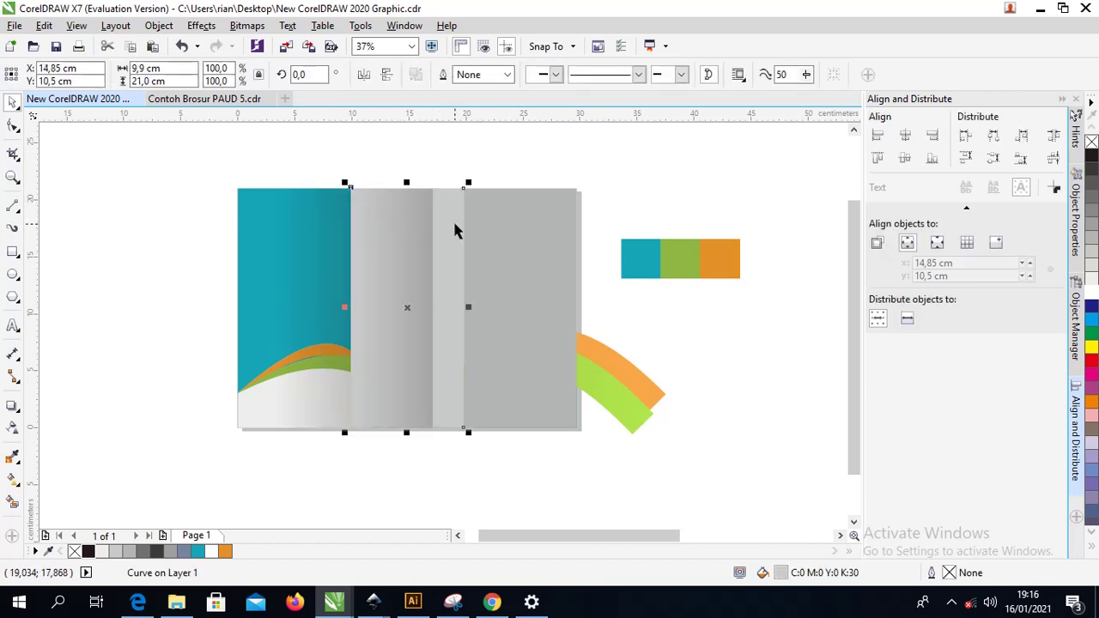
key(Delete)
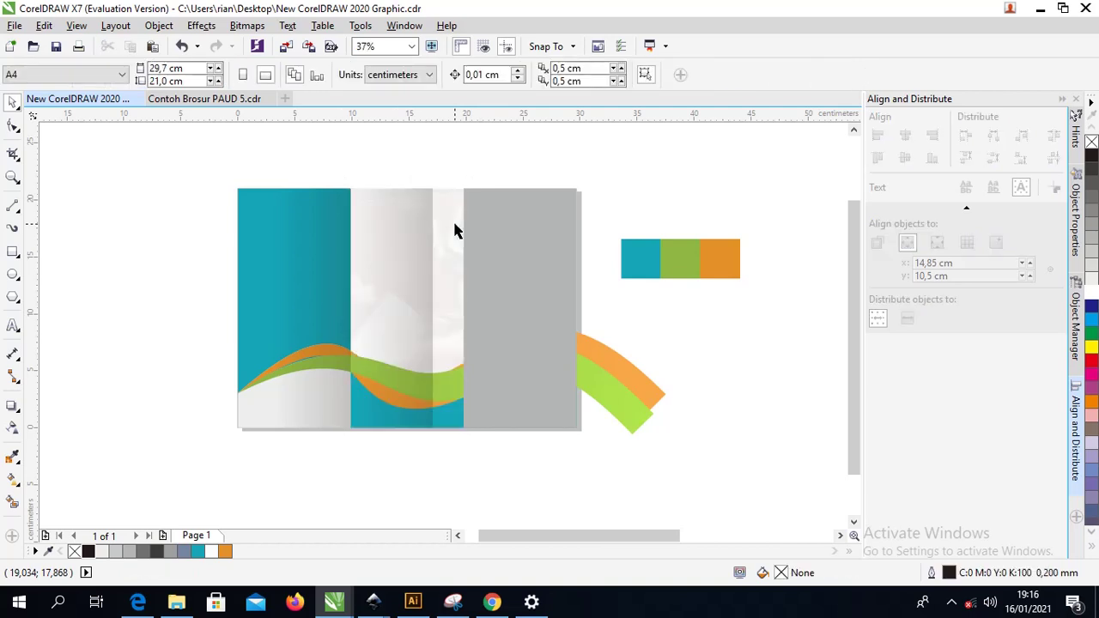
- Move the shading copy back over the middle panel and delete the grey rectangle covering the third panel
click(430, 213)
drag(417, 218, 446, 220)
click(513, 217)
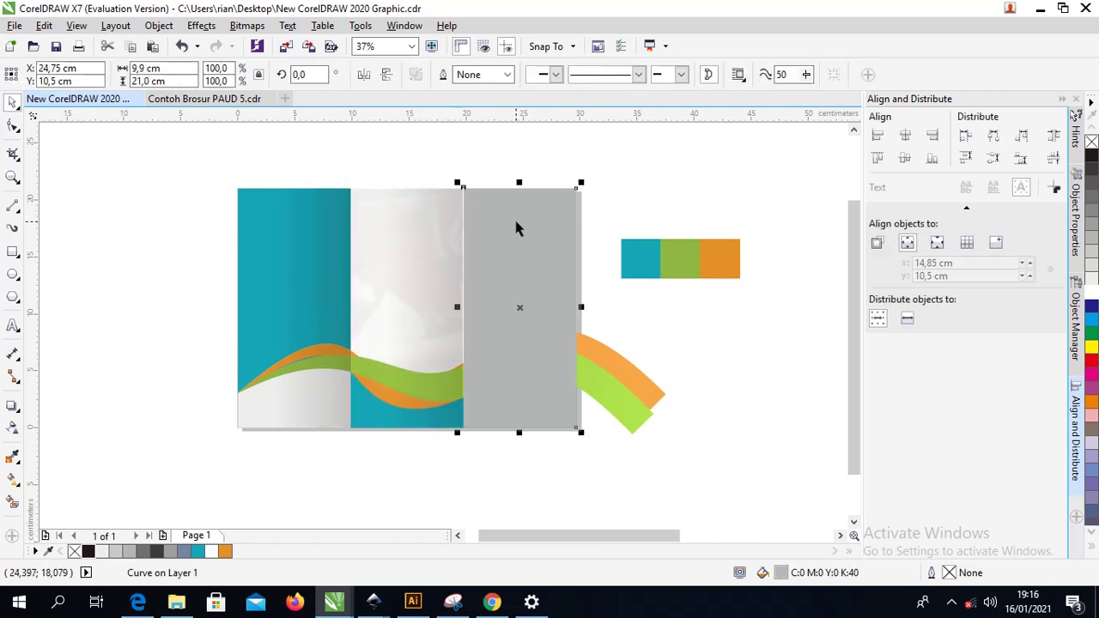
key(Delete)
- Duplicate the middle panel's shading and align the copy to the page's right edge and vertical centre, over the third panel
click(452, 202)
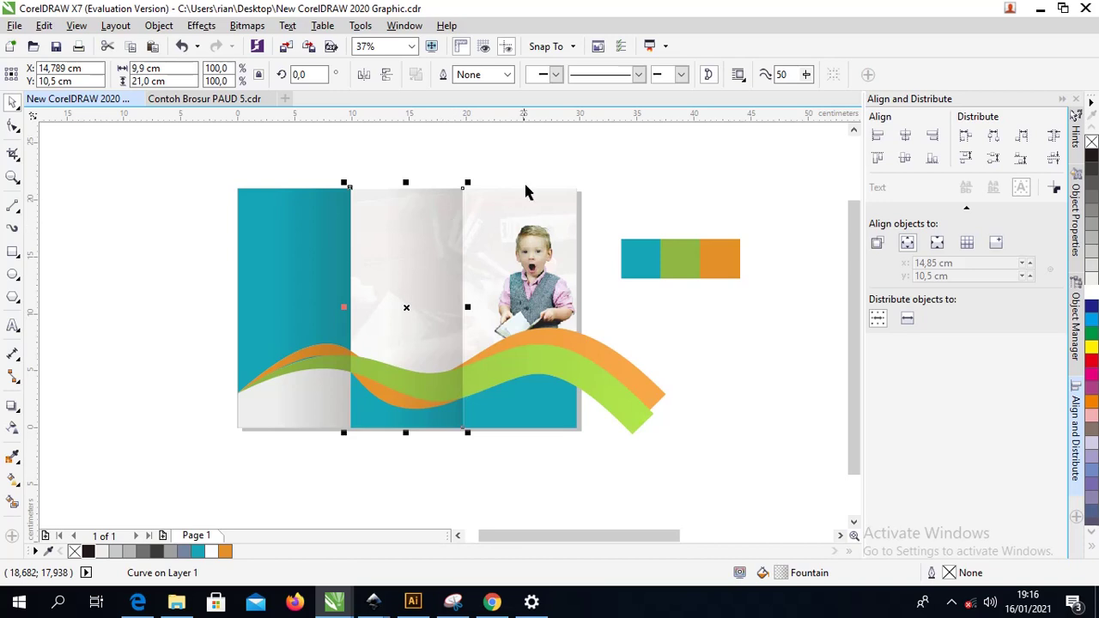
click(499, 188)
click(425, 208)
drag(425, 207, 428, 214)
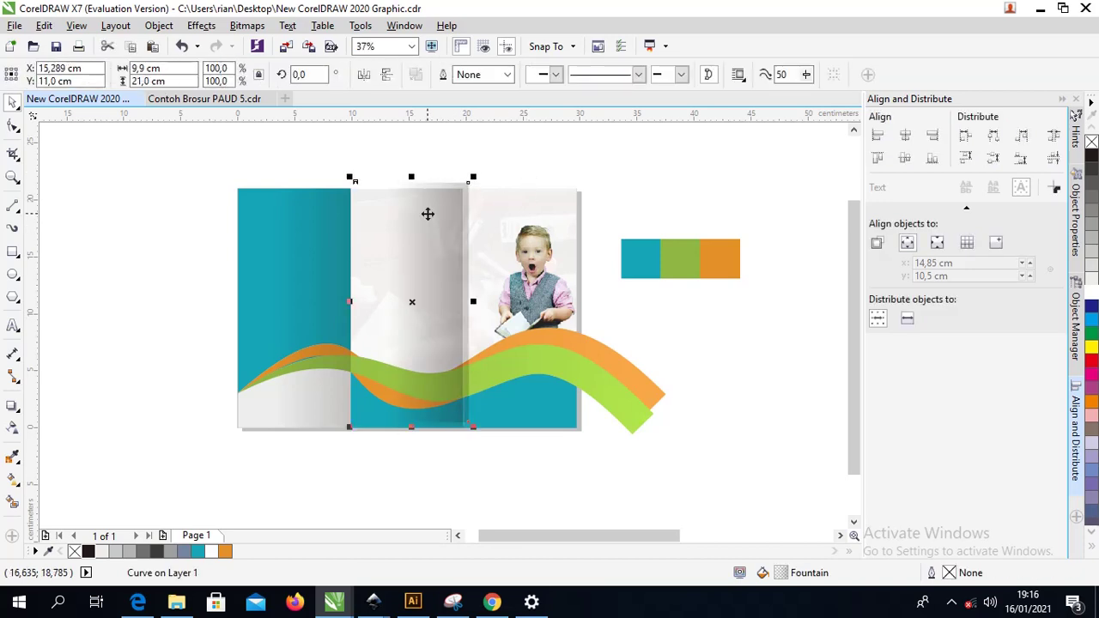
click(933, 139)
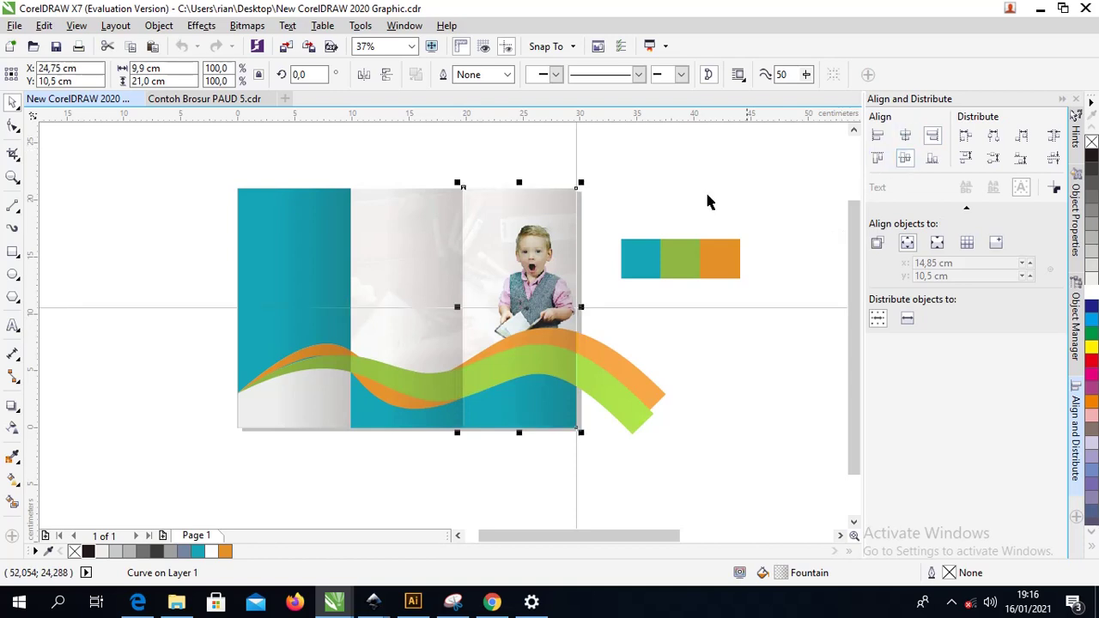
click(630, 155)
scroll(424, 245, left, 1)
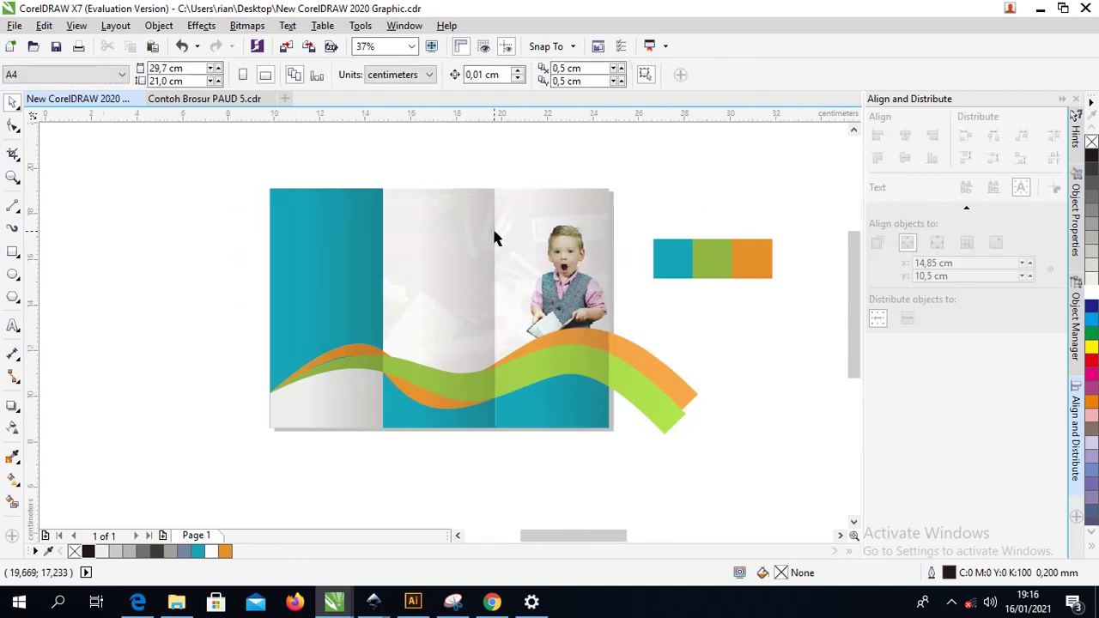
scroll(455, 245, up, 2)
scroll(475, 245, right, 1)
scroll(476, 246, down, 2)
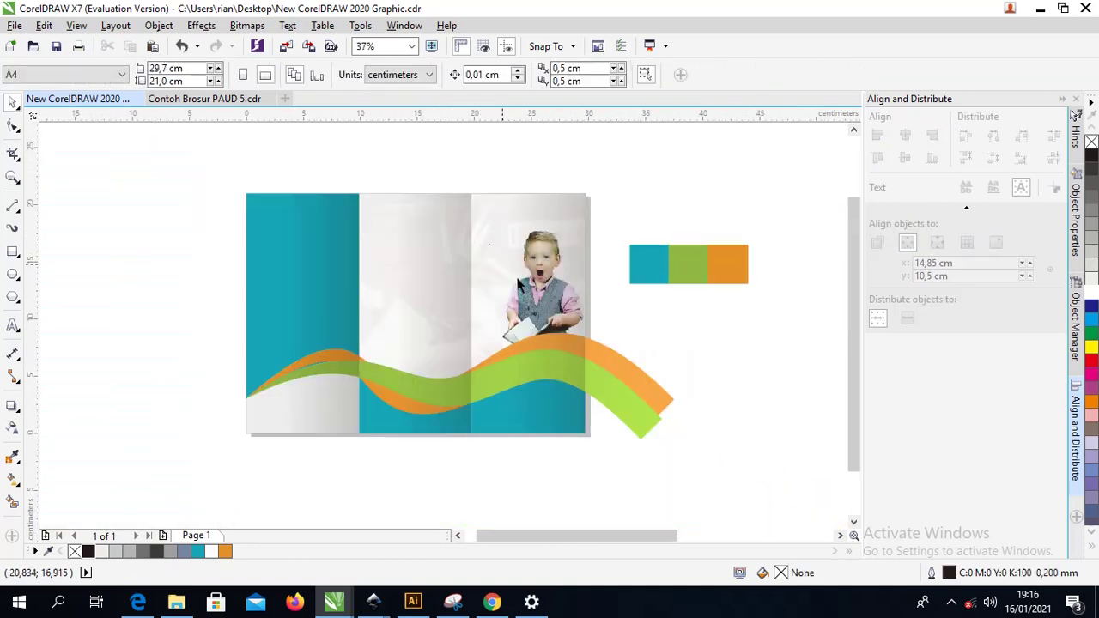
click(613, 362)
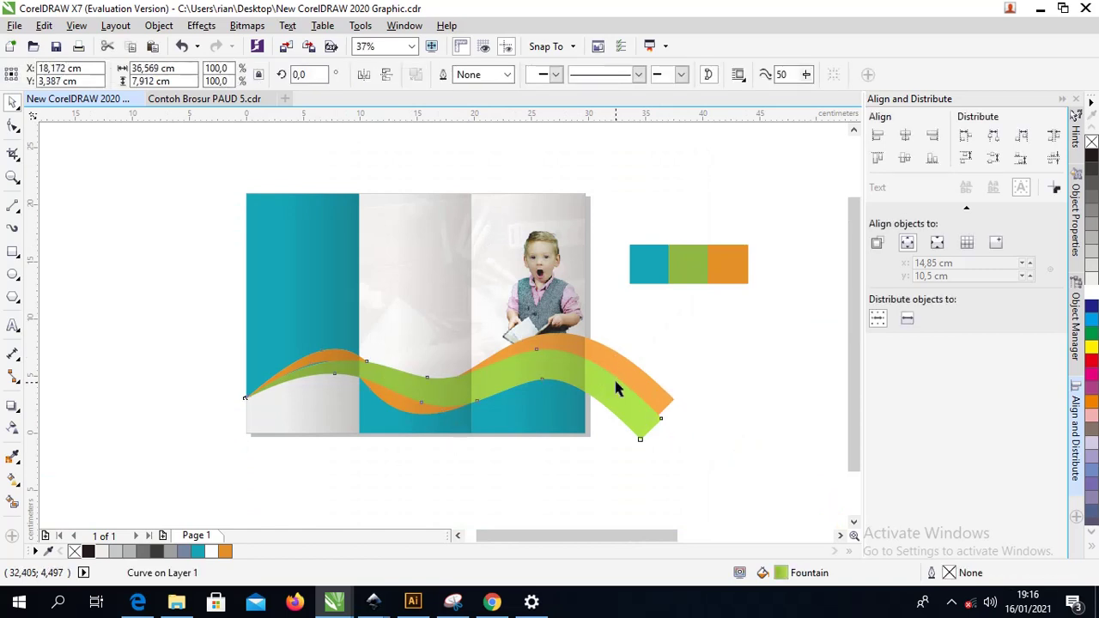
click(614, 377)
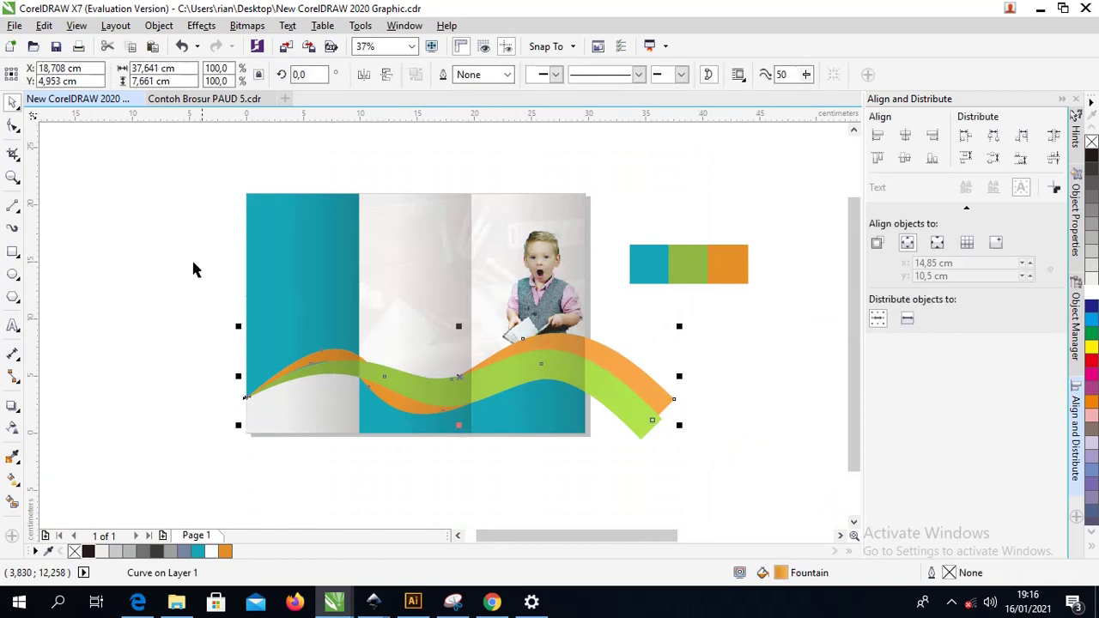
- Draw a vertical line about 28.6 cm long across the overhanging ribbons and align it to the page's right edge
click(12, 206)
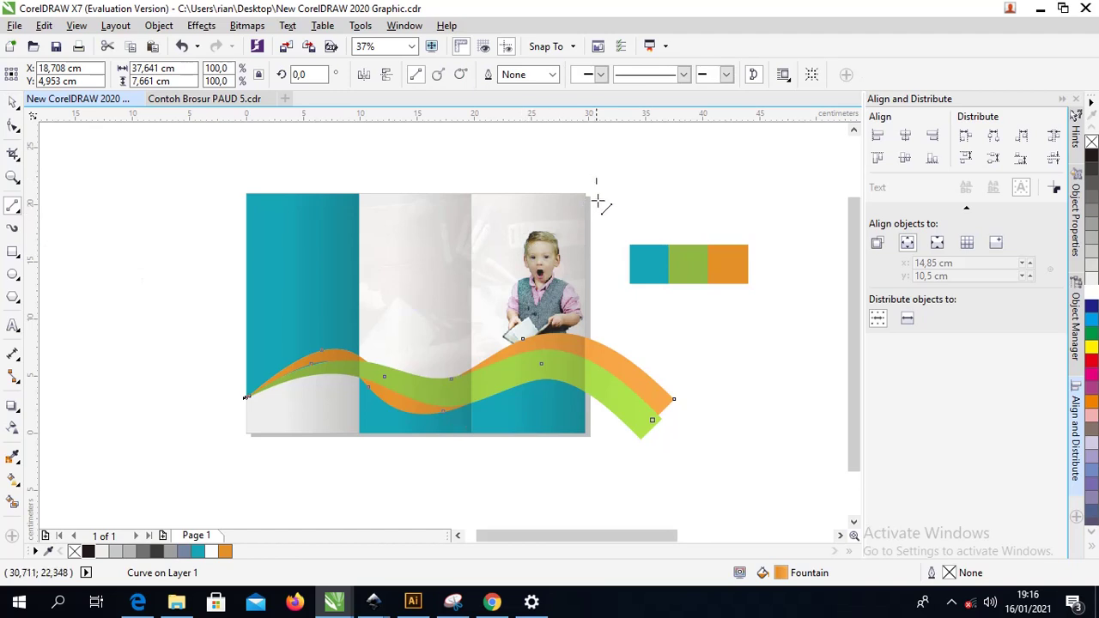
click(596, 465)
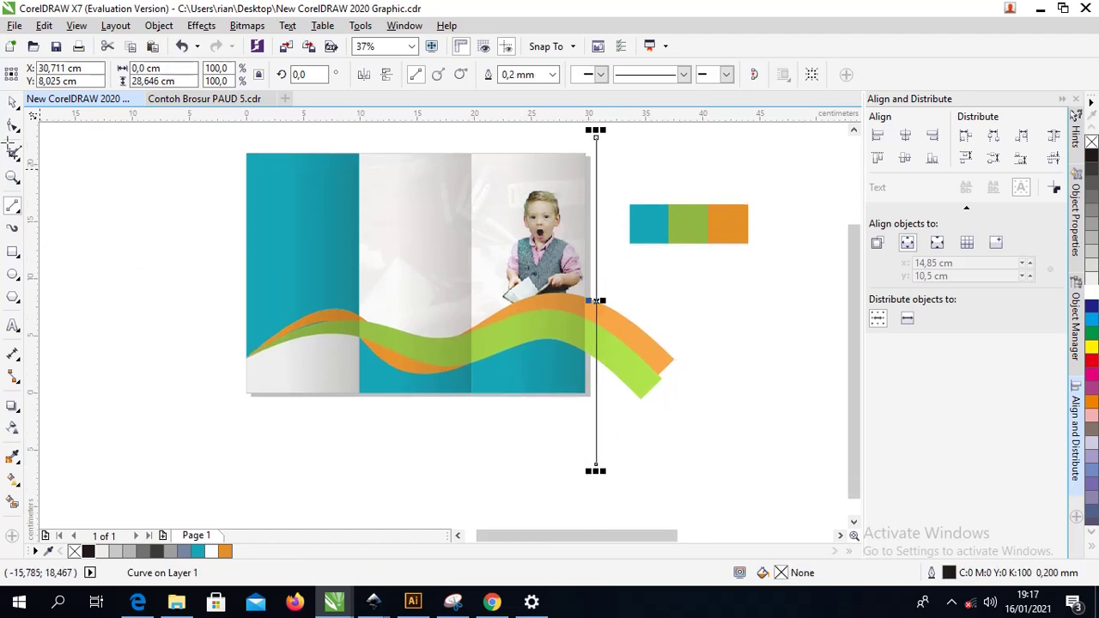
click(932, 135)
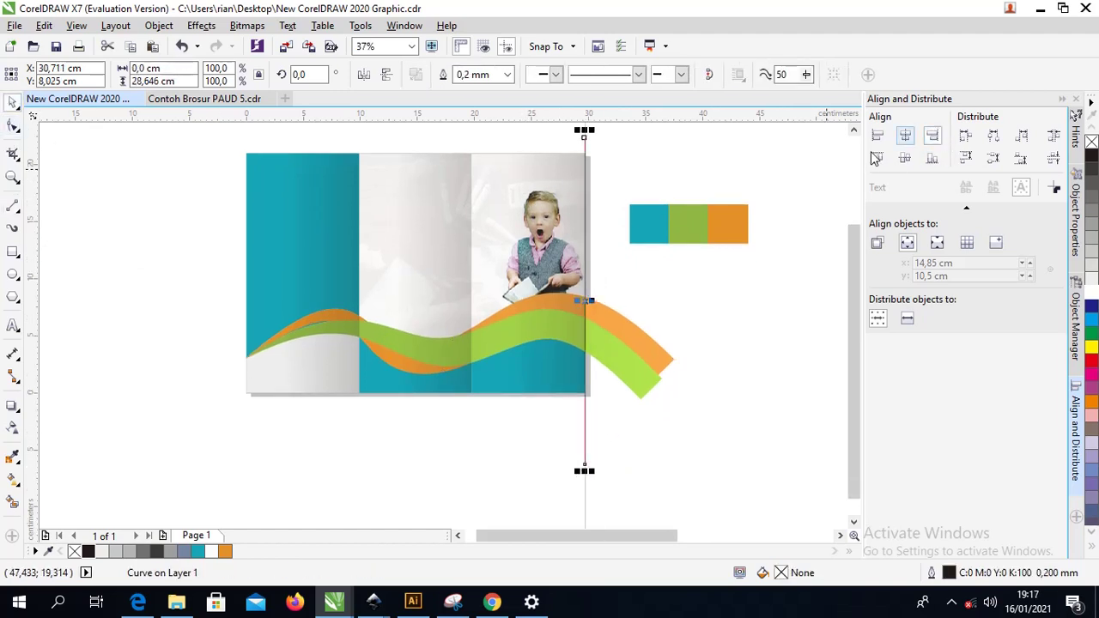
click(631, 327)
shift+click(631, 334)
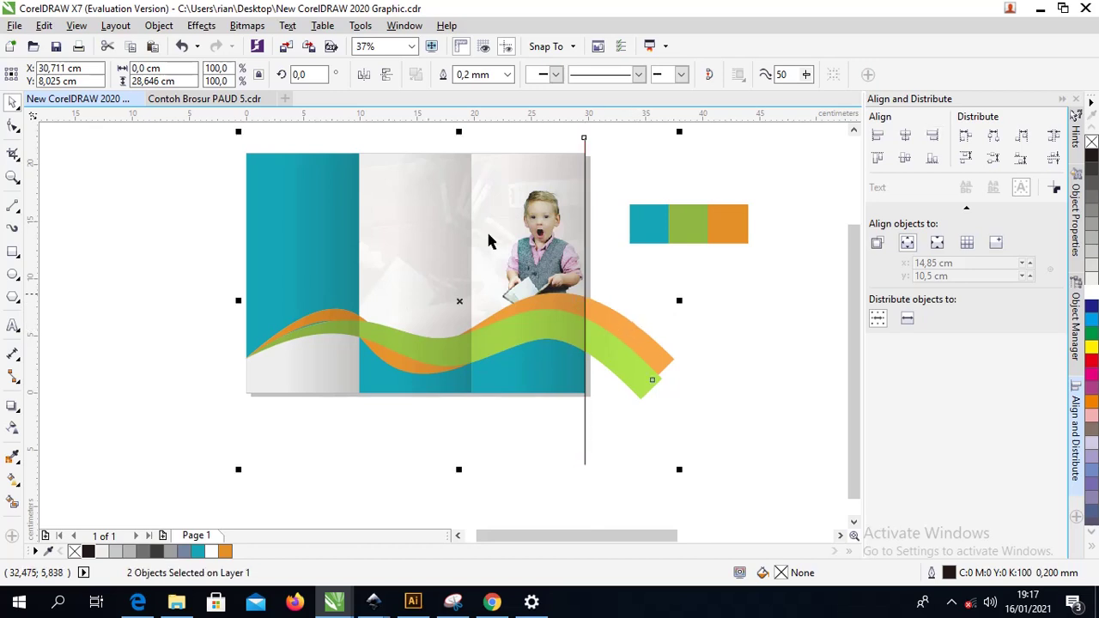
click(598, 224)
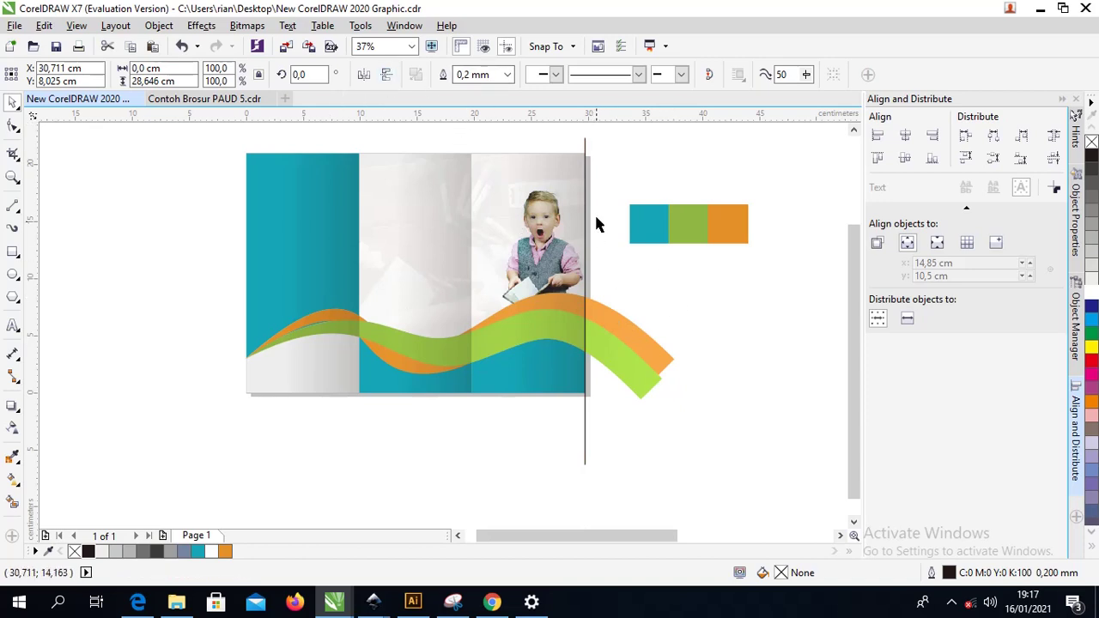
click(629, 329)
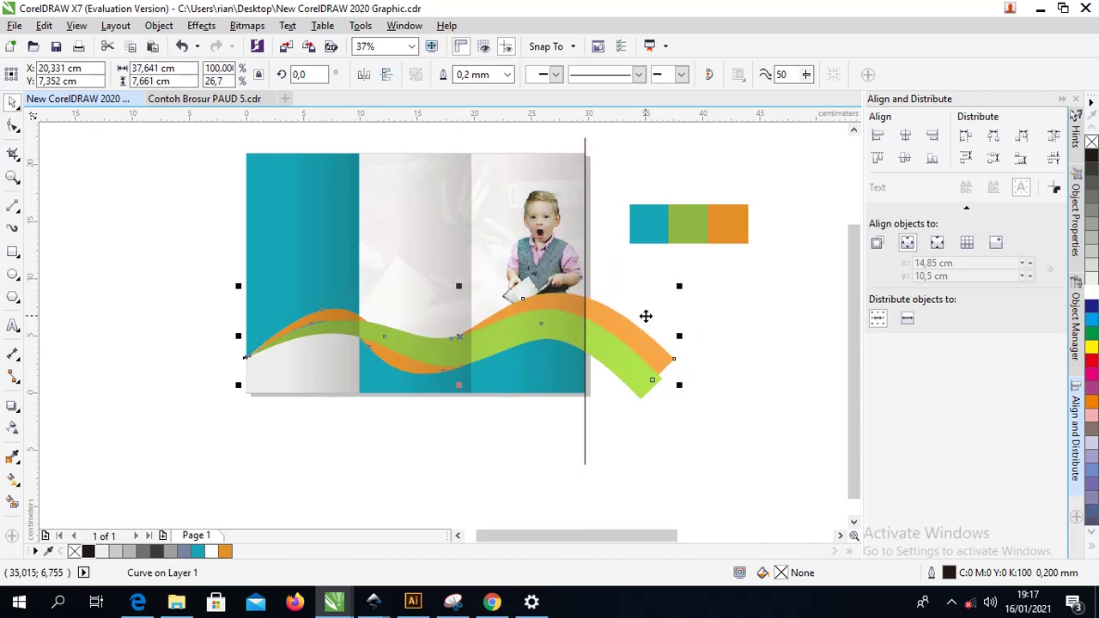
click(585, 141)
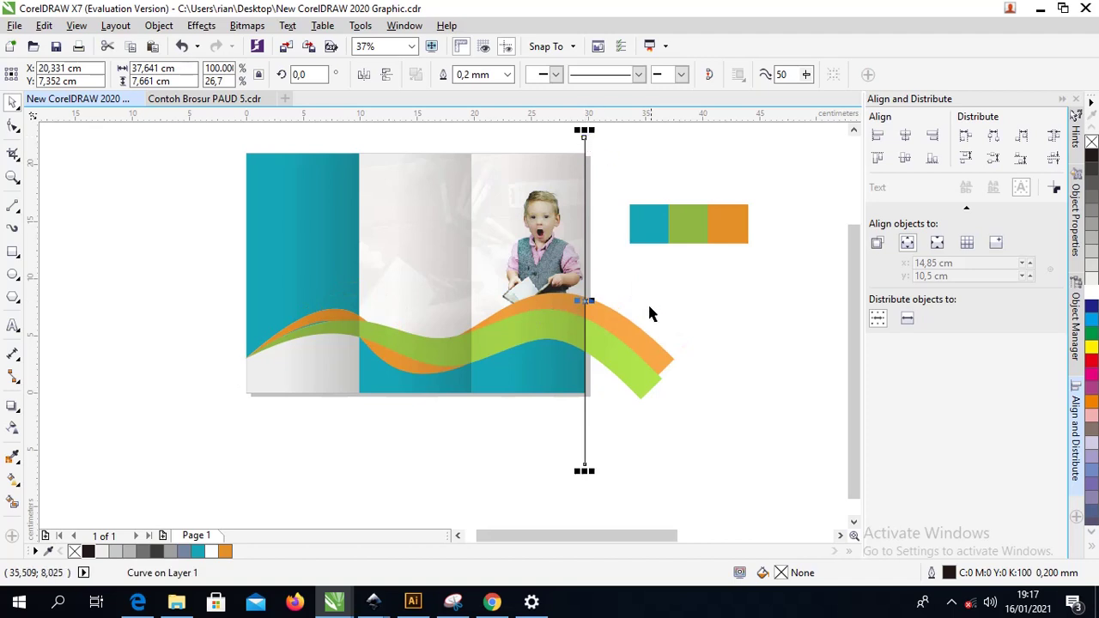
shift+click(635, 328)
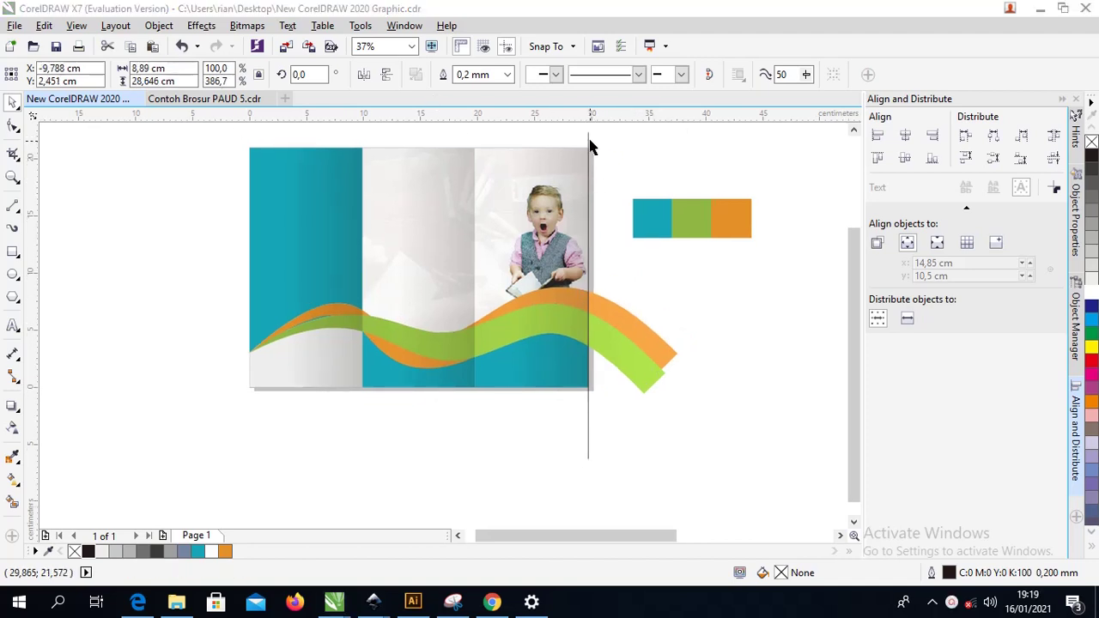
click(590, 146)
scroll(660, 293, up, 2)
shift+click(598, 331)
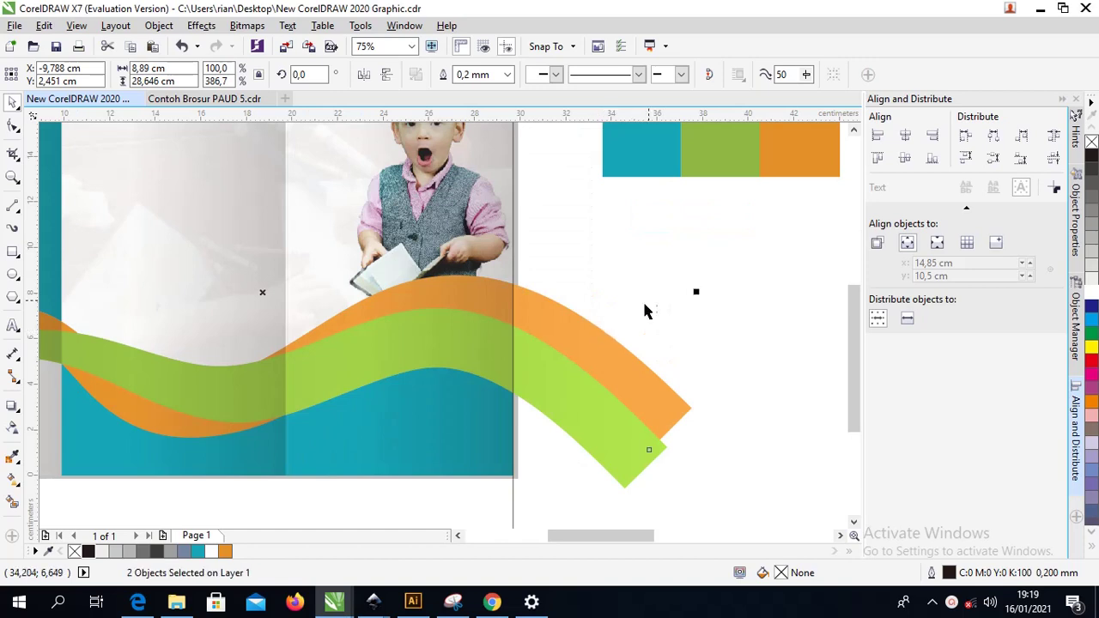
scroll(587, 284, down, 4)
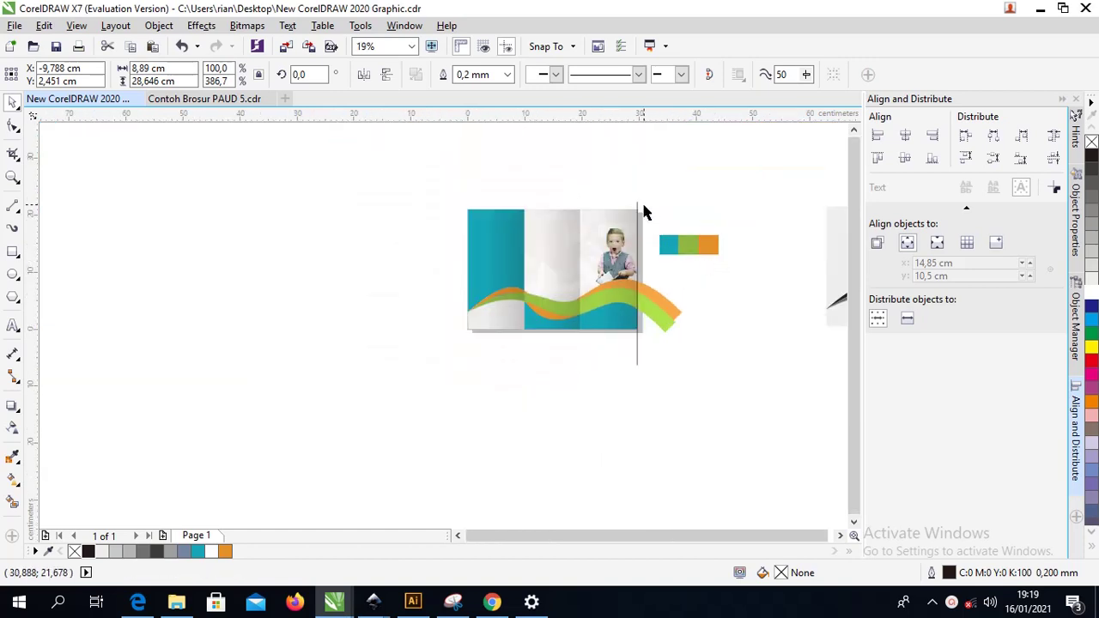
- Trim the orange ribbon with the vertical line at the page's right edge
click(638, 210)
scroll(648, 205, up, 1)
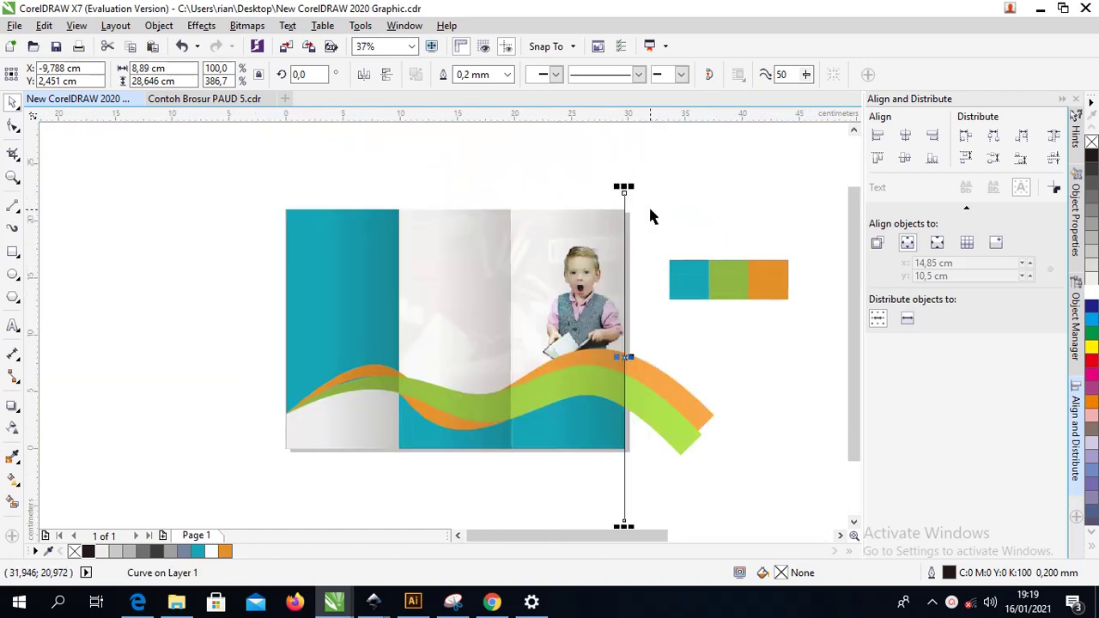
shift+click(671, 386)
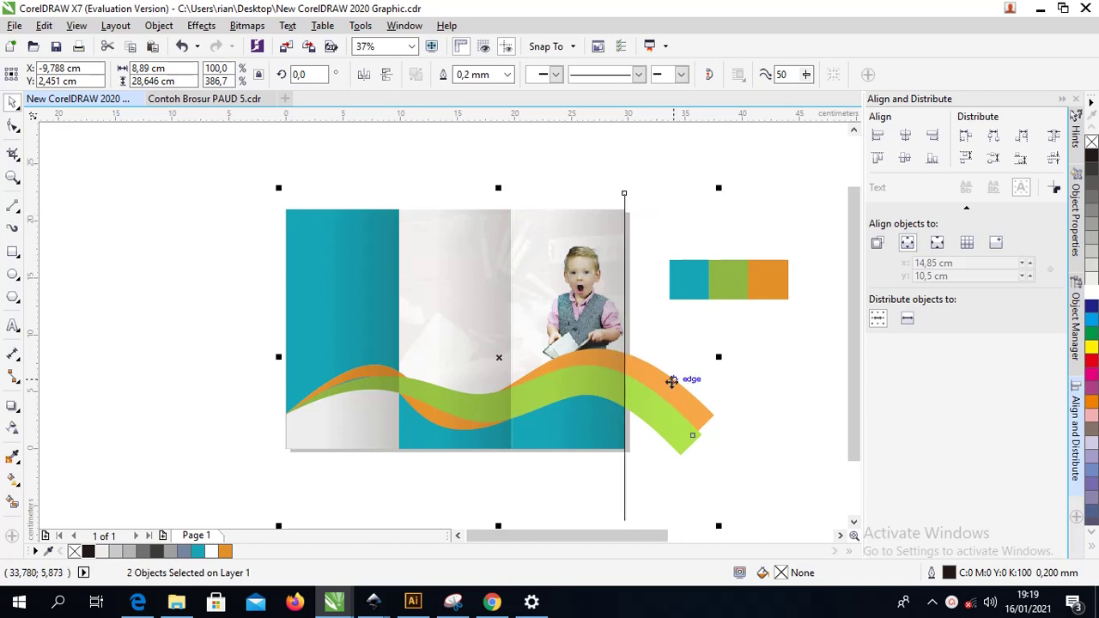
click(160, 26)
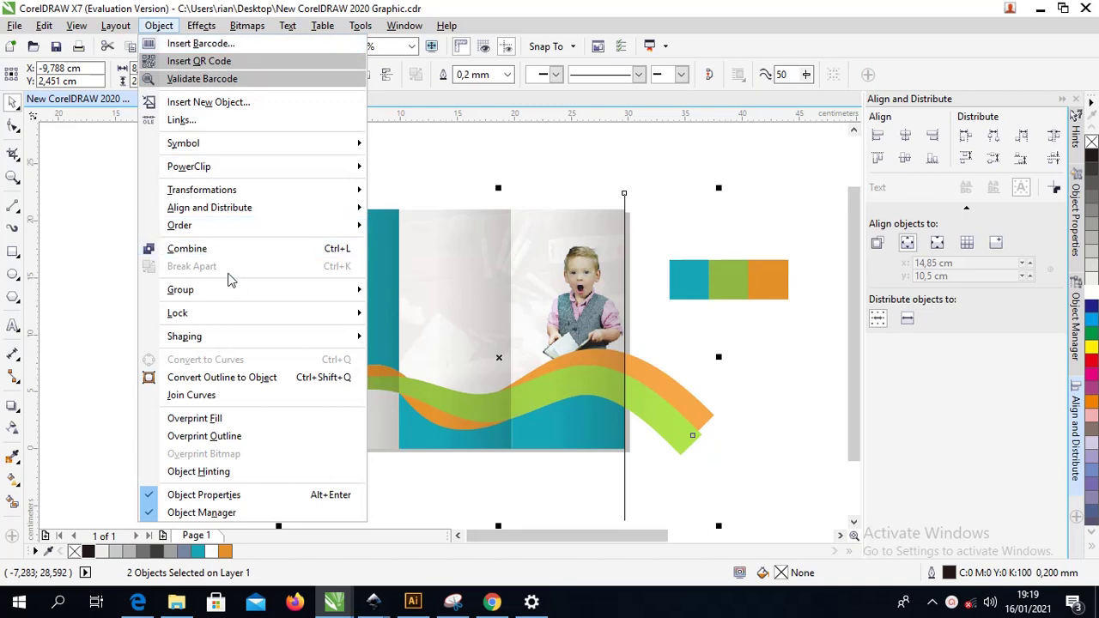
mouse_move(276, 339)
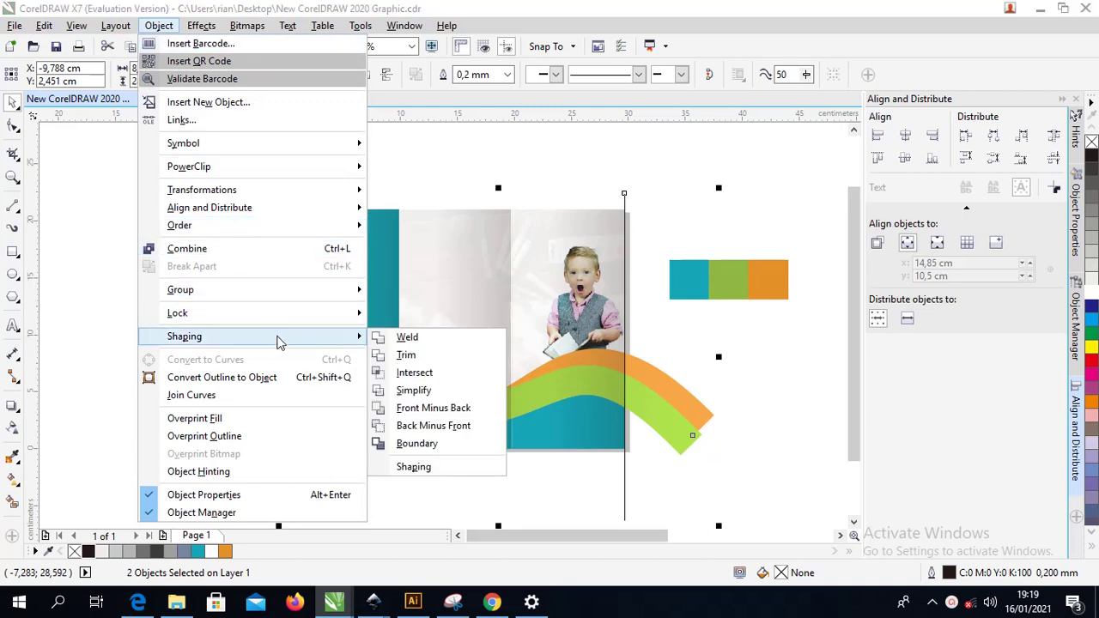
click(407, 354)
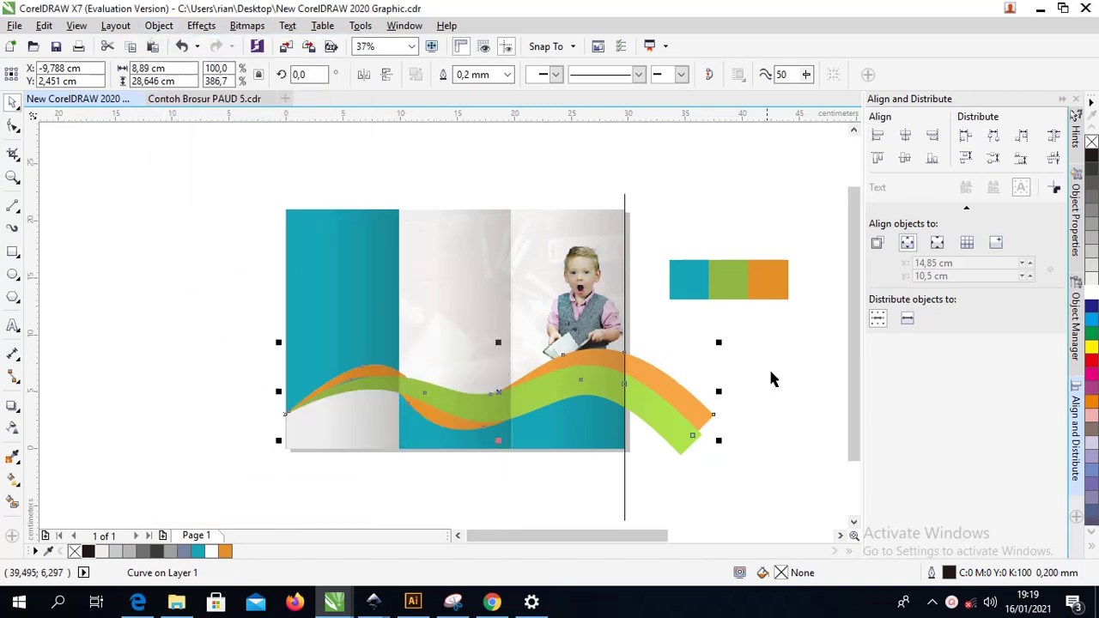
click(817, 400)
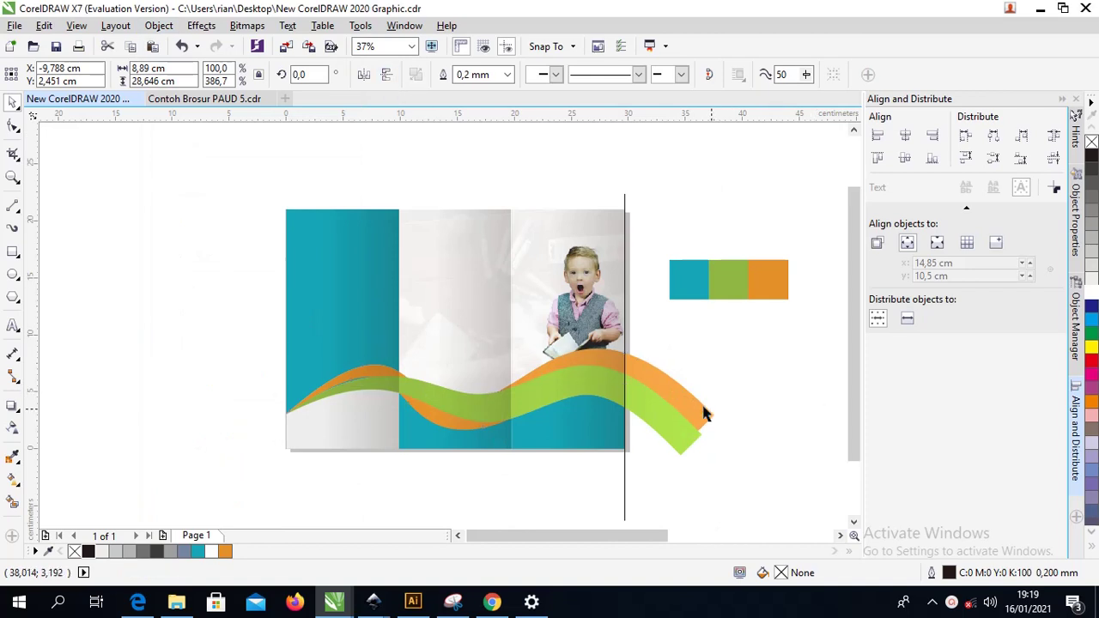
- Break the trimmed orange ribbon apart and delete the piece overhanging the page's right edge
click(714, 386)
drag(713, 387, 675, 406)
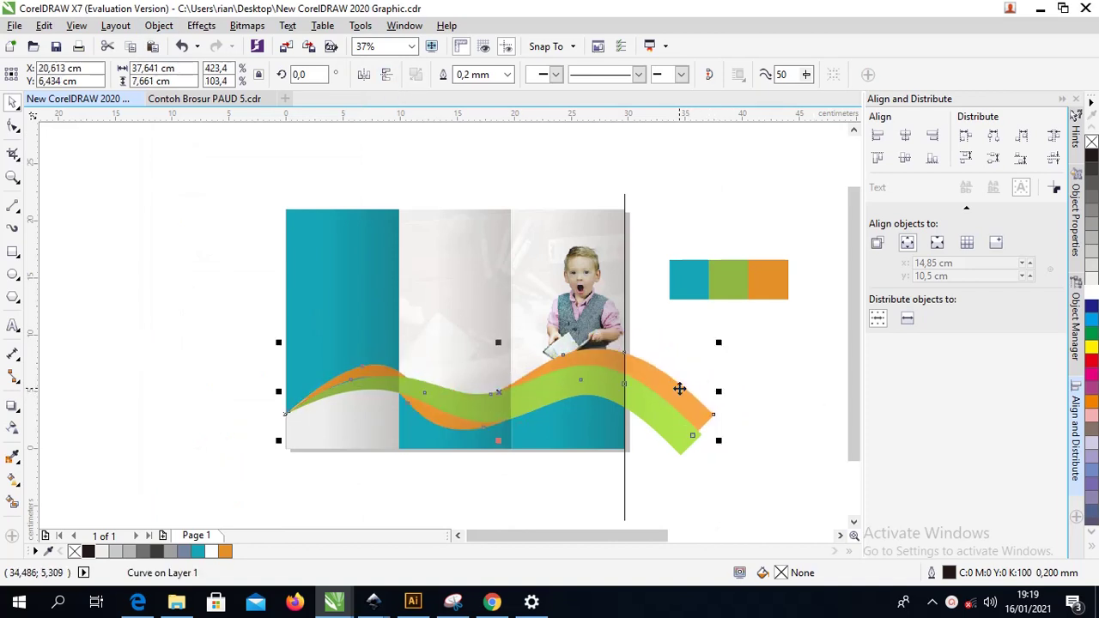
right_click(679, 387)
click(740, 234)
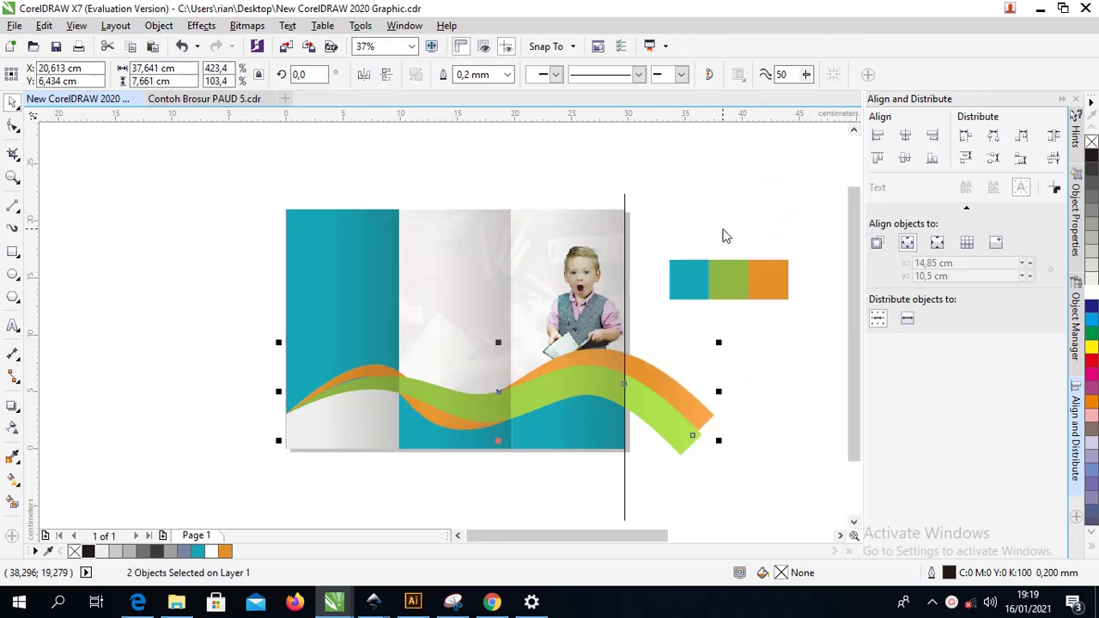
click(700, 378)
drag(700, 378, 728, 370)
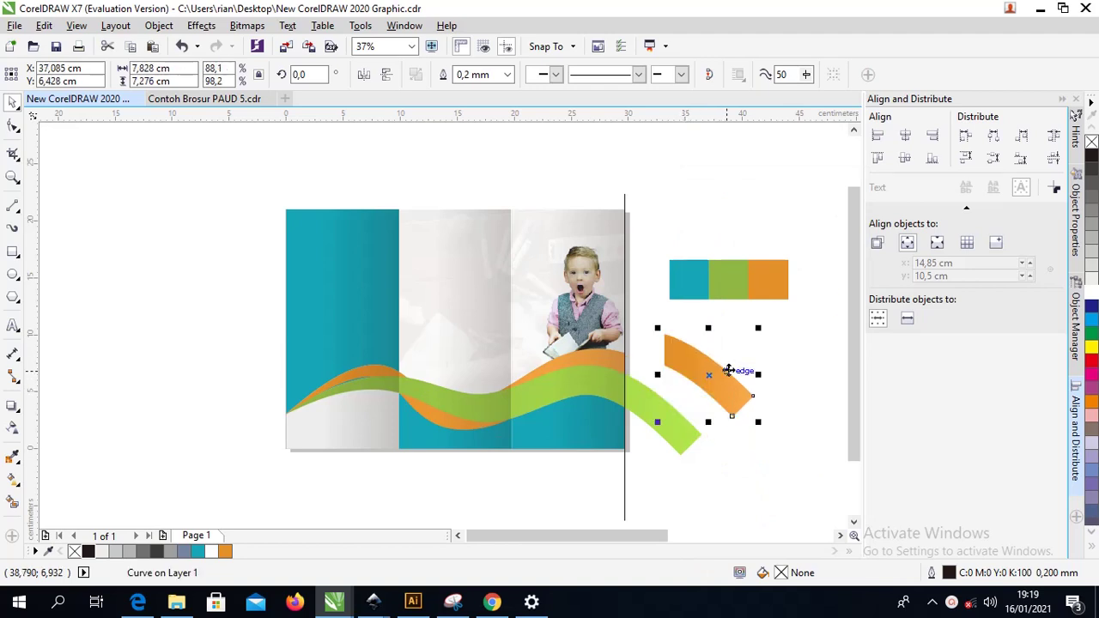
key(Delete)
- Trim the green ribbon with the same vertical line at the page's right edge
click(624, 211)
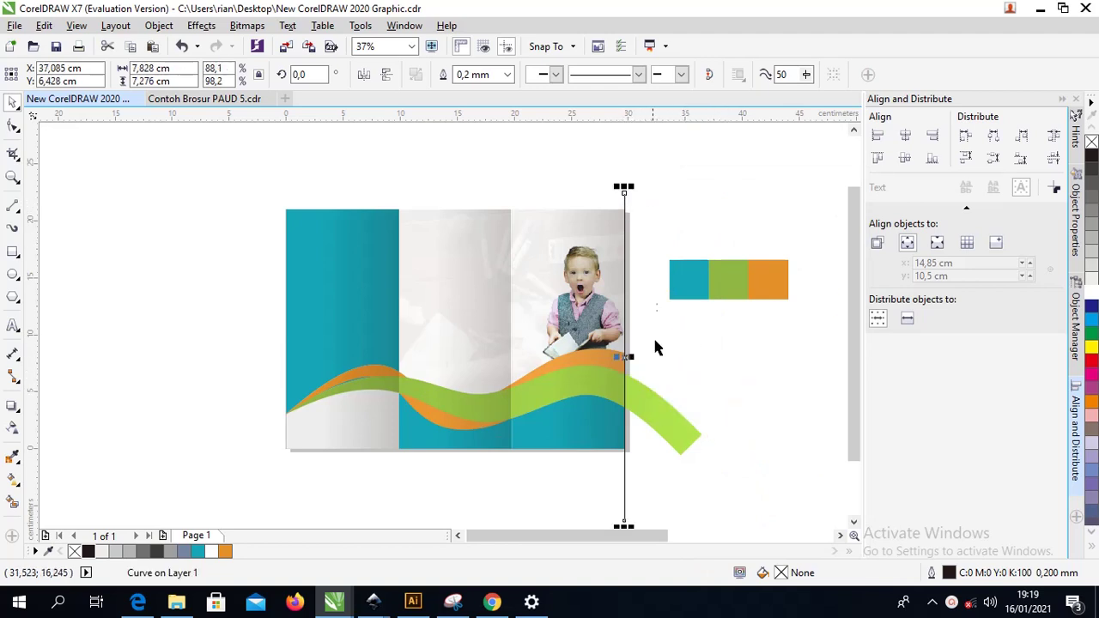
shift+click(666, 422)
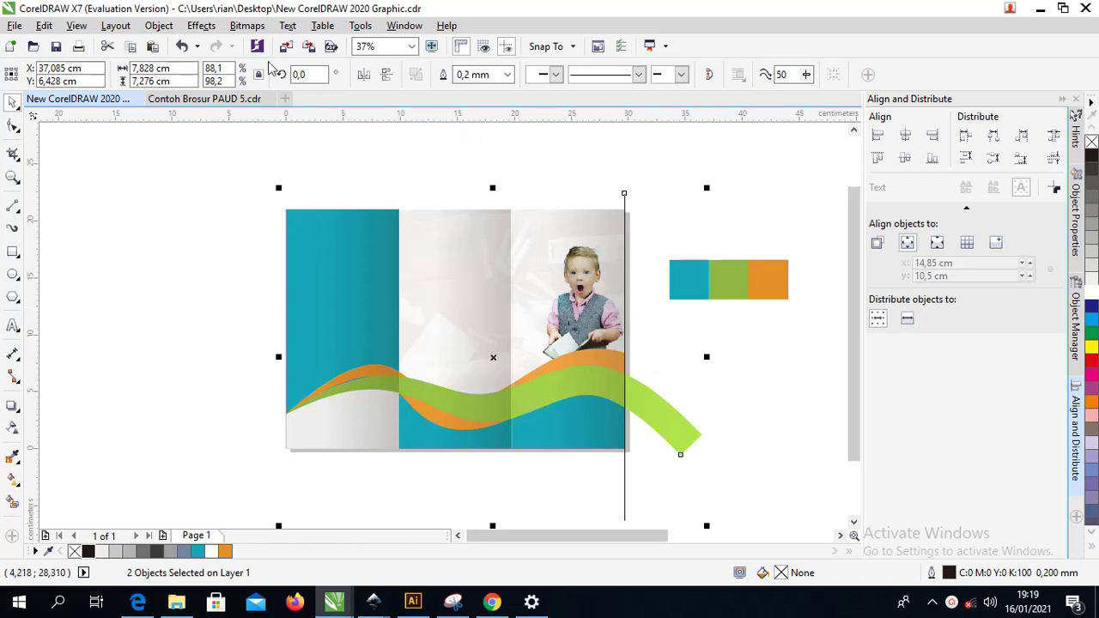
click(158, 24)
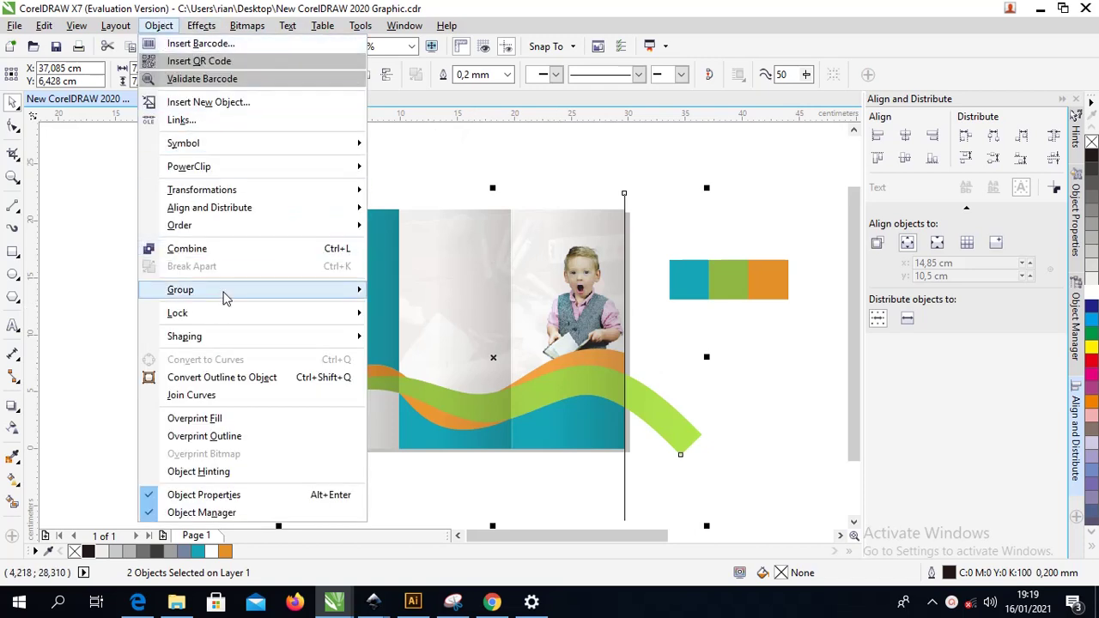
mouse_move(231, 338)
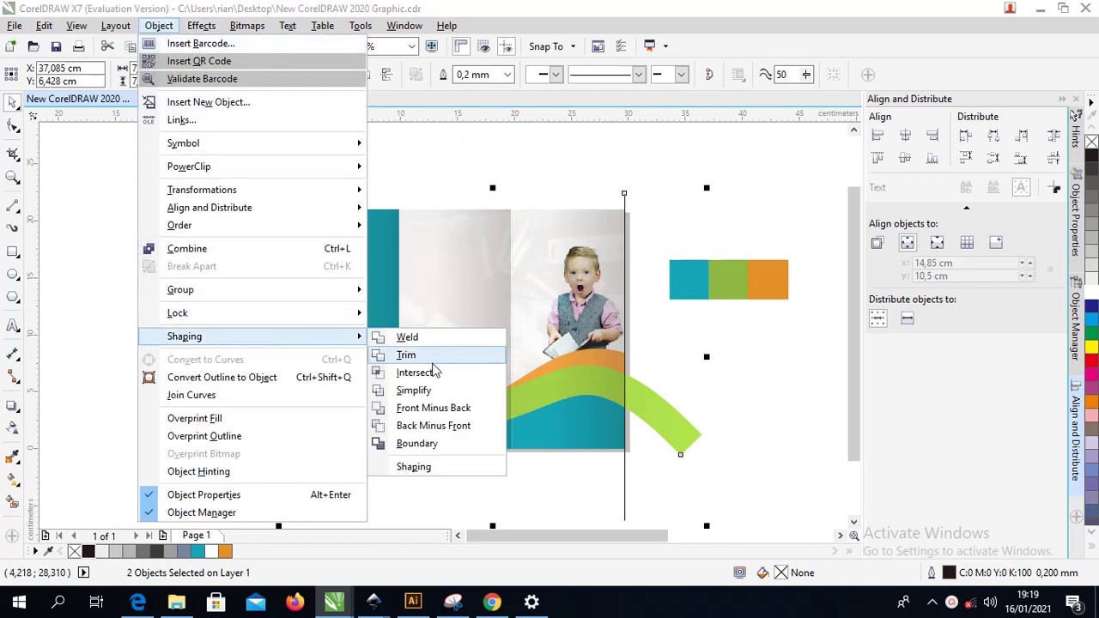
click(433, 362)
- Break the trimmed green ribbon apart and delete the piece extending past the page's right edge
right_click(661, 421)
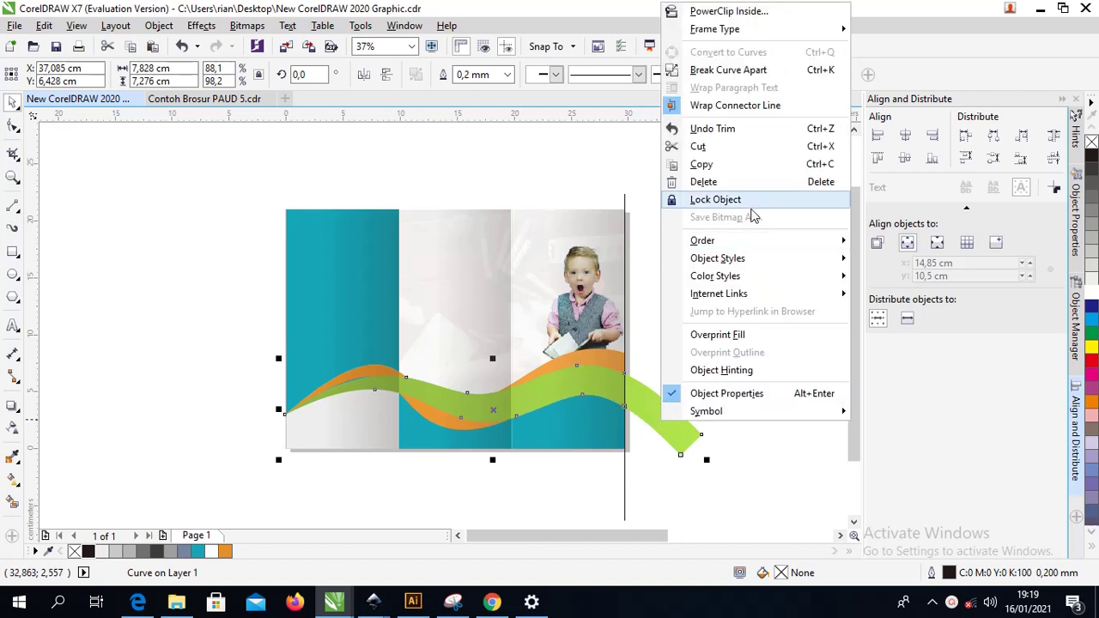
click(678, 70)
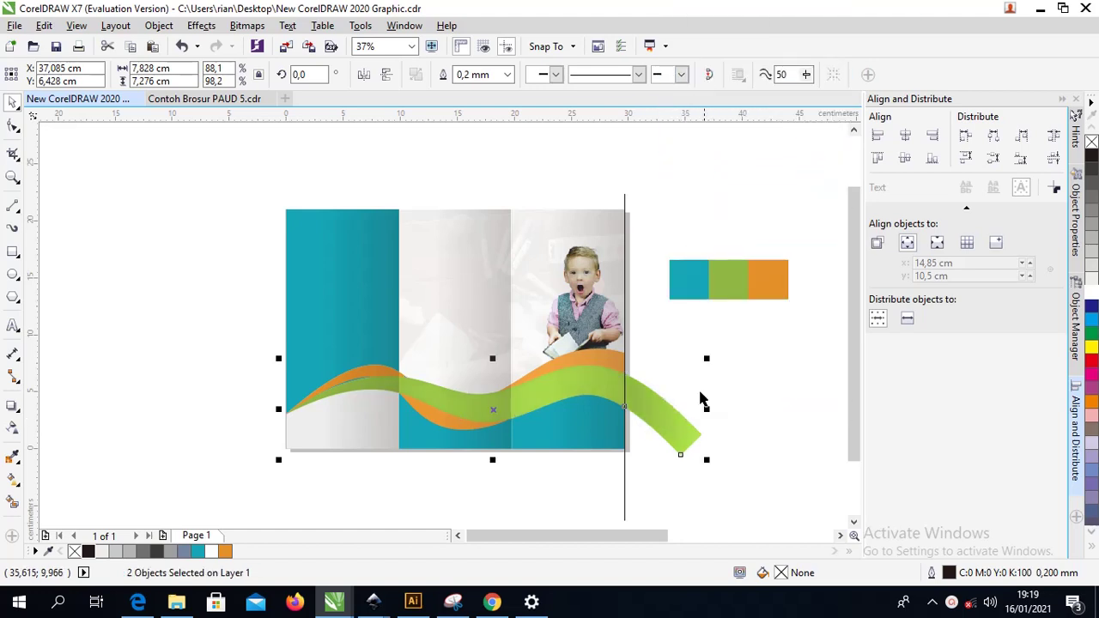
click(700, 399)
click(681, 429)
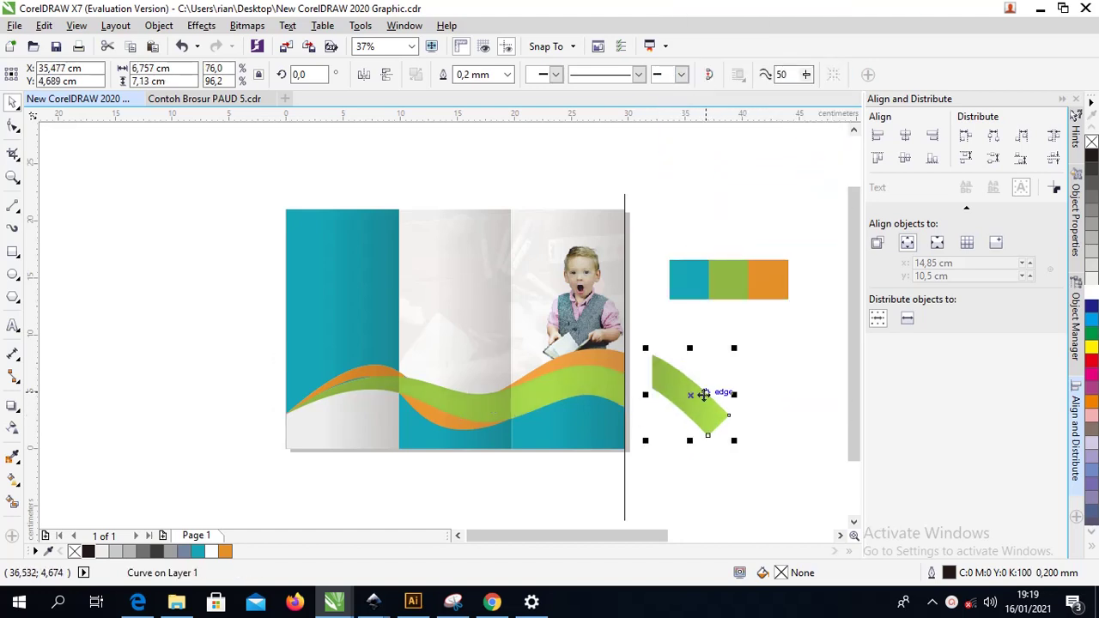
key(Delete)
- Delete the vertical cutting line at the page's right edge
click(622, 202)
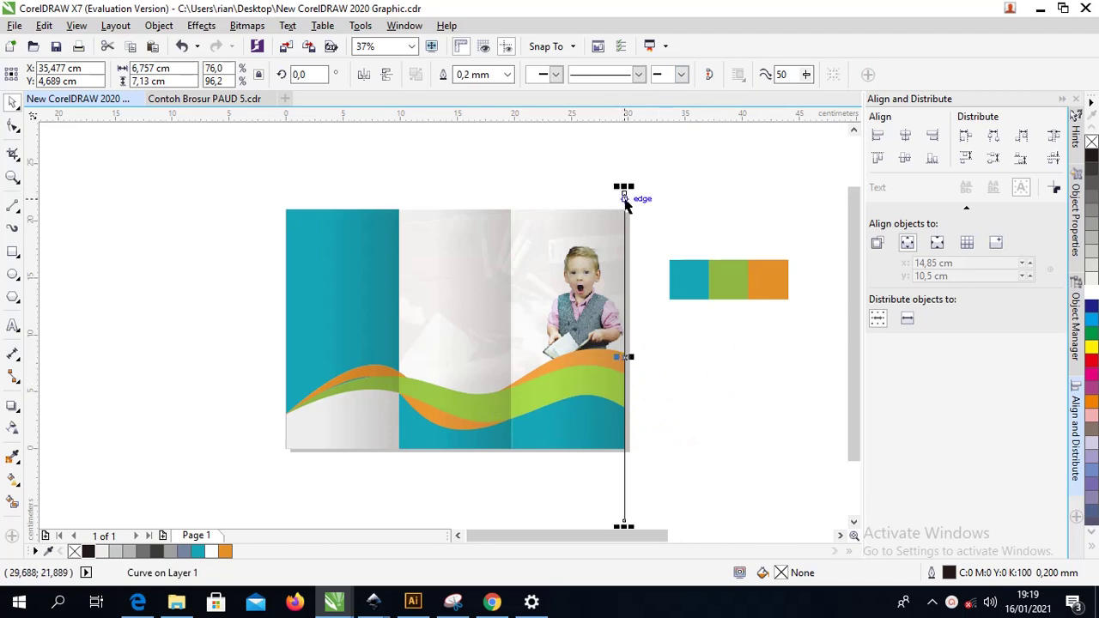
key(Escape)
click(624, 203)
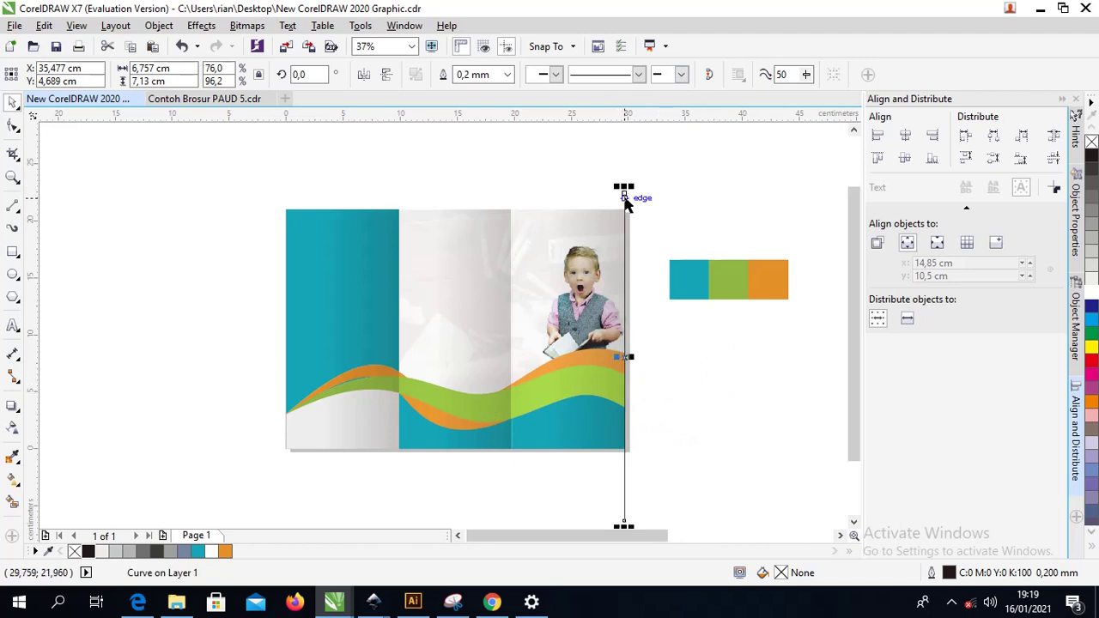
key(Delete)
key(z)
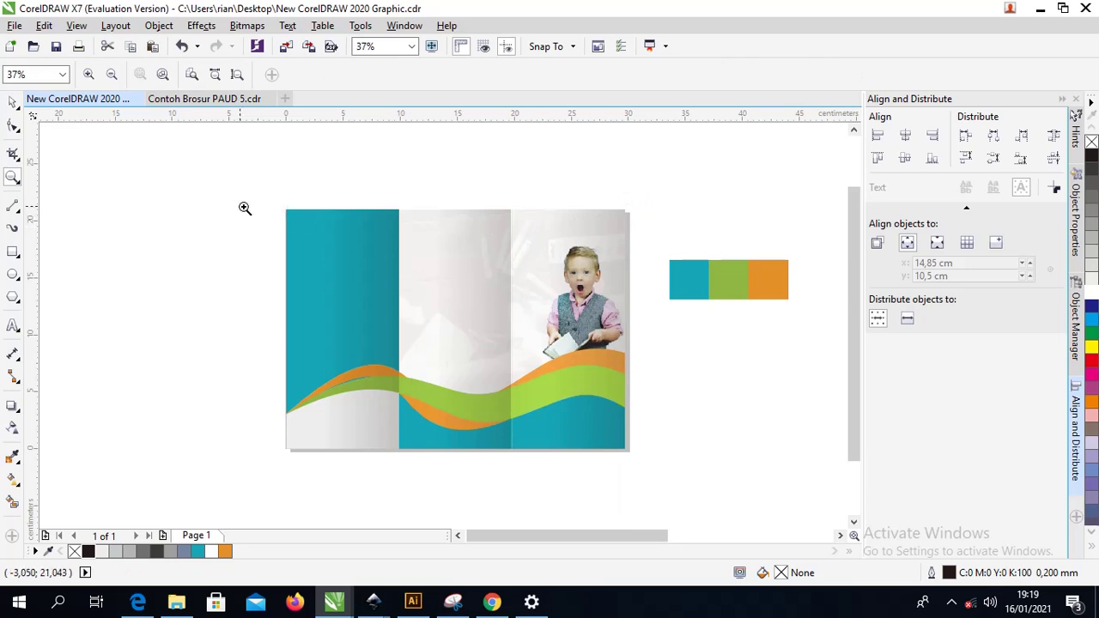
drag(231, 198, 686, 487)
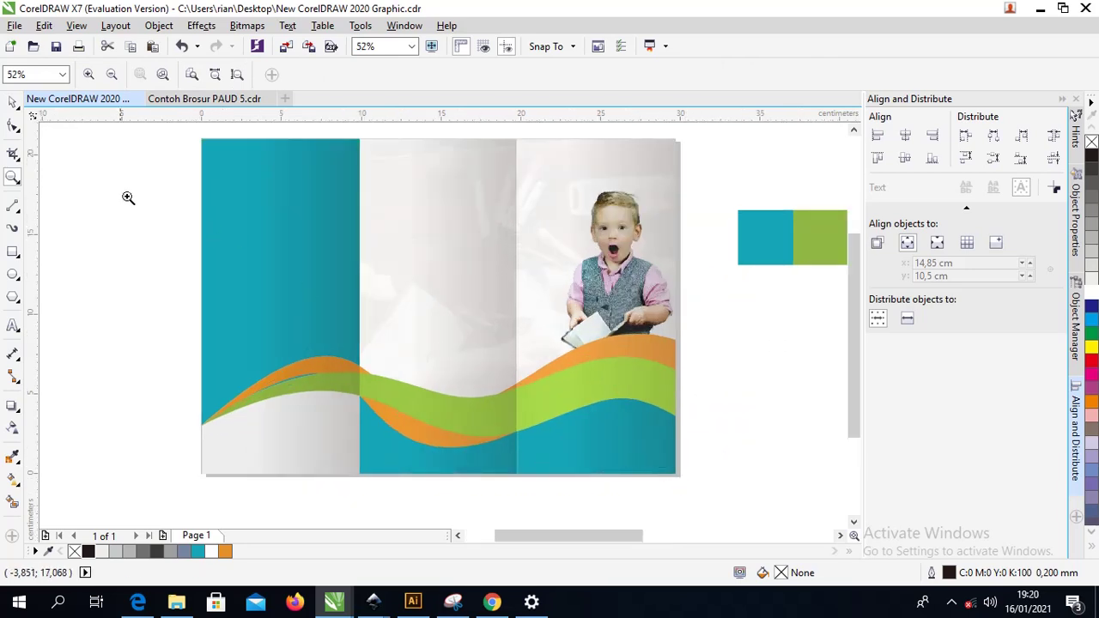
click(13, 102)
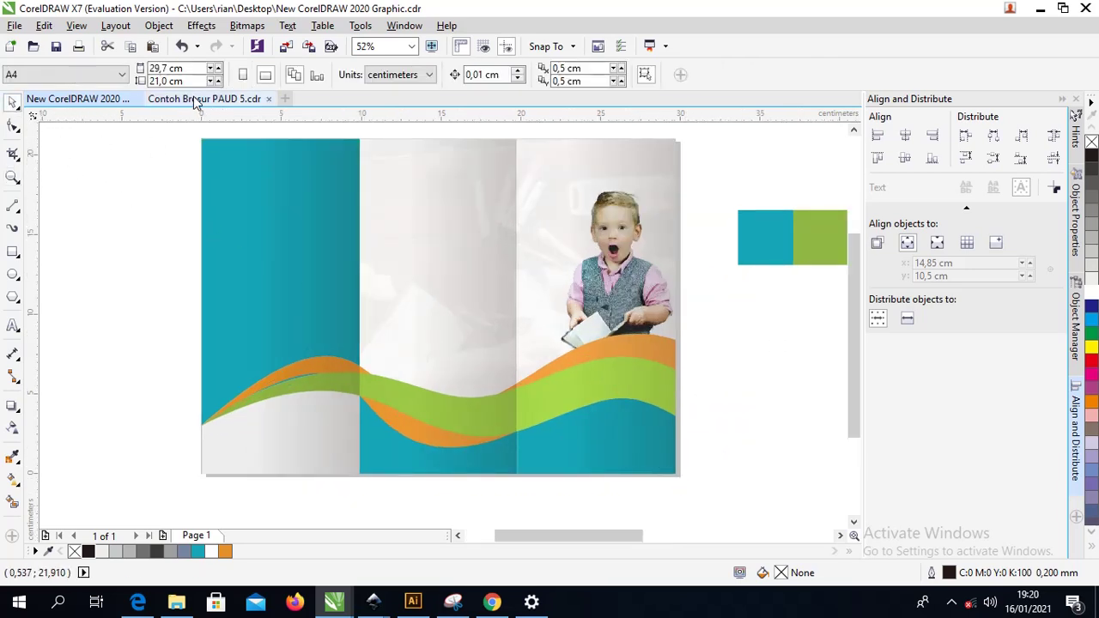
- Switch to the document Contoh Brosur PAUD 5.cdr and examine its prepared text and icon layout on the grey background
click(196, 100)
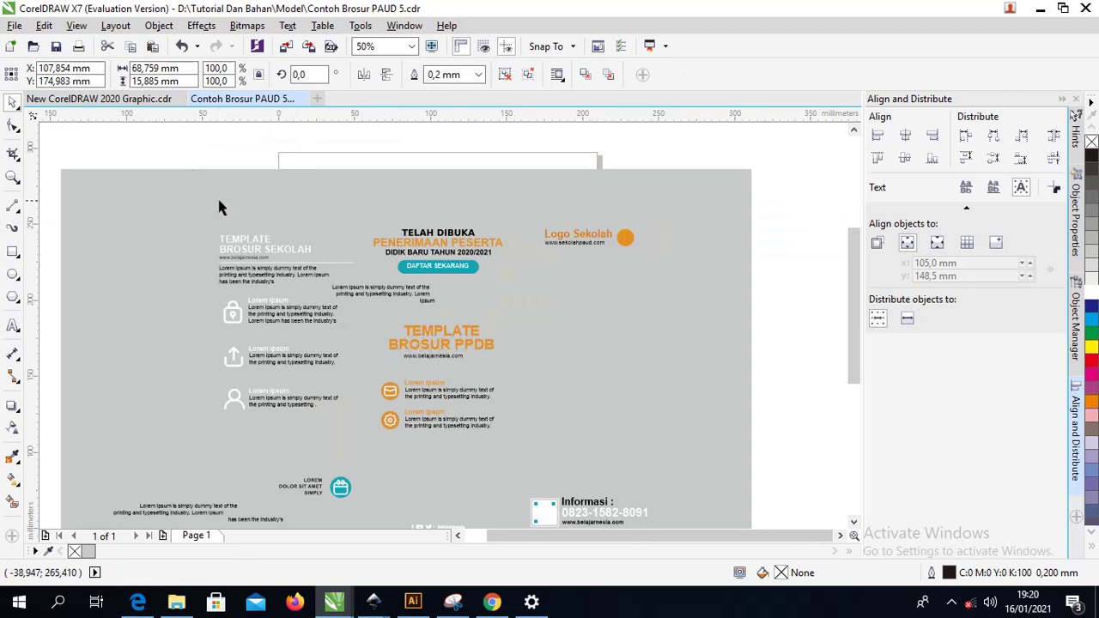
scroll(217, 195, down, 2)
scroll(213, 212, up, 2)
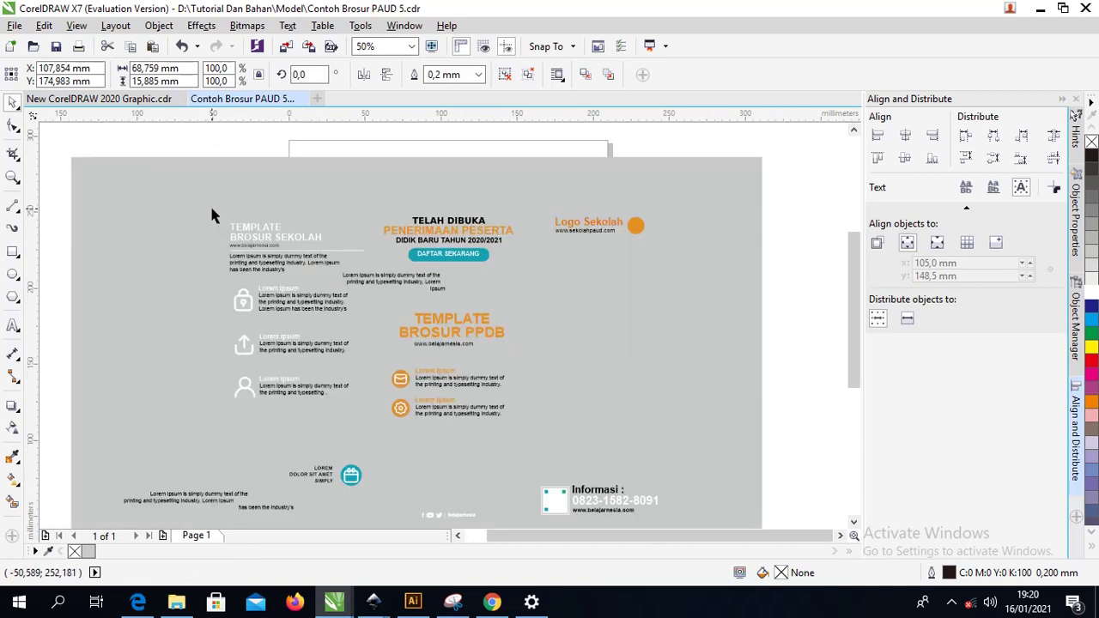
scroll(215, 210, down, 1)
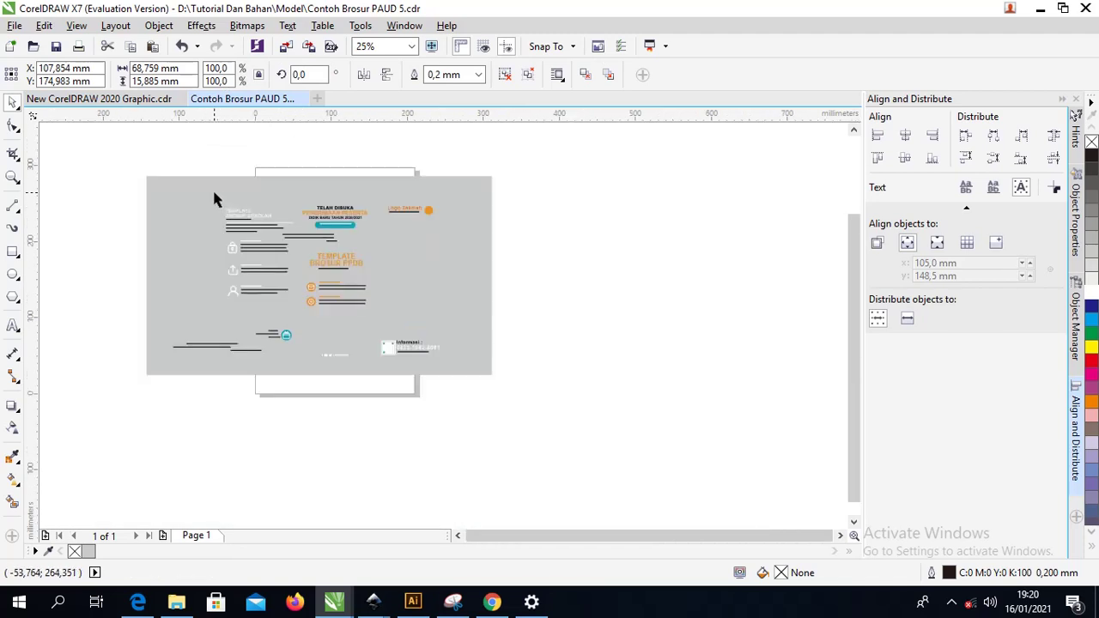
key(z)
drag(139, 171, 477, 383)
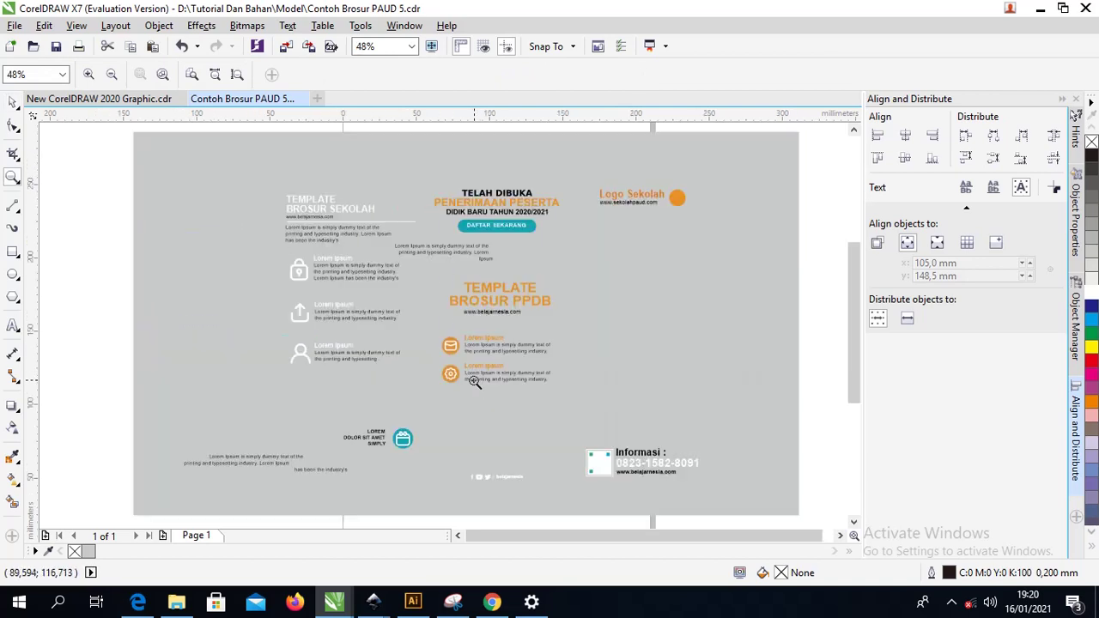
- Place the trial text "sdasdsd" on the grey background beside the icons and delete it again
click(13, 325)
click(194, 316)
text(sdasdsd)
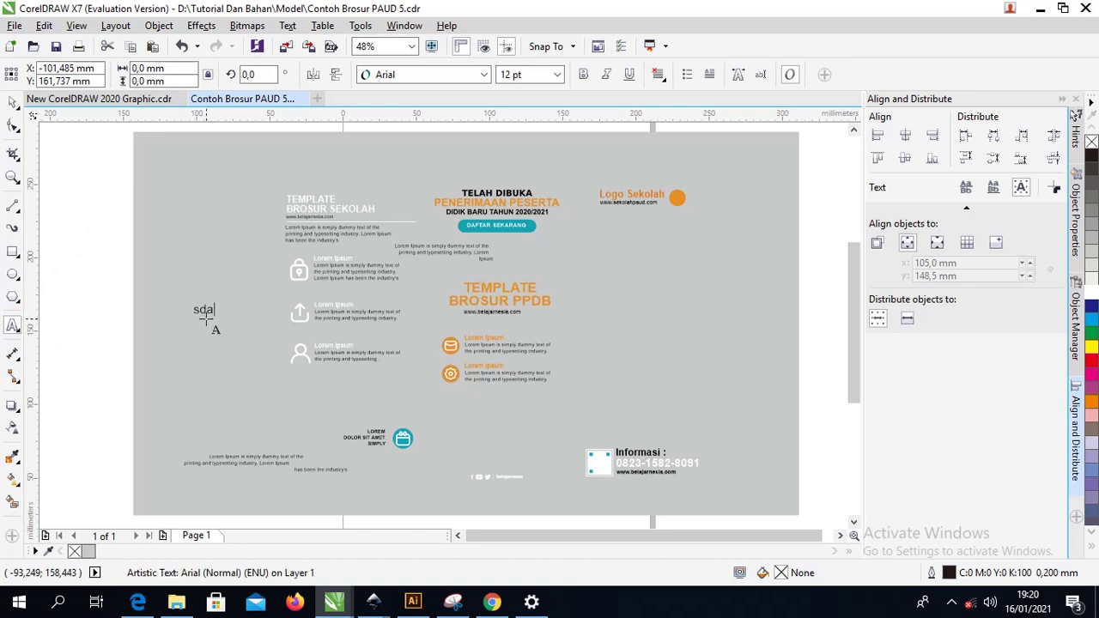
key(Escape)
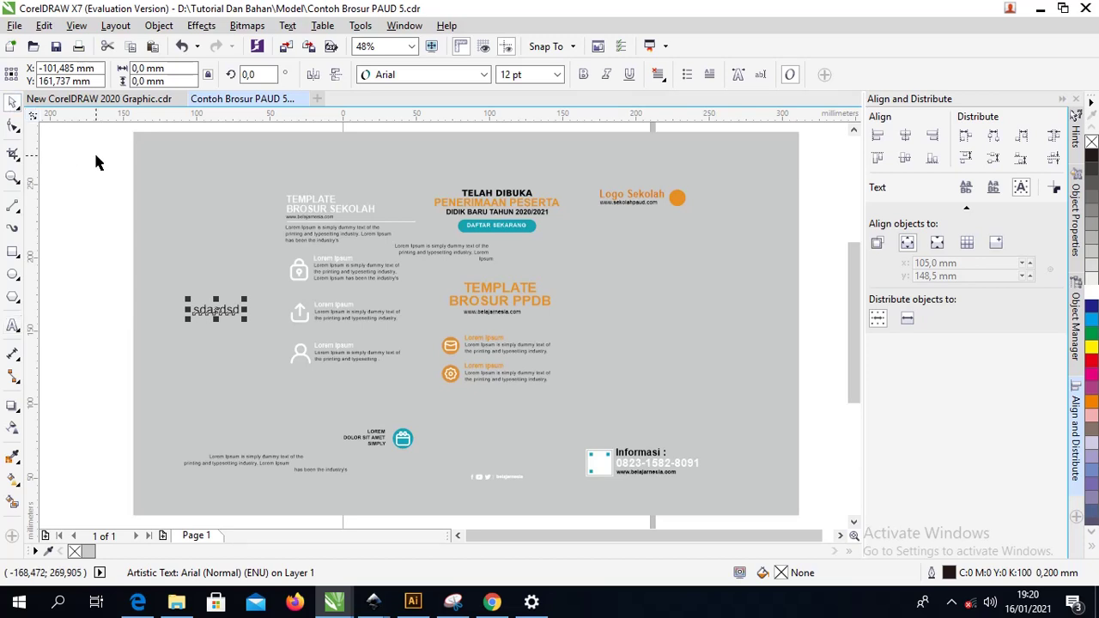
key(Delete)
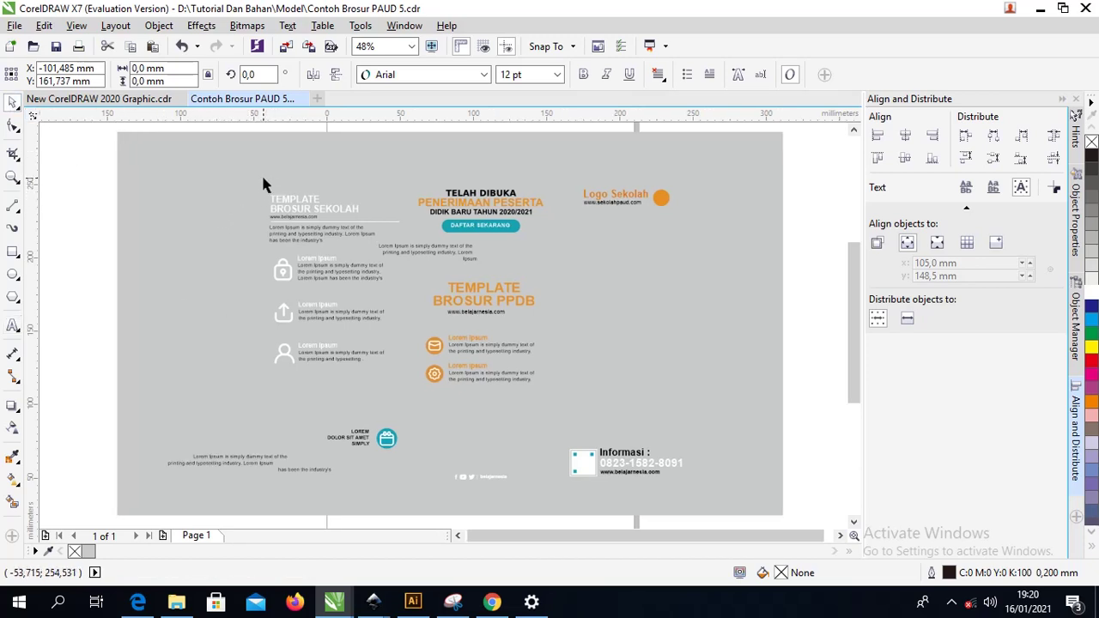
- Move the grouped "TEMPLATE BROSUR SEKOLAH" heading, text and white icons from Contoh Brosur PAUD 5.cdr onto the brochure's first teal panel
scroll(261, 172, down, 2)
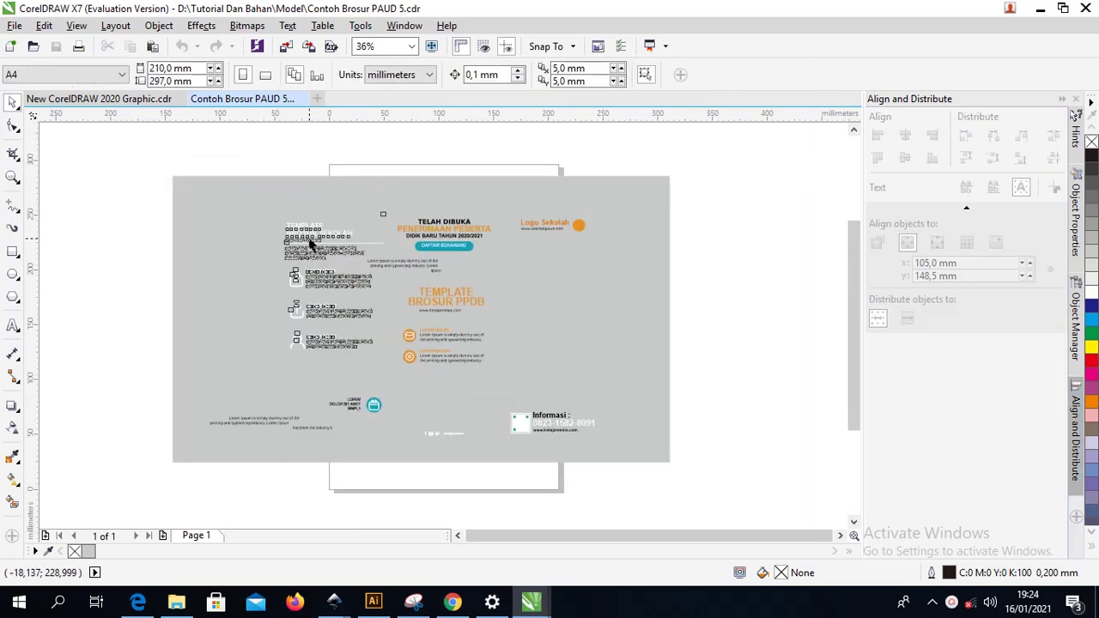
drag(311, 244, 281, 244)
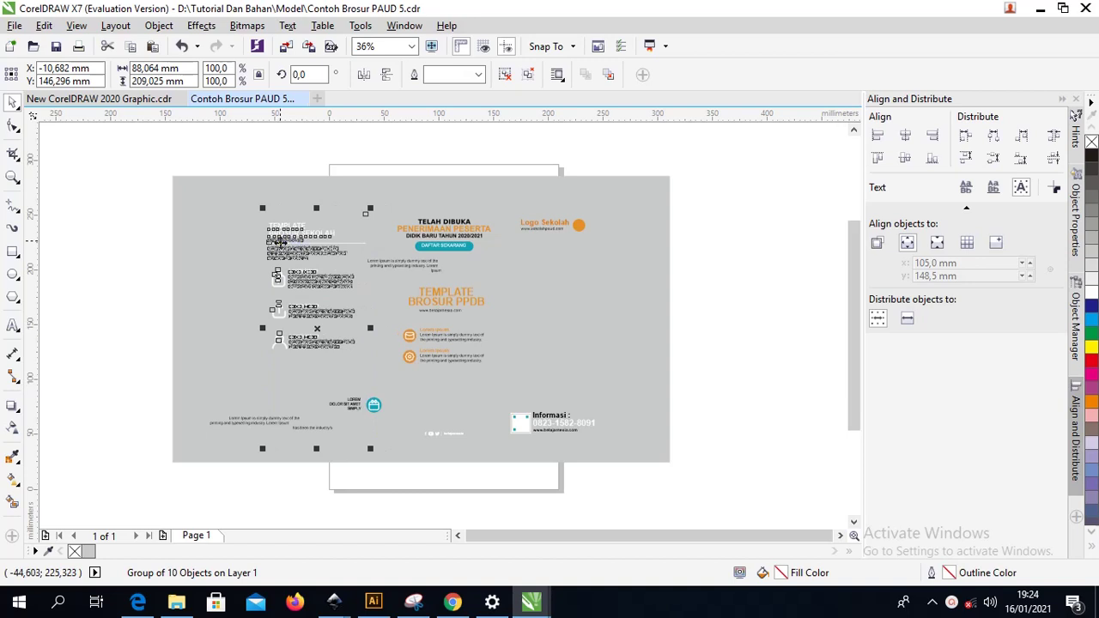
key(ctrl+z)
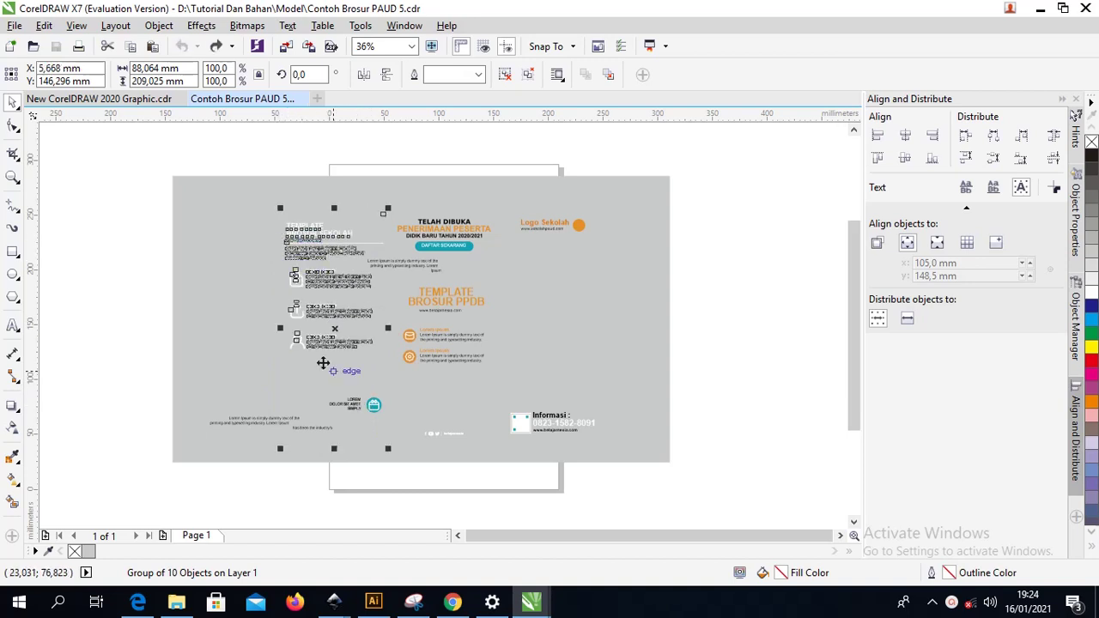
click(232, 172)
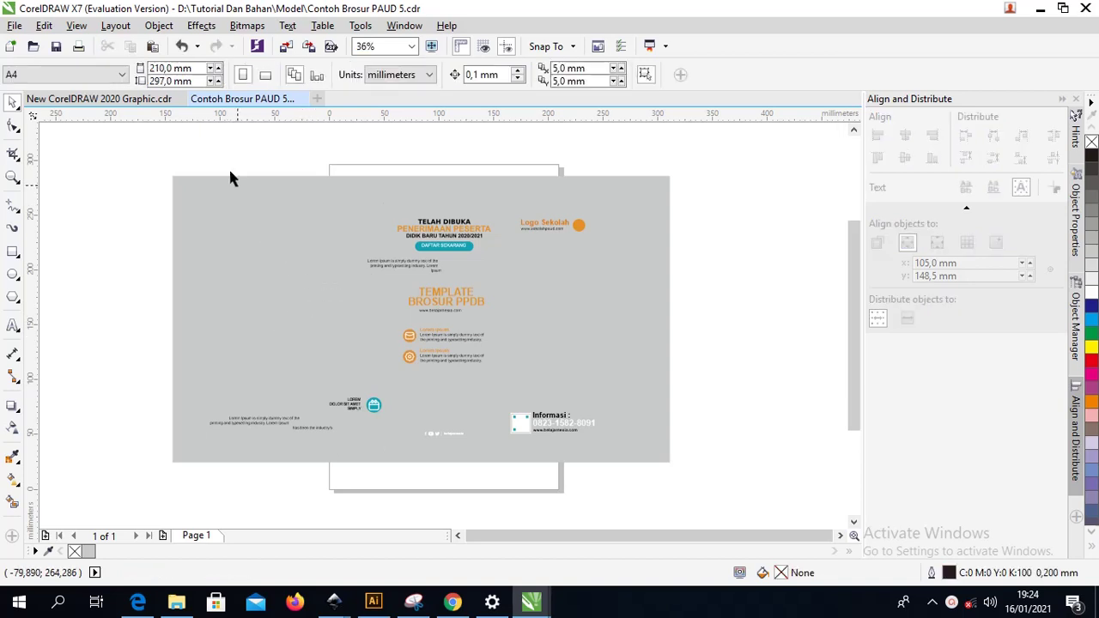
click(129, 99)
key(ctrl+v)
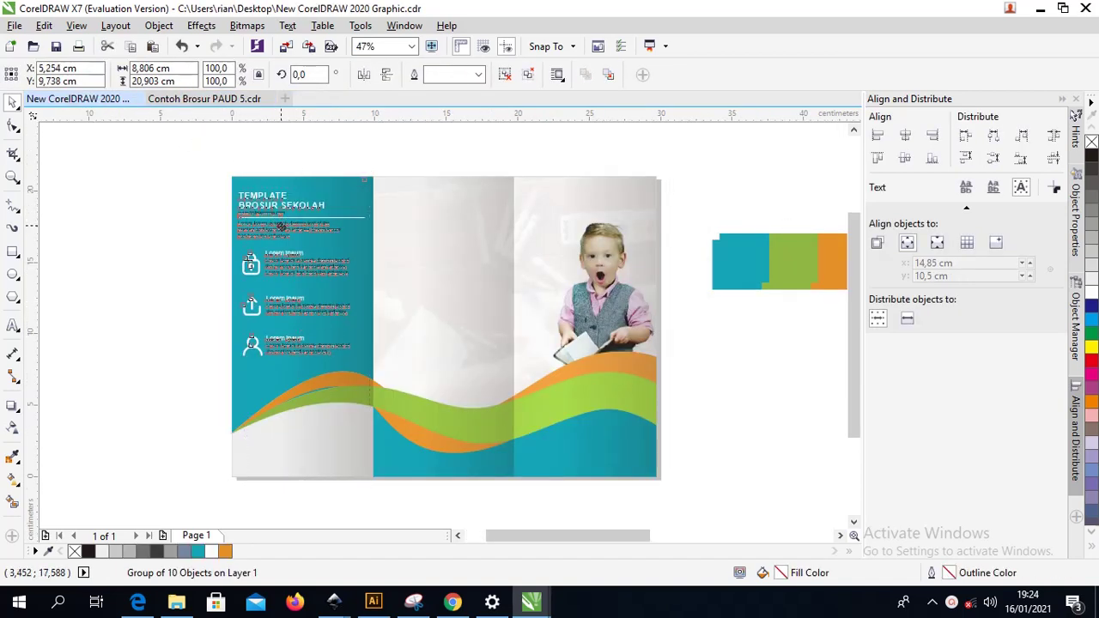
drag(278, 221, 270, 215)
- Ungroup all objects in the heading and icon group on the first panel
right_click(270, 215)
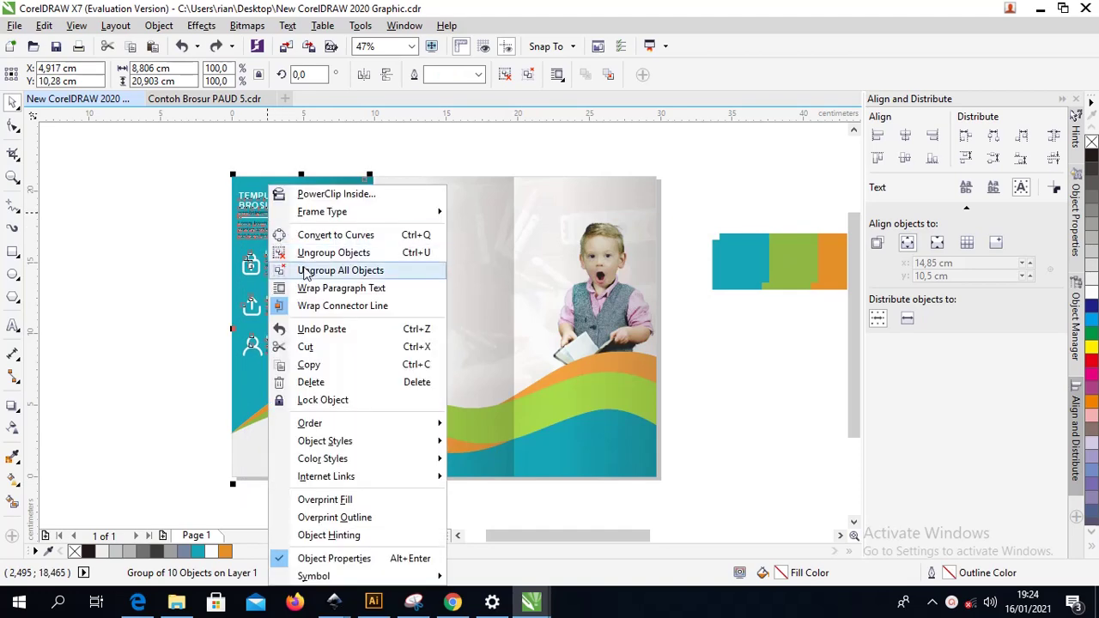
click(292, 269)
click(213, 253)
- Move the "LOREM DOLOR SIT AMET SIMPLY" title, calendar icon and paragraph from Contoh Brosur PAUD 5.cdr to the white area below the first panel's wave
click(206, 100)
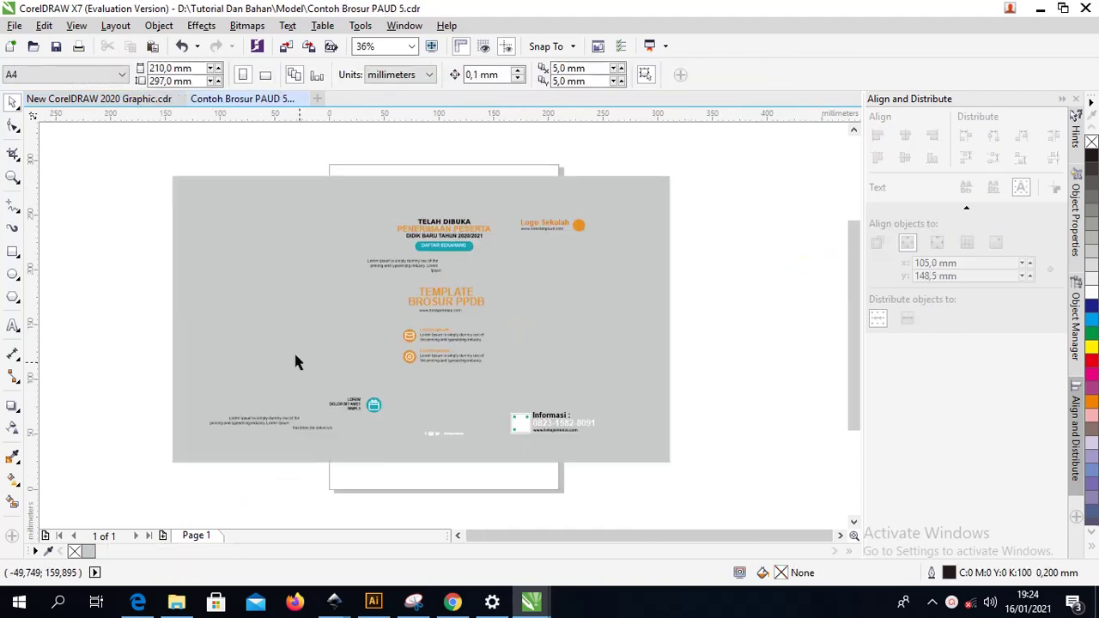
drag(230, 403, 360, 449)
key(ctrl+c)
key(ctrl+Tab)
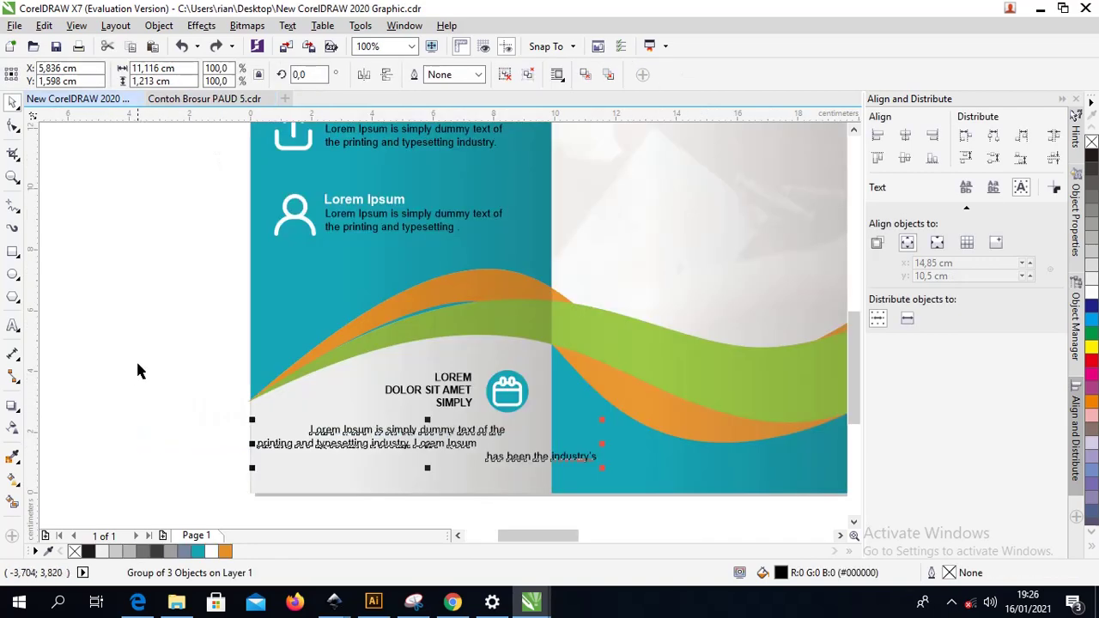
key(ctrl+v)
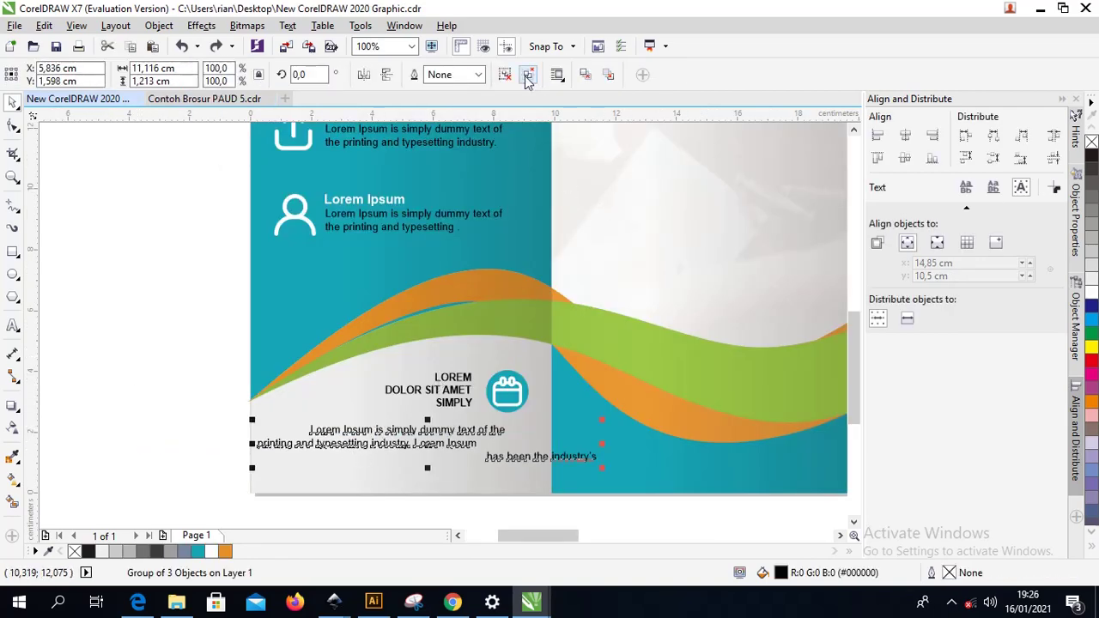
- Ungroup the three-line paragraph below the calendar icon, right-align its lines and shift them towards the icon's outer edge
click(505, 76)
key(r)
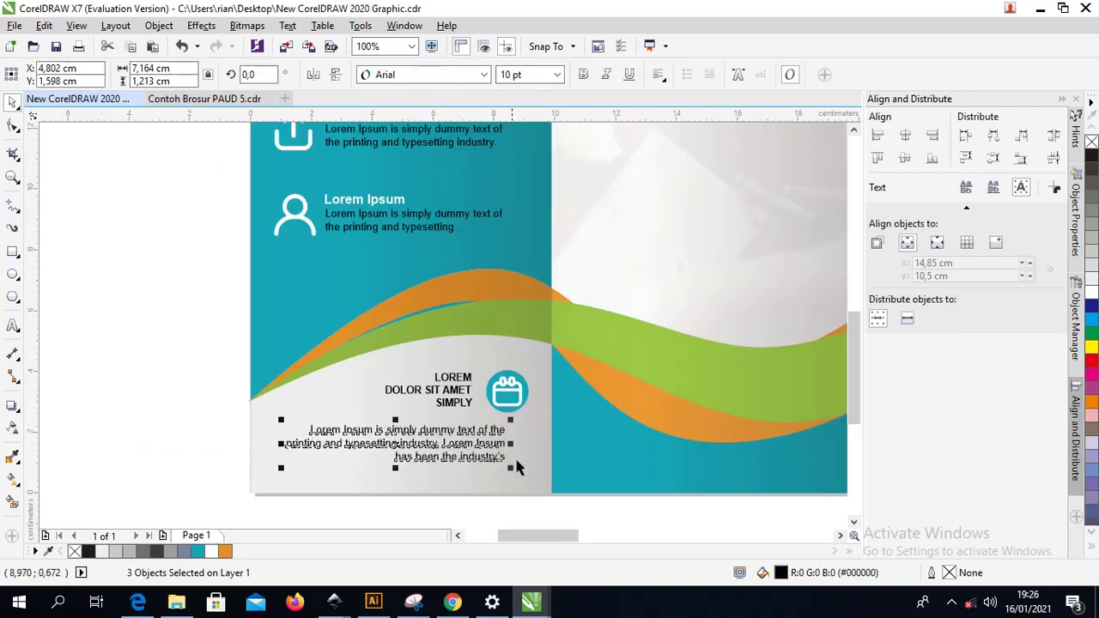
key(e)
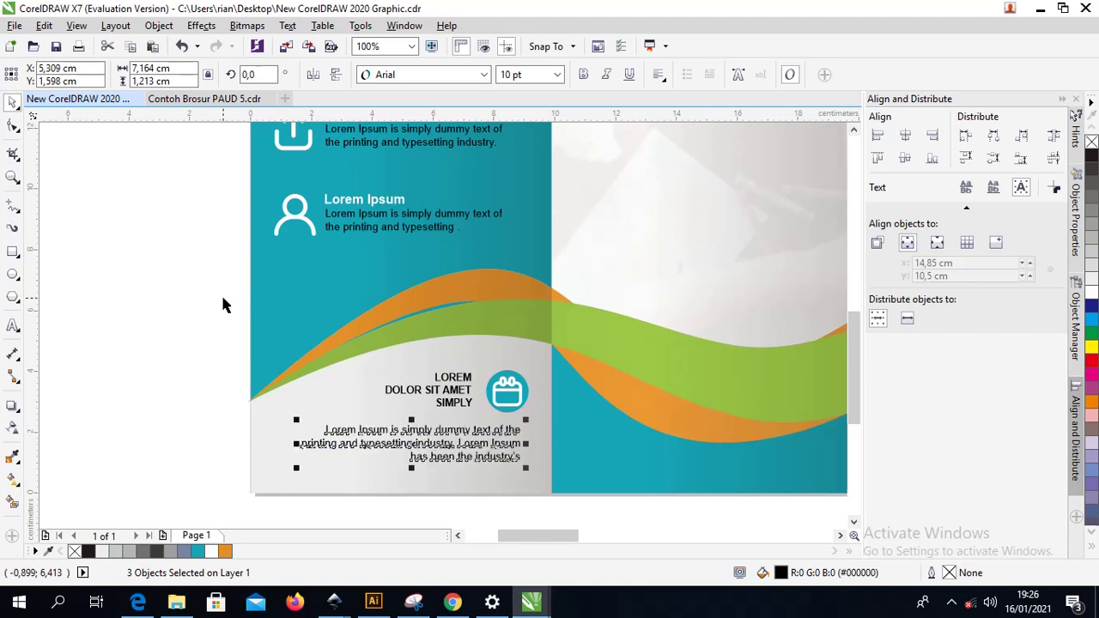
click(218, 295)
scroll(345, 308, down, 2)
key(alt+Tab)
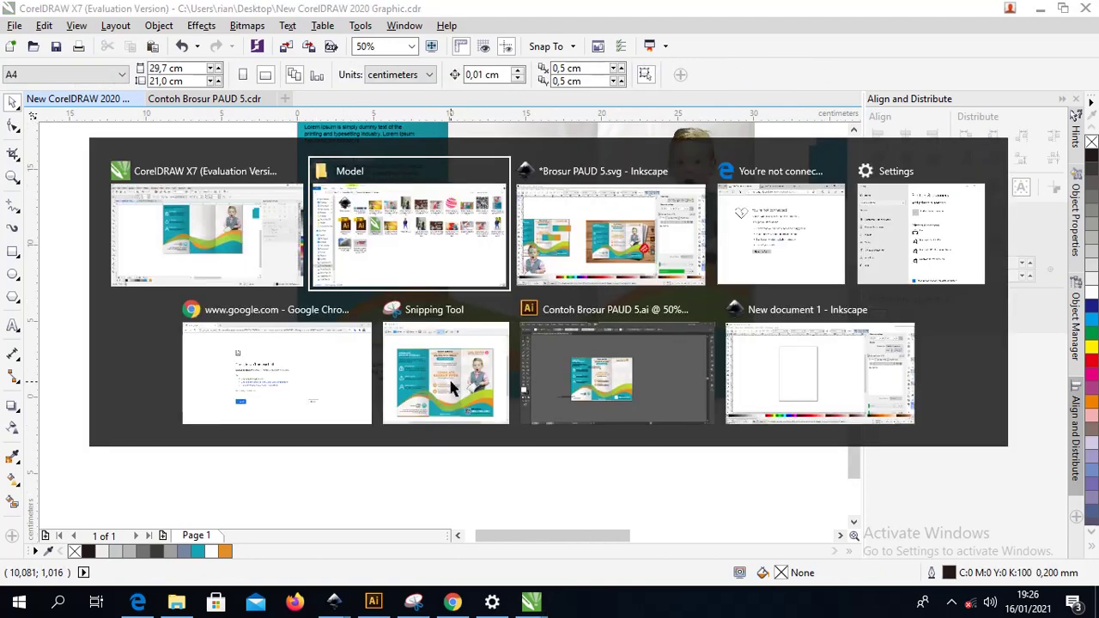
key(alt+Tab)
- Move the "PENERIMAAN PESERTA" and "TEMPLATE BROSUR PPDB" texts, button and orange icons from Contoh Brosur PAUD 5.cdr onto the brochure's middle panel
click(225, 99)
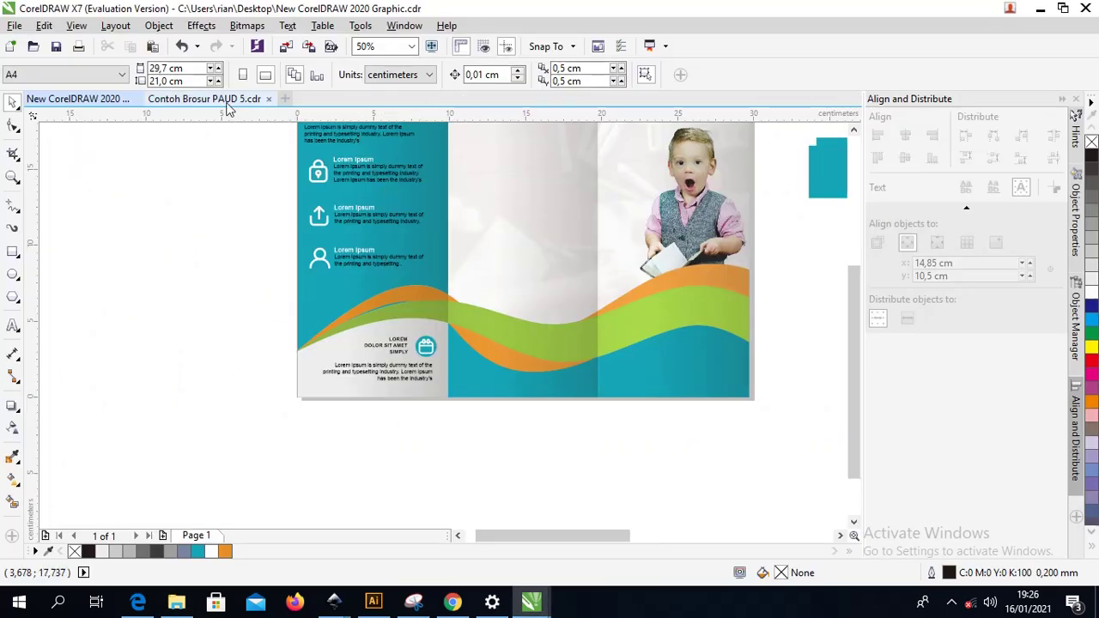
drag(338, 161, 503, 380)
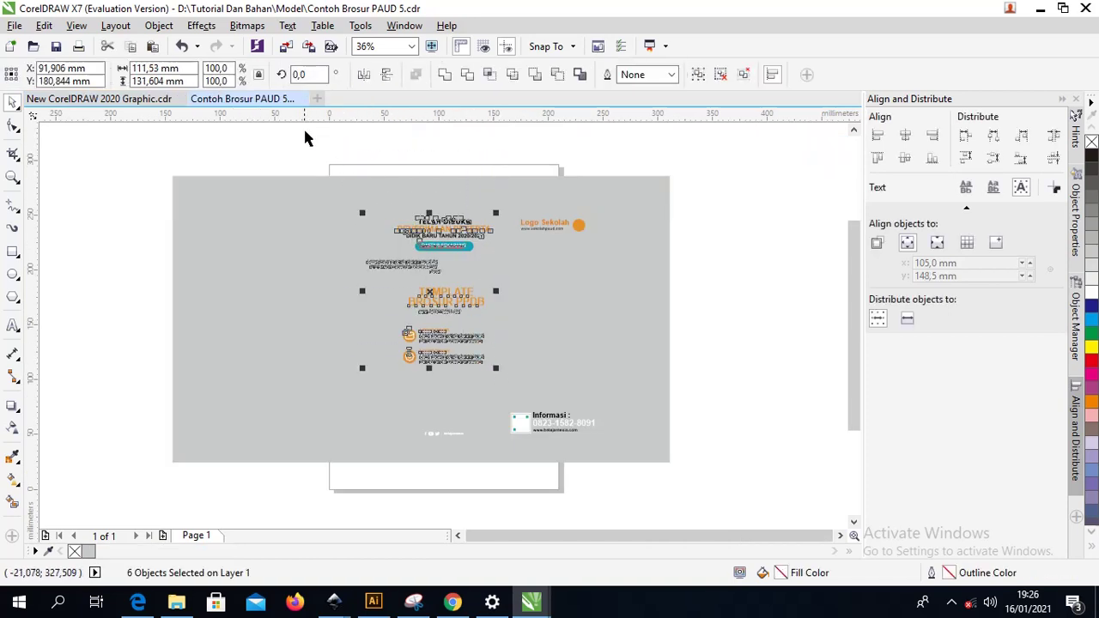
key(Delete)
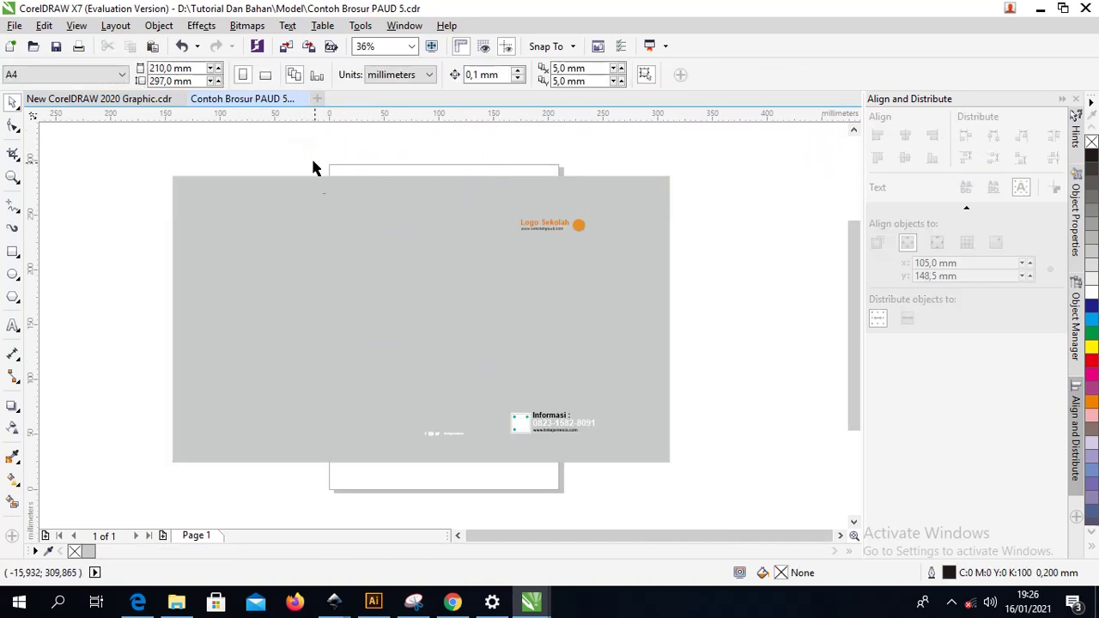
click(137, 99)
key(ctrl+v)
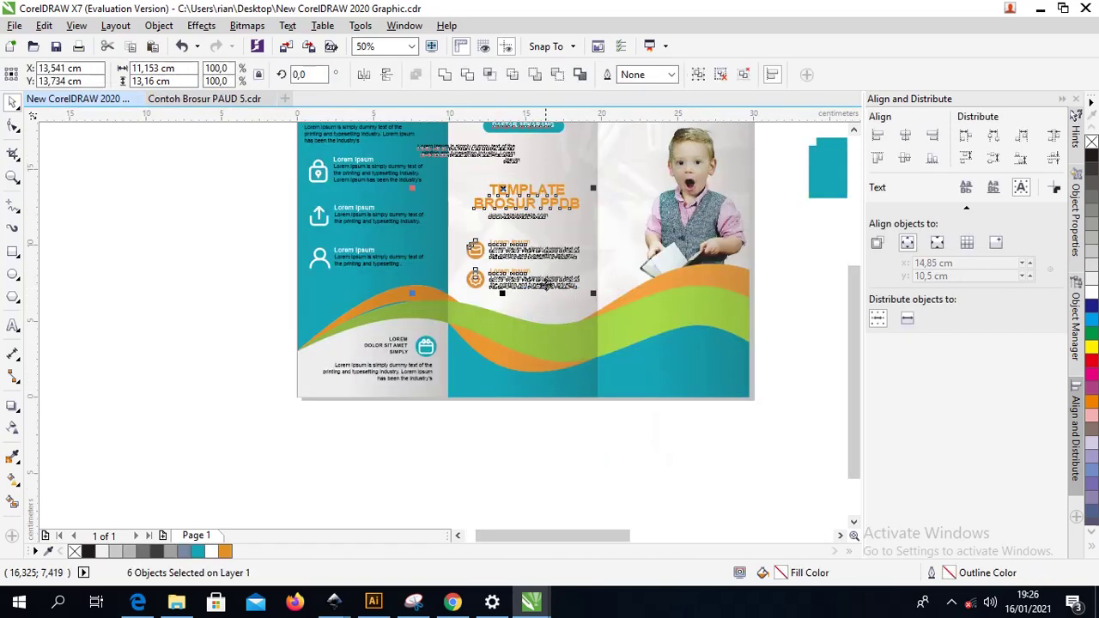
drag(862, 335, 847, 253)
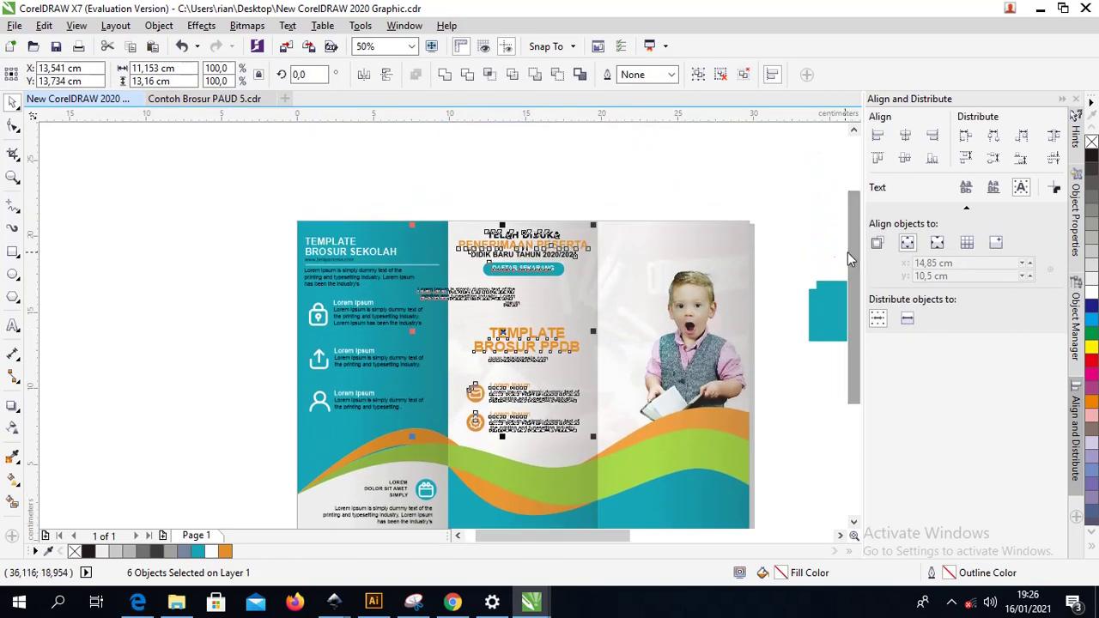
key(e)
drag(500, 255, 552, 255)
- Ungroup the lorem ipsum paragraph below the DAFTAR SEKARANG button and centre its lines on one another
click(546, 296)
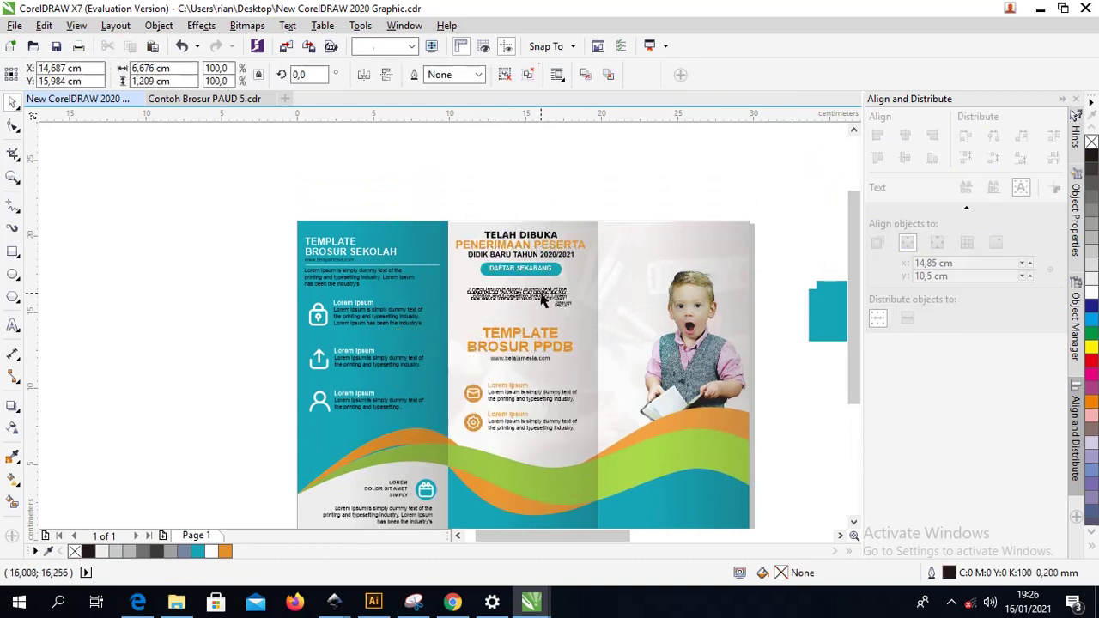
click(508, 74)
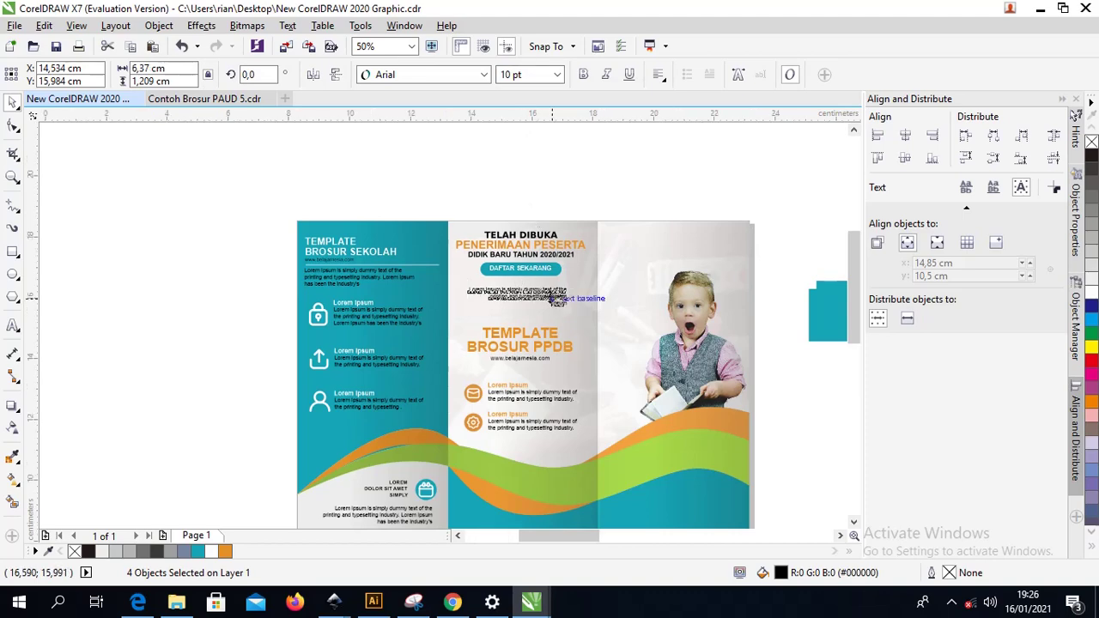
scroll(552, 302, up, 2)
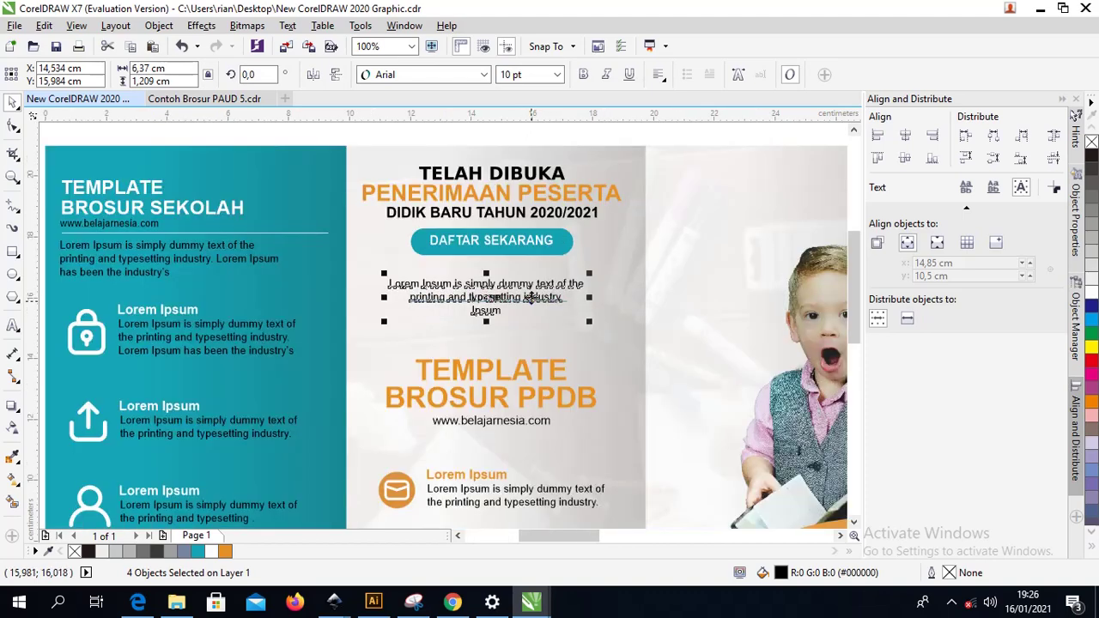
- Separate the word "Lorem" overlapping the second line of the middle panel's centred paragraph and delete it
scroll(531, 296, up, 4)
click(433, 347)
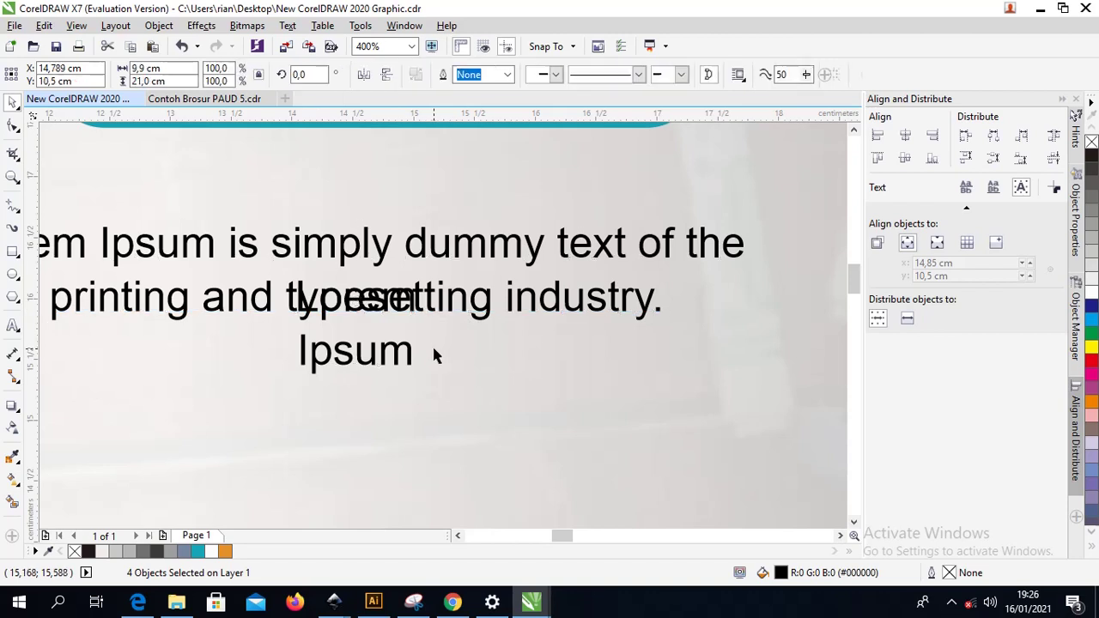
double_click(418, 311)
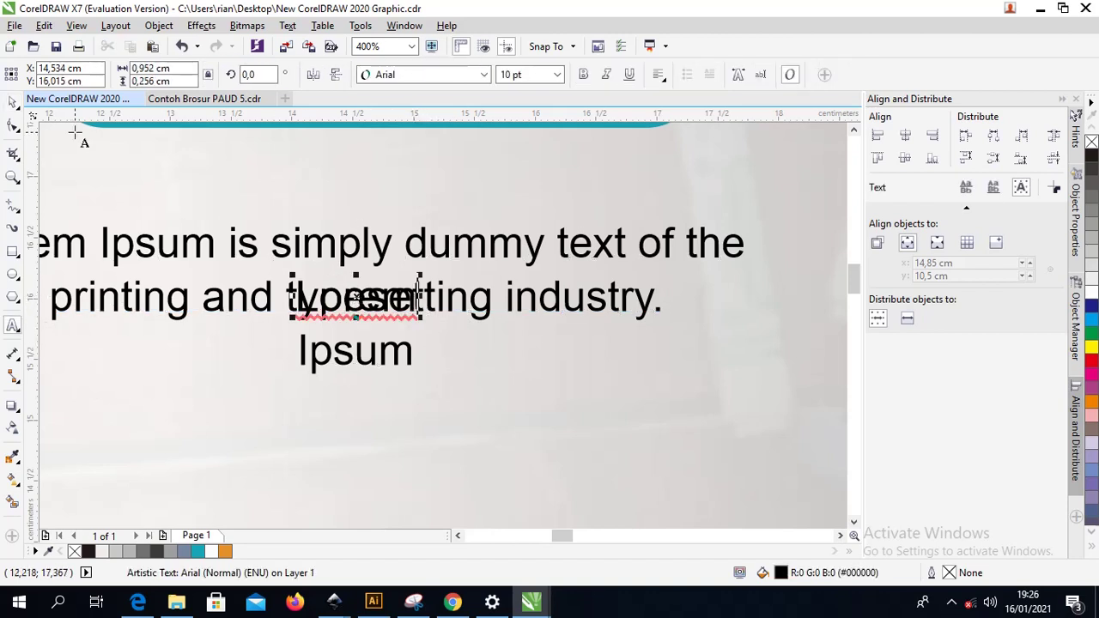
click(13, 102)
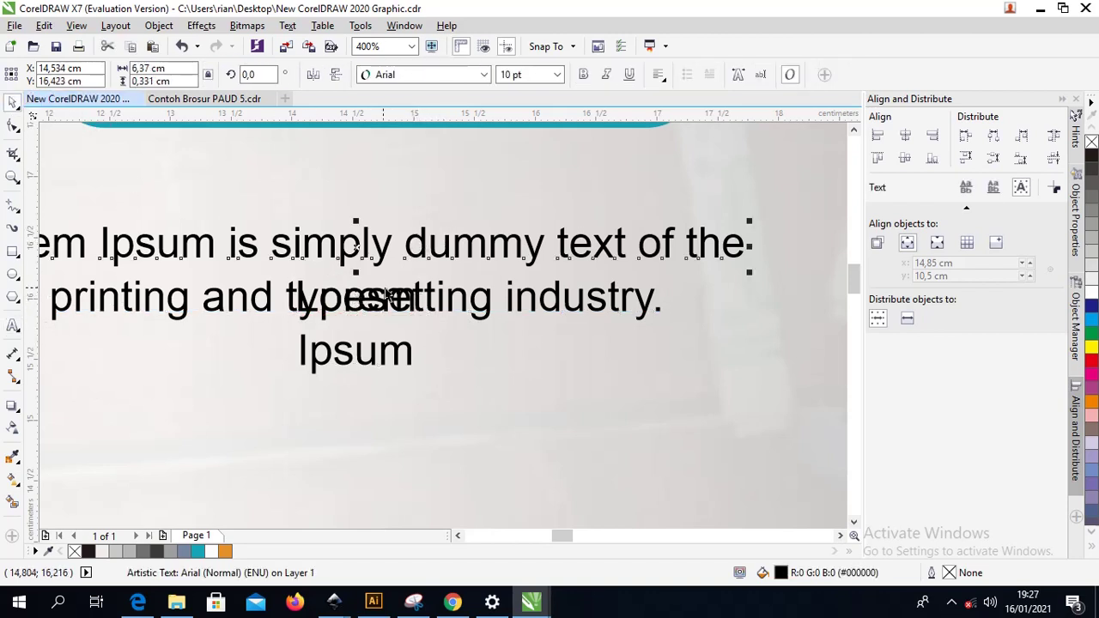
drag(371, 291, 485, 286)
scroll(500, 311, down, 1)
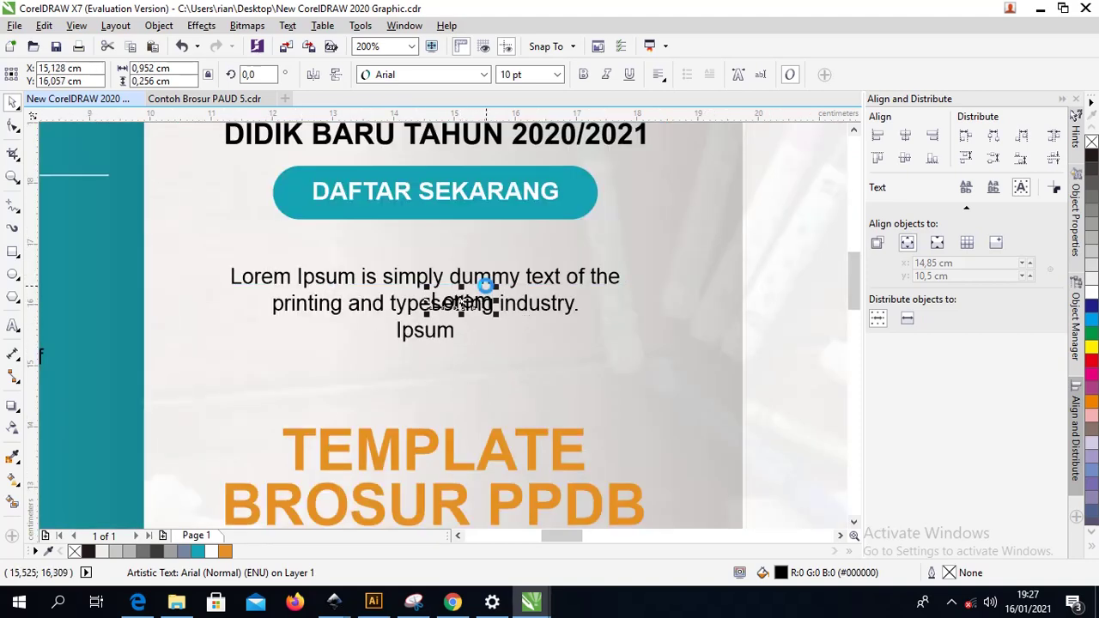
key(Delete)
scroll(580, 286, down, 2)
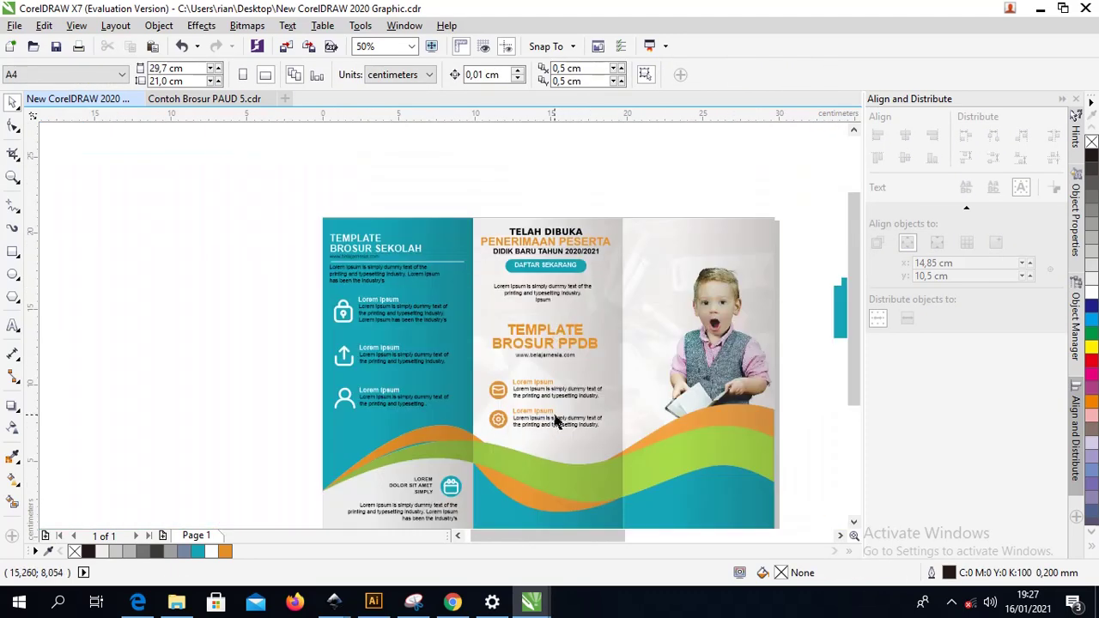
- Copy the white social media icons and belajarnesia line from Contoh Brosur PAUD 5.cdr to the bottom of the middle panel
scroll(543, 402, down, 1)
scroll(507, 314, up, 1)
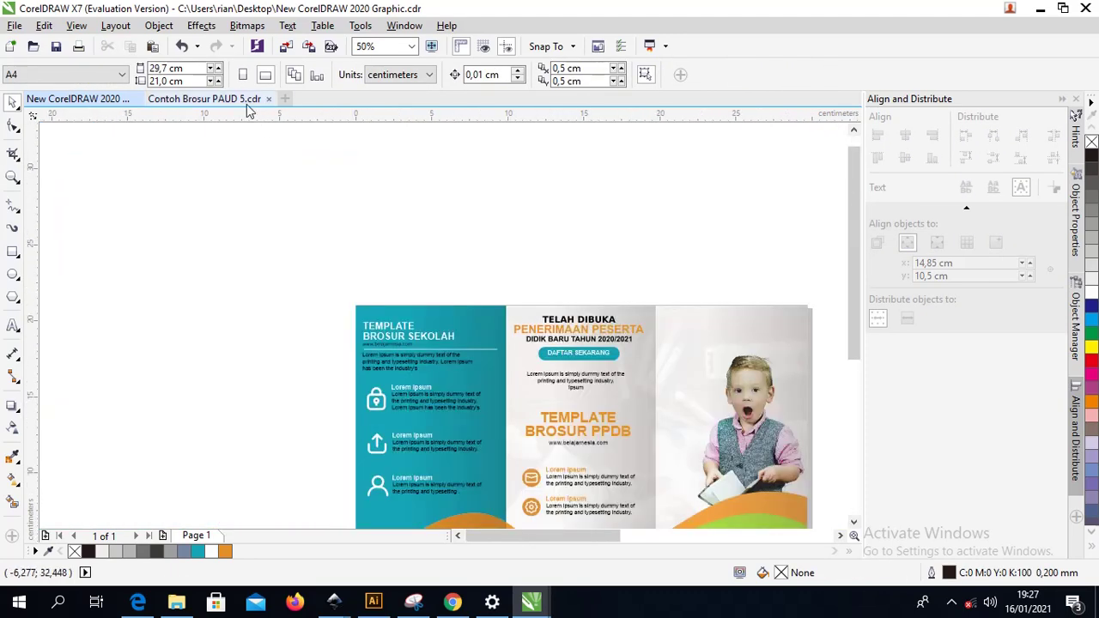
click(245, 99)
drag(490, 455, 383, 423)
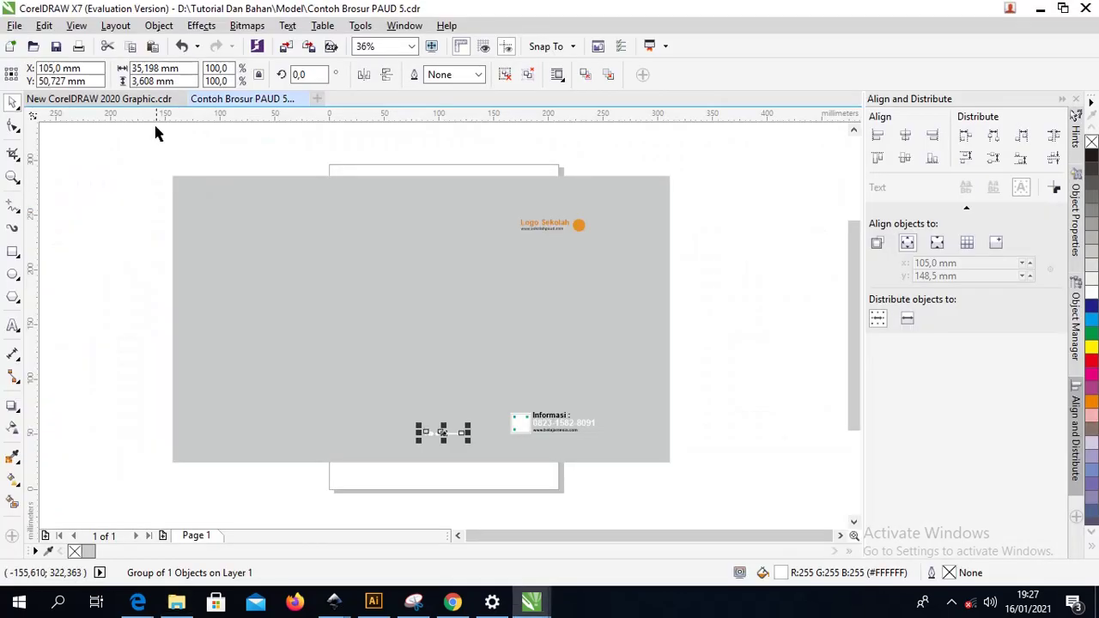
click(157, 100)
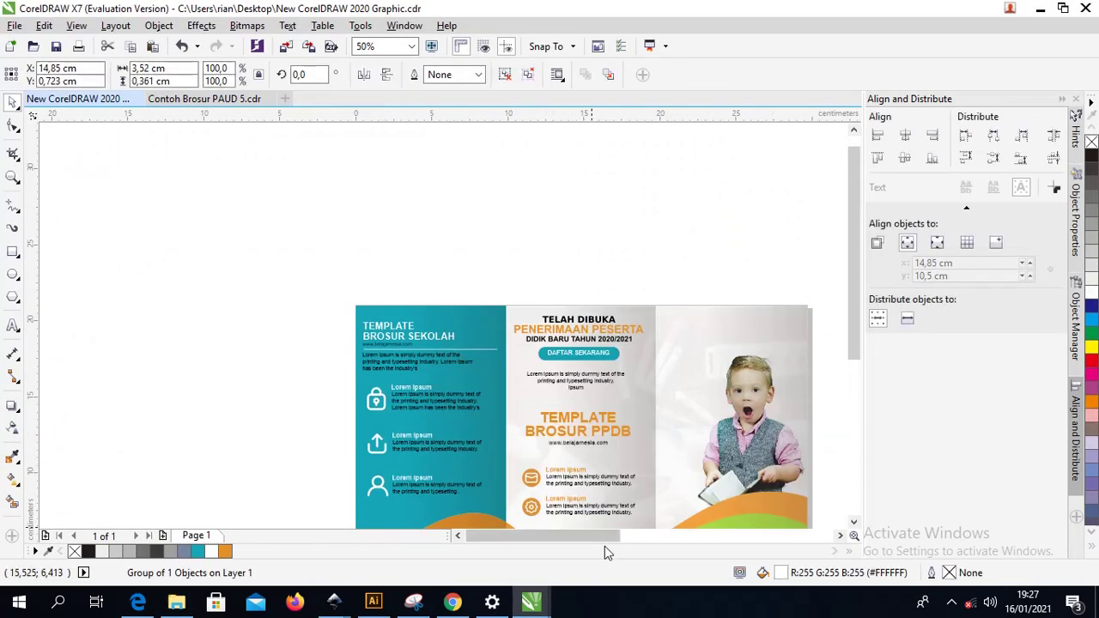
scroll(618, 435, down, 2)
scroll(606, 498, up, 1)
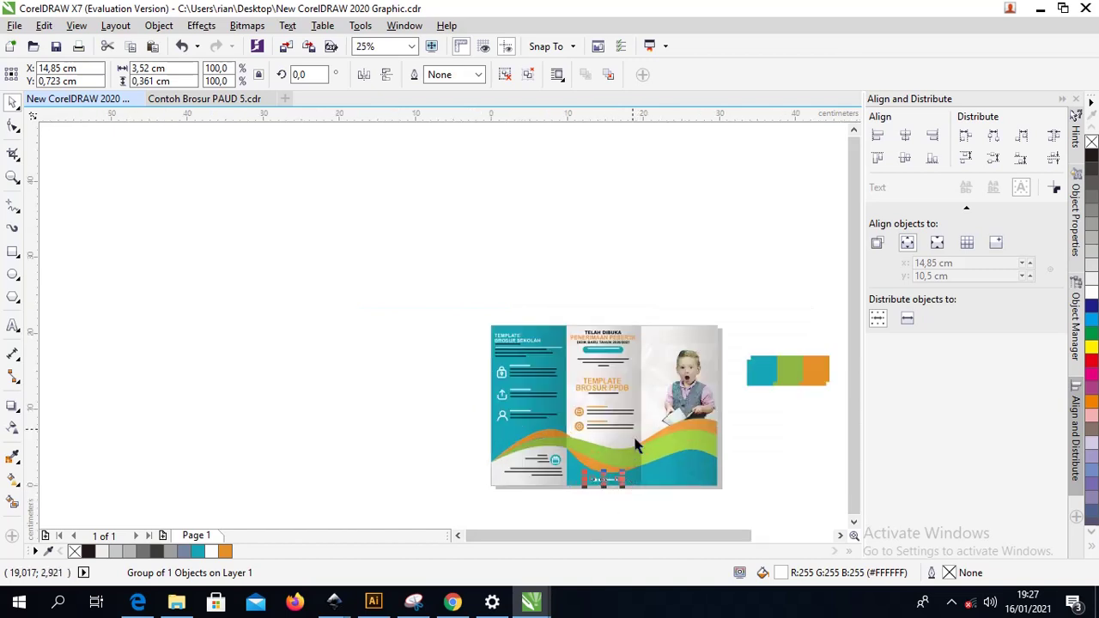
- Copy the "Logo Sekolah" header and the "Informasi" contact block with its white square from Contoh Brosur PAUD 5.cdr onto the third panel
click(216, 100)
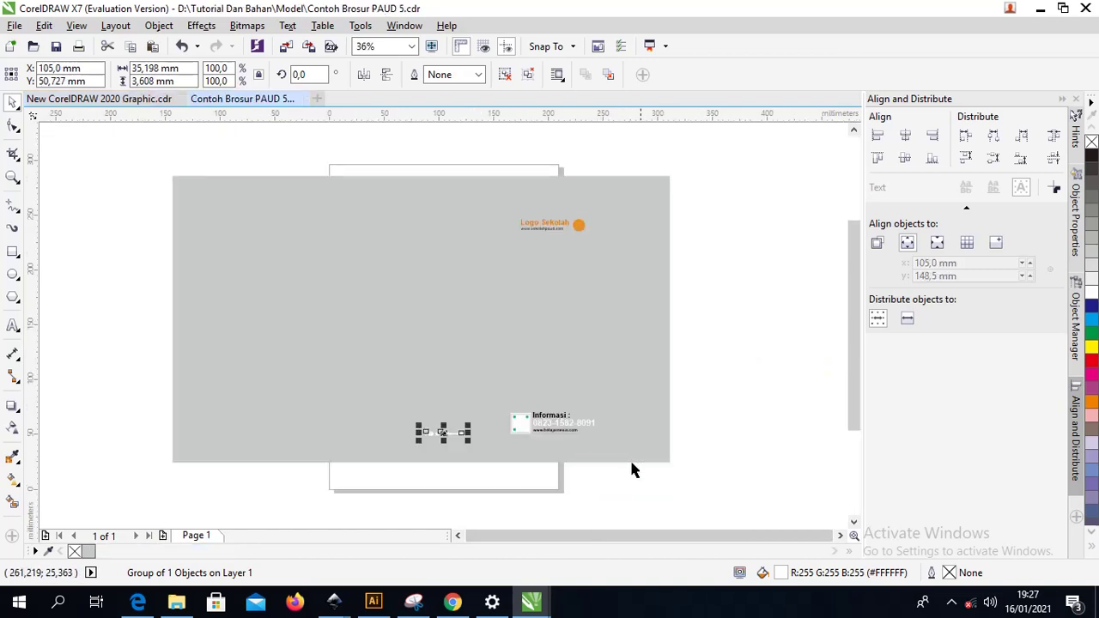
drag(557, 346, 484, 194)
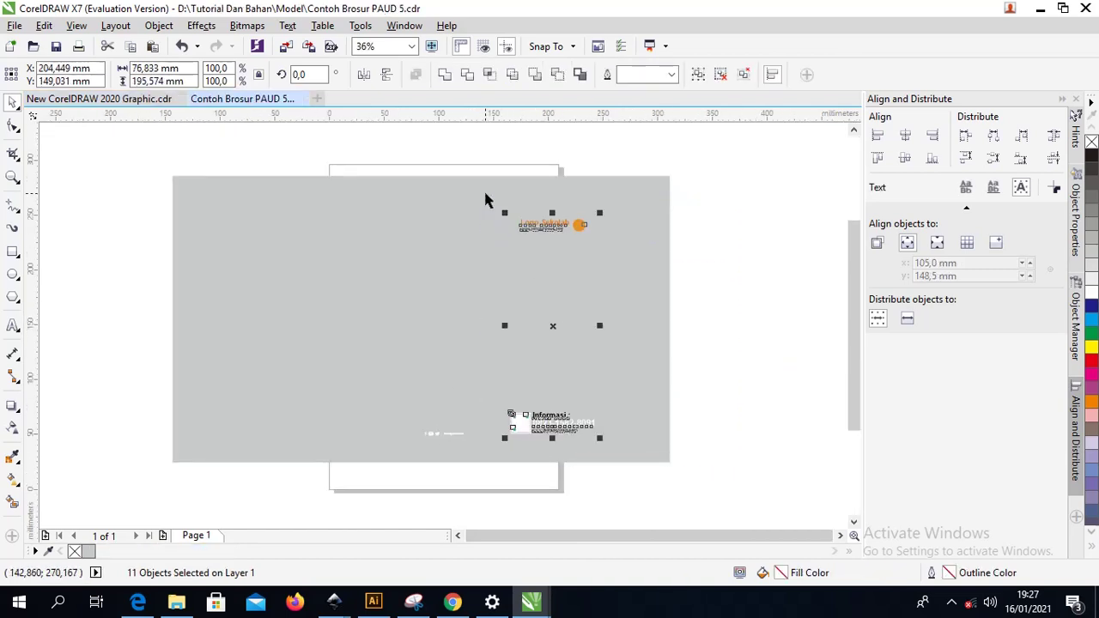
click(155, 101)
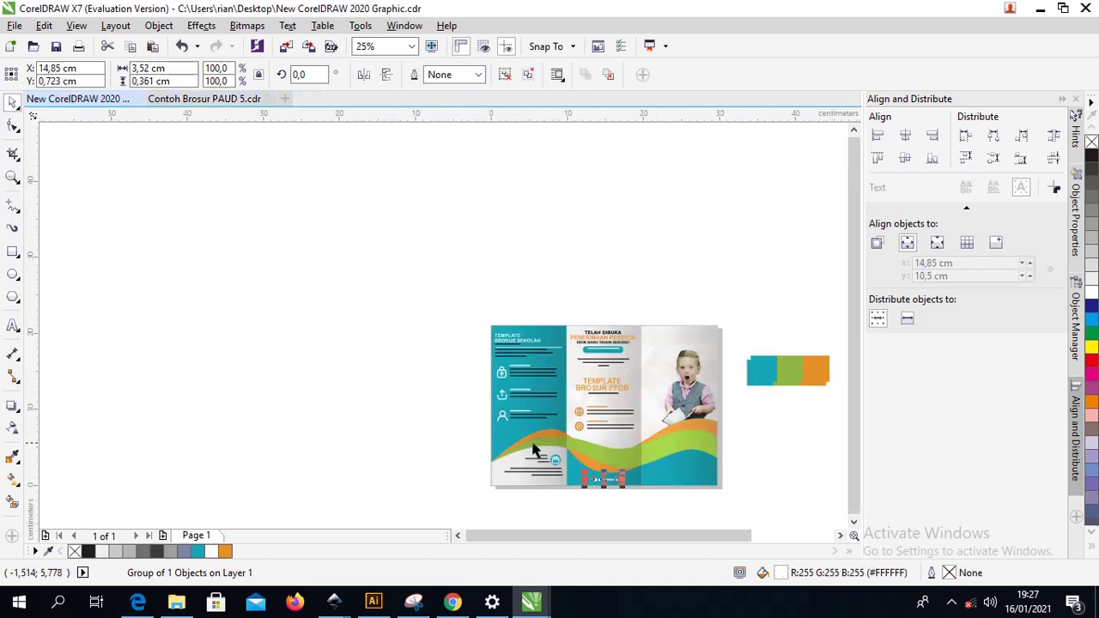
key(ctrl+v)
scroll(716, 469, up, 1)
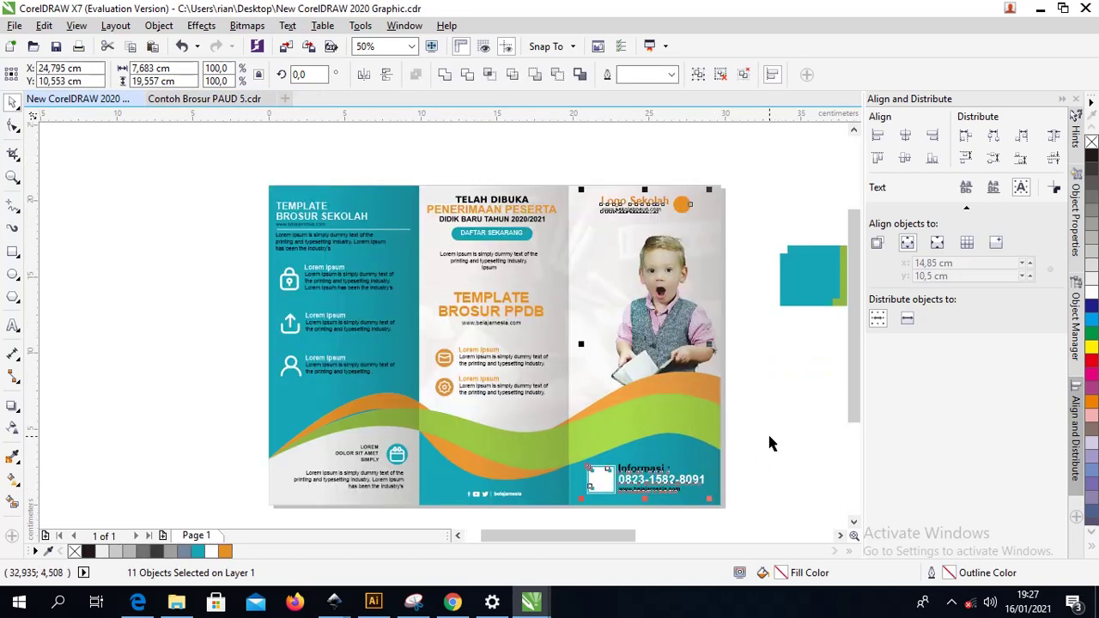
click(743, 453)
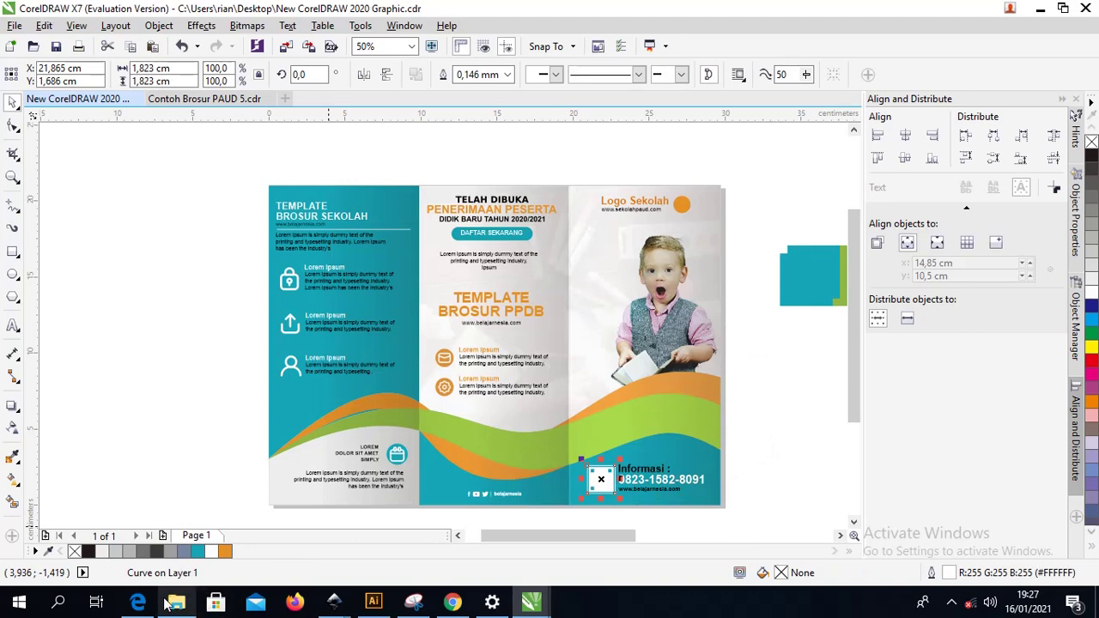
- Switch to File Explorer, look through the Model and Tutorial Dan Bahan folders, and return to the brochure
click(176, 601)
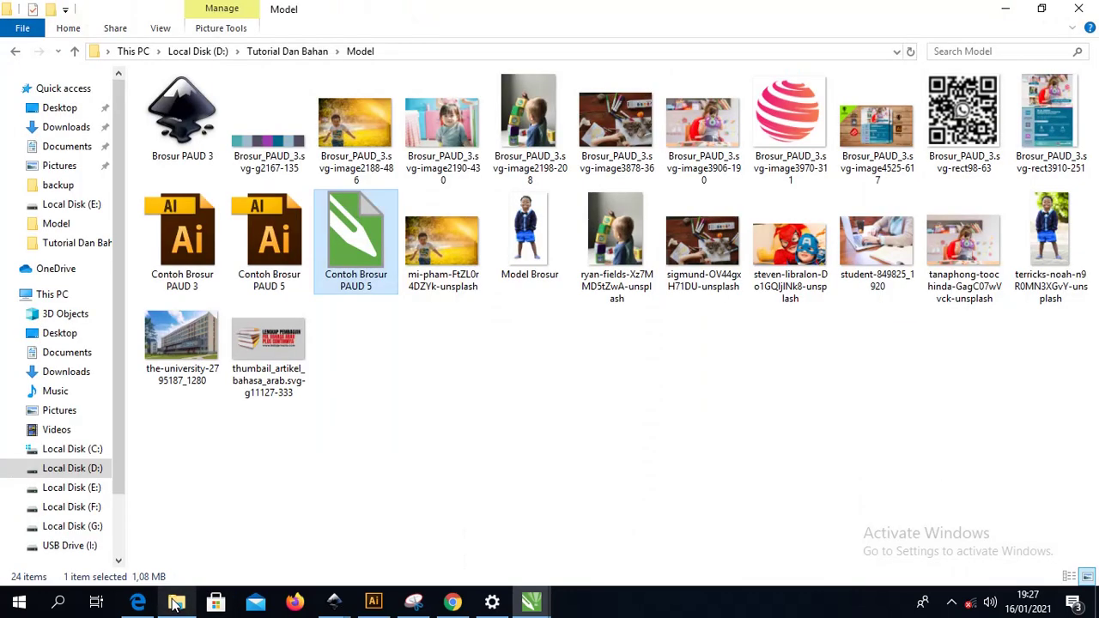
click(314, 53)
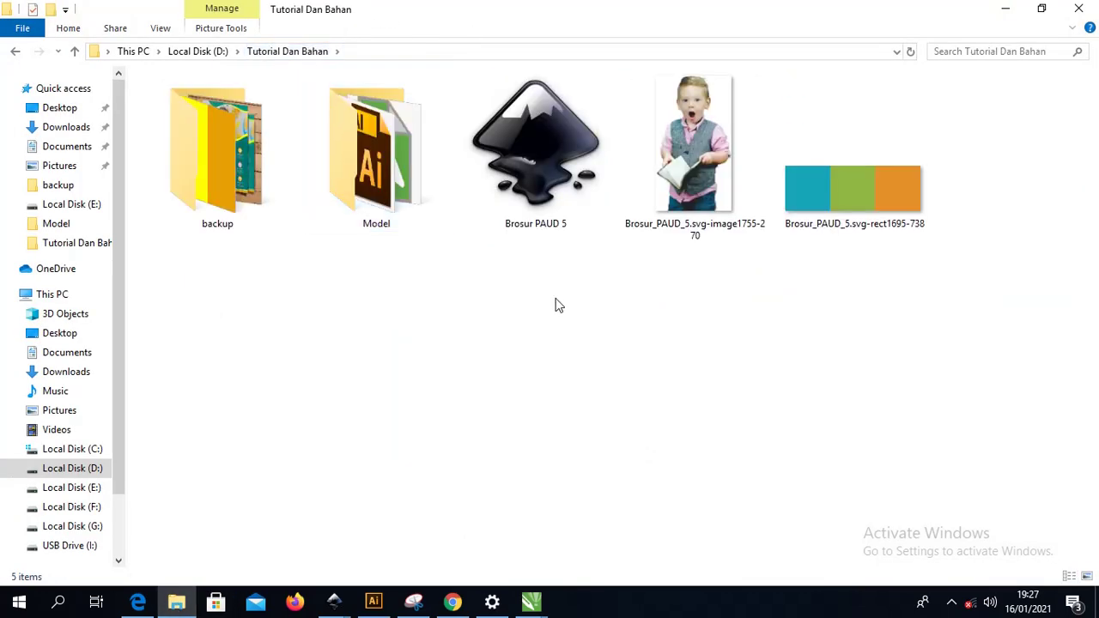
key(alt+Tab)
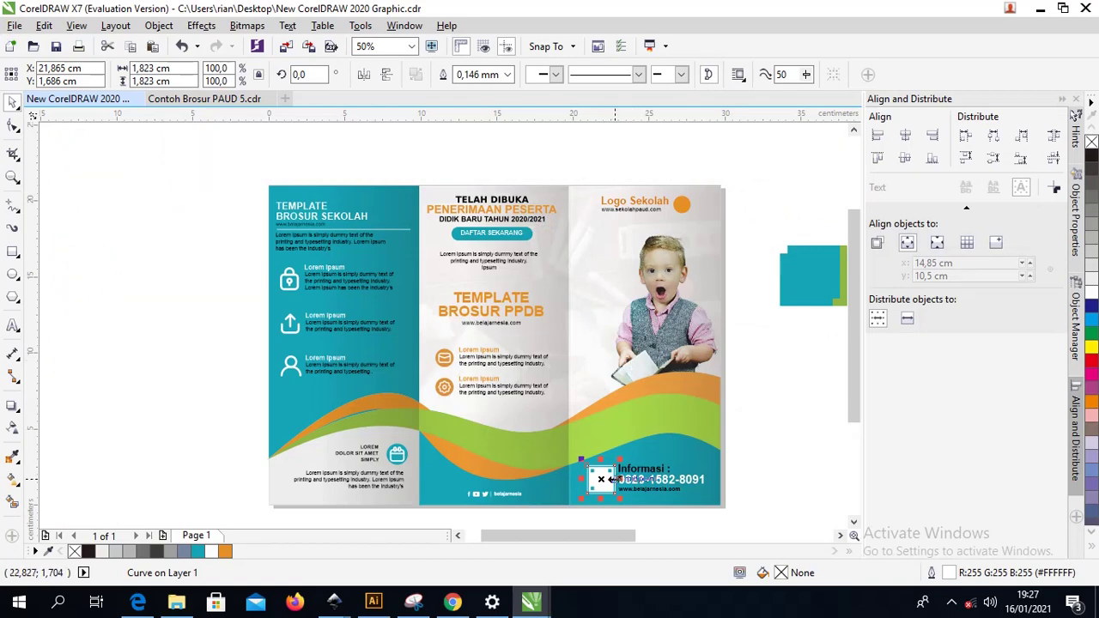
- Examine the white square beside the contact block and select the orange circle beside "Logo Sekolah" on the third panel
scroll(601, 478, up, 3)
scroll(600, 479, up, 2)
scroll(599, 458, down, 5)
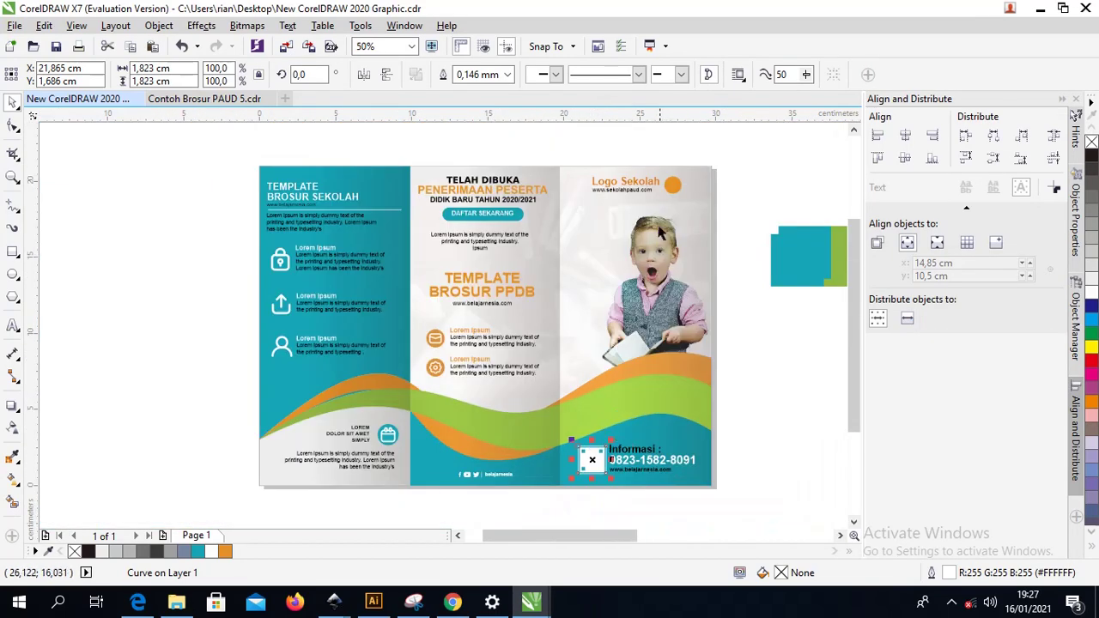
click(674, 188)
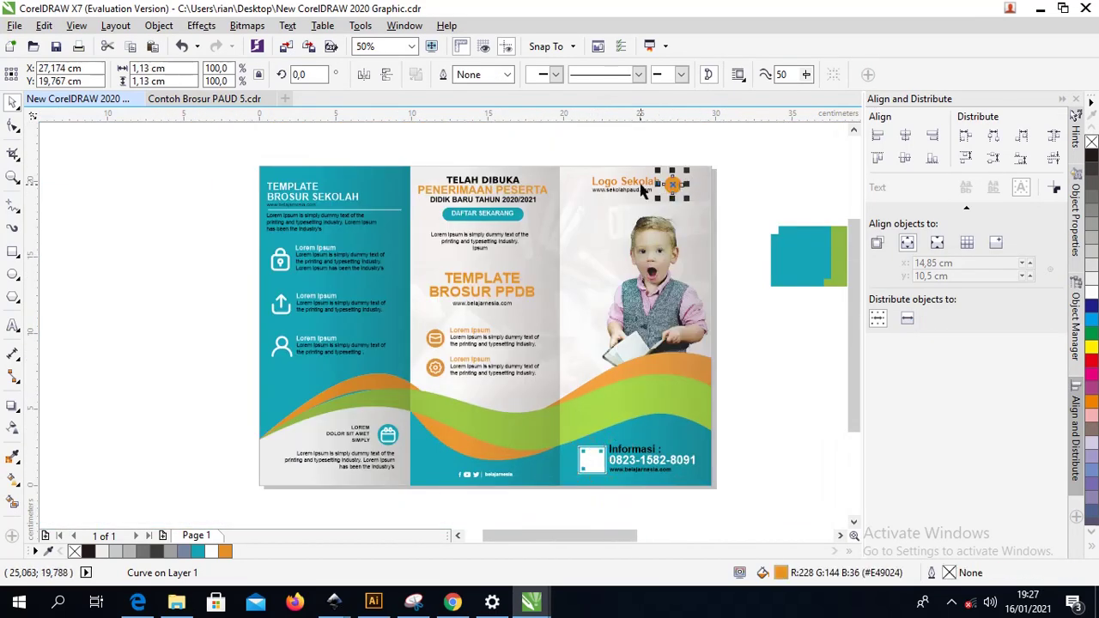